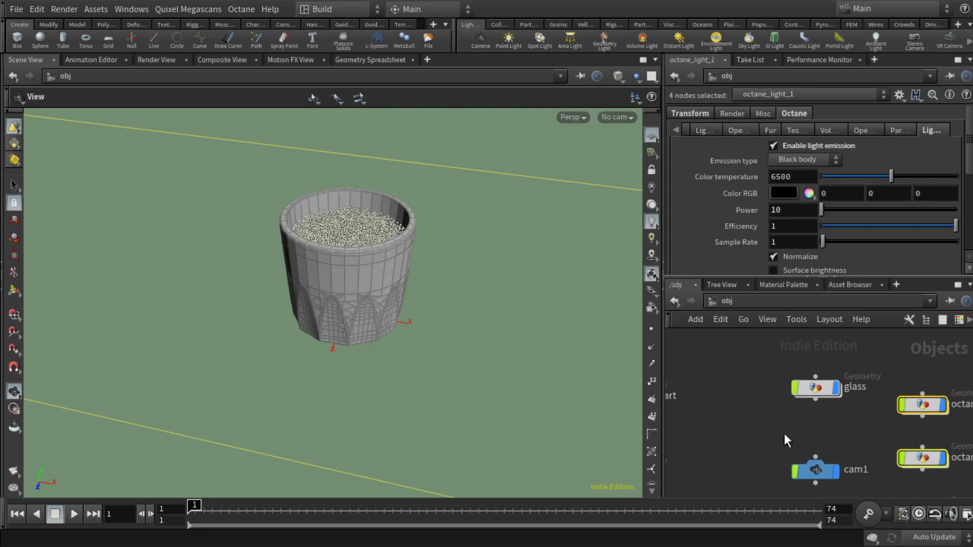
- Inspect the node network inside the glass object and return to the object level
double_click(812, 388)
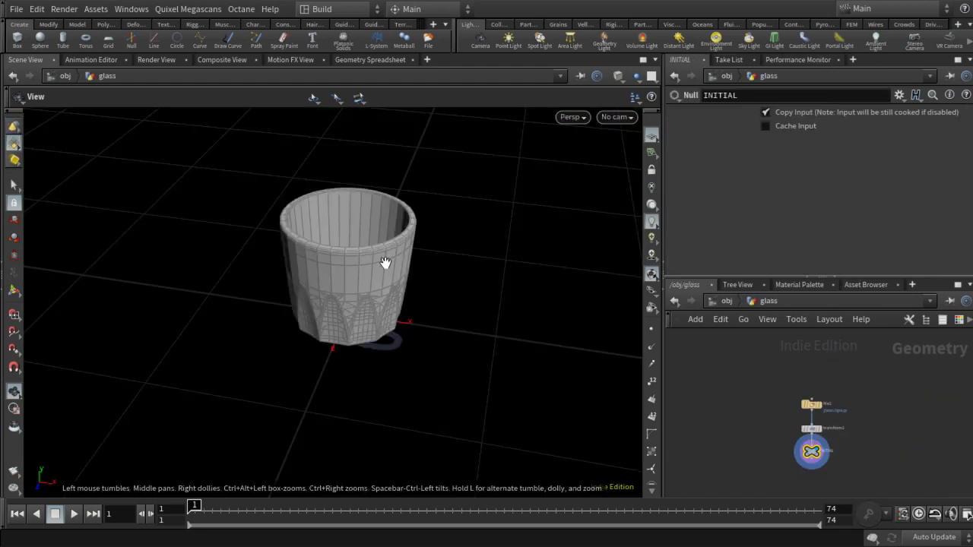
middle_click_drag(822, 431, 823, 385)
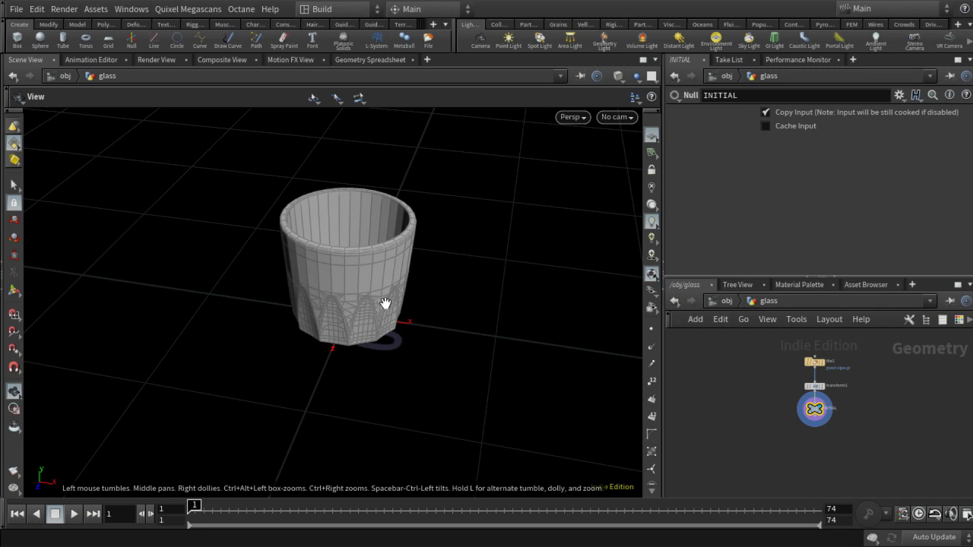
left_click(727, 300)
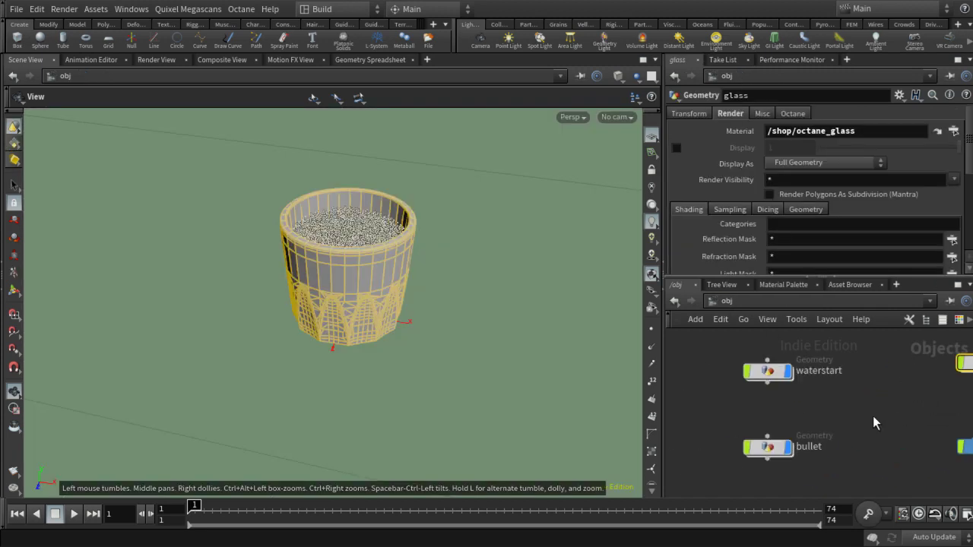
- Open the waterstart object and display its object_merge1 node to view the source glass geometry
double_click(769, 370)
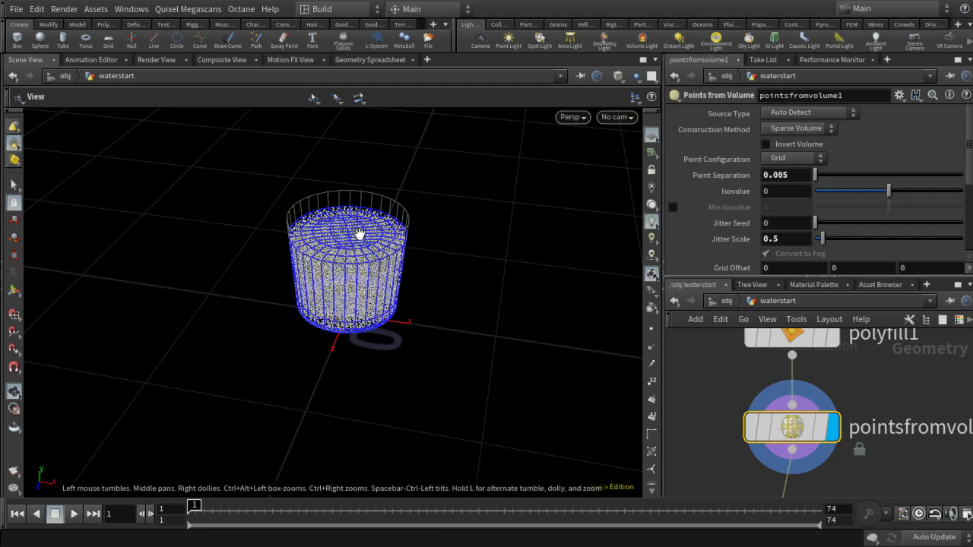
middle_click_drag(758, 374, 766, 523)
scroll(737, 440, "down", 6)
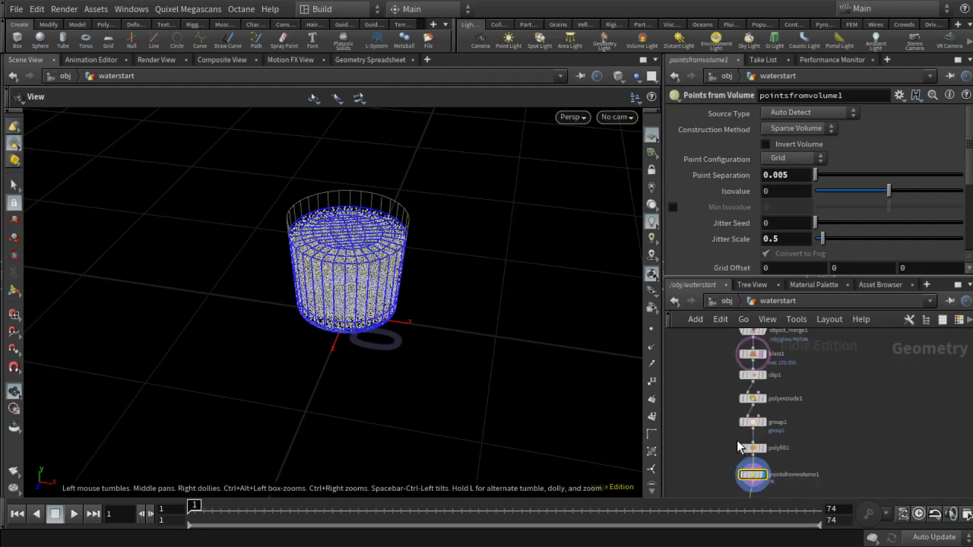
middle_click_drag(707, 393, 742, 514)
left_click(794, 442)
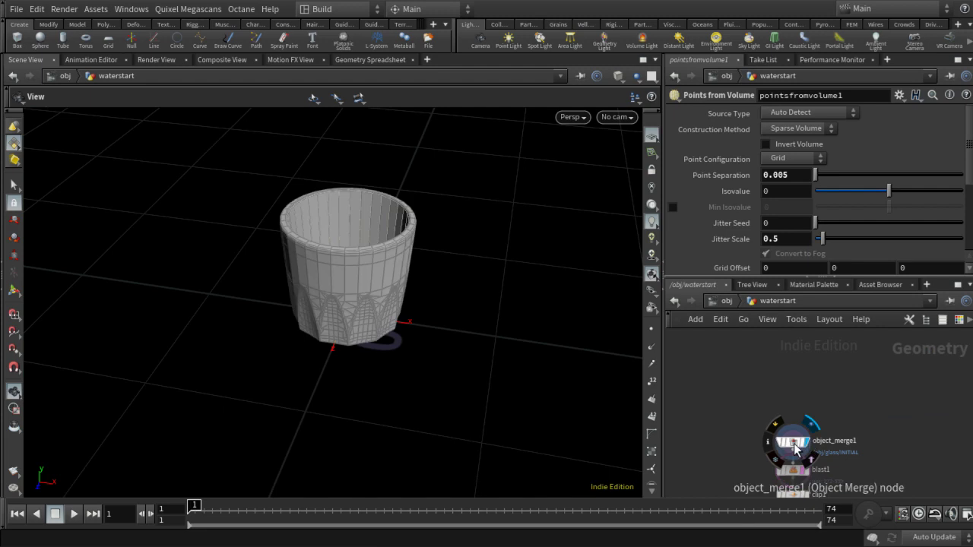
scroll(874, 471, "up", 2)
middle_click_drag(867, 449, 884, 359)
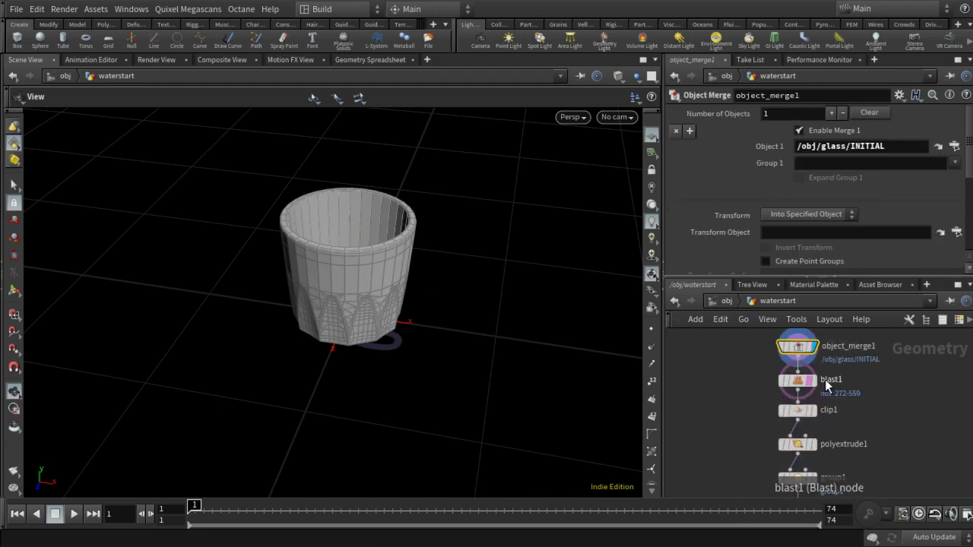
- Display the blast1, clip1 and polyextrude1 nodes in turn to examine how the water shape is built
left_click(816, 382)
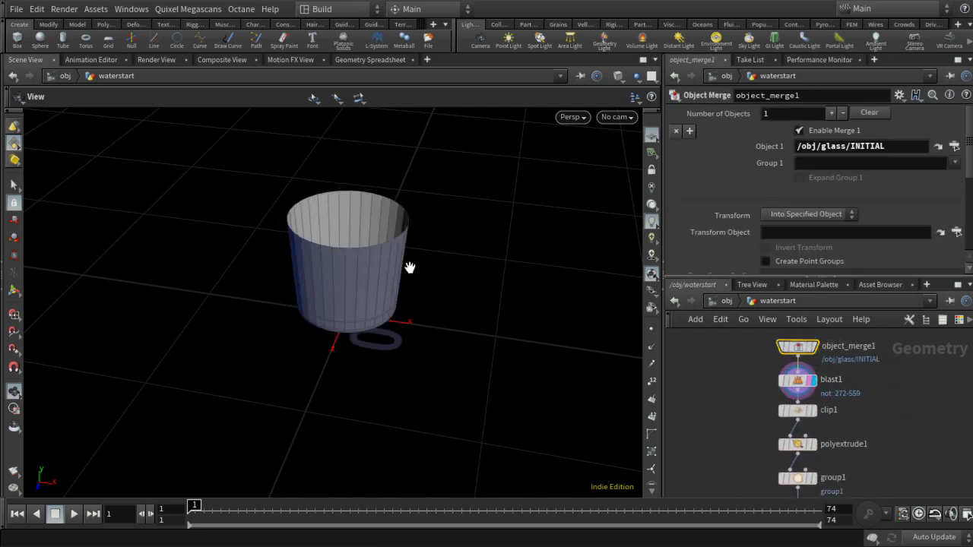
left_click(814, 412)
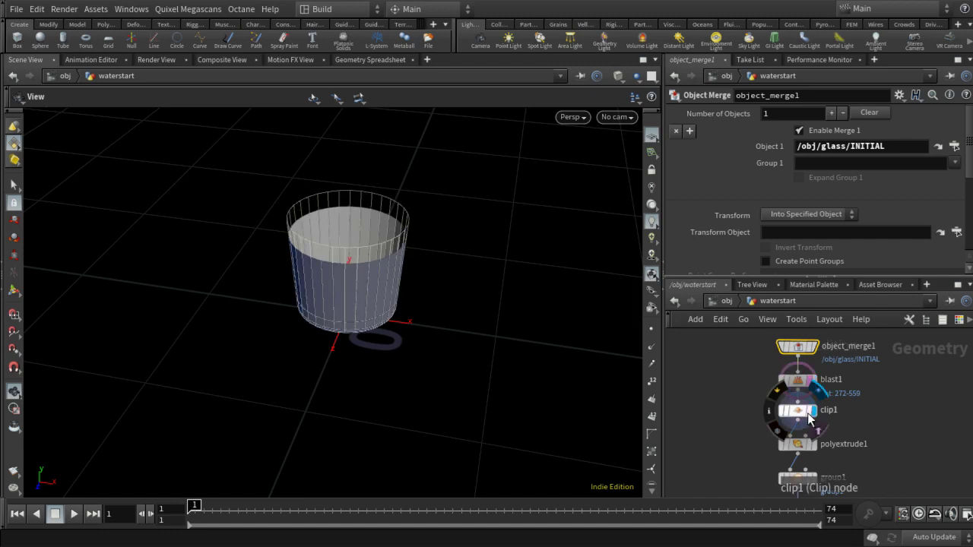
left_click(800, 411)
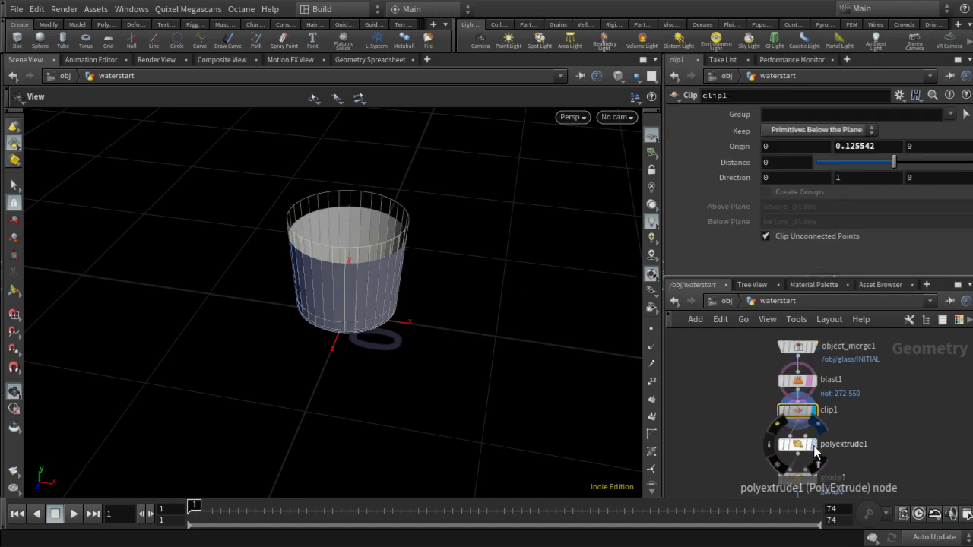
left_click(812, 444)
left_click(791, 446)
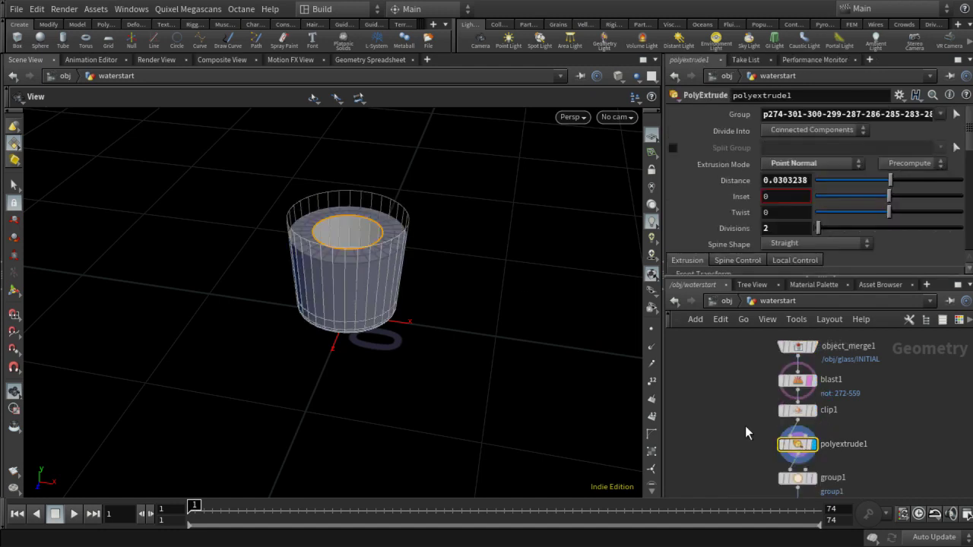
- Examine the group1, polyfill1 and pointsfromvolume1 nodes, including the Points from Volume settings
middle_click_drag(844, 440, 861, 354)
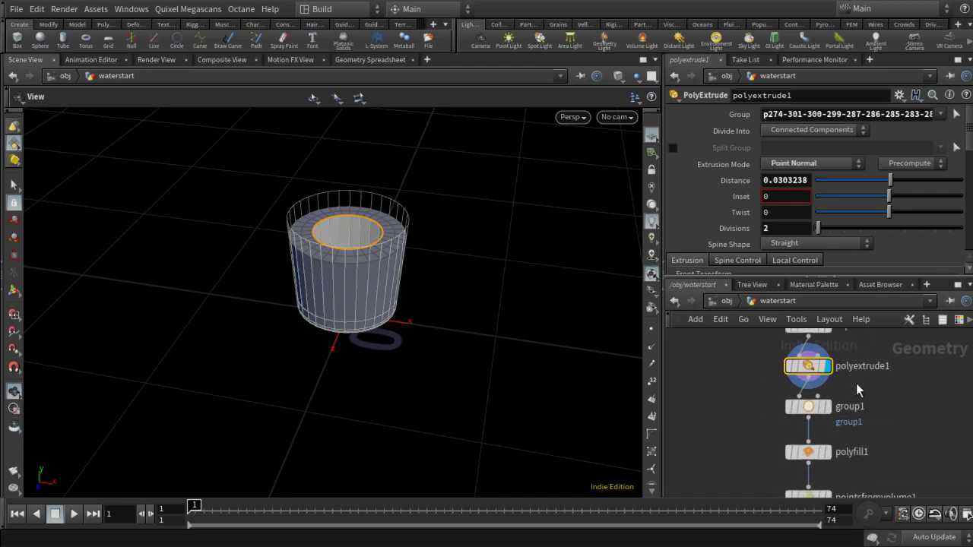
left_click(805, 408)
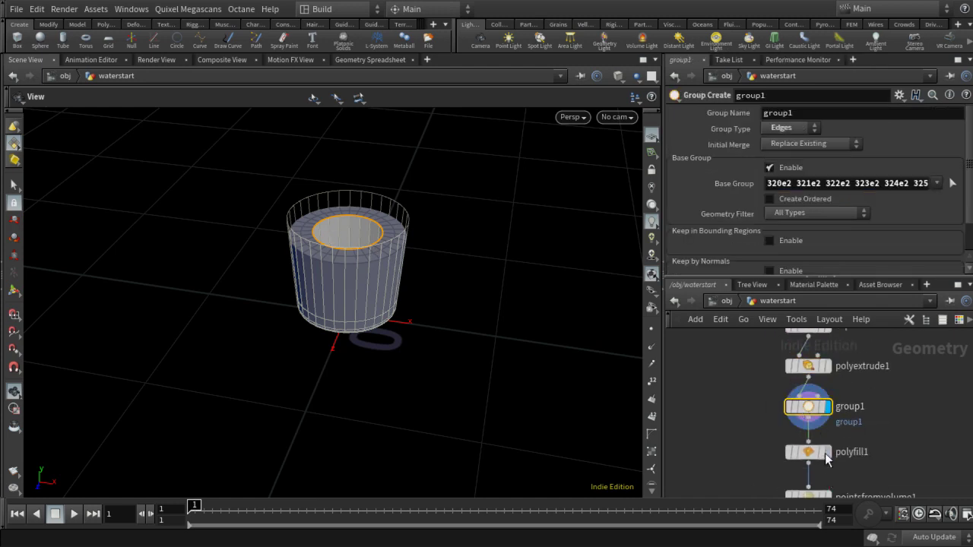
left_click(827, 453)
left_click(812, 452)
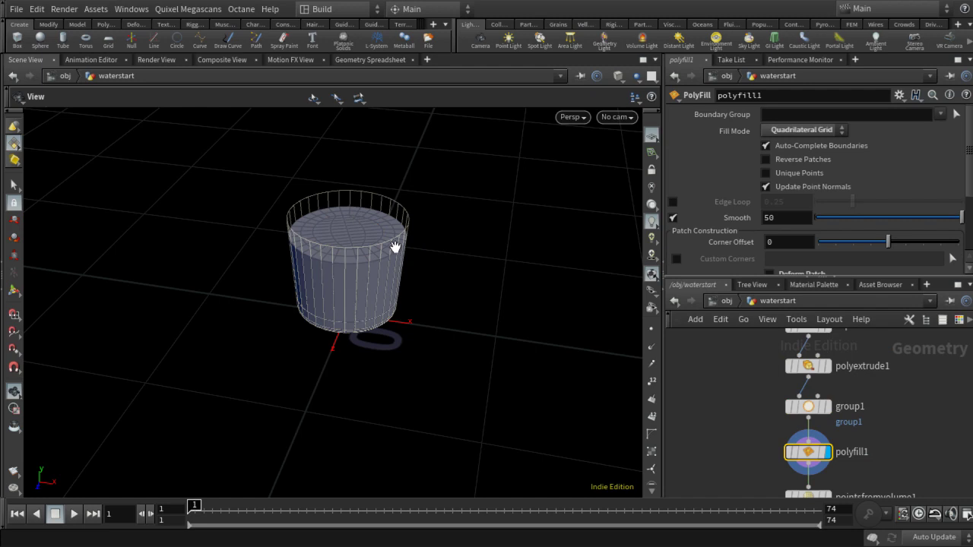
scroll(899, 454, "down", 3)
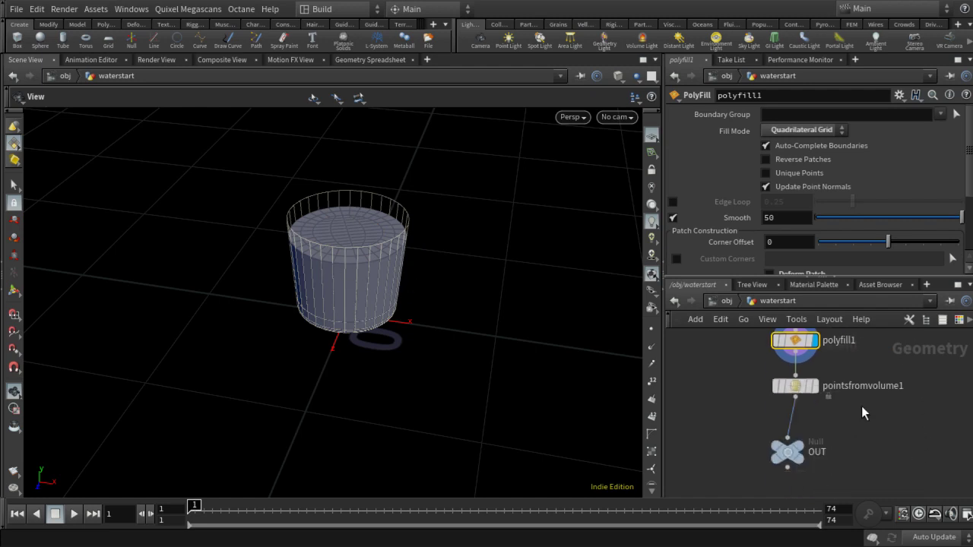
left_click(801, 385)
left_click(826, 388)
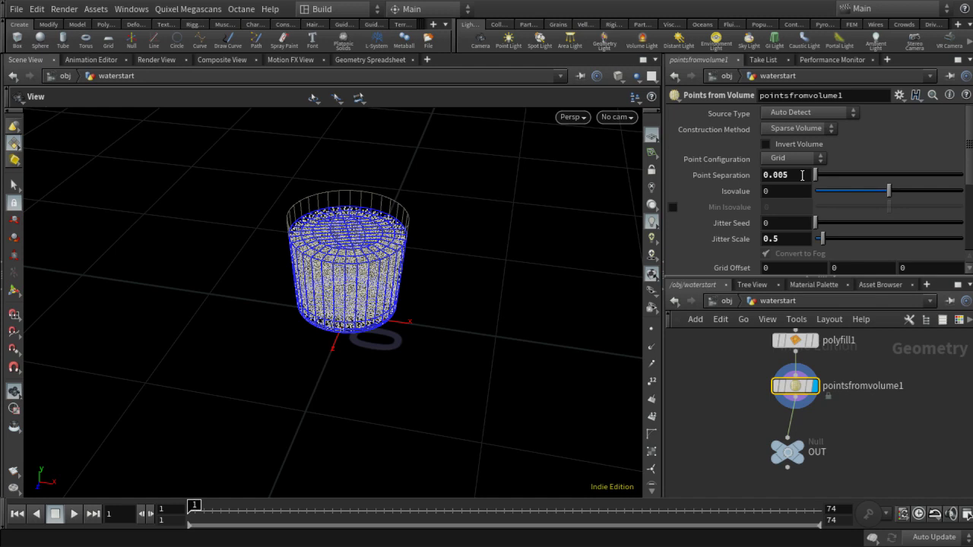
scroll(817, 171, "down", 1)
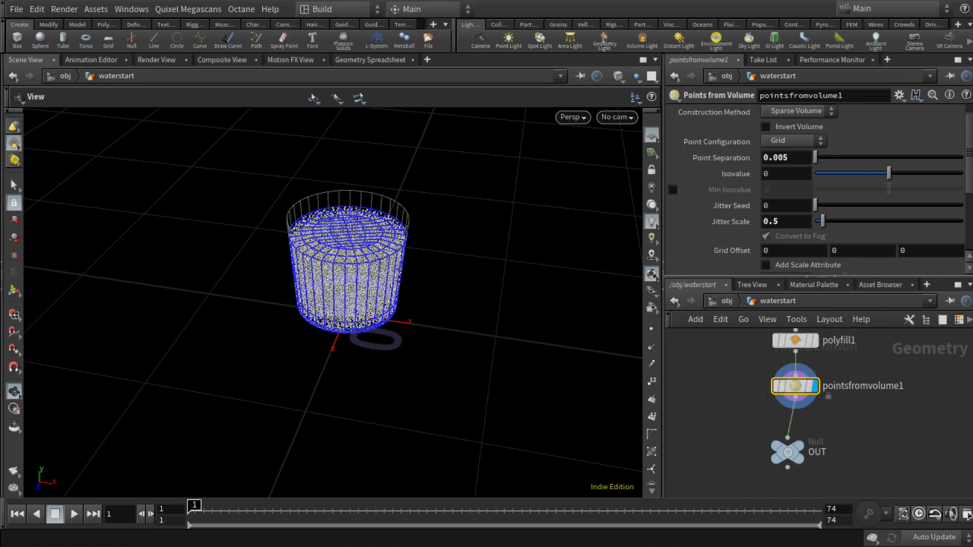
left_click(78, 25)
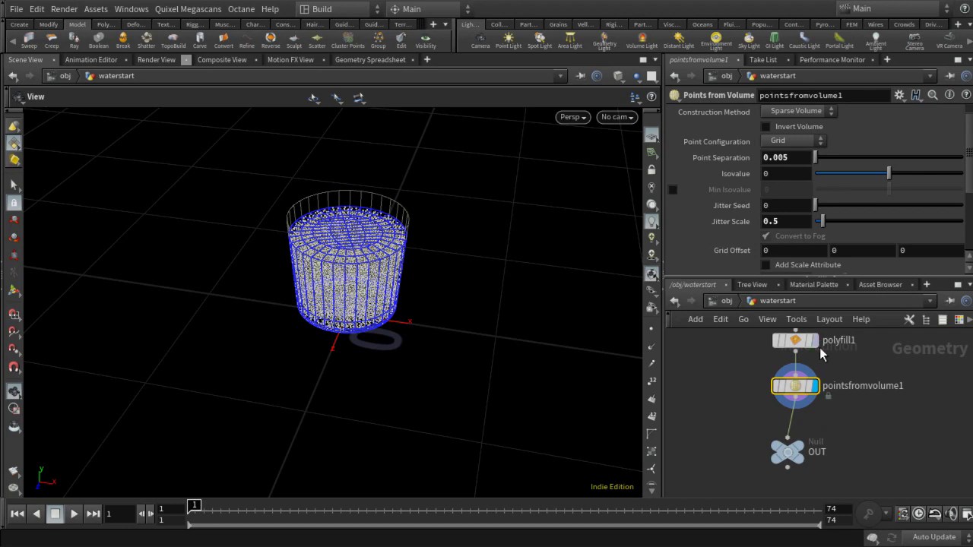
- Return to the object level and hide the waterstart particles in the viewport
left_click(726, 300)
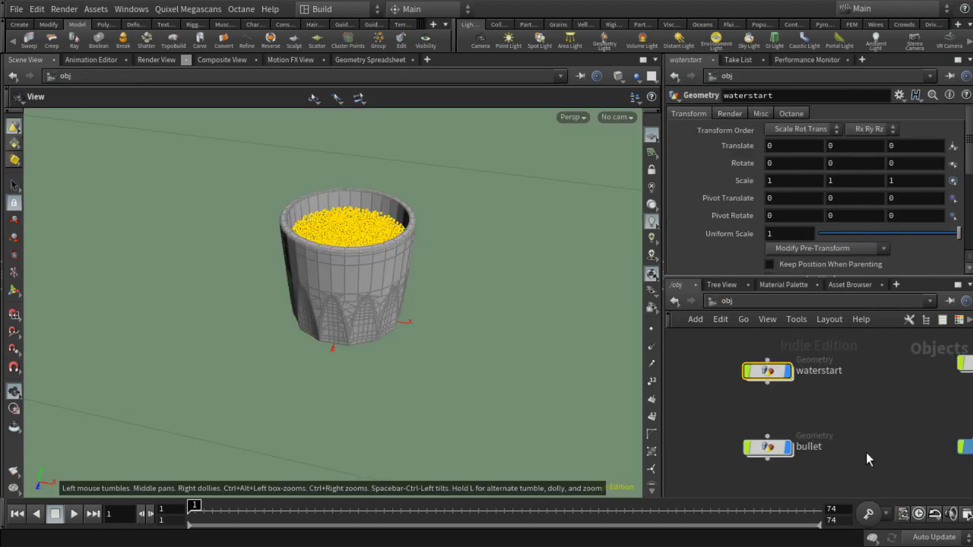
middle_click_drag(860, 398, 729, 393)
left_click(780, 402)
scroll(735, 395, "down", 1)
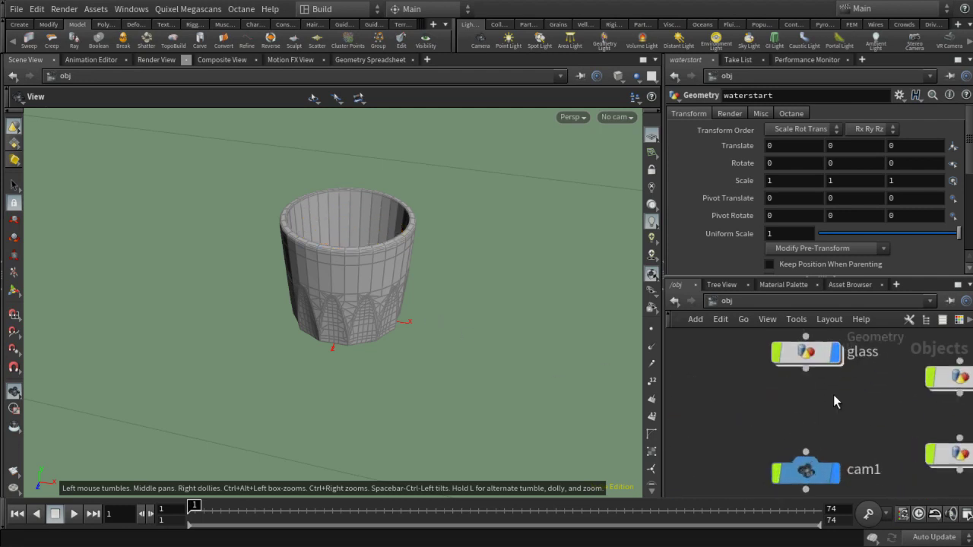
- Add an RBD Material Fracture node below the INITIAL null inside the glass object
double_click(819, 381)
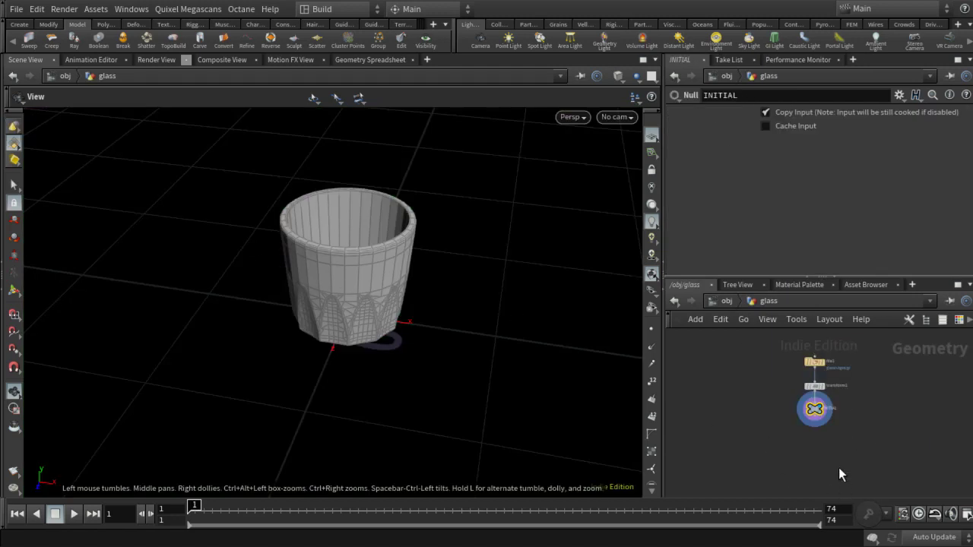
scroll(839, 468, "up", 2)
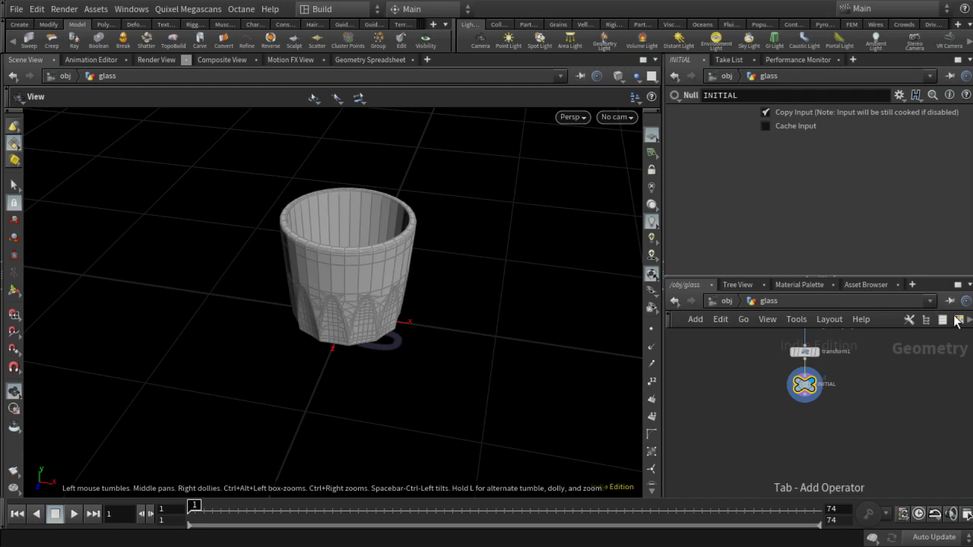
key("Return")
left_click(804, 429)
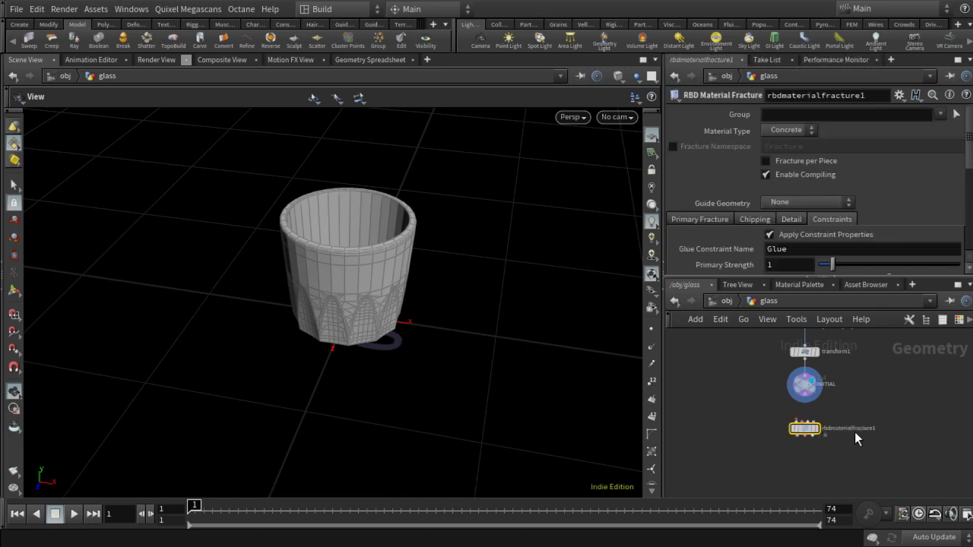
- Connect the INITIAL null's output to the first input of the RBD Material Fracture node
scroll(853, 434, "up", 2)
scroll(841, 397, "up", 4)
middle_click_drag(838, 398, 927, 397)
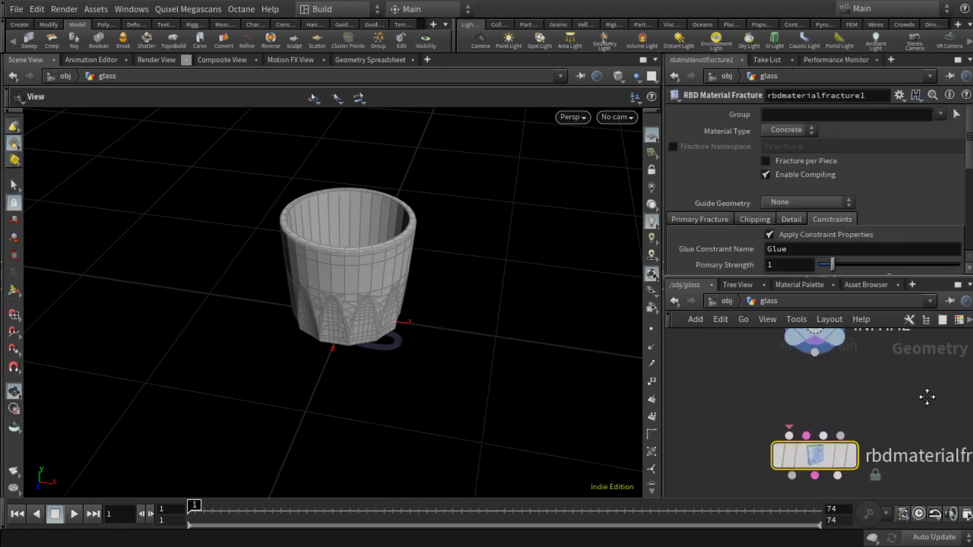
left_click(797, 432)
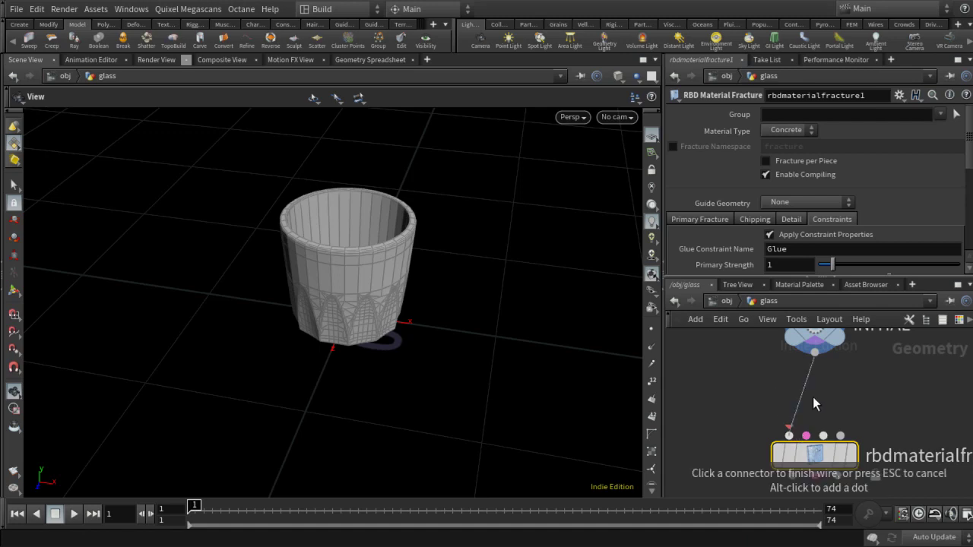
left_click(815, 354)
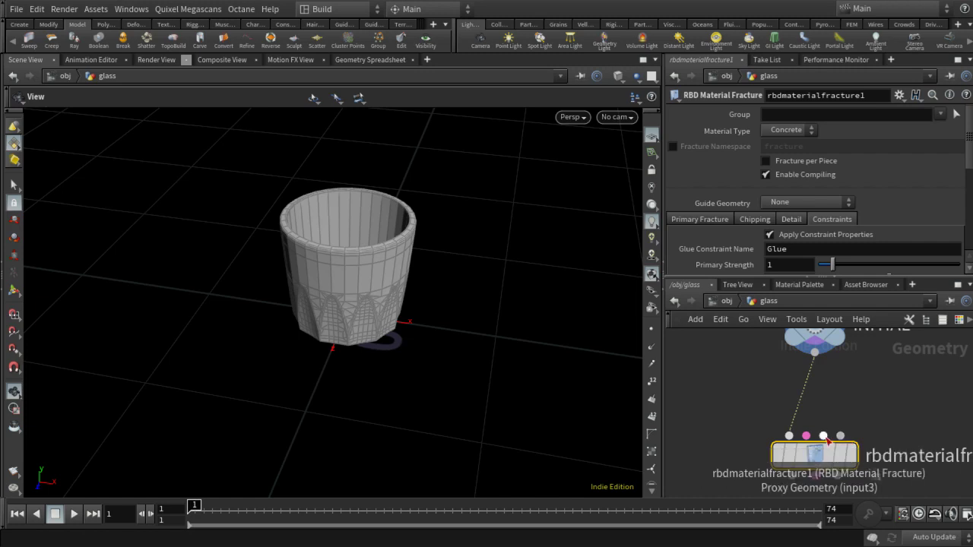
- Set the RBD Material Fracture node's material type to Glass and display its result
middle_click_drag(830, 434, 841, 384)
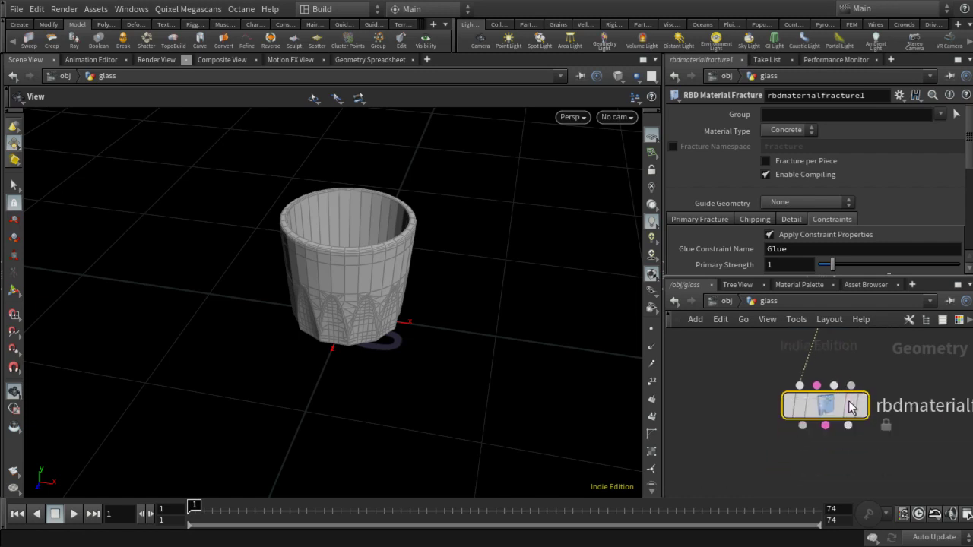
mouse_move(842, 405)
left_click(792, 157)
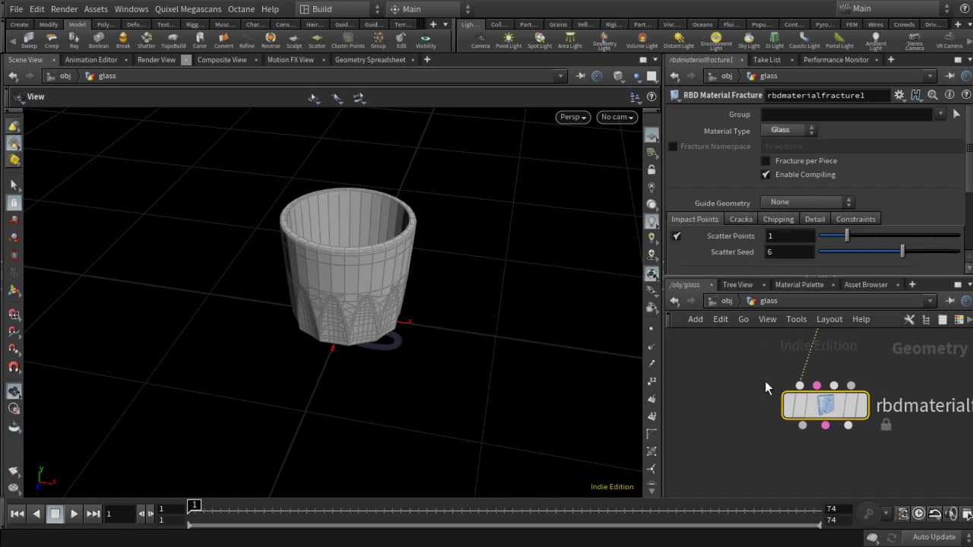
mouse_move(790, 403)
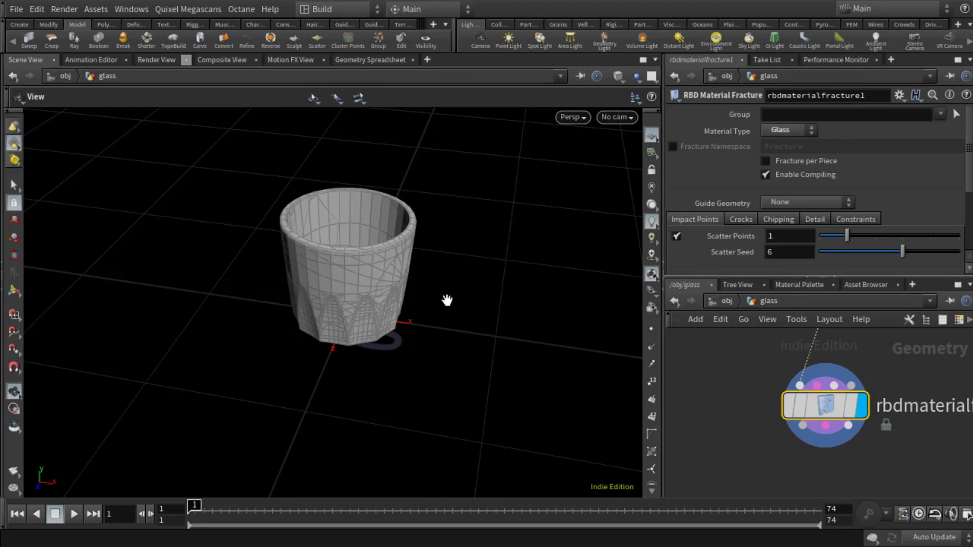
- Examine the fracture pattern on the glass from the outside, the inside and the base
left_click_drag(447, 301, 350, 273)
scroll(500, 285, "up", 4)
scroll(498, 283, "up", 5)
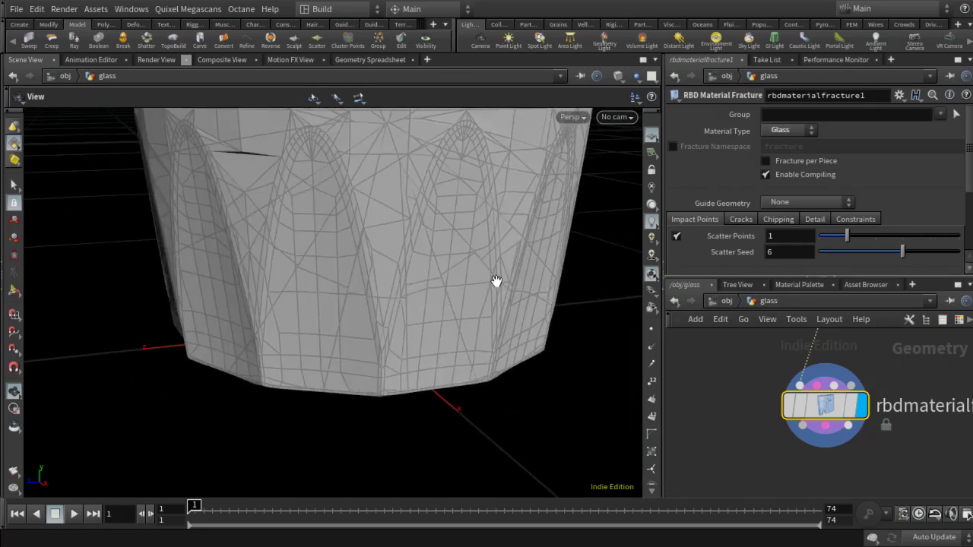
scroll(493, 280, "down", 4)
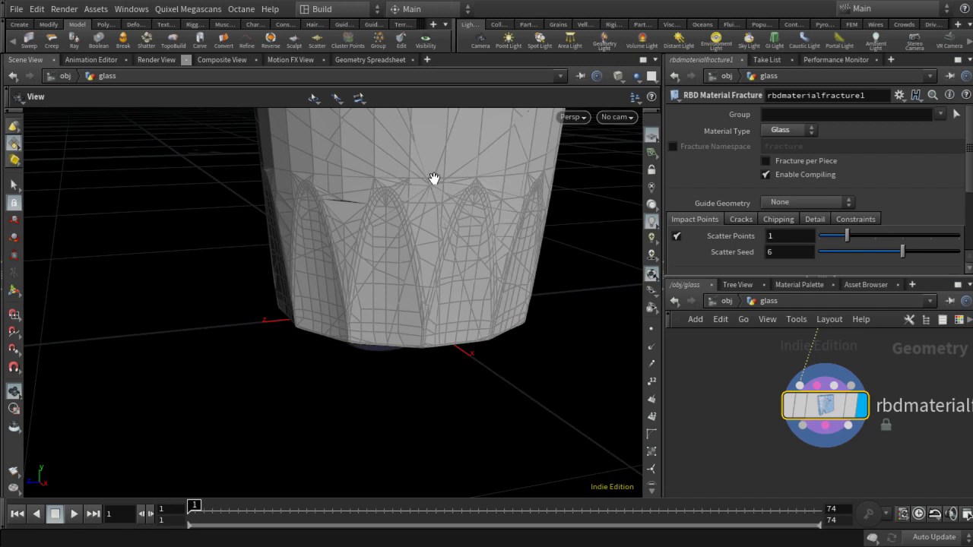
left_click_drag(428, 185, 372, 310)
scroll(373, 310, "down", 4)
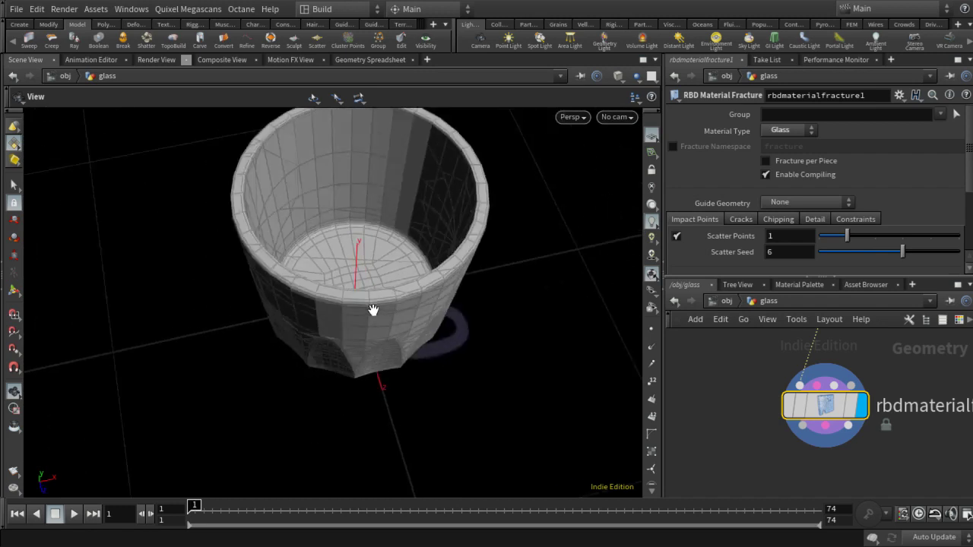
left_click_drag(441, 317, 381, 343)
left_click_drag(276, 313, 256, 276)
left_click_drag(468, 336, 397, 360)
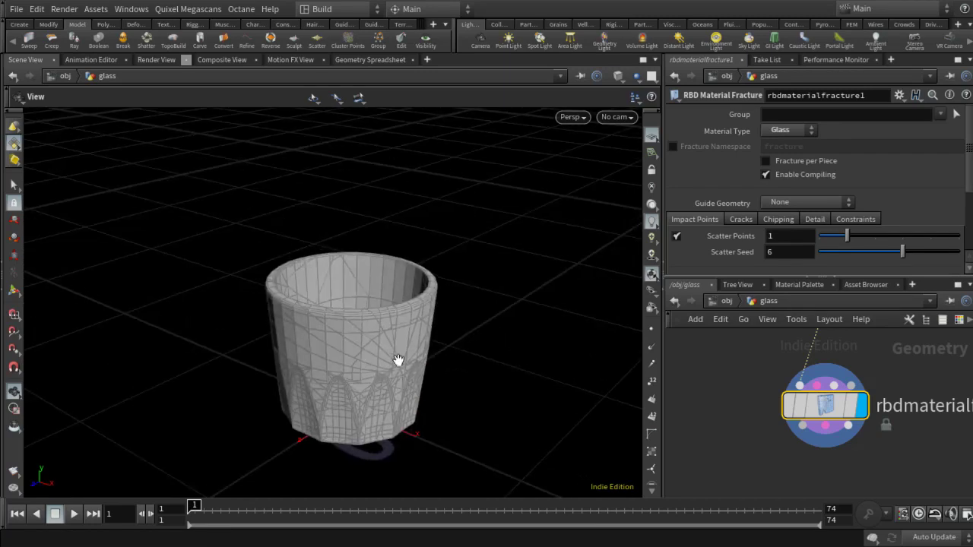
left_click_drag(497, 373, 568, 392)
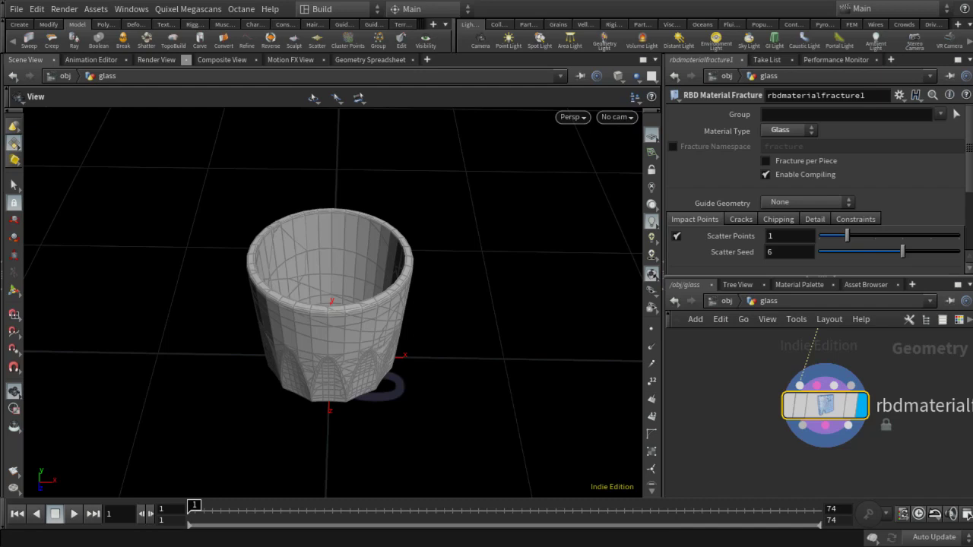
- Paste the copied line1 and BULLETPATH null nodes beside the glass node chain
key("ctrl+v")
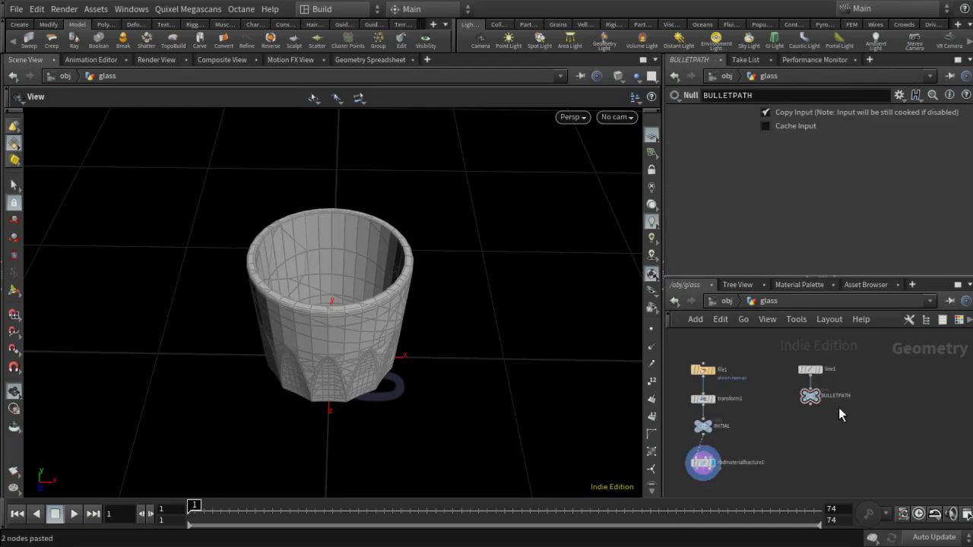
- Select the line1 node and template its geometry to show the bullet path through the glass
mouse_move(829, 386)
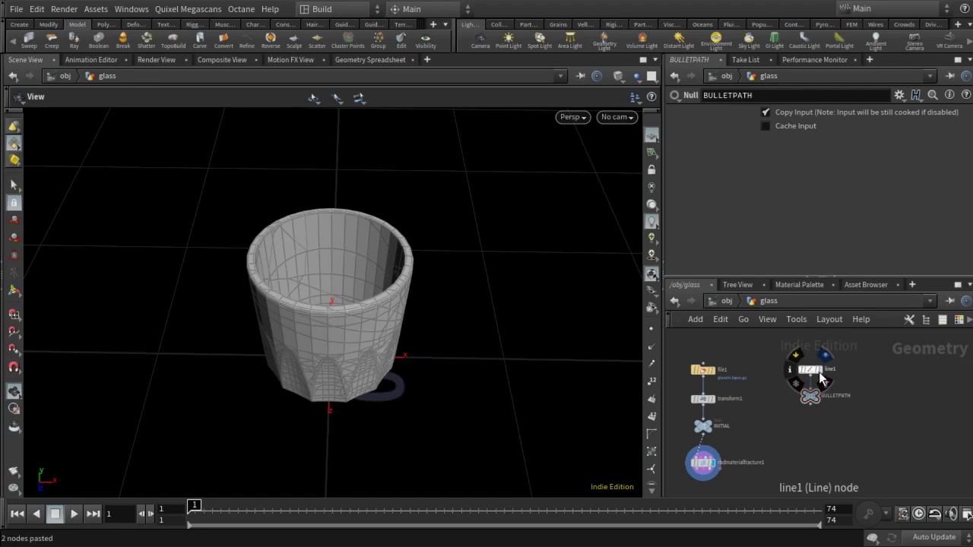
scroll(835, 403, "up", 5)
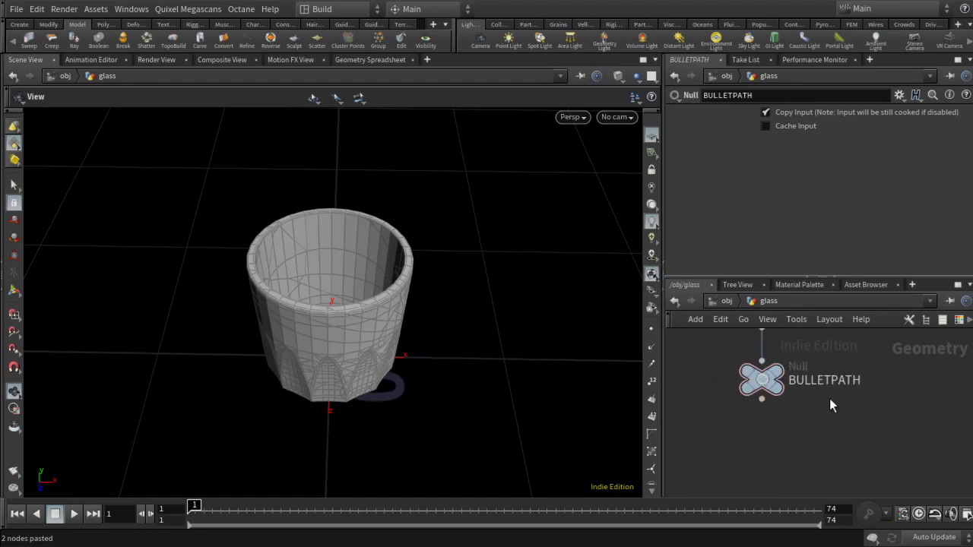
middle_click_drag(818, 365, 927, 468)
left_click(888, 435)
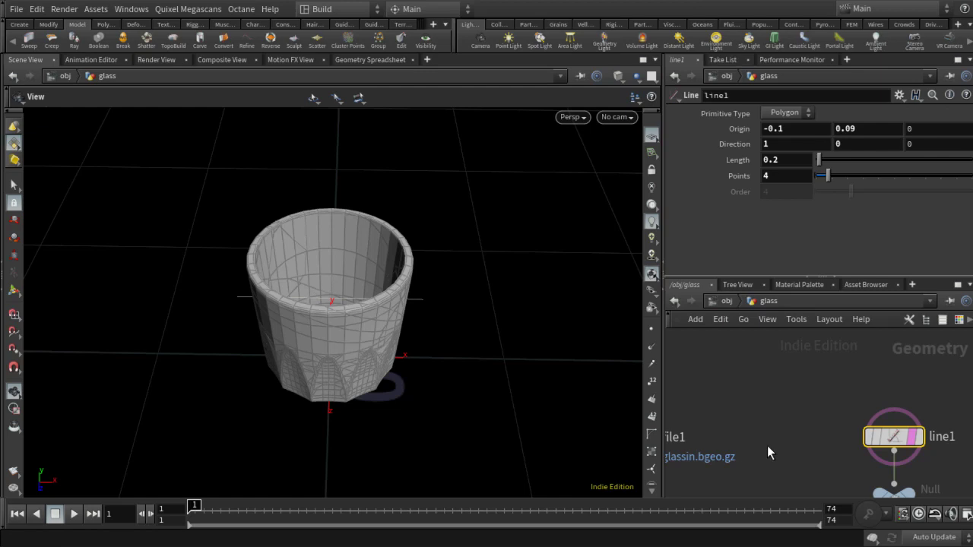
- Add a Ray node beneath the BULLETPATH null and wire BULLETPATH into its first input
middle_click_drag(767, 453, 742, 324)
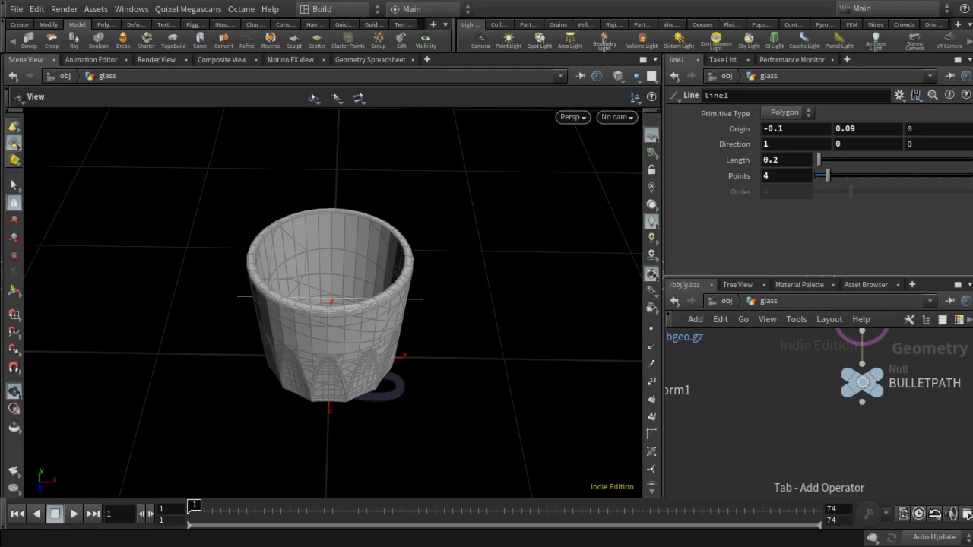
key("Return")
left_click(861, 436)
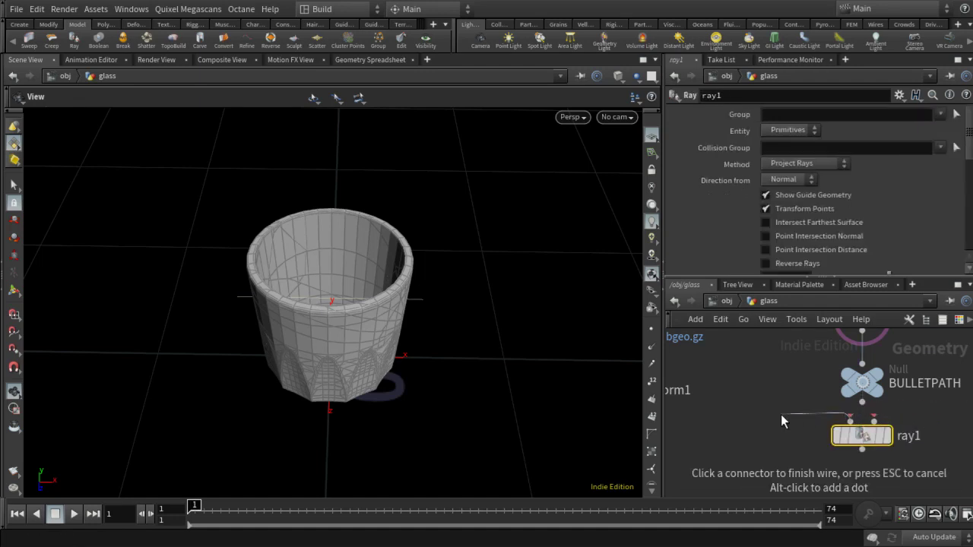
left_click(860, 432)
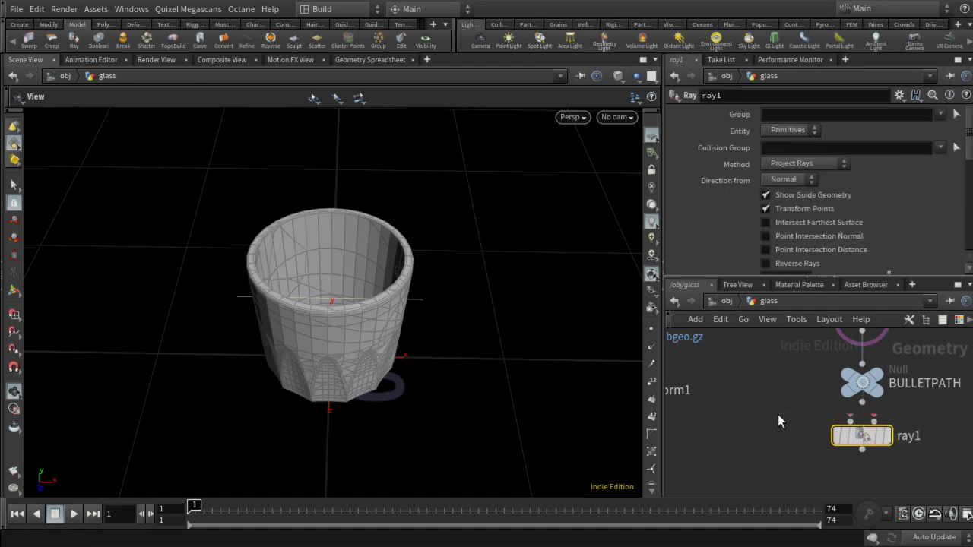
left_click(851, 422)
left_click(862, 403)
- Connect the INITIAL null's output to the Ray node's second input and display the Ray node's result
left_click(874, 422)
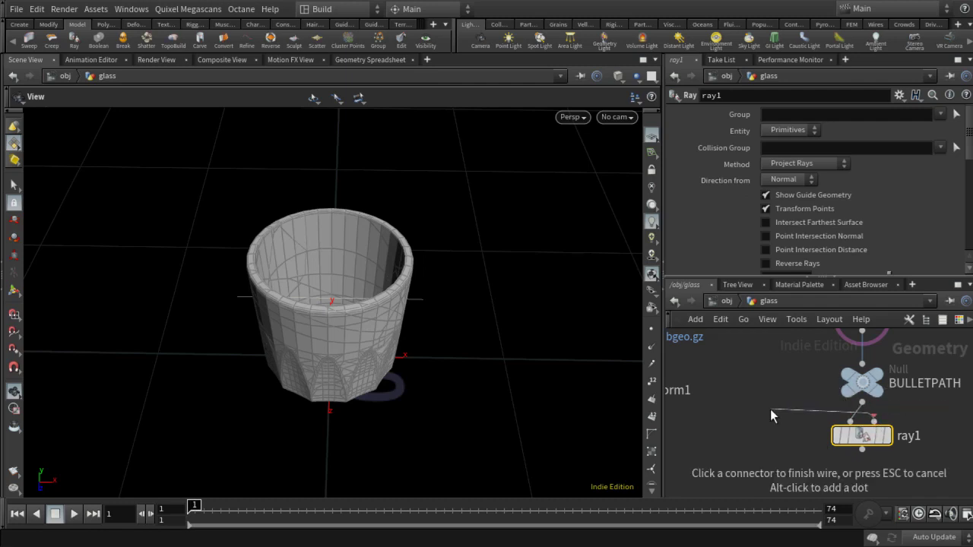
middle_click_drag(771, 411, 851, 355)
scroll(865, 469, "down", 1)
scroll(851, 353, "up", 1)
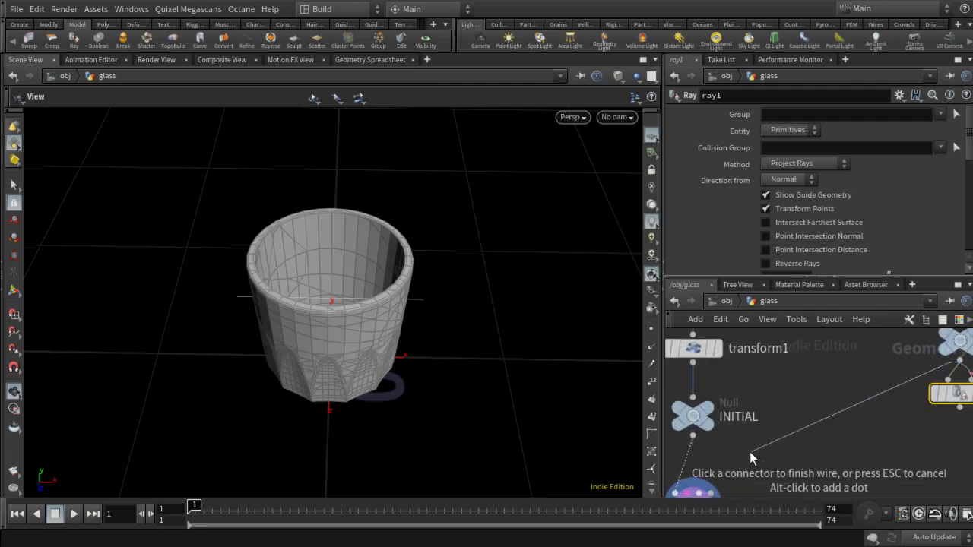
left_click(753, 427)
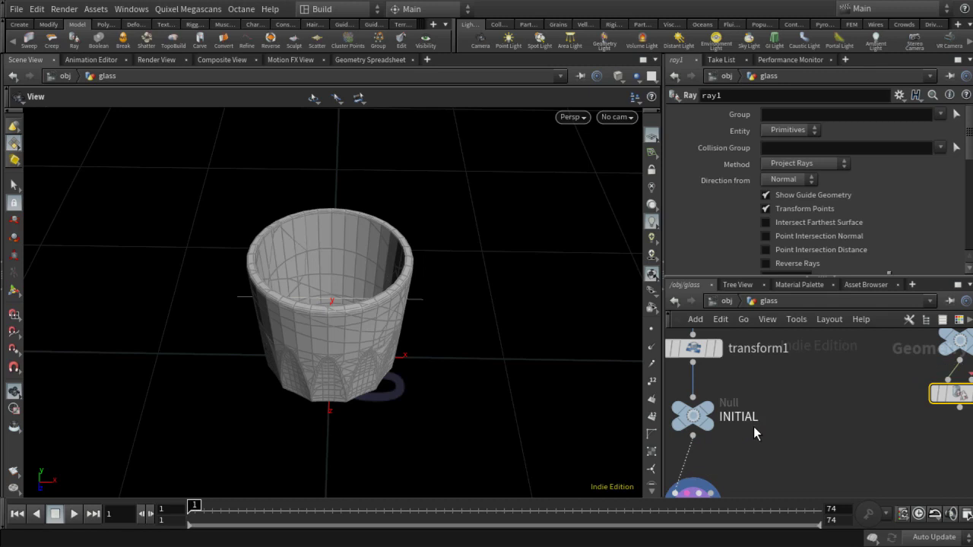
left_click(694, 437)
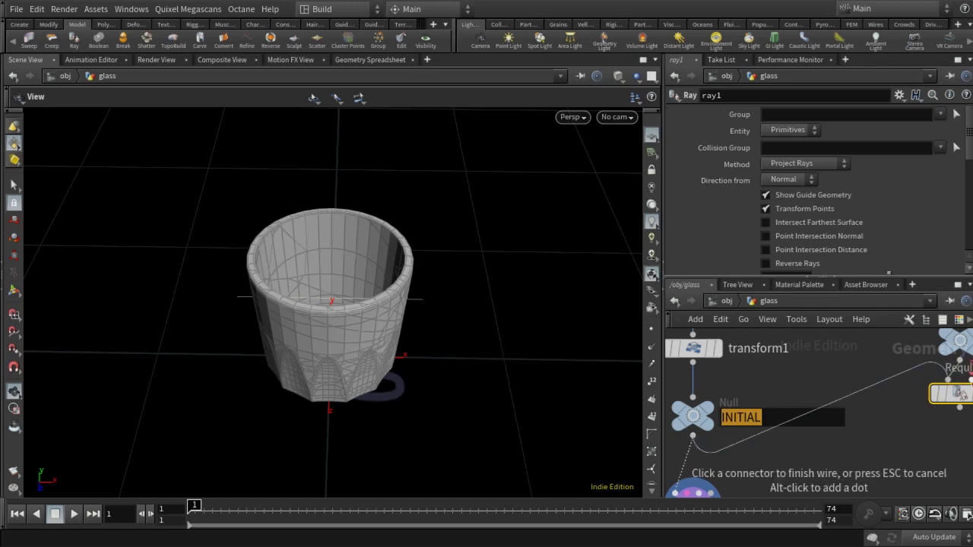
left_click(949, 380)
left_click(959, 361)
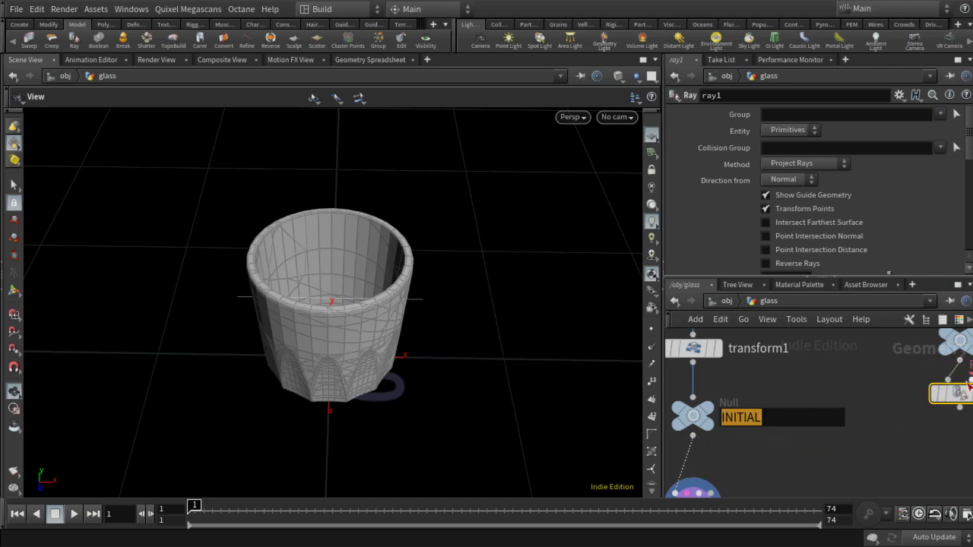
left_click(970, 379)
left_click(686, 455)
middle_click_drag(925, 454, 750, 451)
left_click(807, 391)
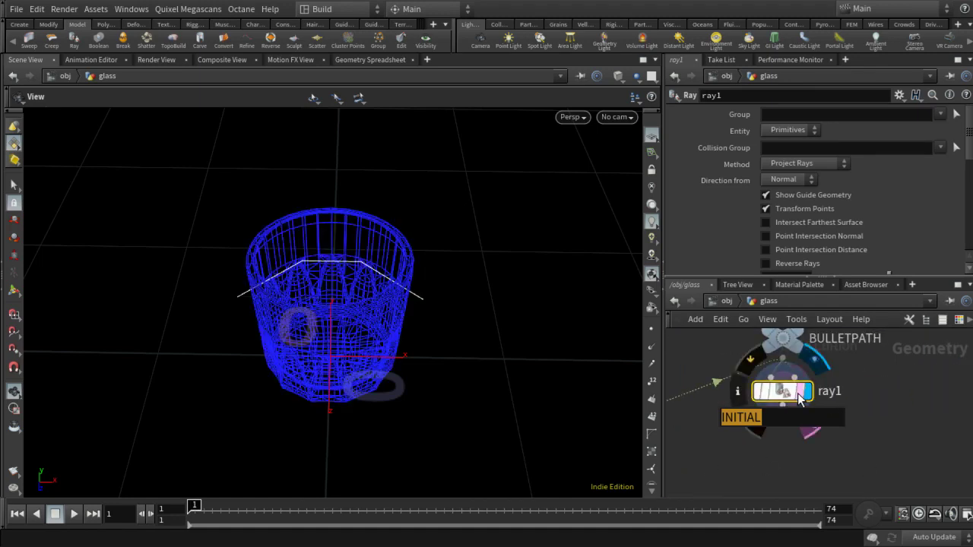
- Set the Ray node's projection method to Minimum Distance
scroll(480, 320, "down", 2)
left_click_drag(480, 321, 451, 333)
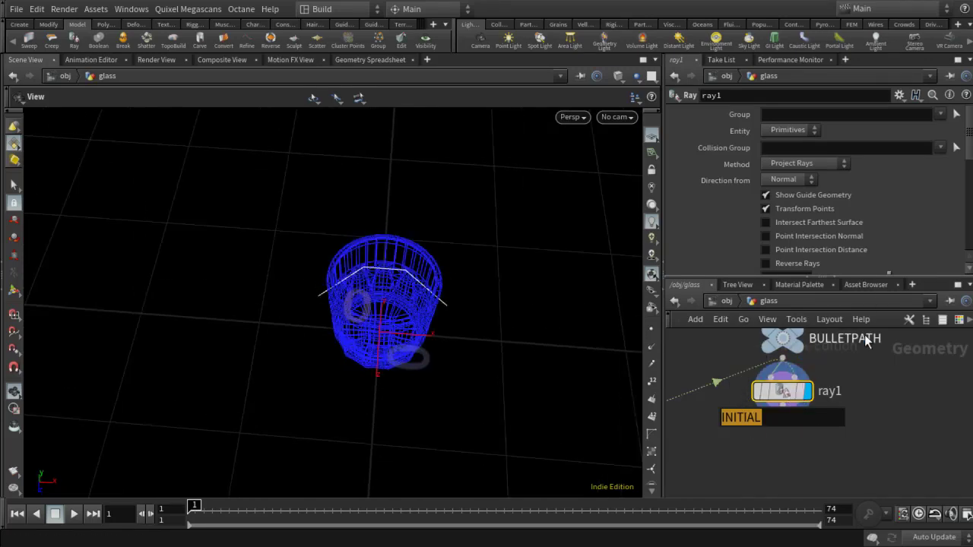
scroll(858, 190, "down", 1)
scroll(858, 191, "up", 1)
left_click(803, 182)
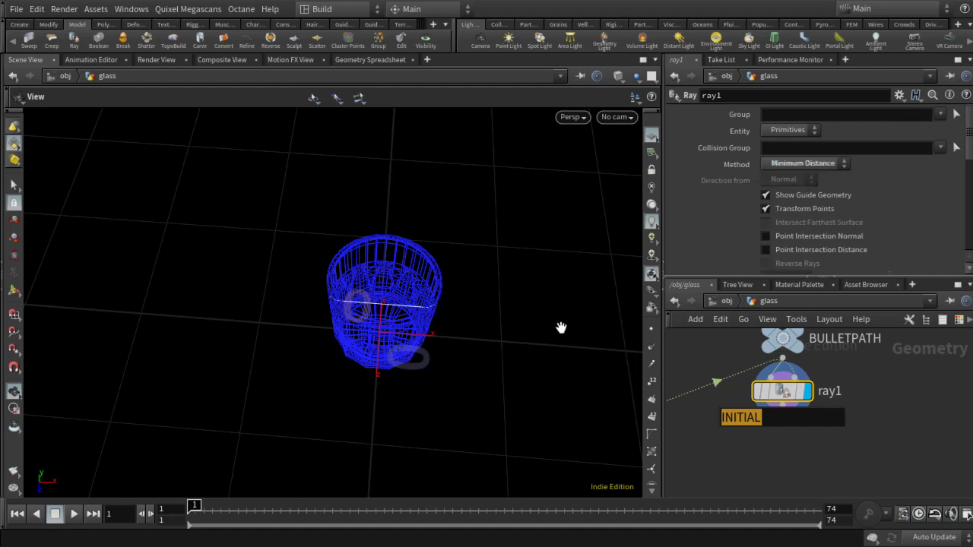
- Select the middle edge p1-2 of the projected path and add an Edit node for moving it
right_click_drag(546, 325, 433, 320)
left_click_drag(432, 320, 595, 382)
key("s")
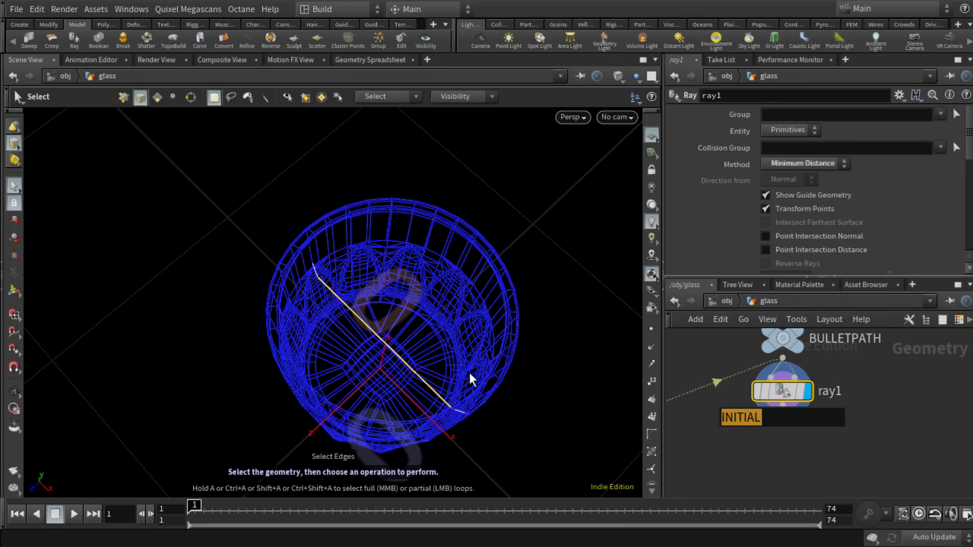
key("t")
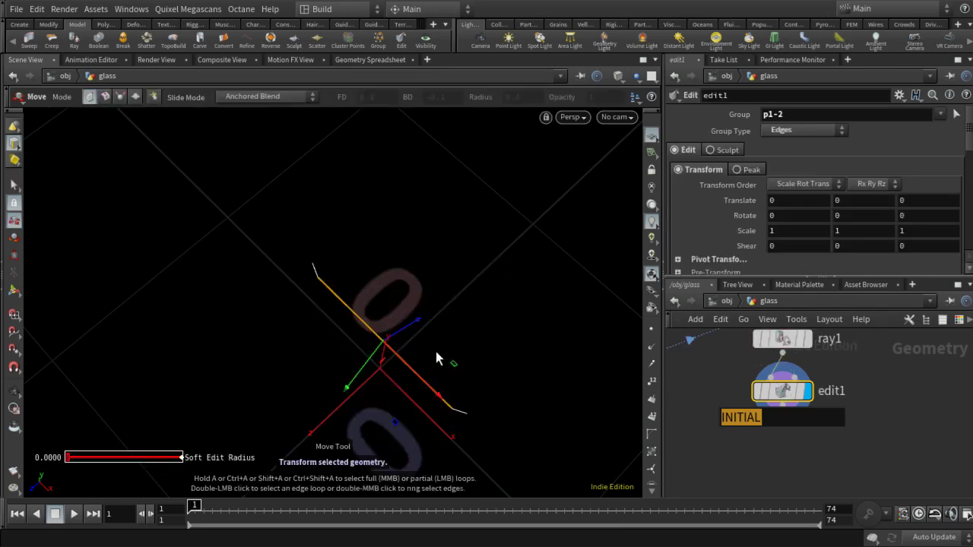
- Template the INITIAL glass as reference and move the edge by about 0.009 in Y and -0.0029 in Z
middle_click_drag(733, 457, 916, 463)
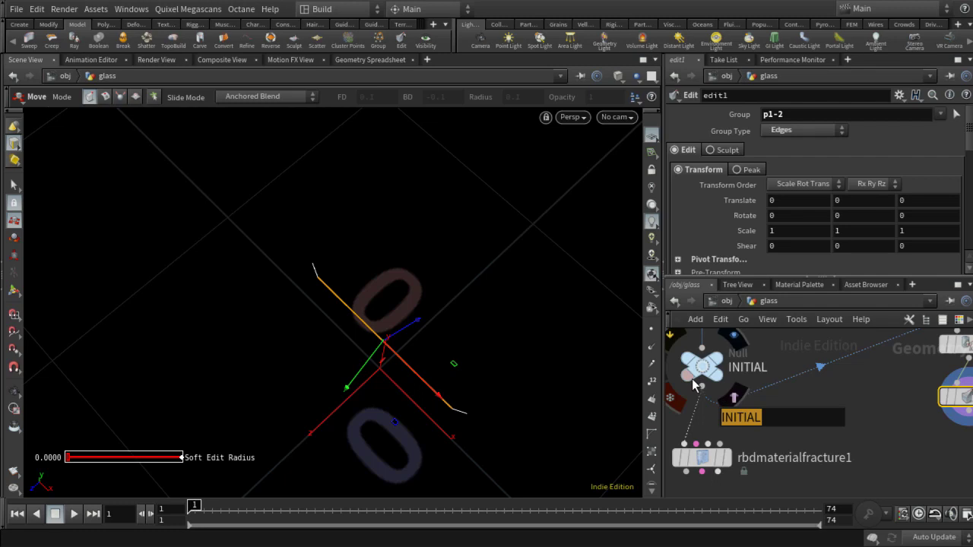
left_click(719, 383)
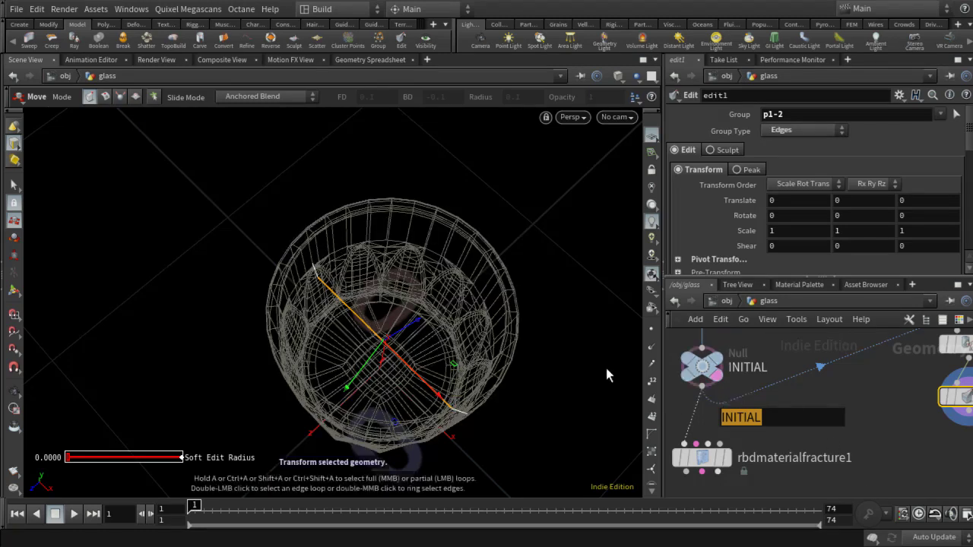
scroll(593, 369, "up", 5)
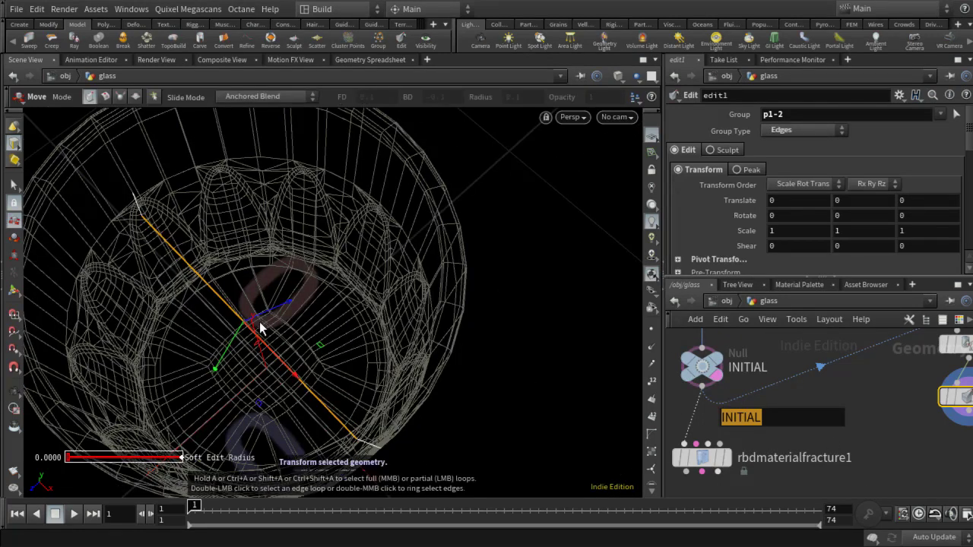
left_click_drag(261, 329, 325, 456, "alt")
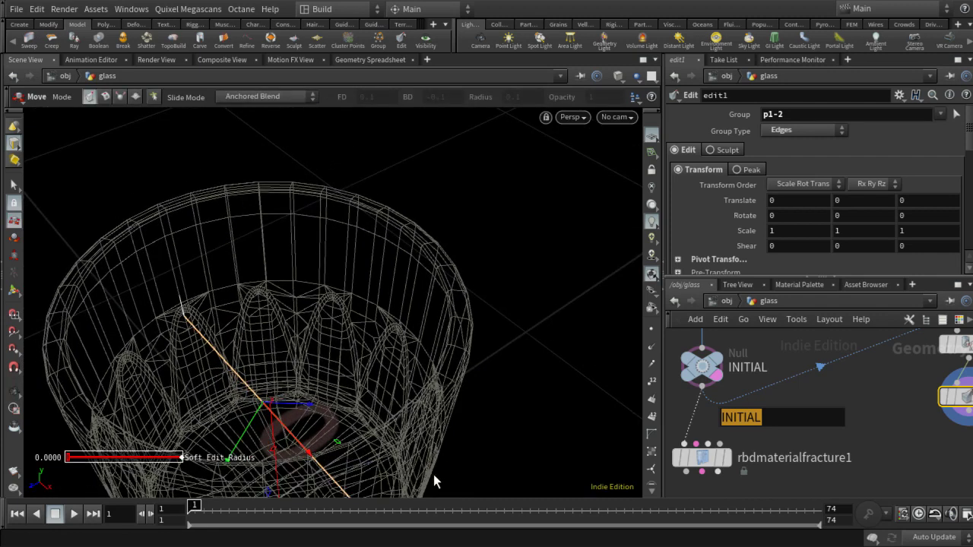
key("ctrl+z")
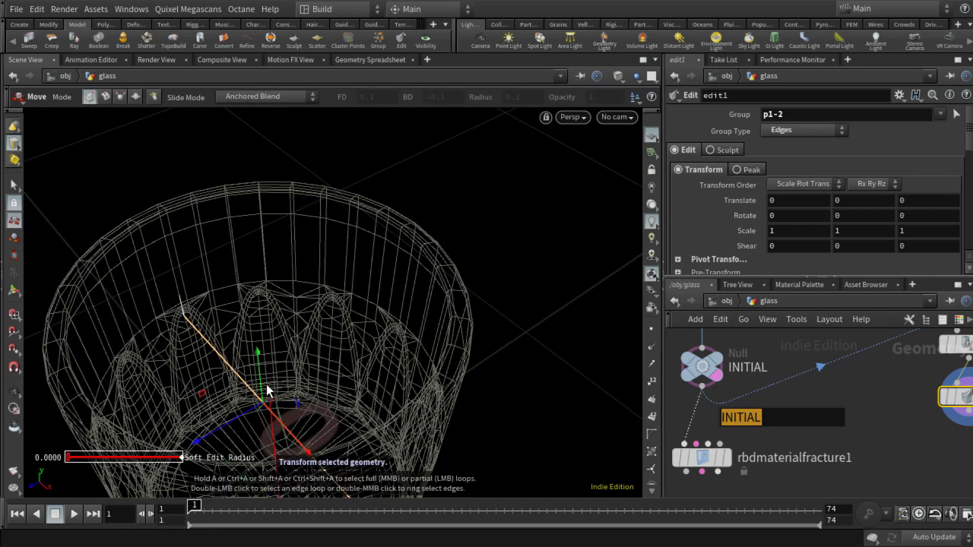
left_click_drag(266, 382, 262, 362)
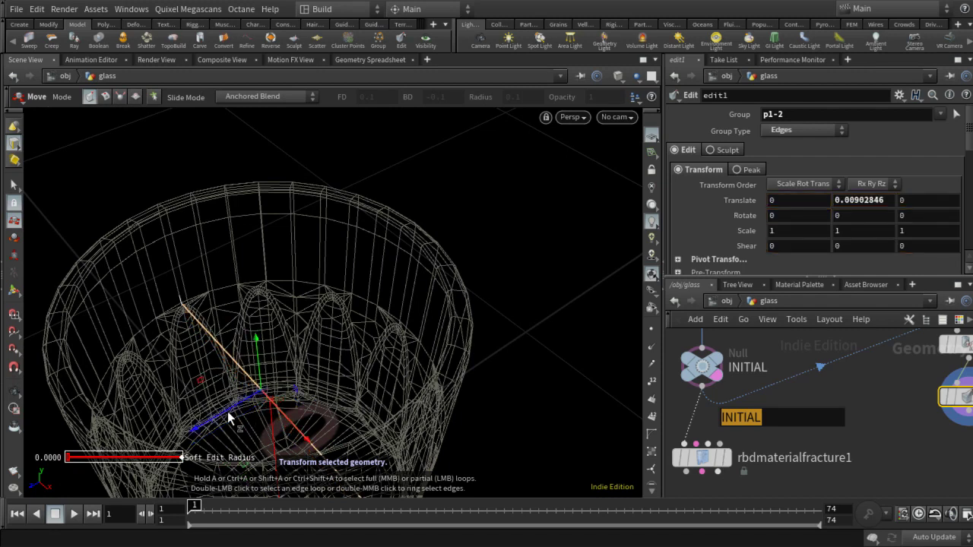
mouse_move(228, 411)
left_mouse_down()
mouse_move(237, 406)
mouse_move(228, 411)
left_mouse_up()
- Lower the edited edge inside the glass to a Y translation of about 0.0051
left_click_drag(281, 366, 334, 336, "alt")
left_click_drag(313, 375, 390, 284, "alt")
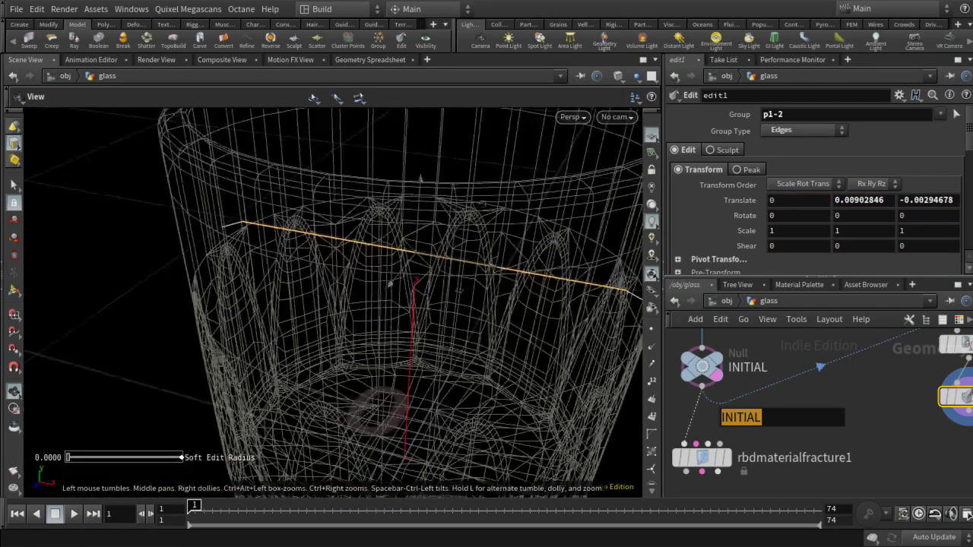
left_click_drag(728, 9, 731, 12, "alt")
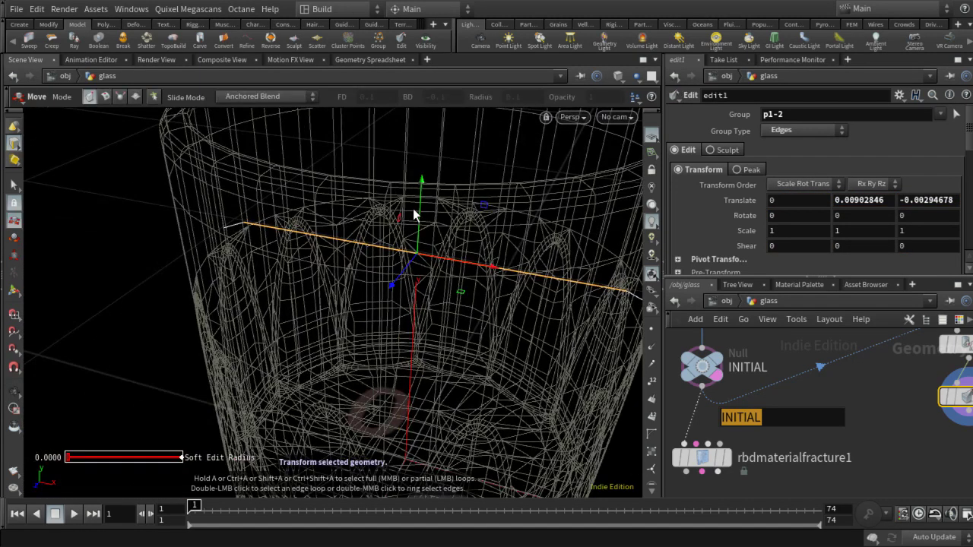
left_click_drag(414, 217, 432, 348)
key("Escape")
scroll(474, 262, "down", 5)
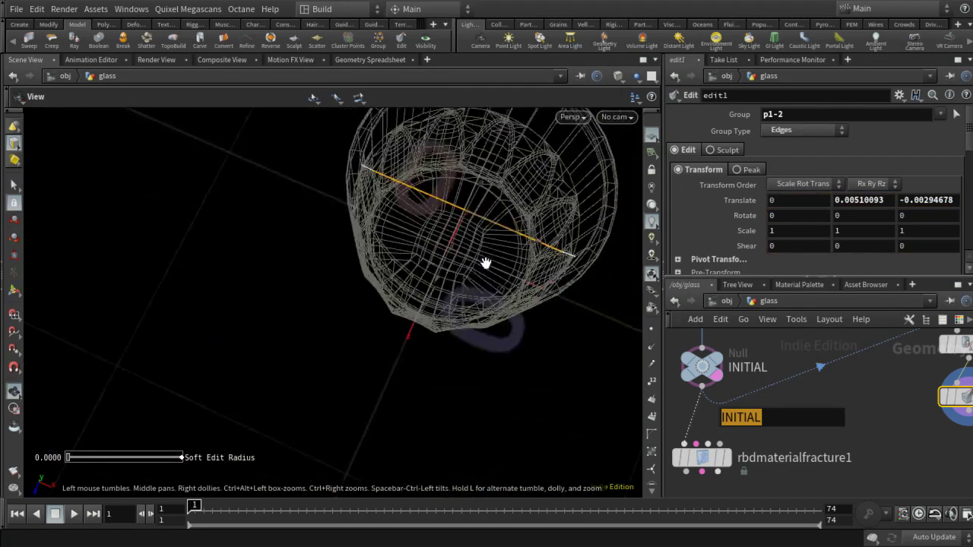
left_click_drag(484, 263, 580, 284)
key("t")
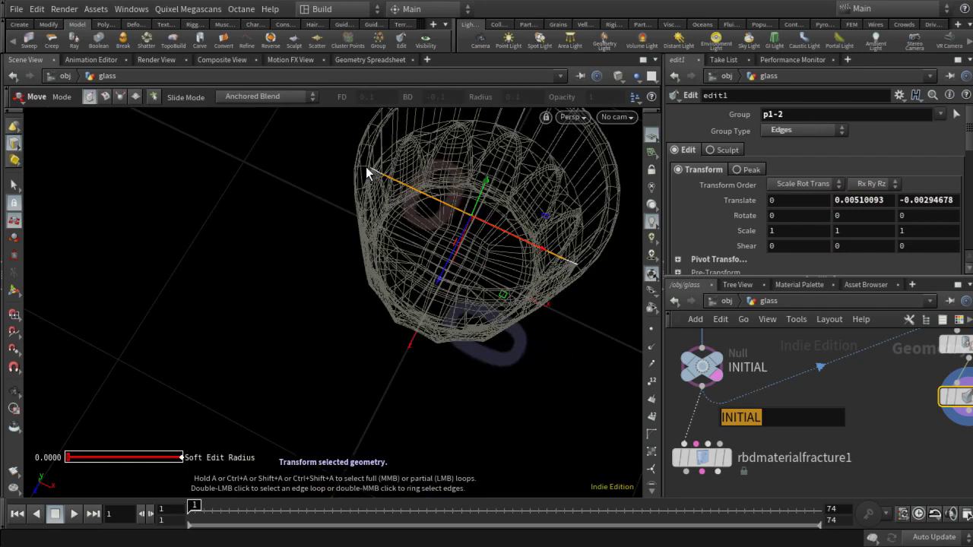
- Turn on point display and compare the original BULLETPATH line with the edit1 result, leaving edit1 displayed
middle_click_drag(912, 383, 843, 434)
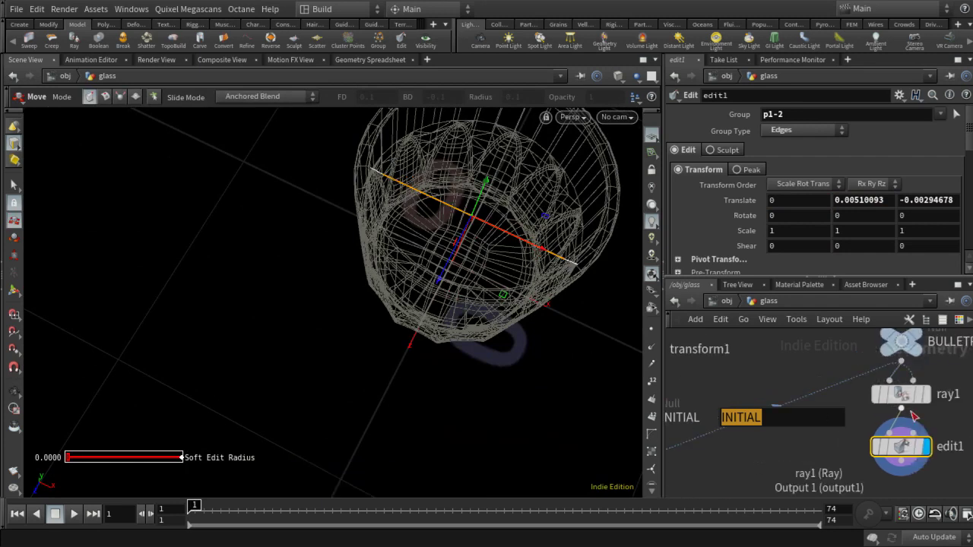
left_click(901, 342)
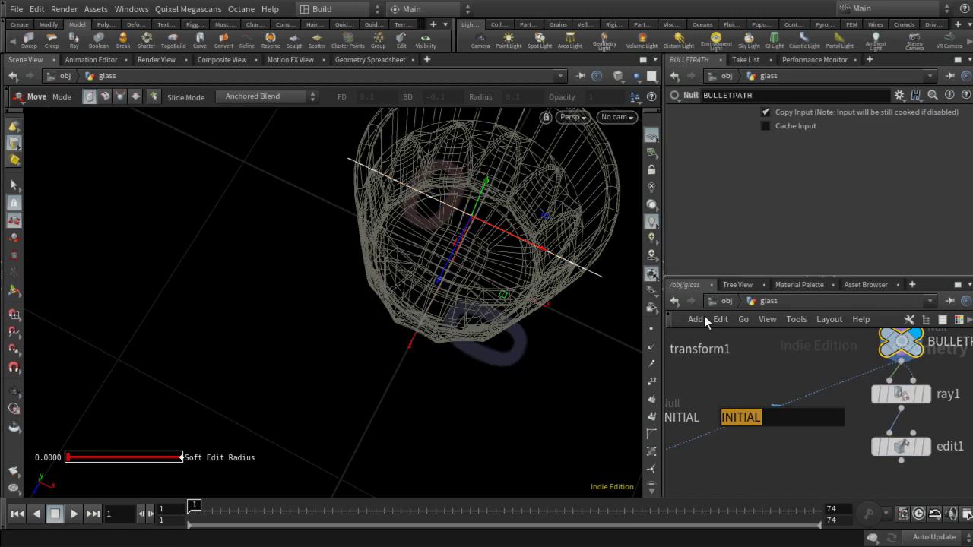
left_click(650, 332)
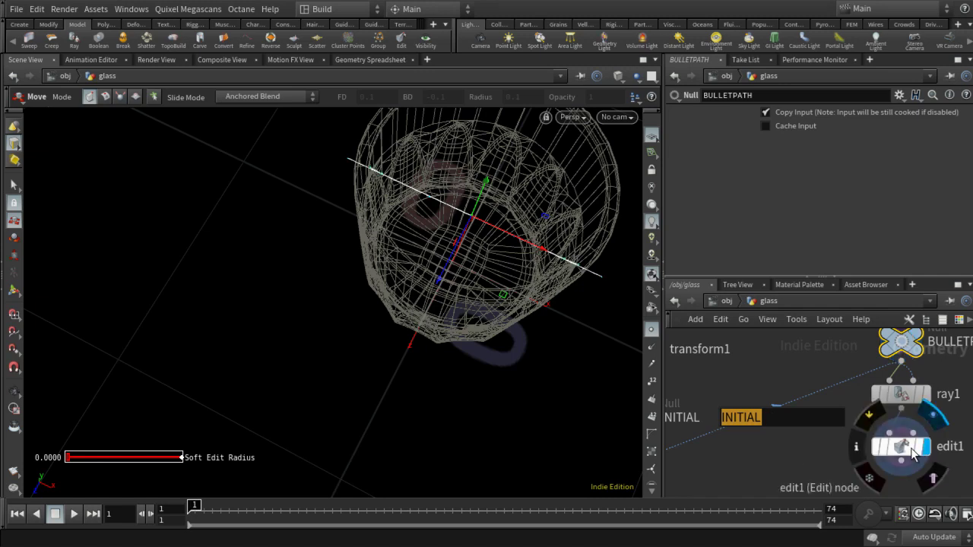
left_click(900, 447)
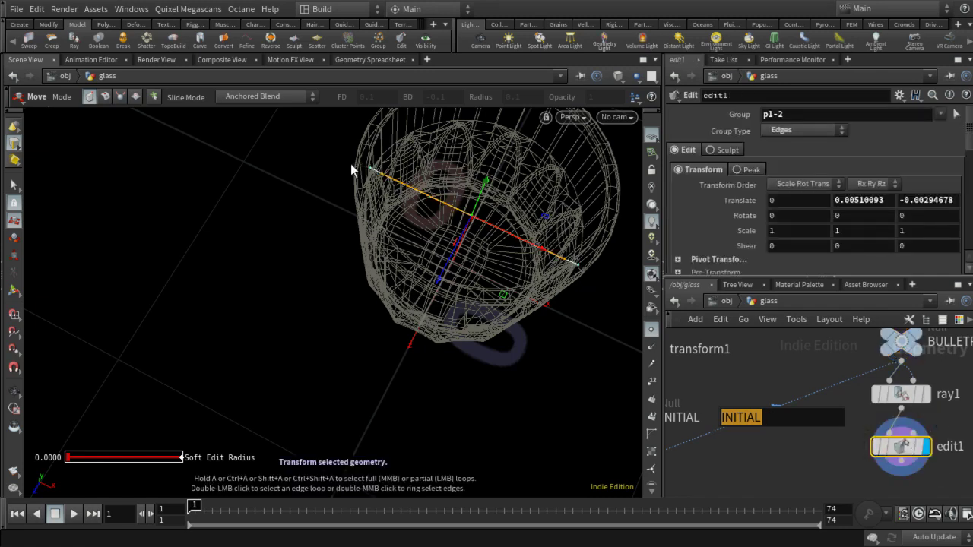
middle_click_drag(833, 467, 920, 386)
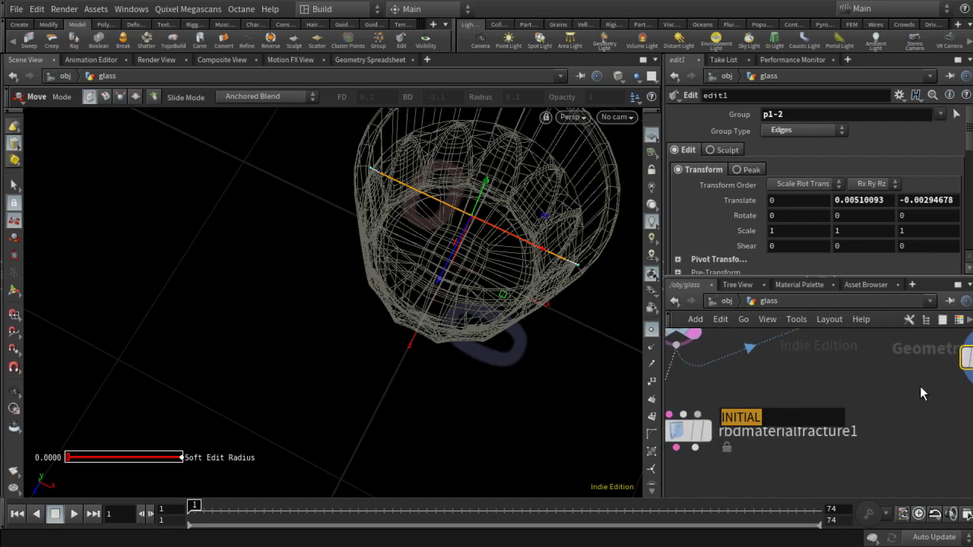
left_click(698, 415)
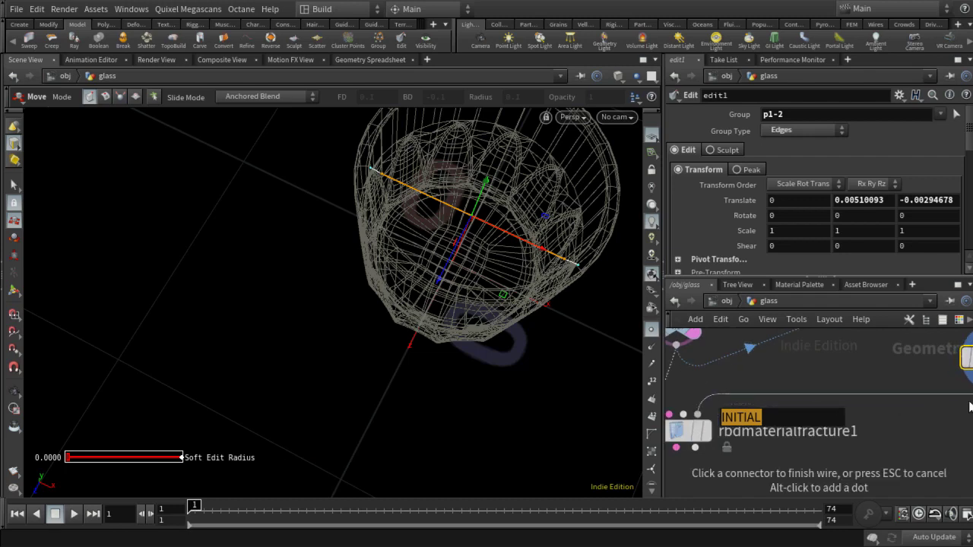
middle_click_drag(906, 427, 972, 392)
scroll(931, 407, "down", 1)
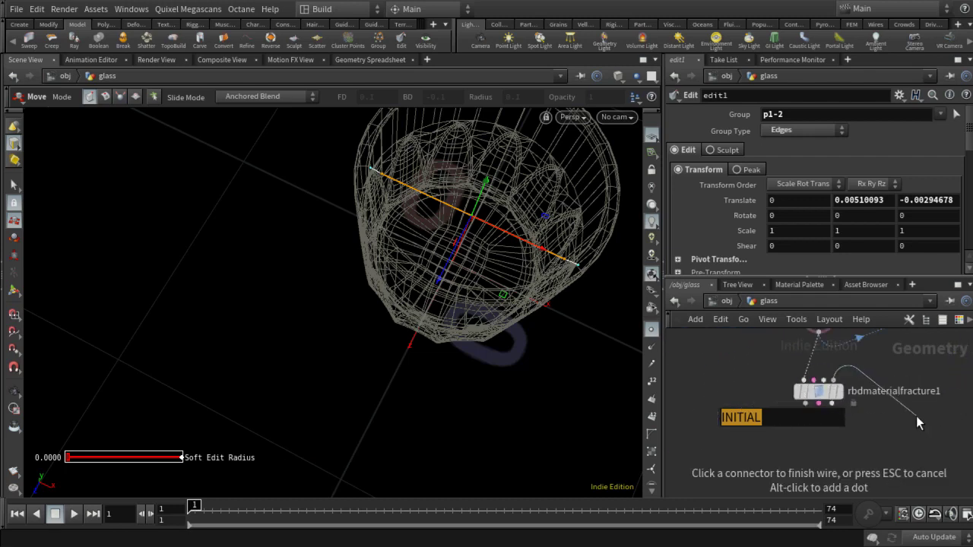
left_click(783, 460)
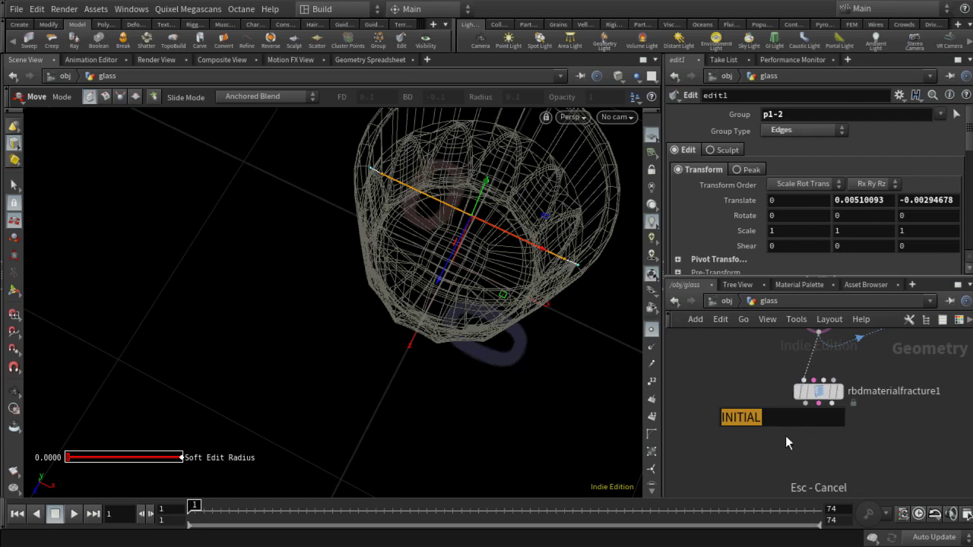
left_click(830, 414)
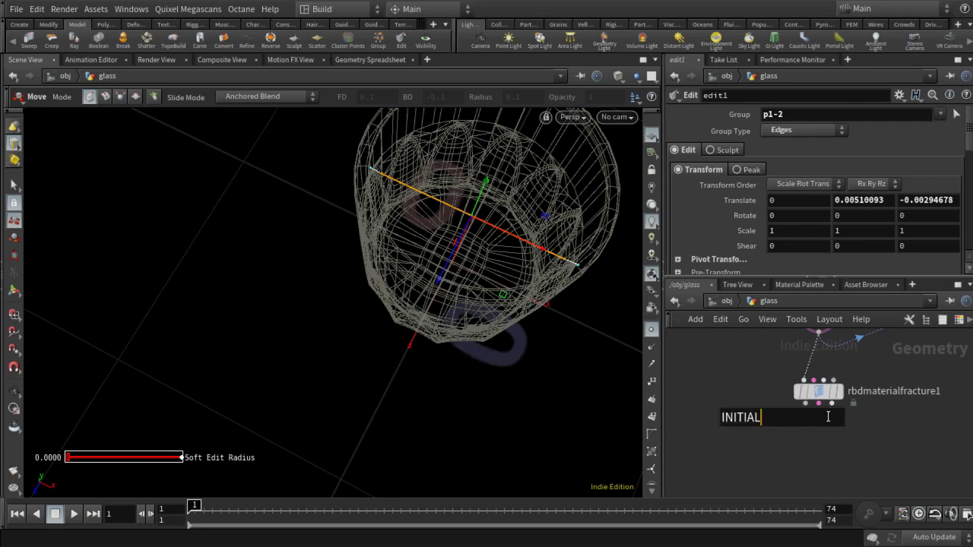
- Select the INITIAL null and close the leftover name entry field in the network
scroll(770, 442, "up", 2)
middle_click_drag(766, 447, 691, 524)
middle_click_drag(867, 439, 835, 466)
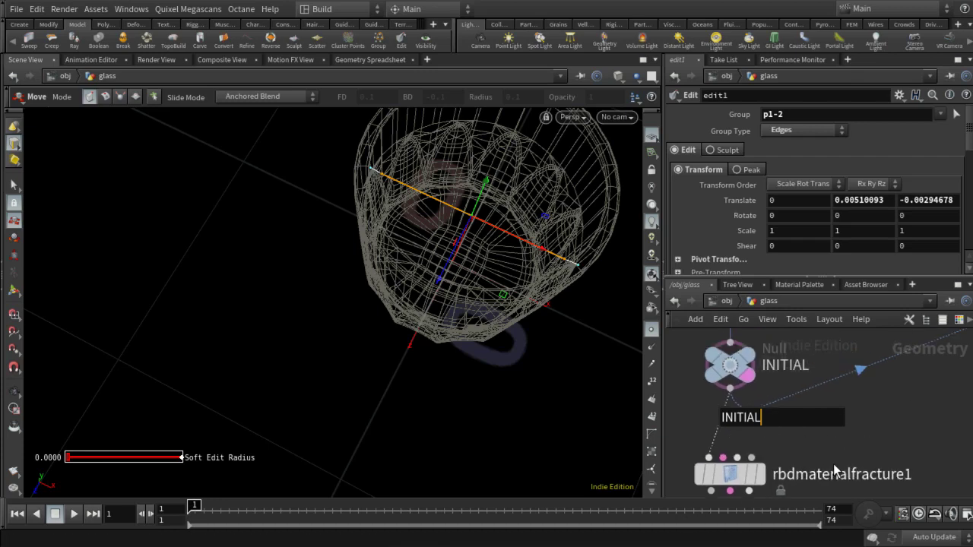
left_click(742, 386)
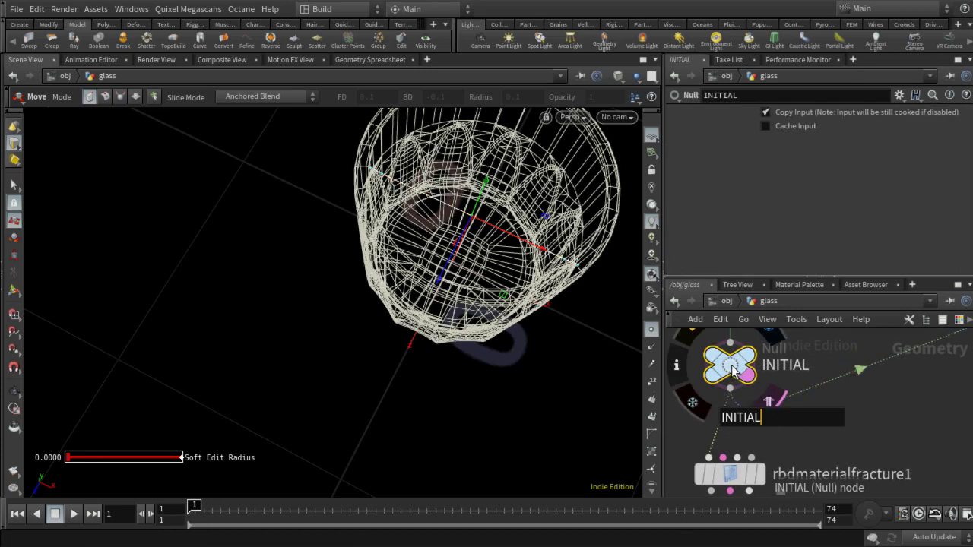
double_click(775, 423)
key("BackSpace")
key("Return")
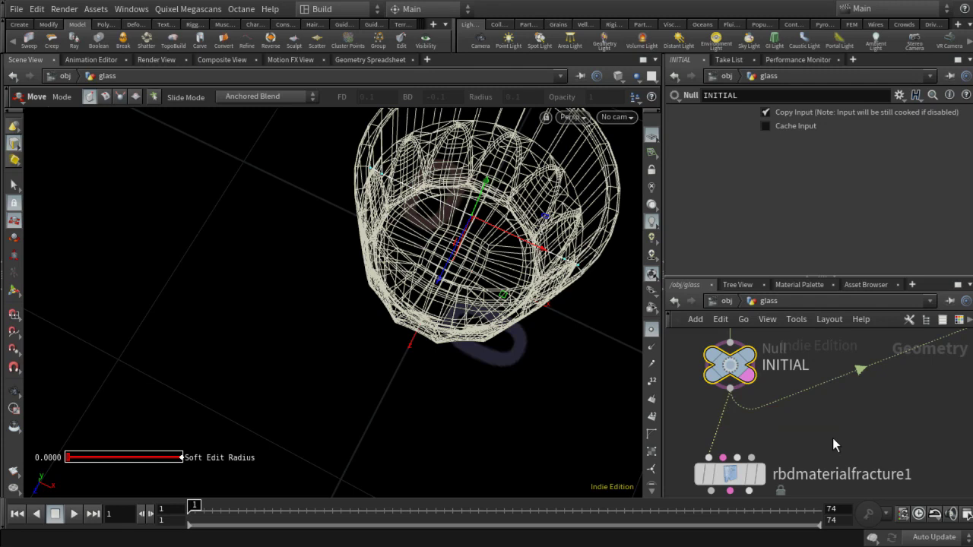
- Display the rbdmaterialfracture1 result and inspect the fractured glass
middle_click_drag(846, 428, 877, 346)
scroll(876, 411, "down", 6)
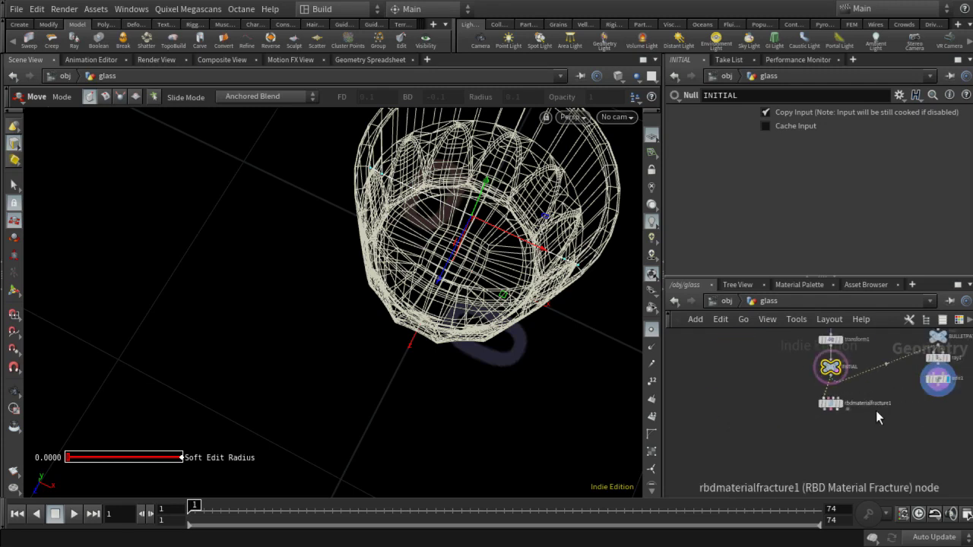
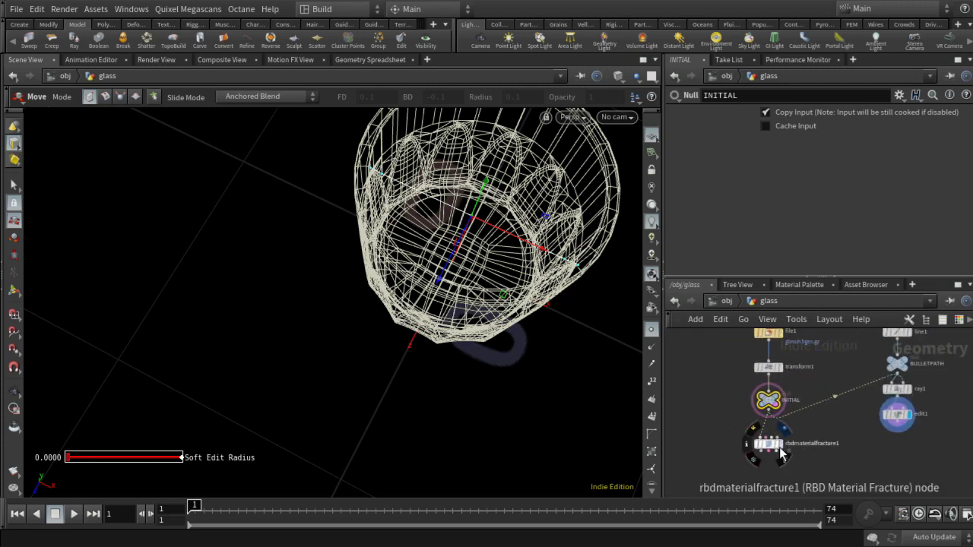
left_click(766, 444)
key("Escape")
left_click_drag(563, 374, 594, 308)
key("t")
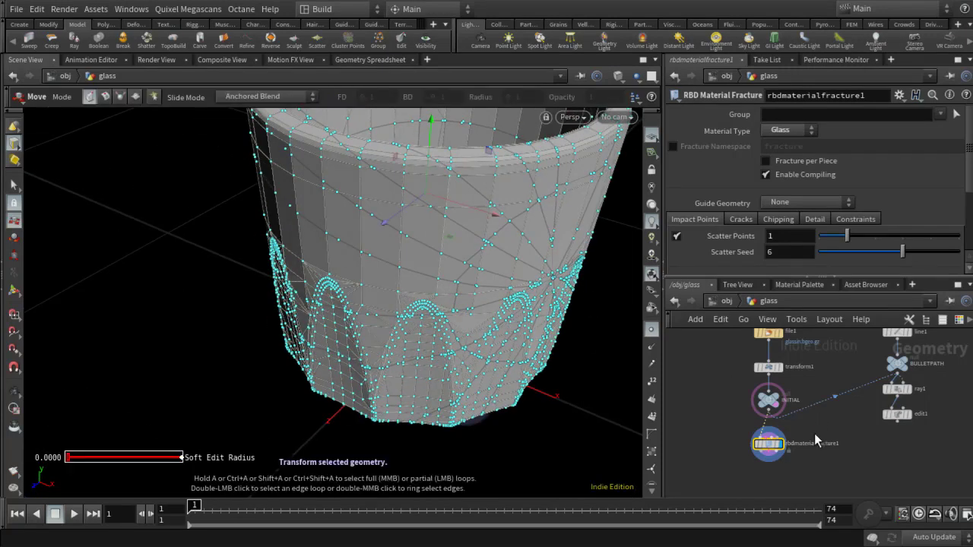
- Connect the output of edit1 to the fourth input of rbdmaterialfracture1
left_click(898, 421)
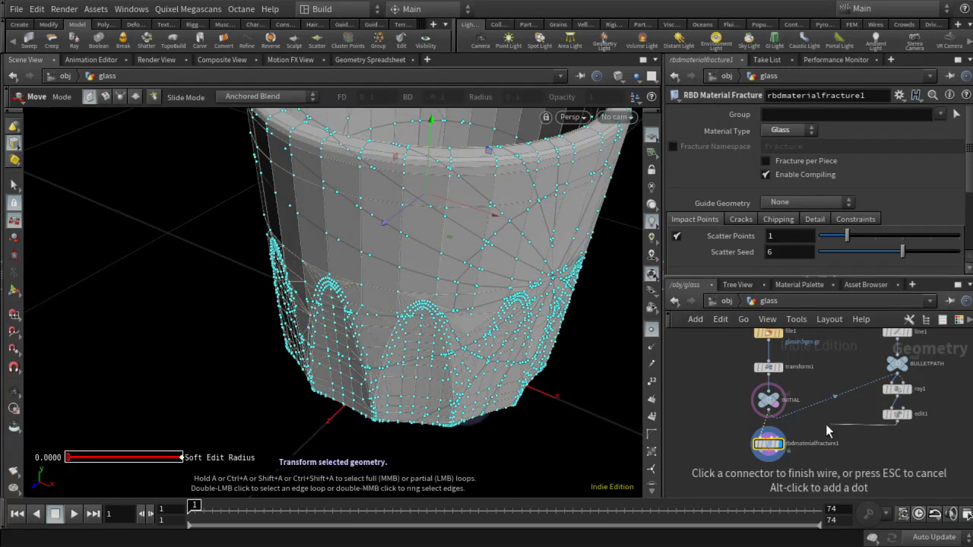
left_click(777, 432)
key("Escape")
left_click_drag(548, 377, 373, 309)
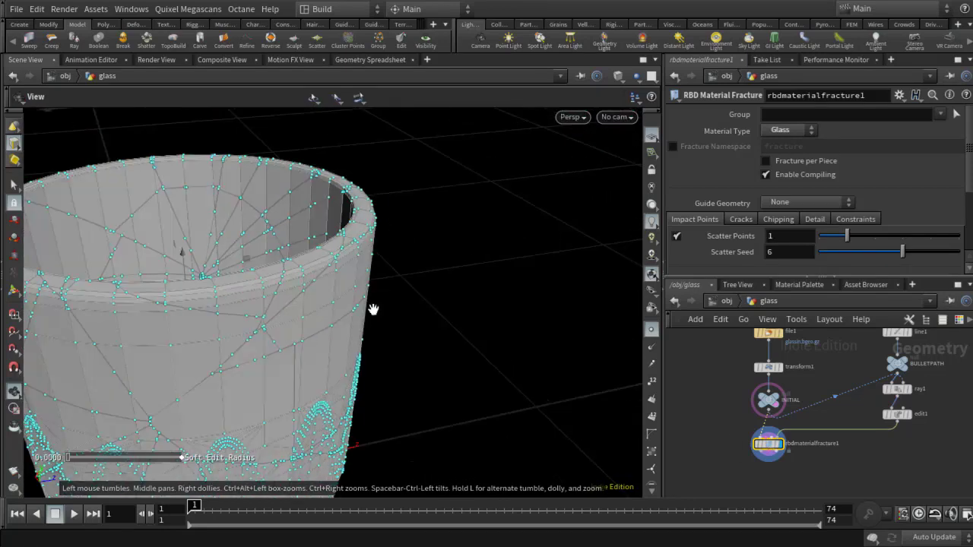
scroll(398, 302, "down", 3)
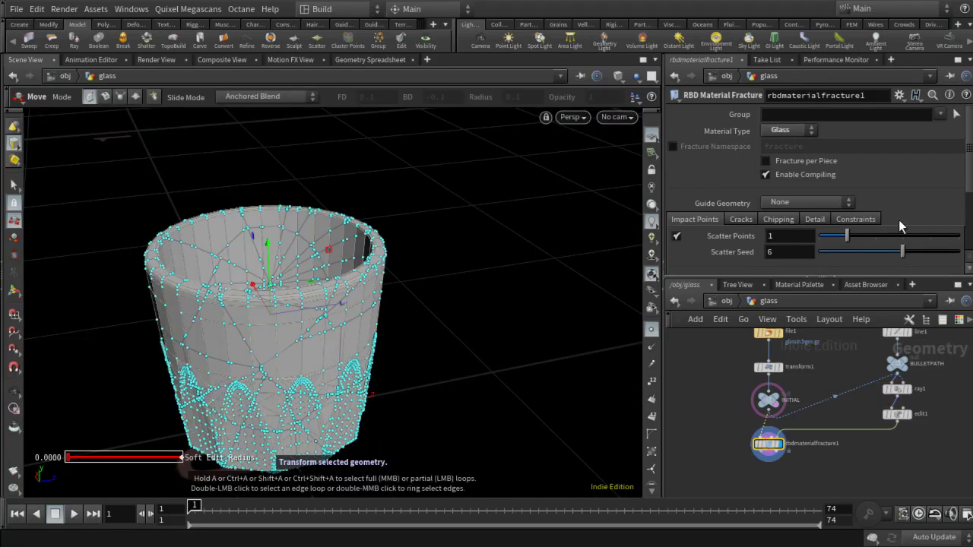
- Enable Input Points in the impact point settings of rbdmaterialfracture1
left_click_drag(965, 194, 970, 235)
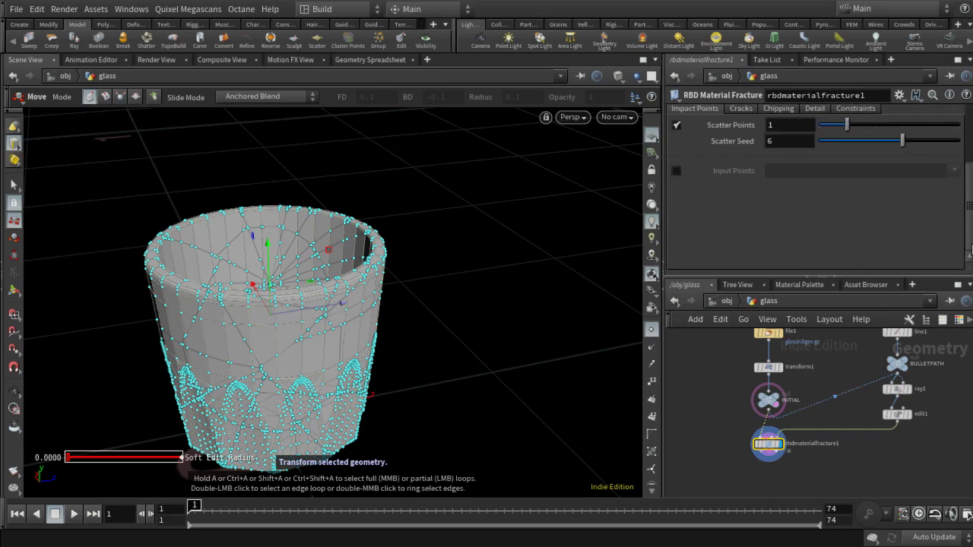
left_click(677, 183)
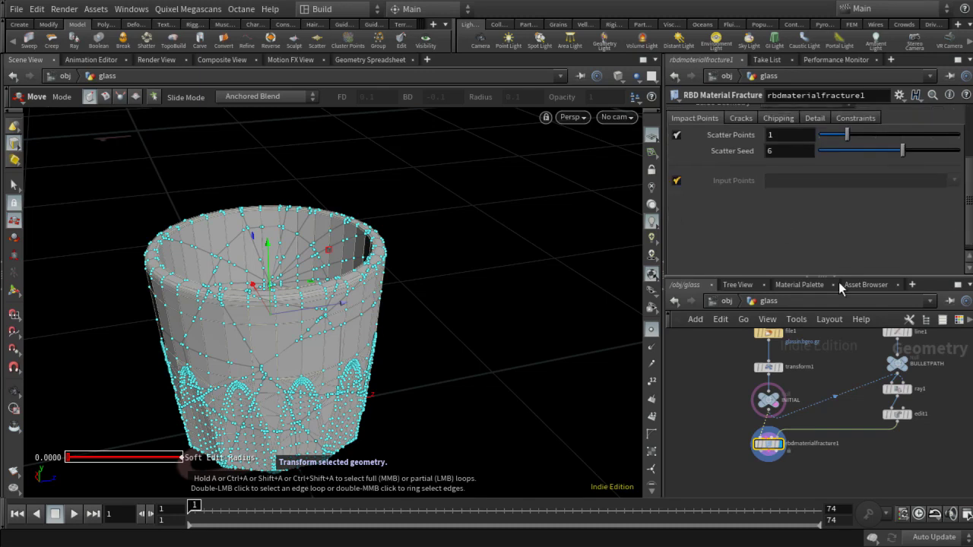
key("Escape")
left_click_drag(545, 297, 335, 316)
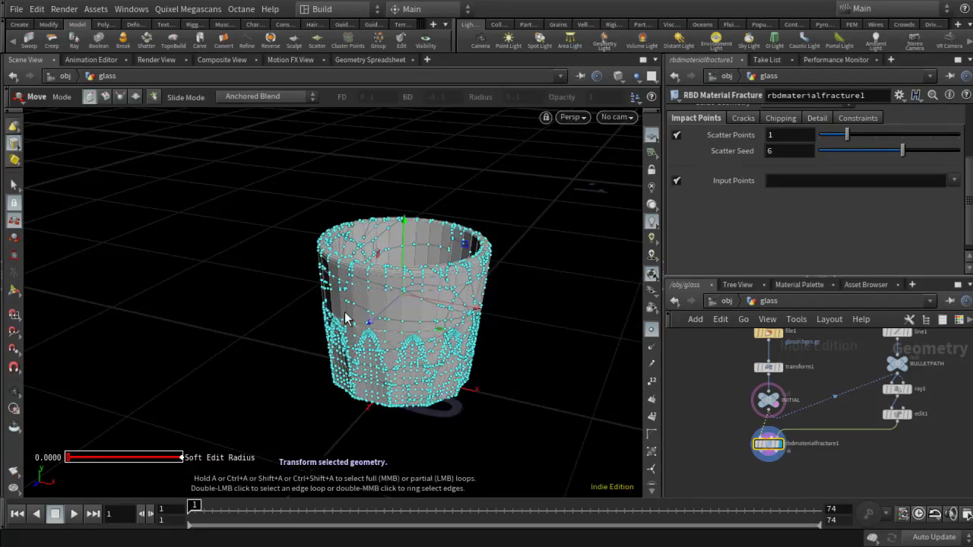
- Turn off point display and check the crack pattern around the glass
left_click(652, 330)
left_click_drag(501, 335, 442, 337, "alt")
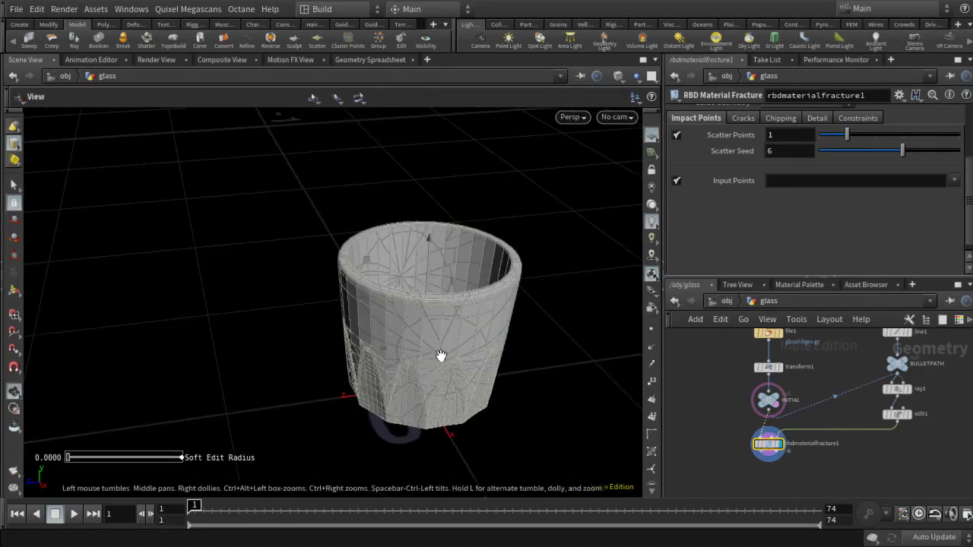
left_click_drag(315, 382, 369, 295)
key("t")
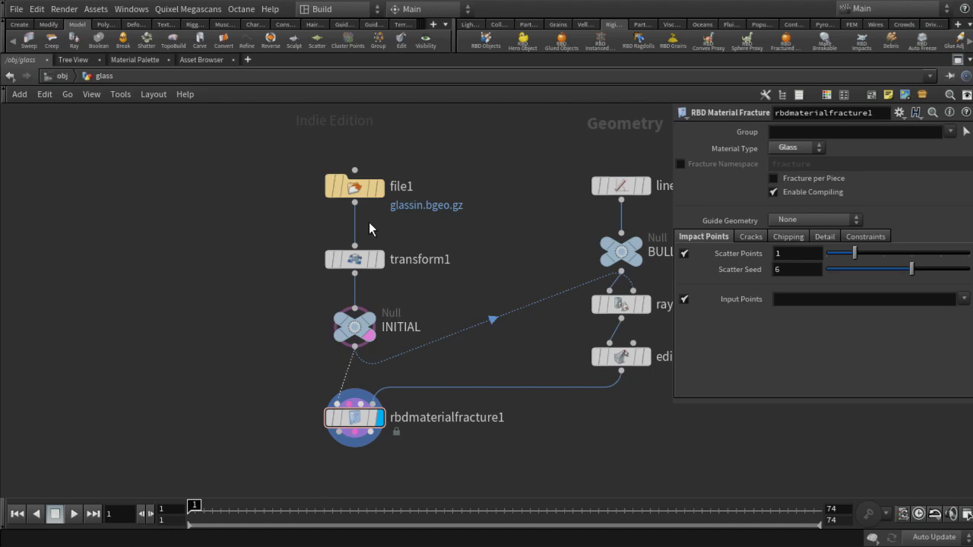
- Go back to the object level and turn the glass object into a simulation with the RBD Objects tool
left_click(59, 76)
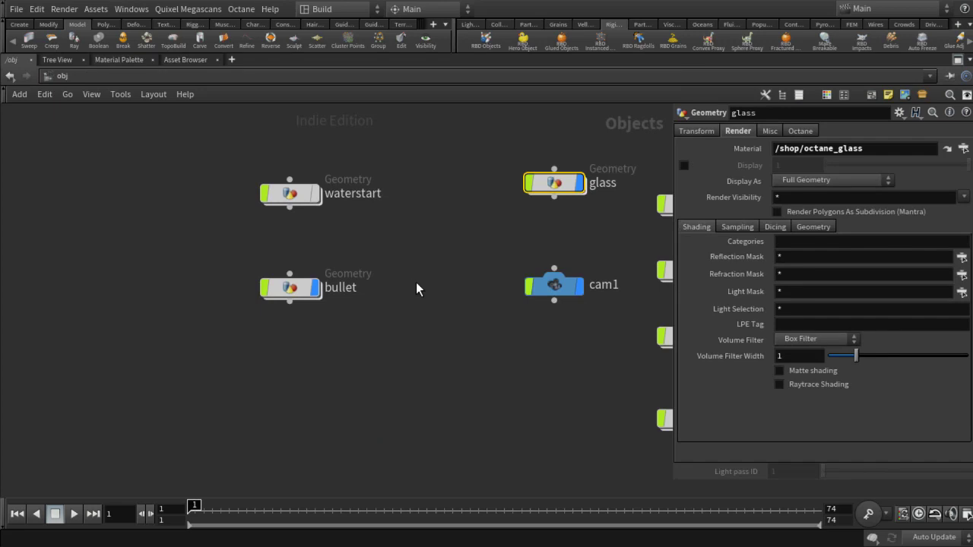
middle_click_drag(416, 282, 362, 316)
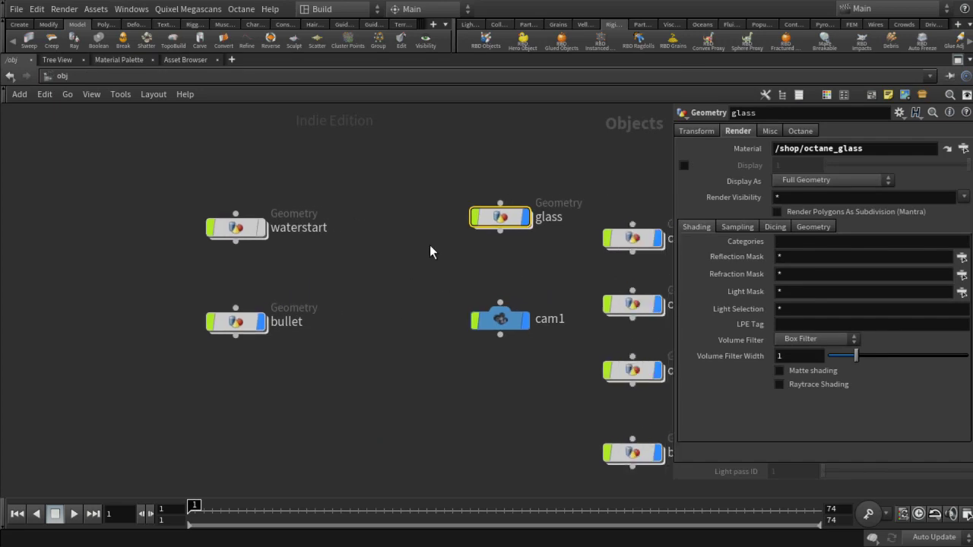
left_click(958, 60)
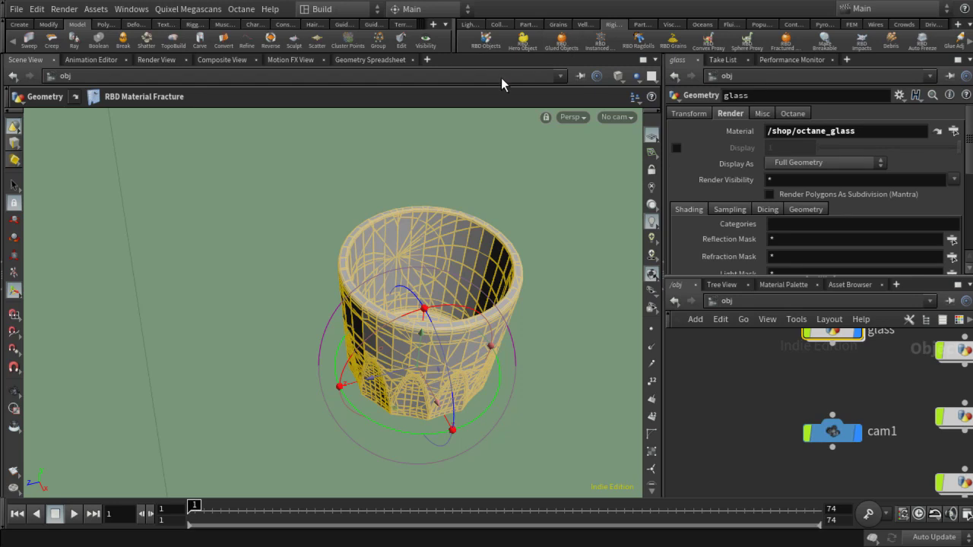
middle_click_drag(789, 375, 789, 425)
scroll(790, 425, "down", 1)
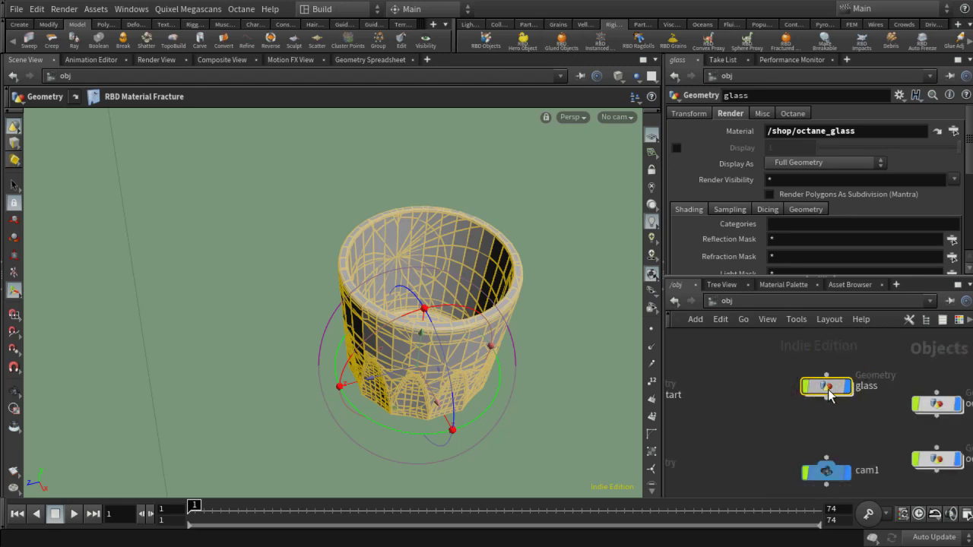
double_click(829, 385)
scroll(804, 464, "up", 3)
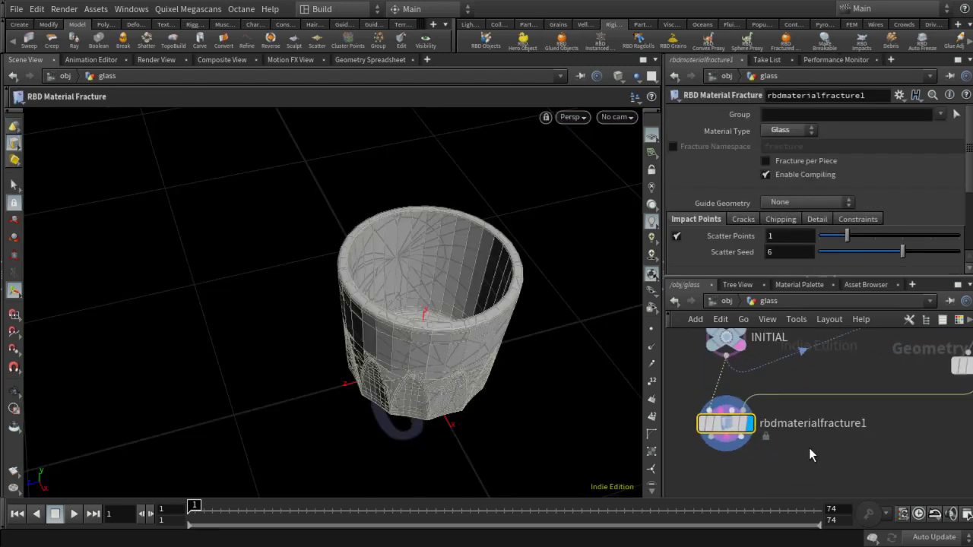
left_click(723, 300)
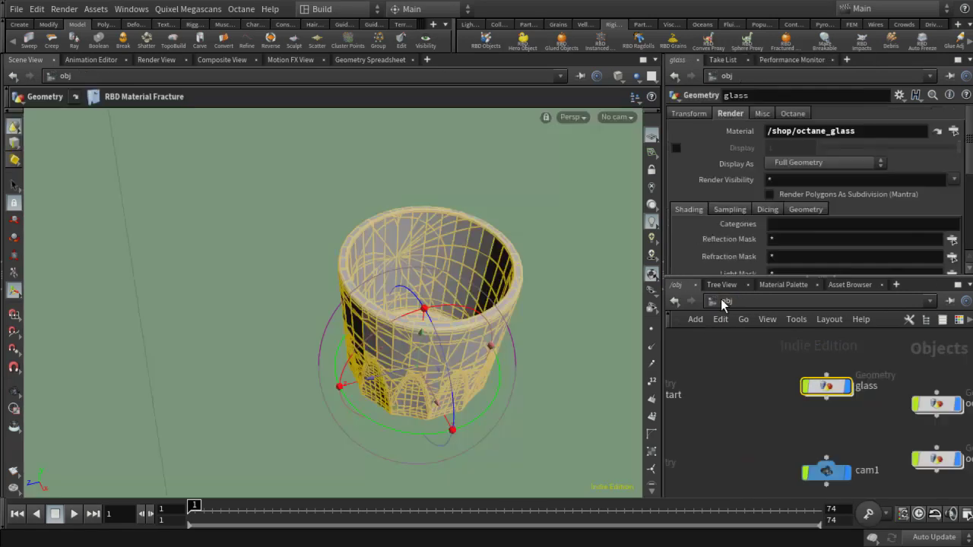
left_click(487, 42)
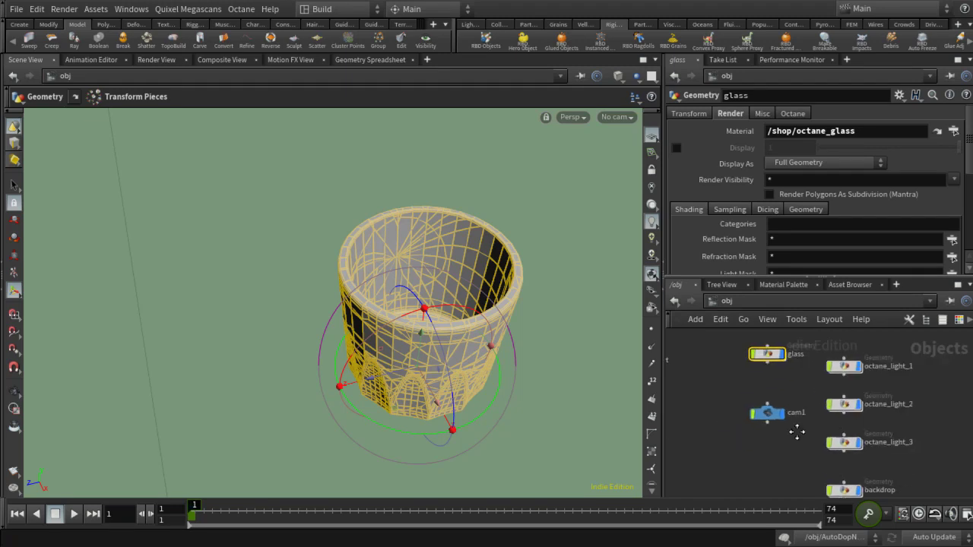
- Open the glass network in an enlarged view and automatically lay out all its nodes
left_click_drag(937, 478, 777, 401)
middle_click_drag(837, 357, 874, 485)
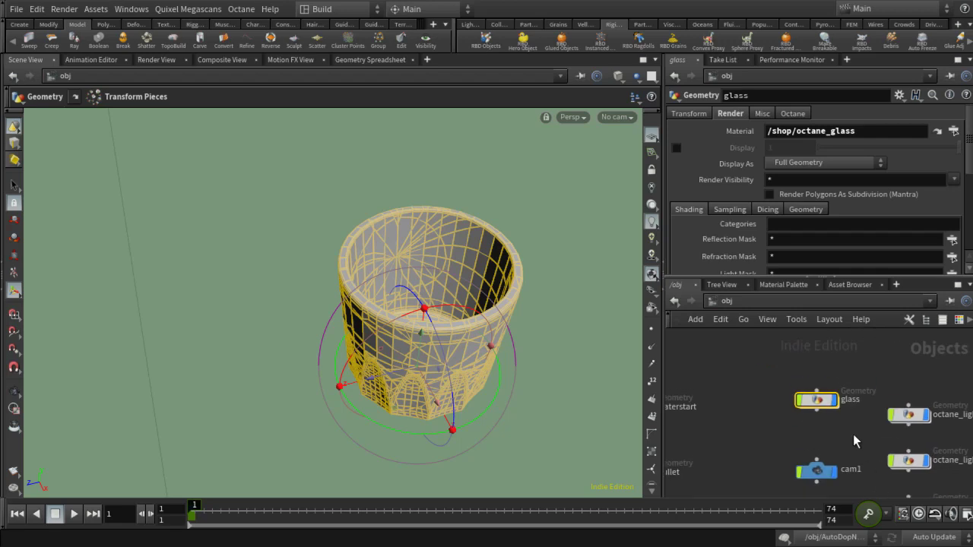
double_click(820, 401)
key("h")
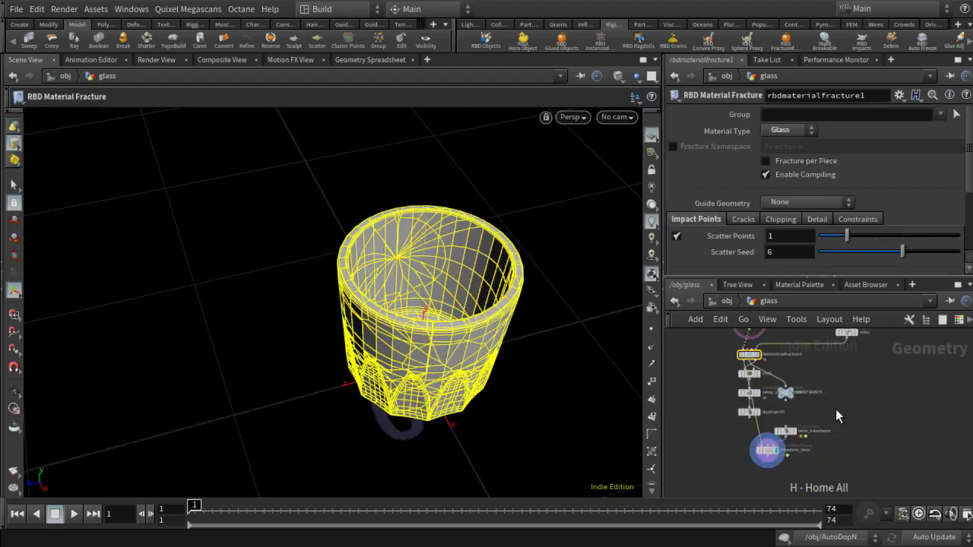
left_click(957, 285)
scroll(593, 289, "up", 10)
middle_click_drag(602, 219, 654, 185)
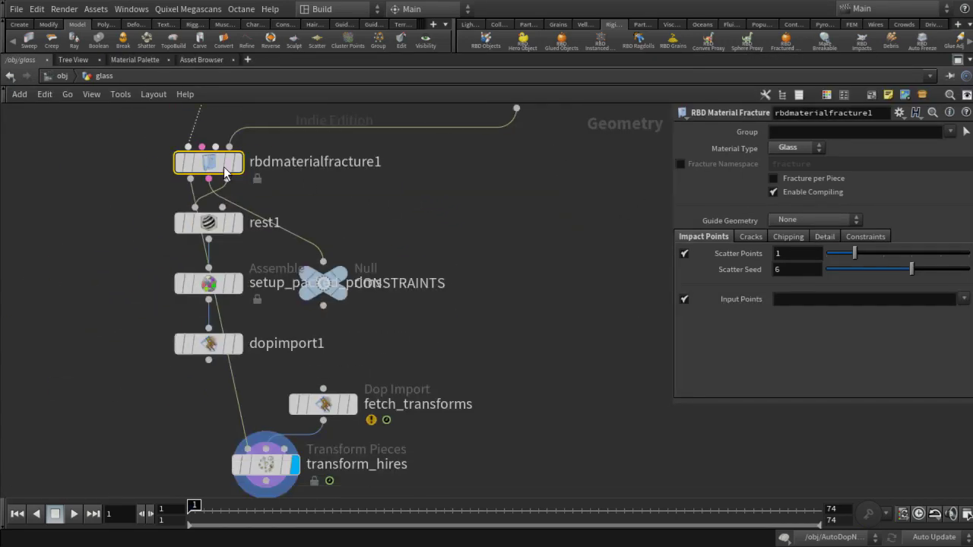
middle_click_drag(378, 218, 550, 230)
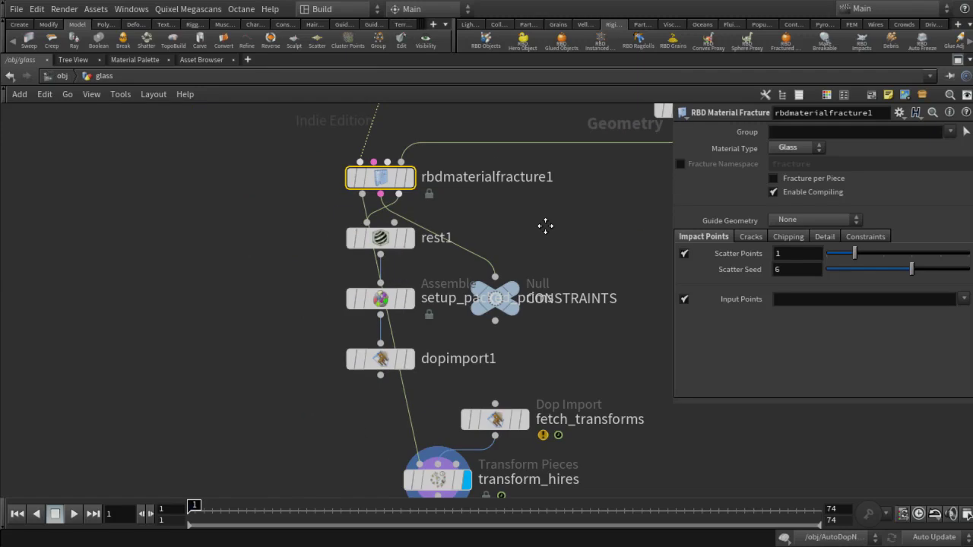
key("l")
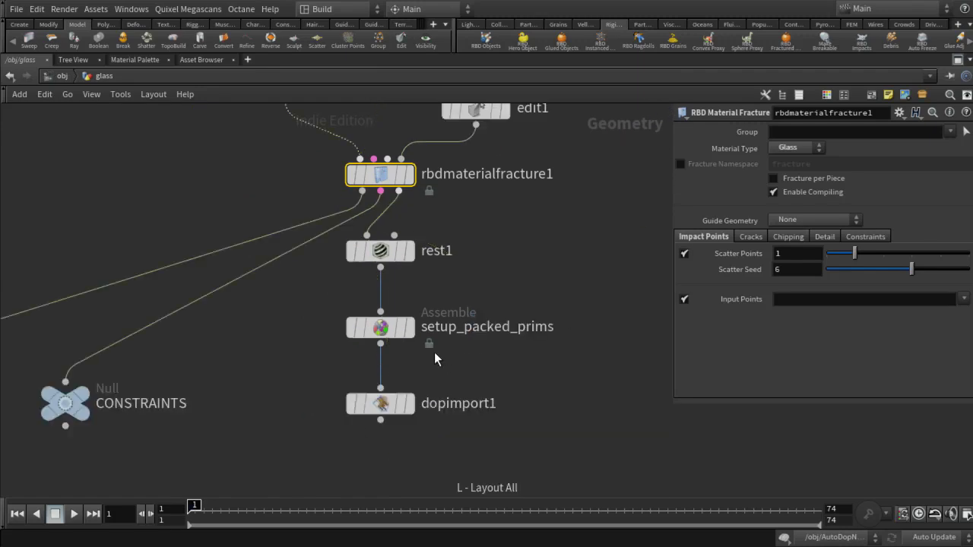
- Move the CONSTRAINTS null closer to the rest1 chain and trace how the rbdmaterialfracture1 outputs feed the generated nodes
middle_click_drag(322, 360, 518, 362)
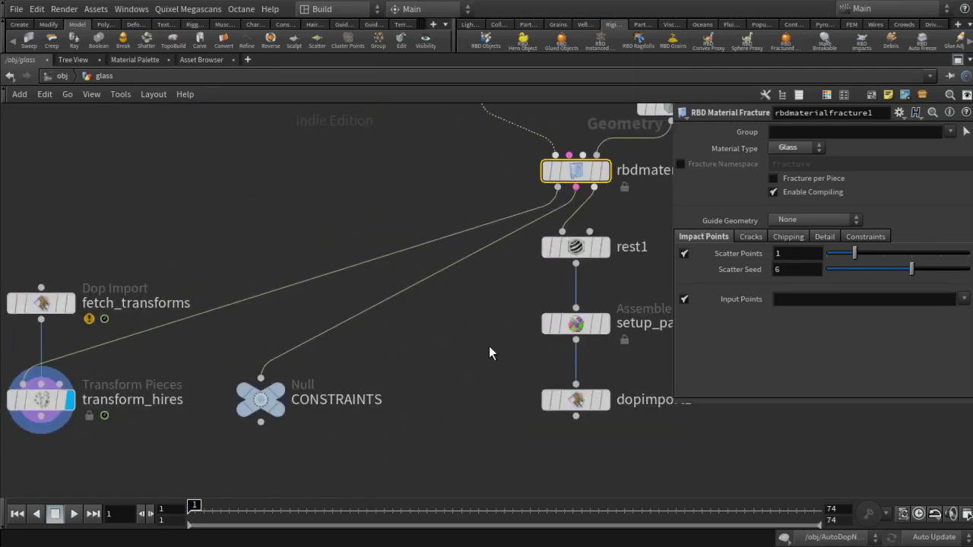
scroll(488, 346, "down", 4)
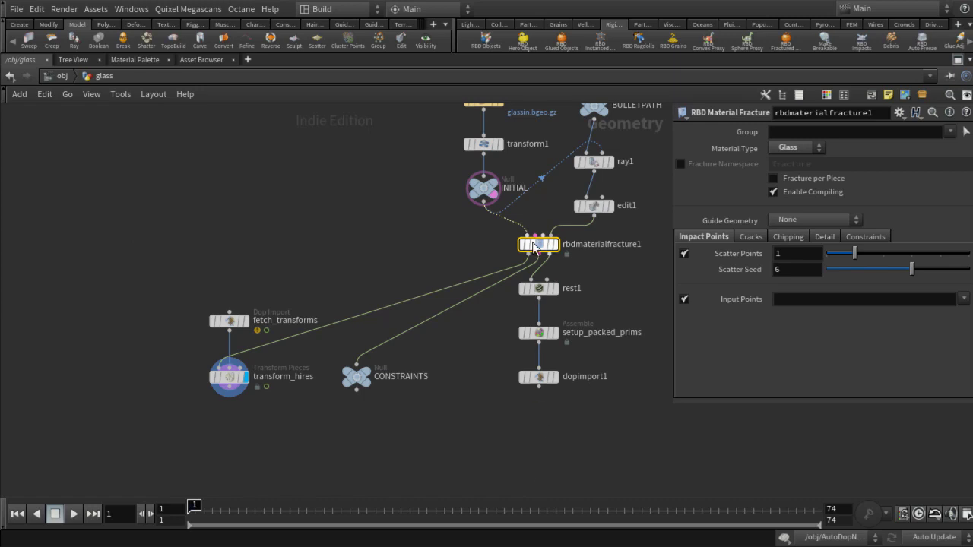
left_click_drag(139, 282, 312, 296)
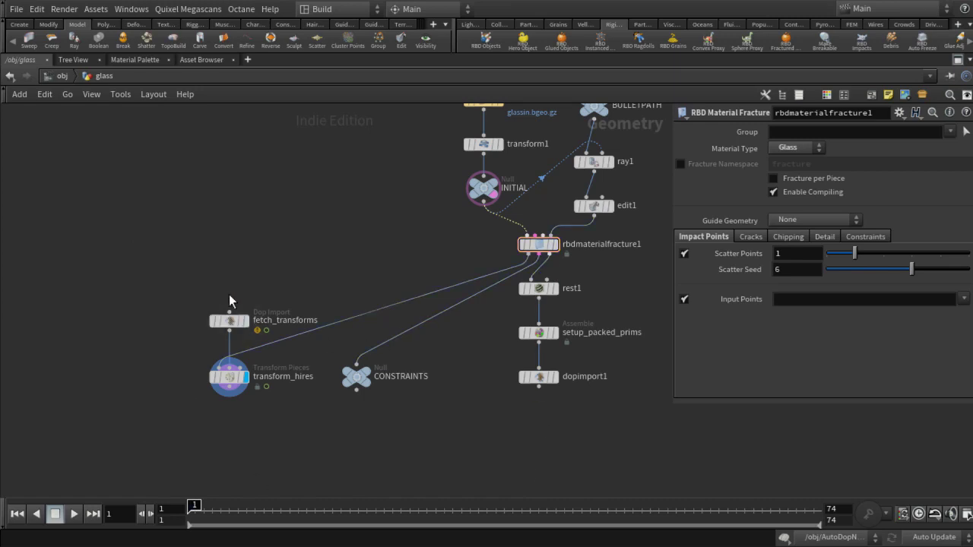
scroll(456, 421, "up", 3)
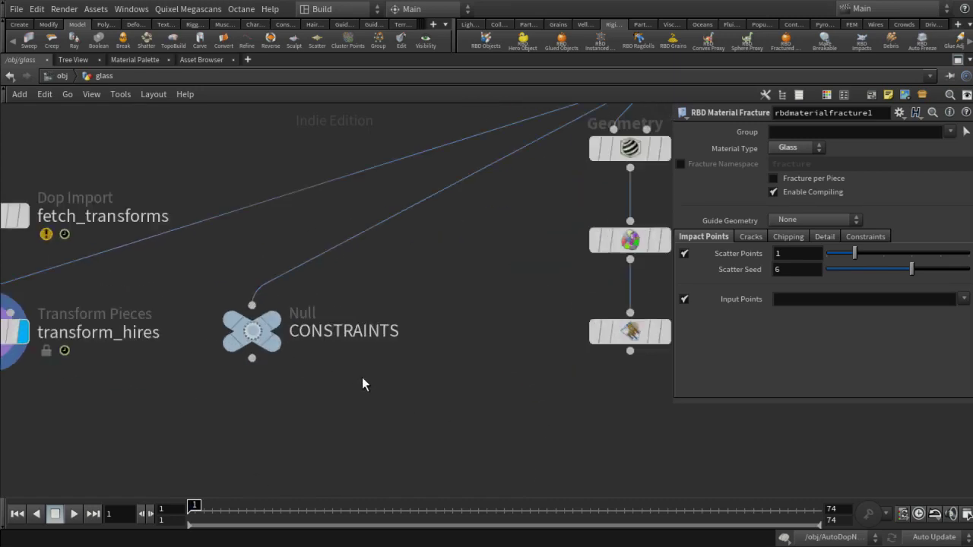
left_click_drag(254, 332, 329, 352)
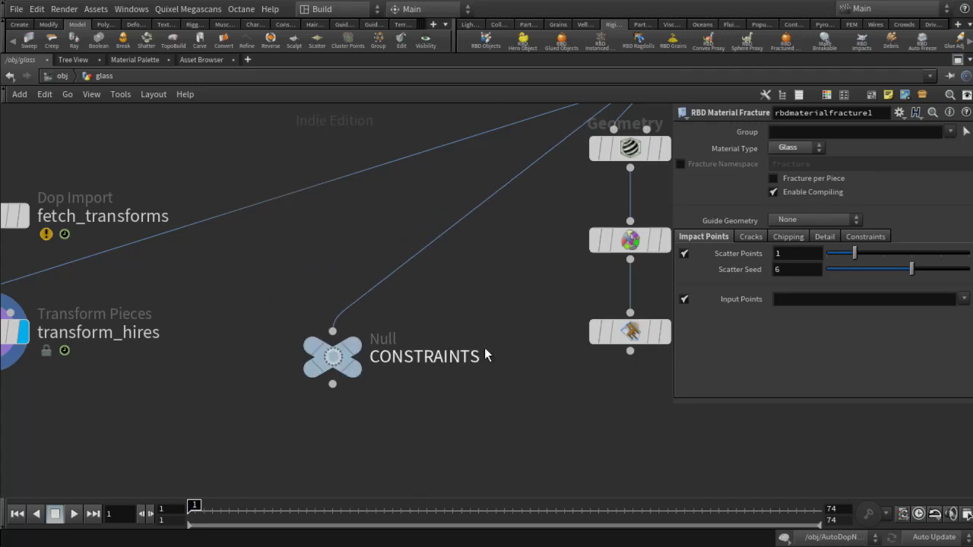
middle_click_drag(487, 354, 424, 424)
scroll(424, 423, "down", 2)
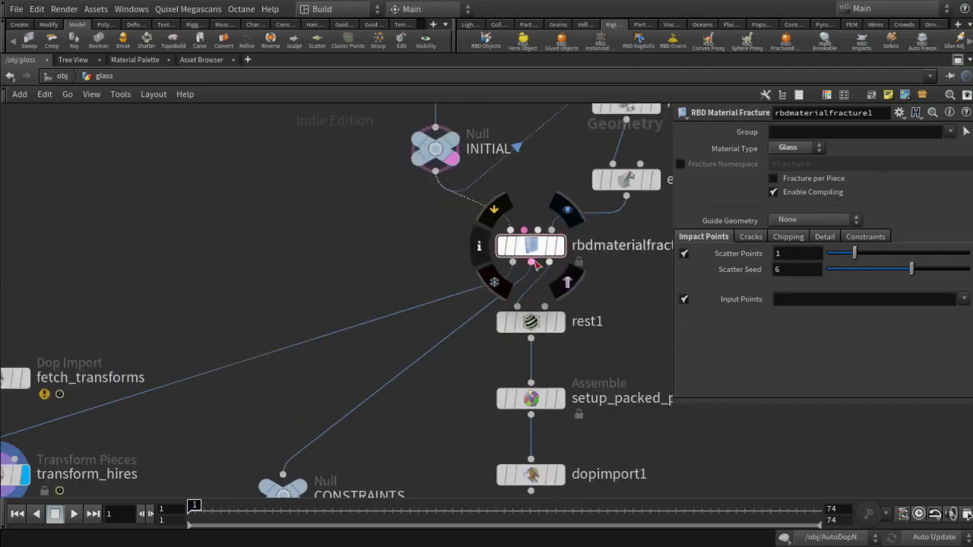
middle_click_drag(424, 455, 421, 364)
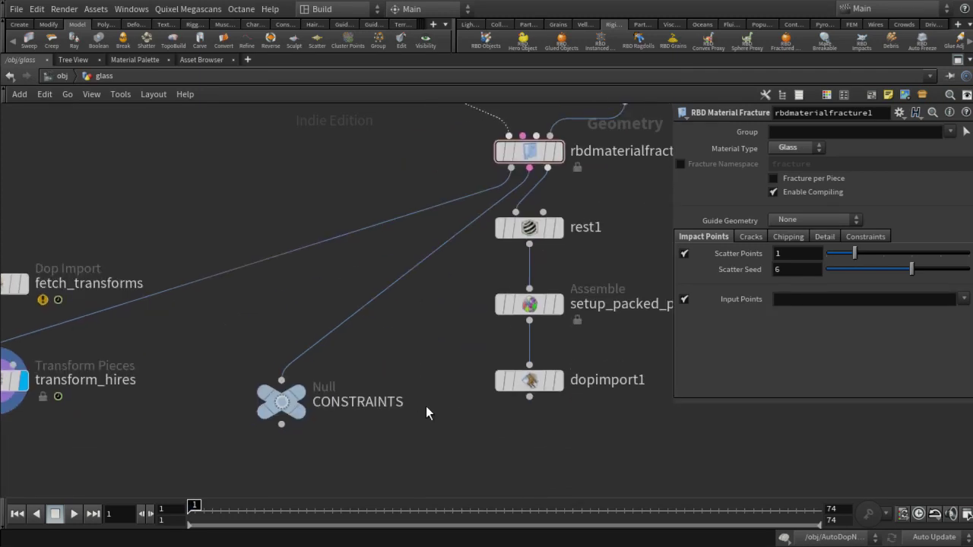
mouse_move(282, 409)
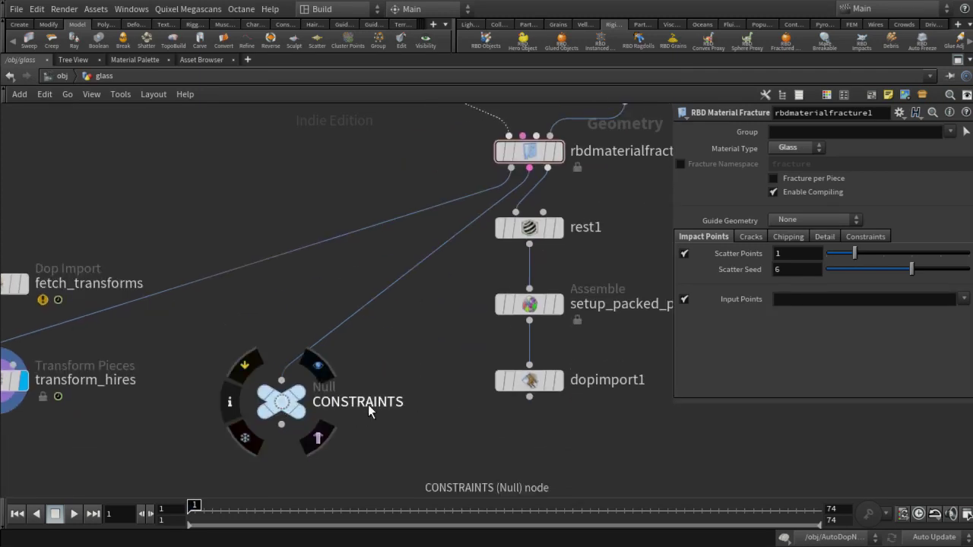
middle_click_drag(554, 276, 458, 275)
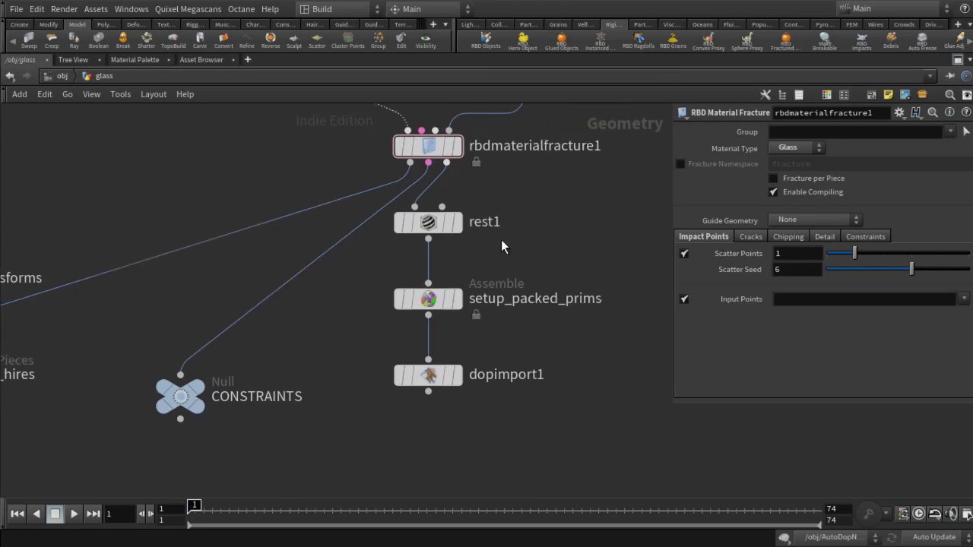
- Examine the parameters of the rest1, setup_packed_prims and dopimport1 nodes in the glass network
left_click(429, 225)
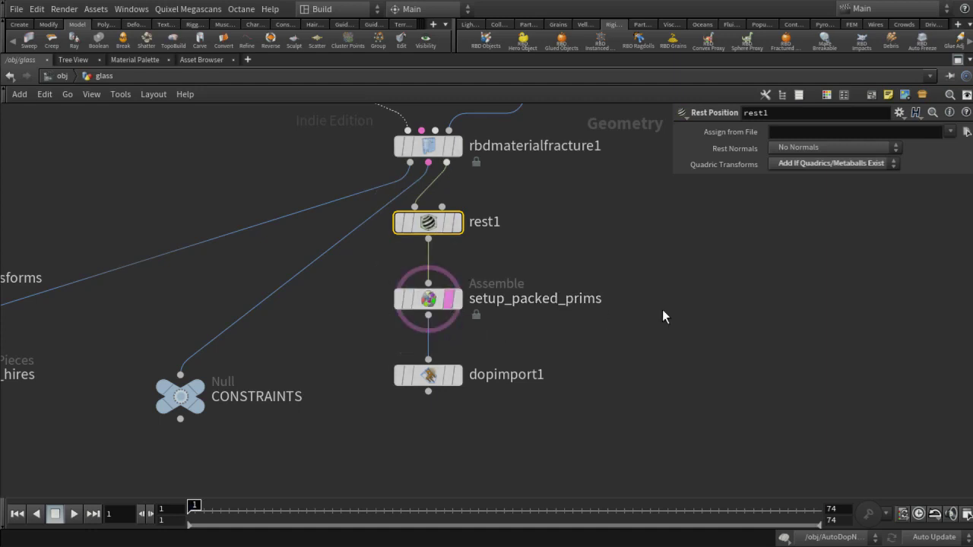
left_click(434, 302)
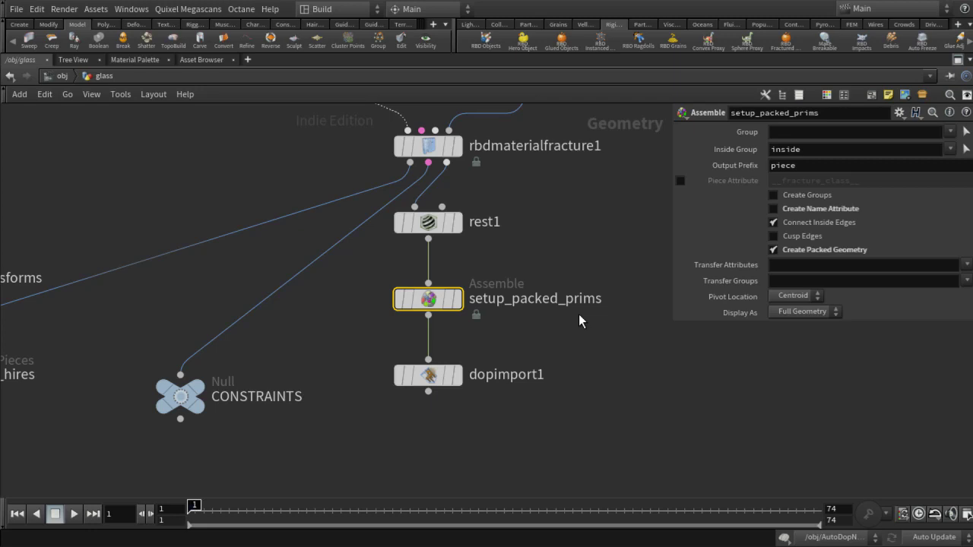
left_click(455, 371)
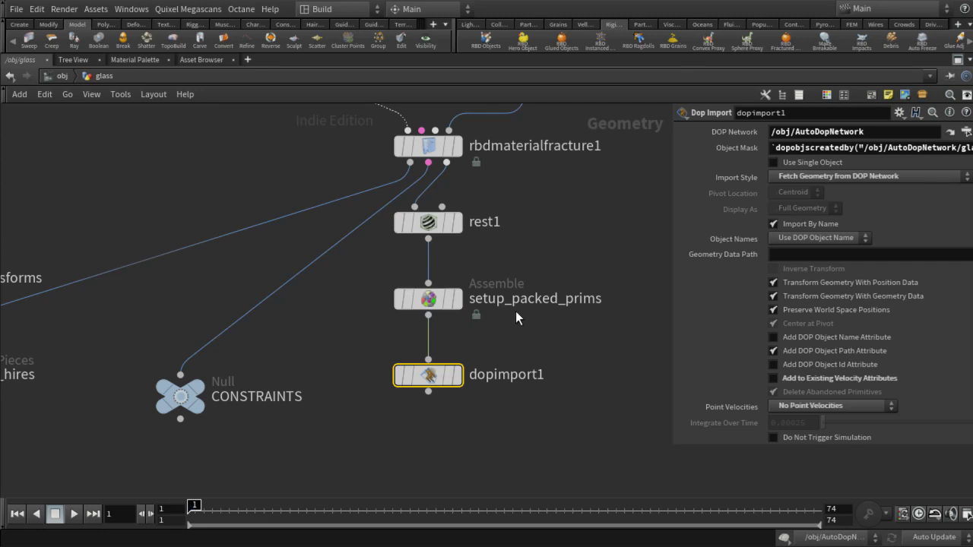
mouse_move(446, 302)
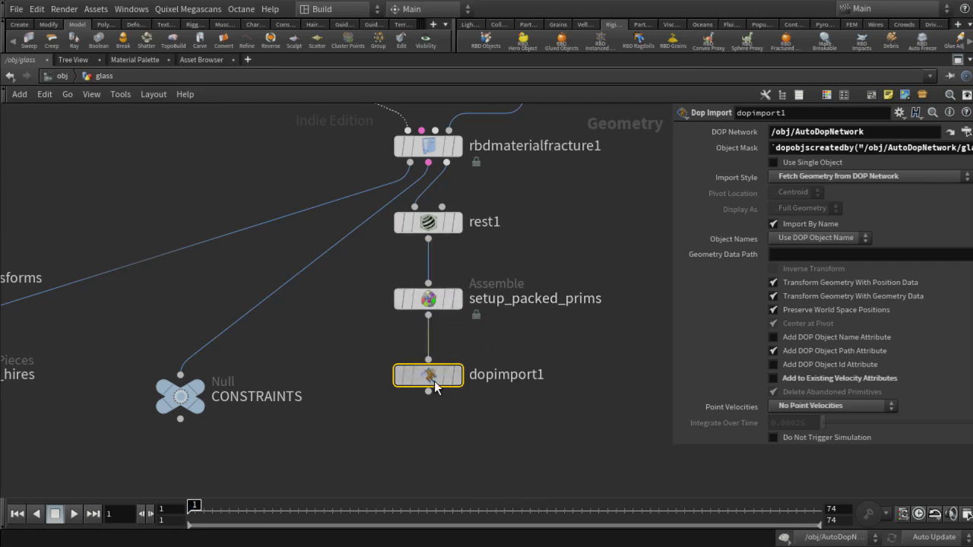
- Move dopimport1 slightly farther below setup_packed_prims and compare the parameters of these two nodes
left_click_drag(453, 390, 452, 411)
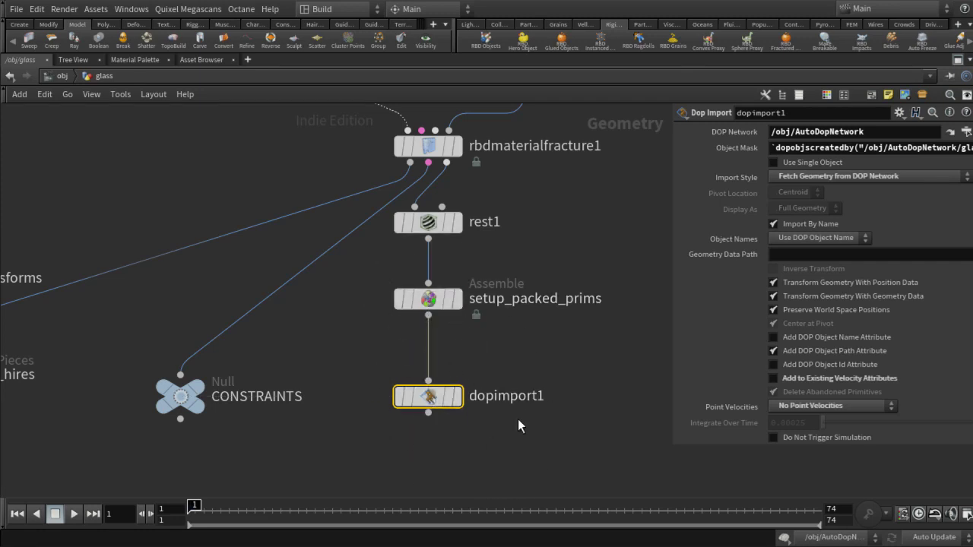
mouse_move(441, 399)
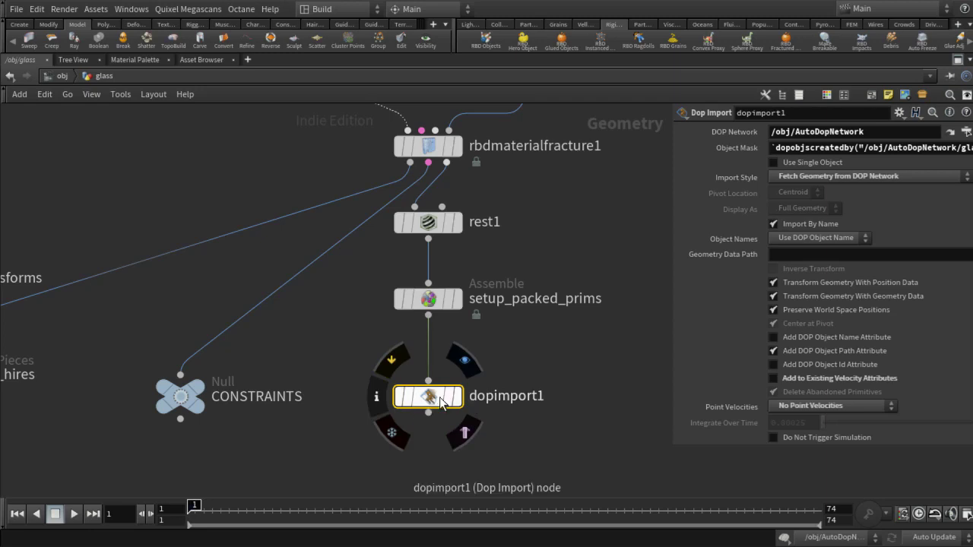
left_click(430, 301)
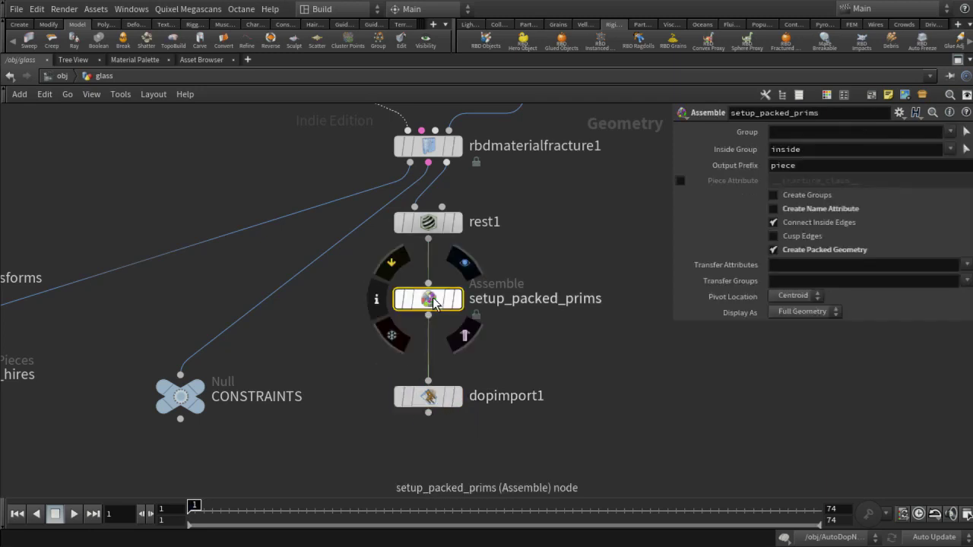
left_click(427, 397)
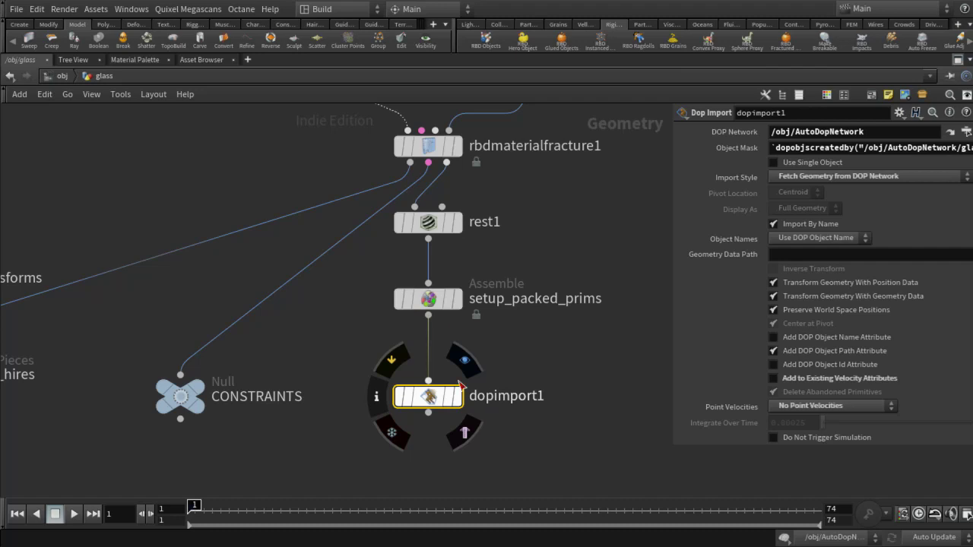
left_click(423, 295)
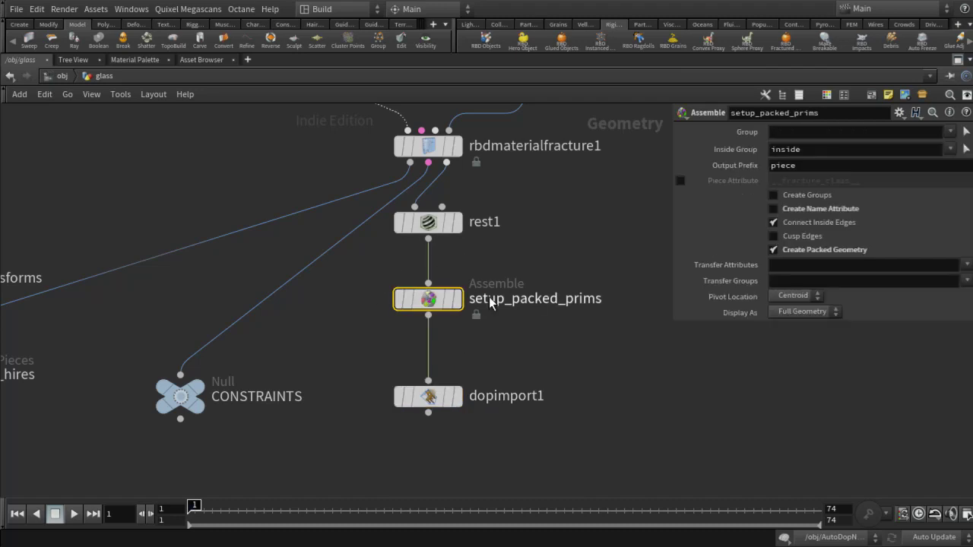
left_click(435, 399)
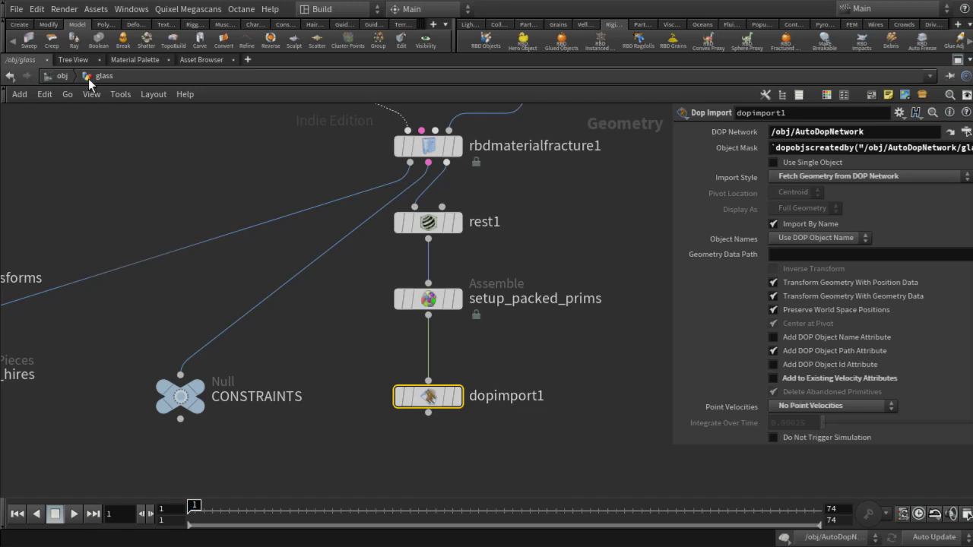
- Return to the object level, enter AutoDopNetwork and automatically lay out its nodes
left_click(63, 76)
middle_click_drag(536, 383, 332, 226)
scroll(383, 334, "up", 1)
scroll(339, 422, "up", 1)
middle_click_drag(361, 422, 420, 292)
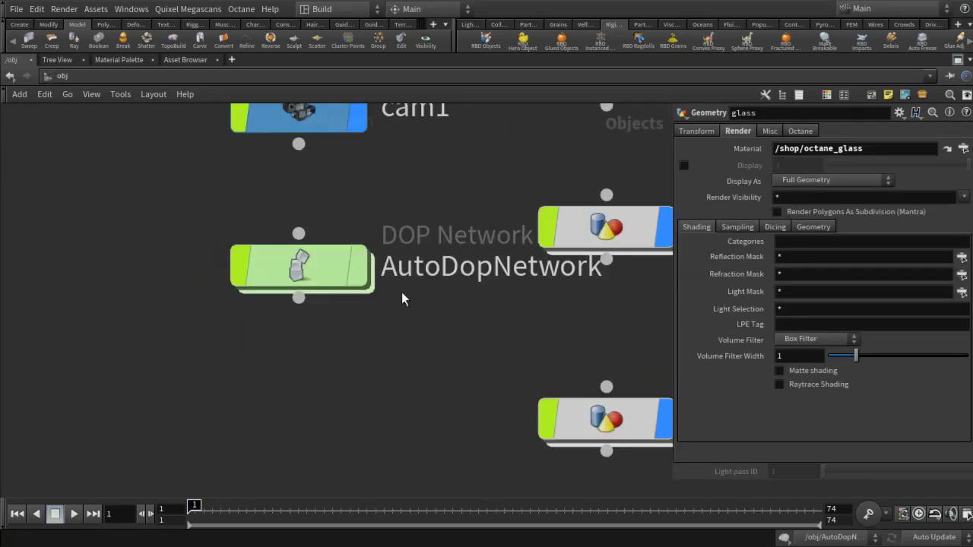
double_click(312, 271)
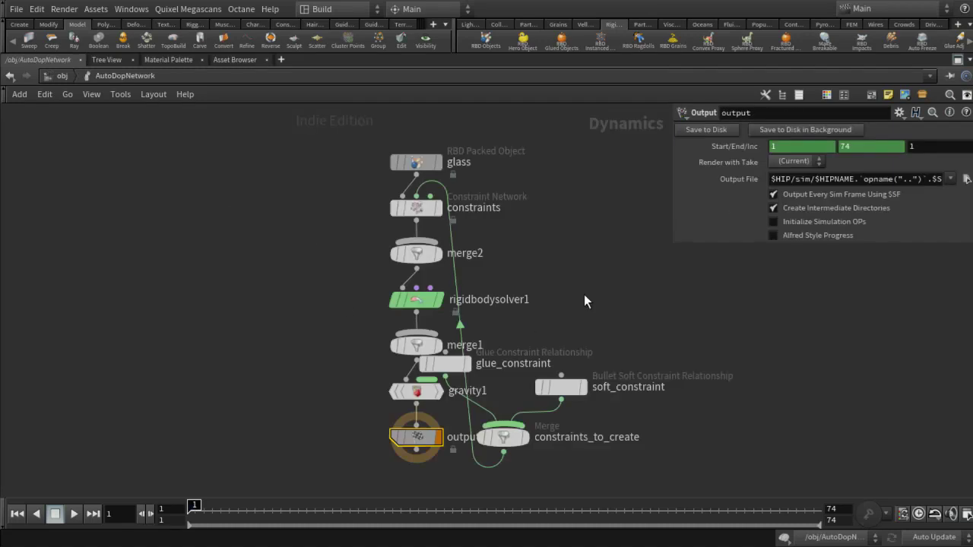
key("l")
middle_click_drag(580, 239, 557, 467)
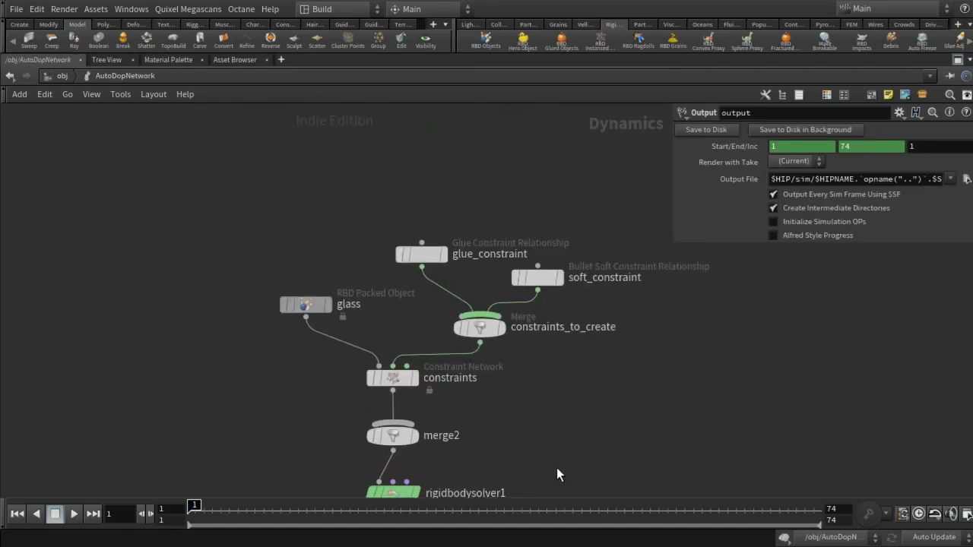
- Examine the settings of the glass RBD Packed Object and its place in the simulation network
left_click_drag(250, 274, 366, 331)
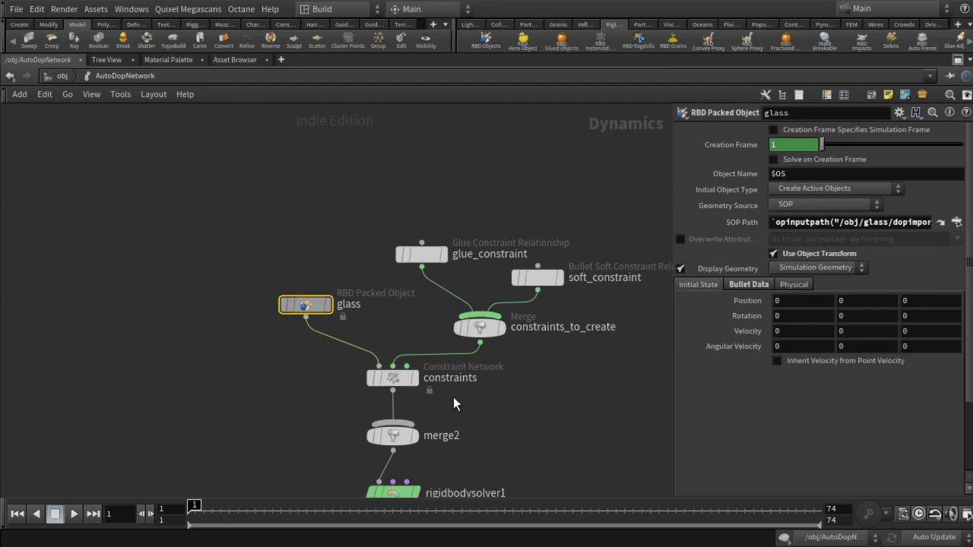
scroll(546, 402, "up", 2)
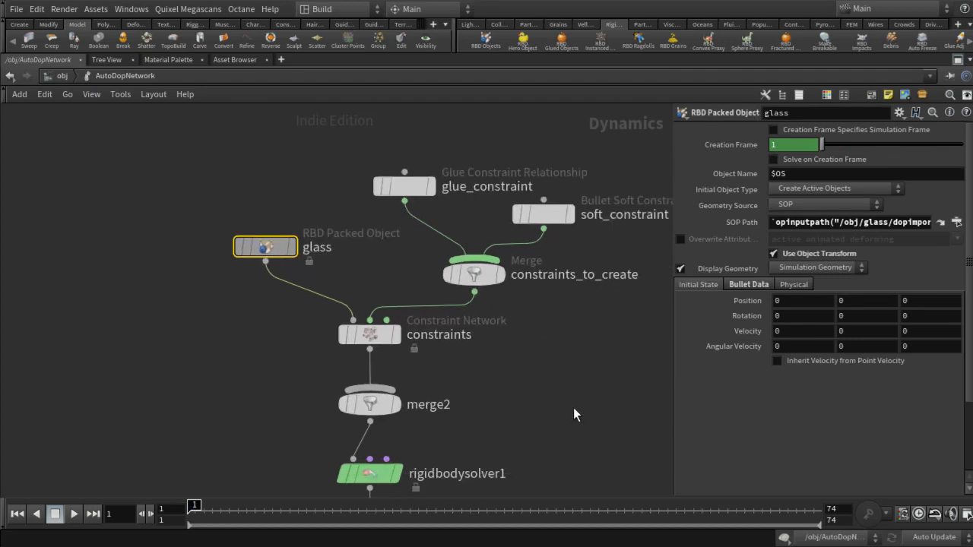
scroll(606, 329, "down", 3)
scroll(602, 332, "up", 4)
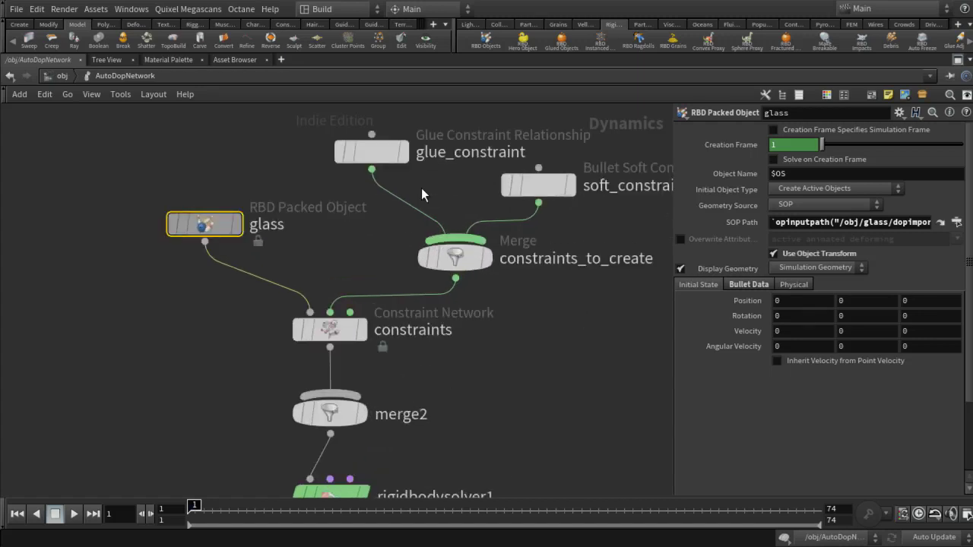
- Inspect the soft_constraint and glue_constraint settings and the constraints_to_create merge that combines them
mouse_move(369, 149)
middle_click_drag(595, 244, 587, 267)
left_click(503, 219)
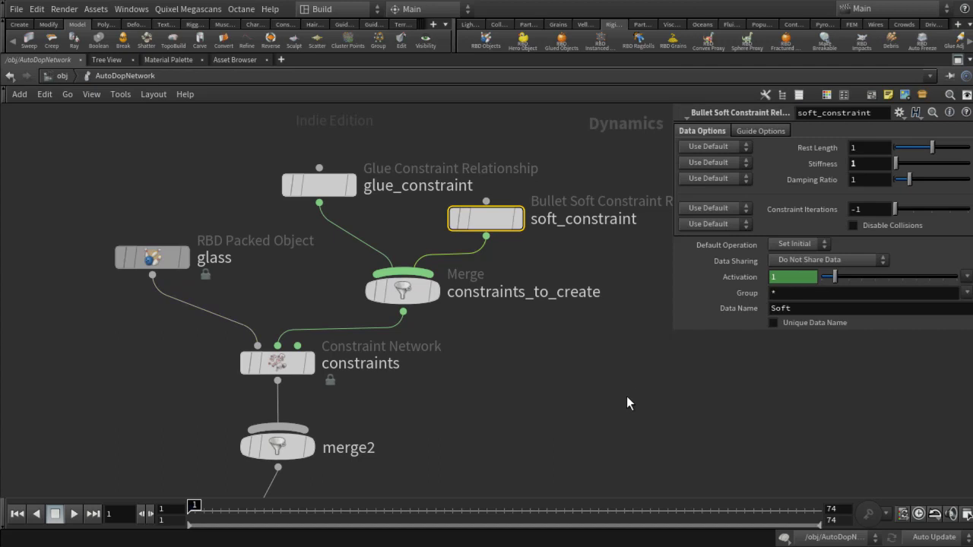
left_click(319, 185)
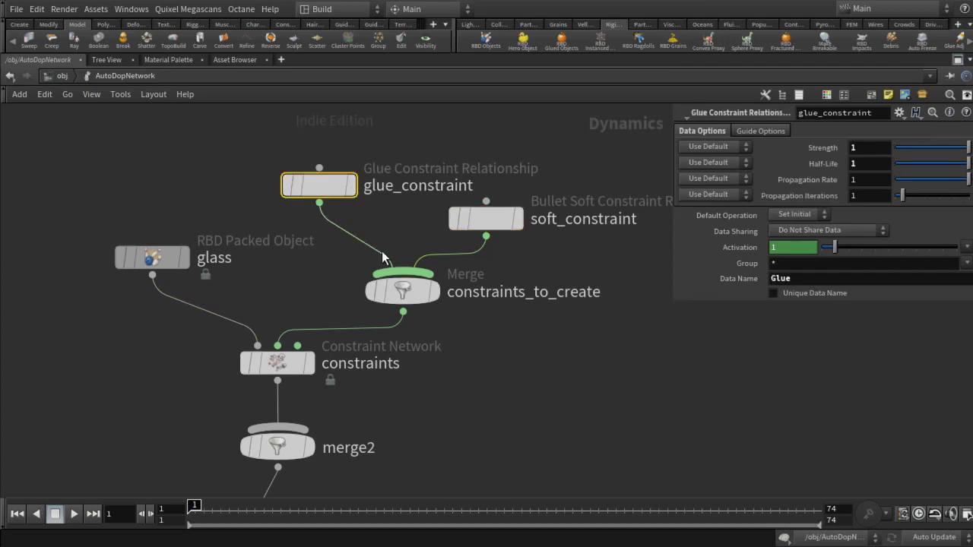
left_click(402, 290)
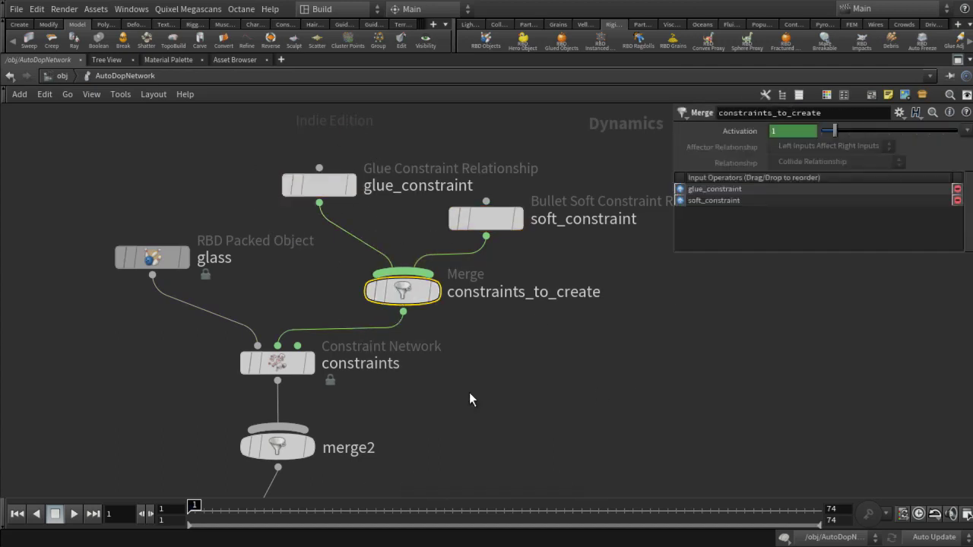
- Check the constraints network node's SOP path and follow the chain down through merge2 to rigidbodysolver1
left_click(285, 364)
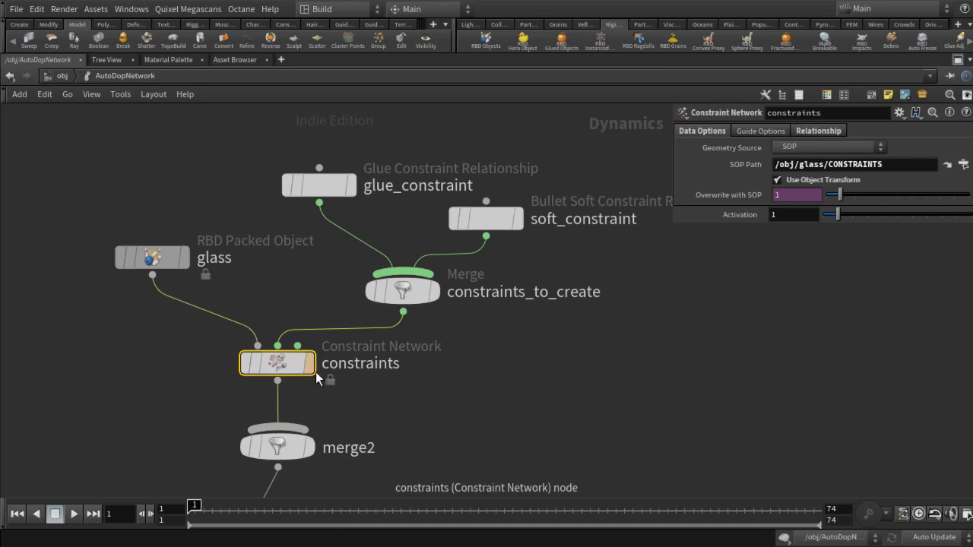
mouse_move(304, 368)
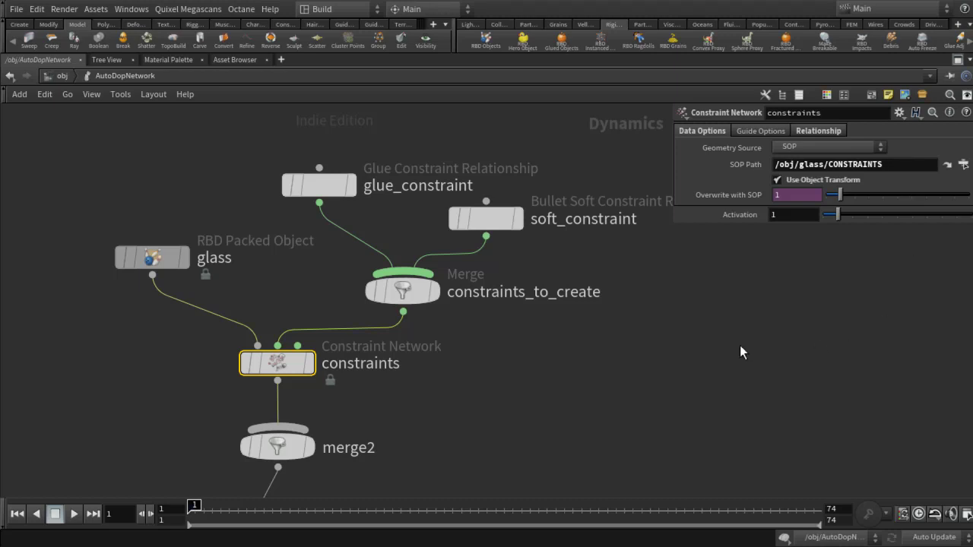
middle_click_drag(479, 413, 576, 324)
scroll(573, 324, "up", 2)
middle_click_drag(499, 359, 560, 263)
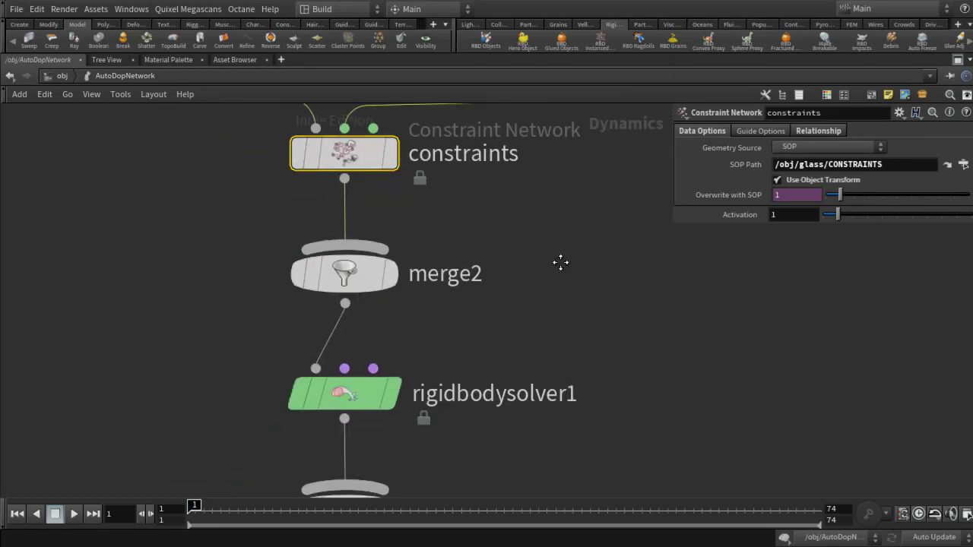
scroll(480, 374, "down", 5)
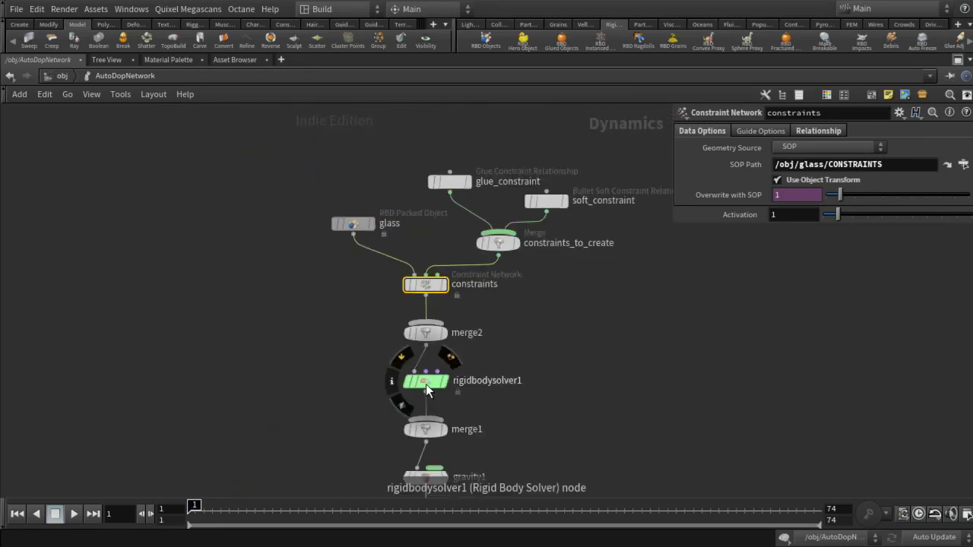
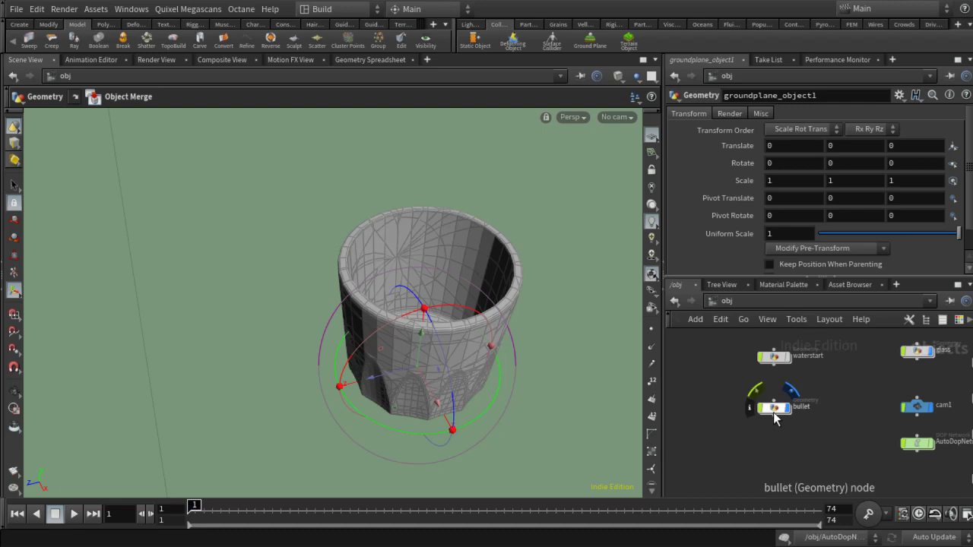
- Look at the bullet object's geometry and transform2 settings, return to the object level and examine the glass from a wider view
double_click(774, 408)
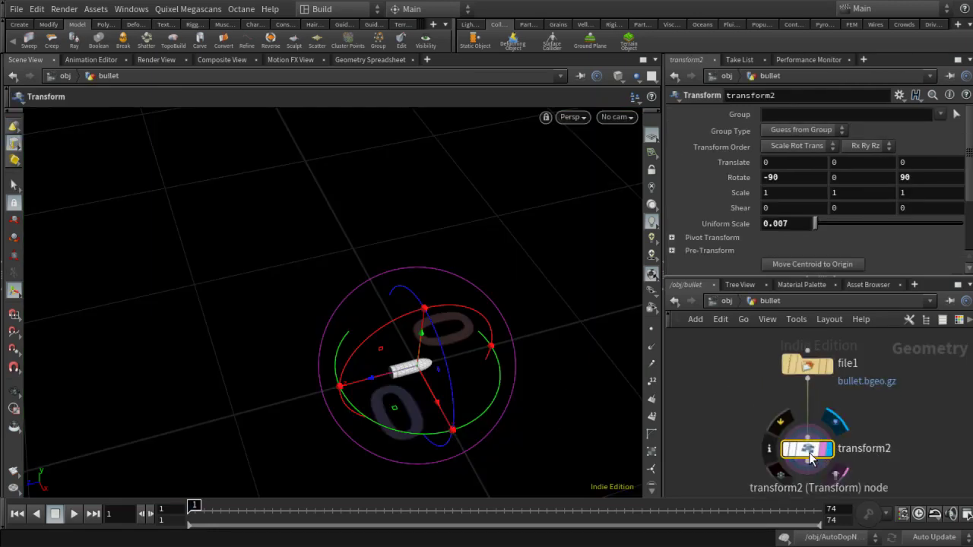
left_click(727, 303)
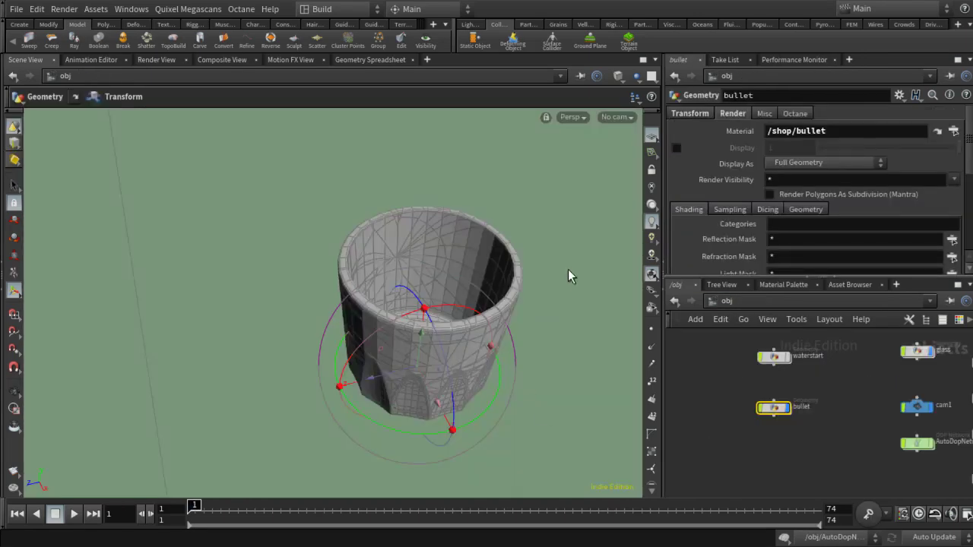
scroll(549, 296, "down", 8)
left_click_drag(558, 302, 501, 336, "alt")
mouse_move(508, 334)
middle_mouse_down("alt")
mouse_move(298, 345)
mouse_move(495, 334)
middle_mouse_up("alt")
scroll(358, 344, "down", 4)
scroll(358, 344, "up", 8)
key("t")
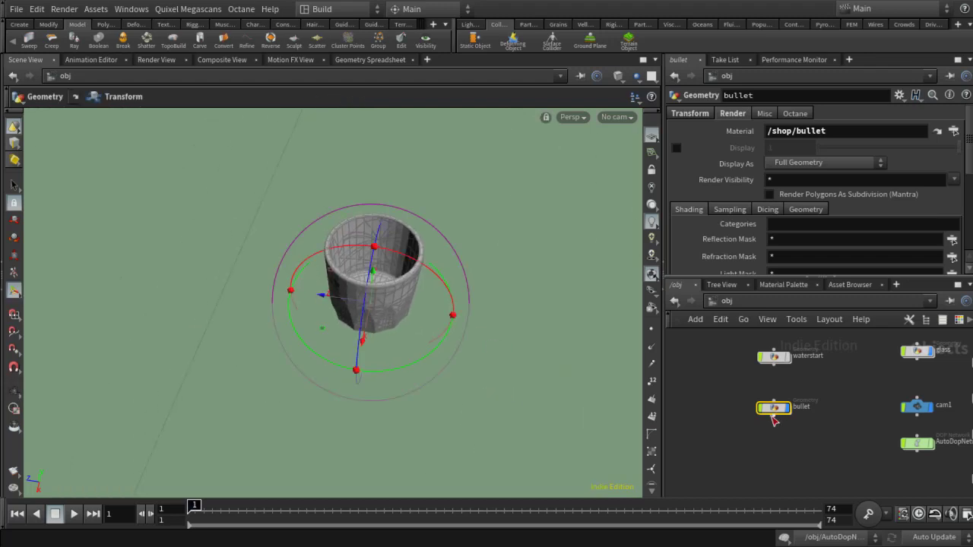
- Move the bullet node down to make room and add a Geometry object named bullet_path
left_click_drag(774, 411, 768, 500)
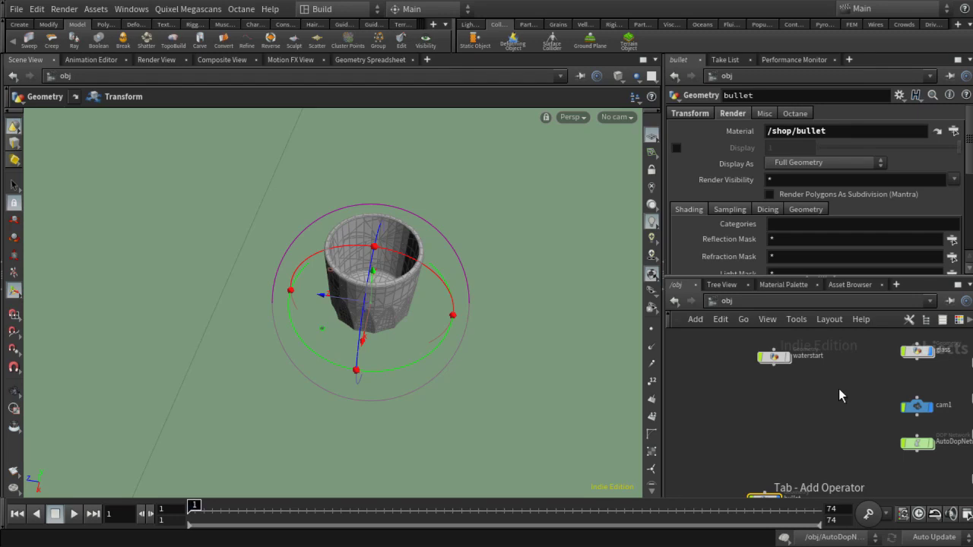
key("Tab")
left_click(882, 429)
left_click(779, 439)
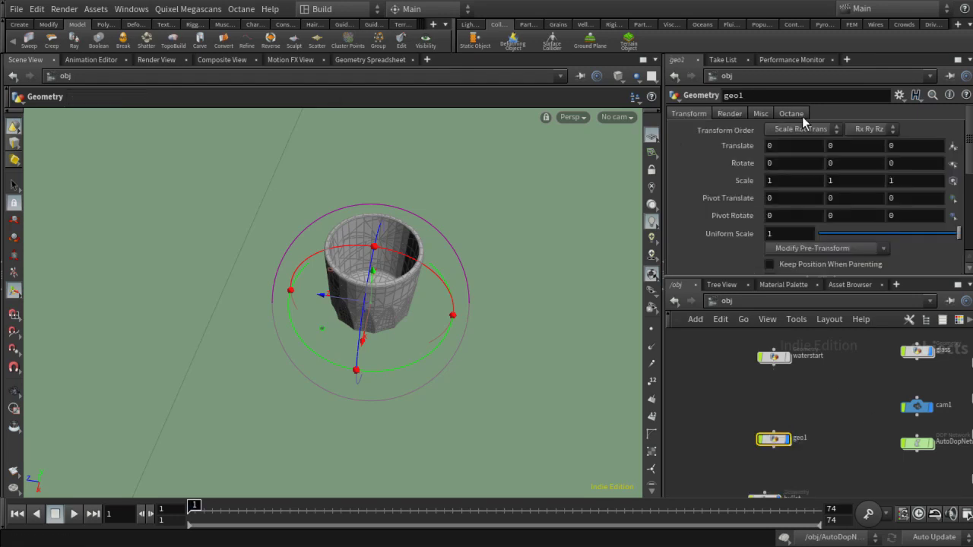
double_click(783, 96)
type("bull")
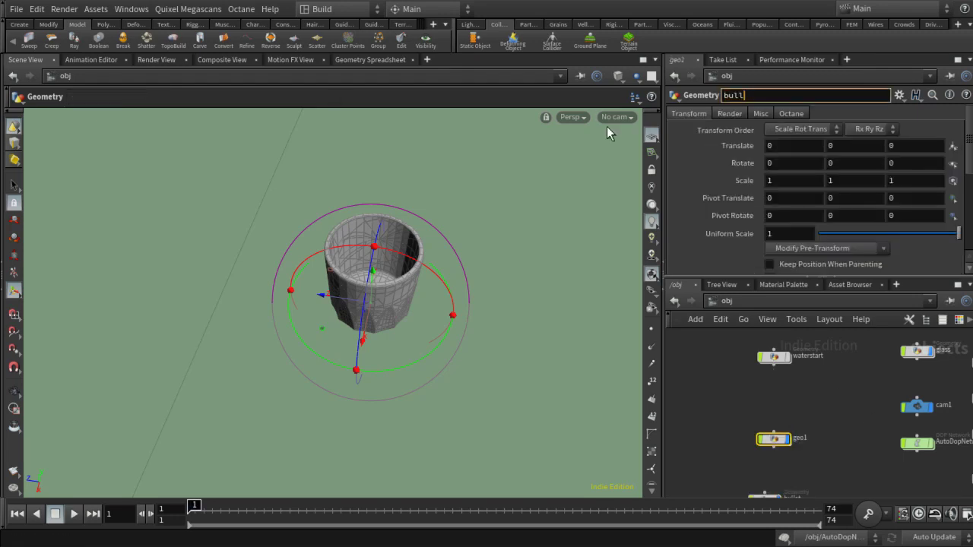
type("et_path")
key("Return")
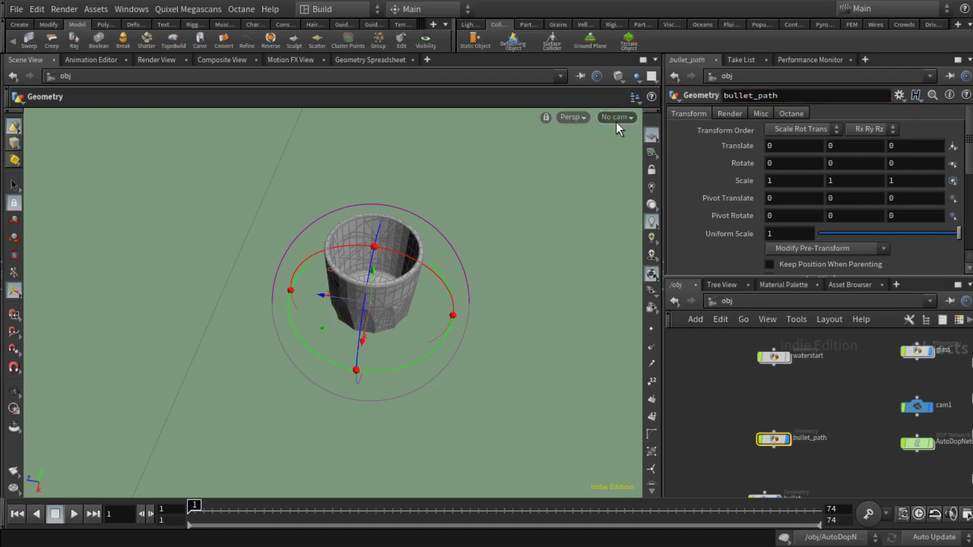
- Inside bullet_path, add an Object Merge node that references /obj/glass/BULLETPATH
double_click(774, 439)
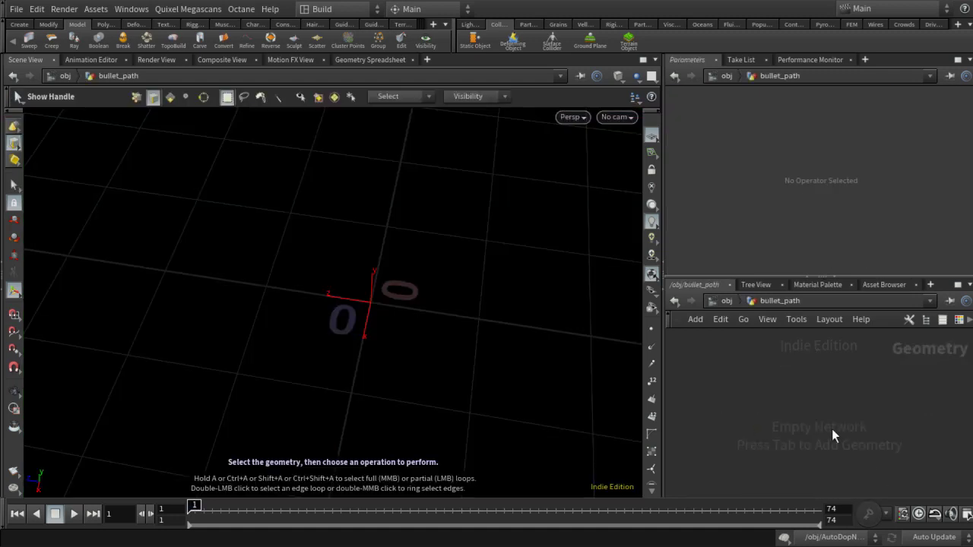
key("Tab")
left_click(816, 402)
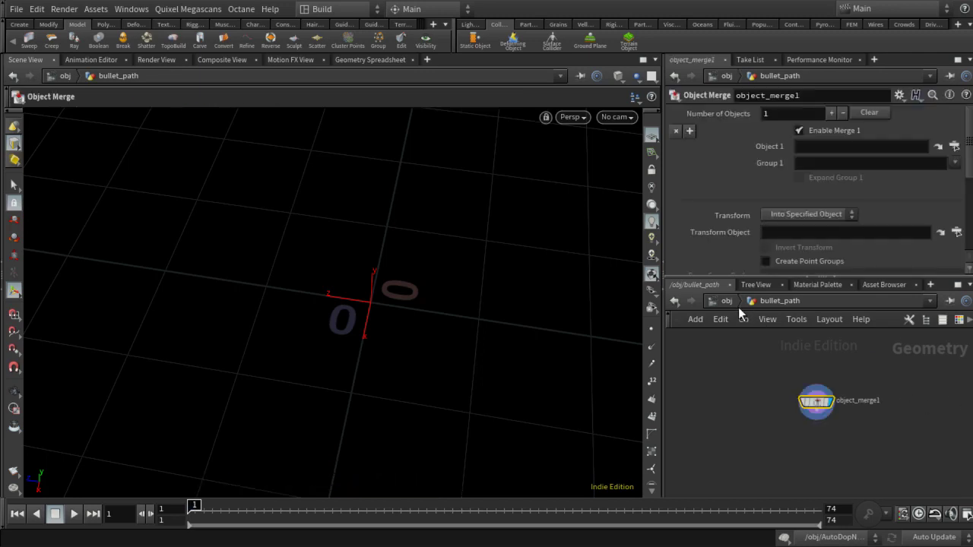
left_click(955, 147)
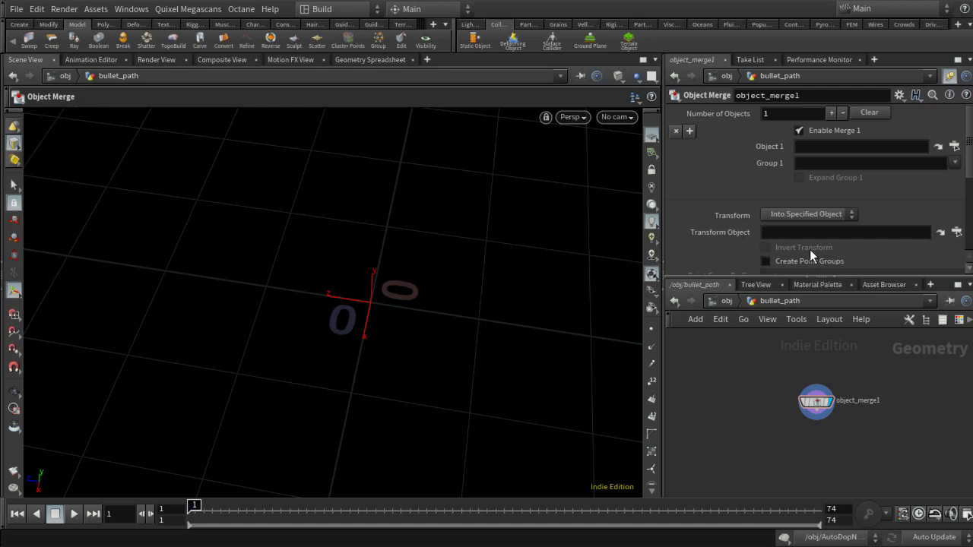
left_click(755, 344)
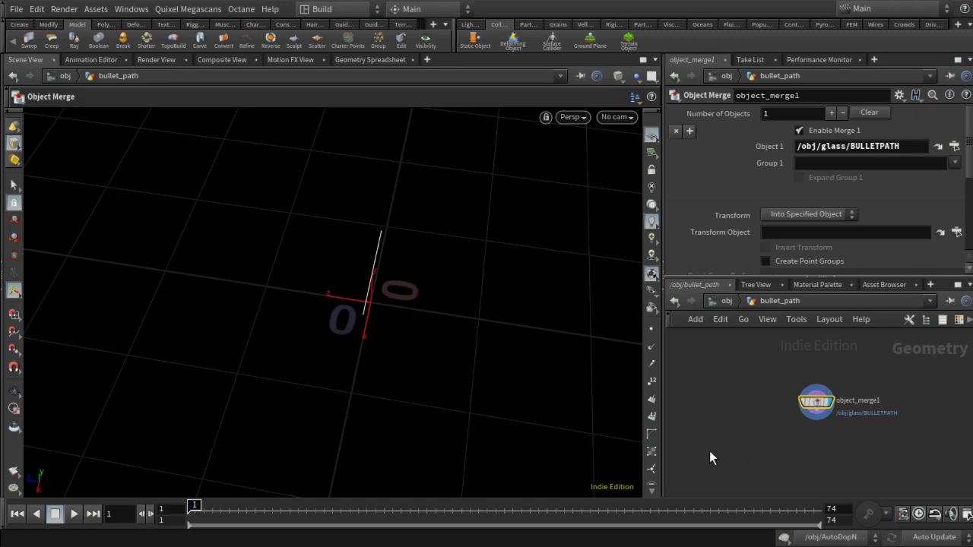
- Add a Transform node below object_merge1 and set its X scale to 10 to lengthen the bullet path line
left_click_drag(565, 324, 639, 373)
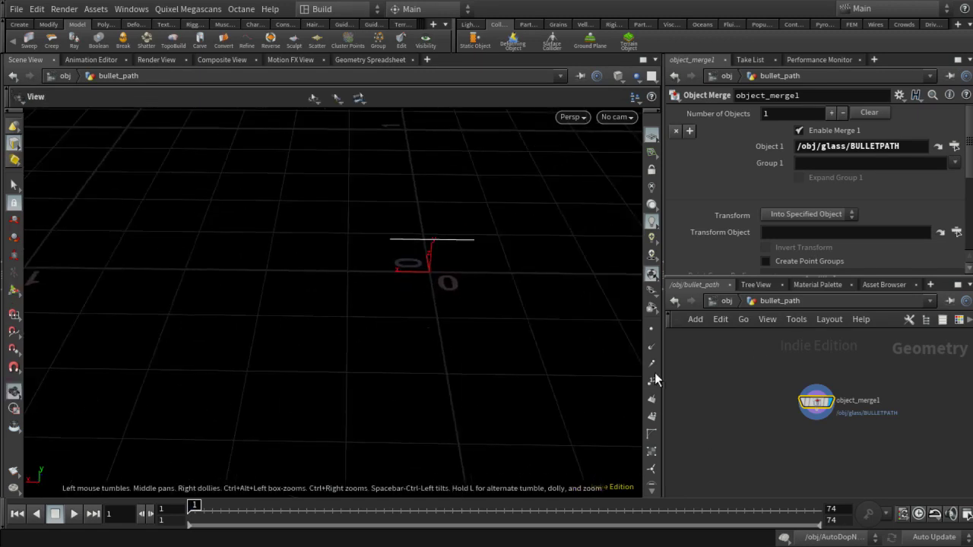
scroll(788, 487, "up", 3)
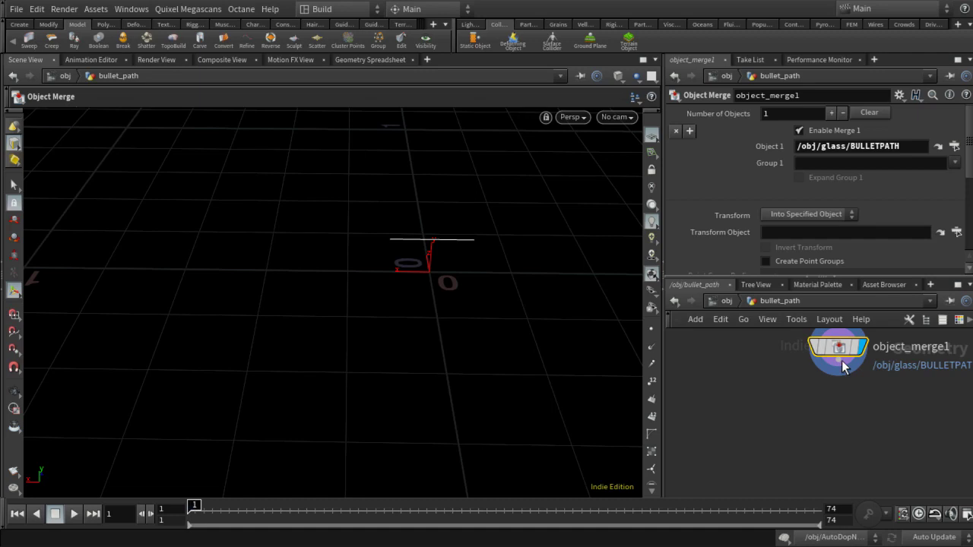
left_click_drag(839, 368, 837, 393)
left_click(837, 393)
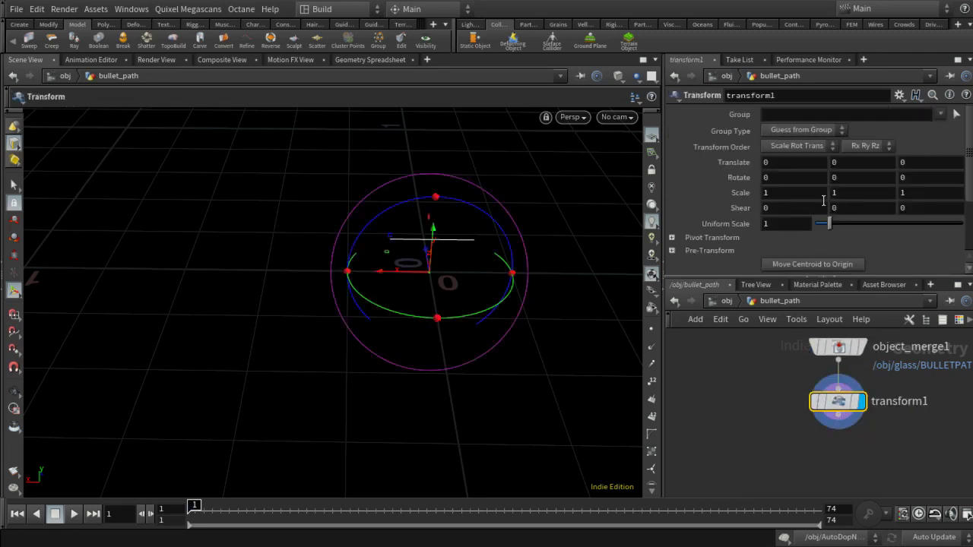
left_click(791, 195)
type("0")
key("Return")
key("Escape")
left_click_drag(513, 278, 301, 322)
middle_click_drag(301, 322, 324, 320, "alt")
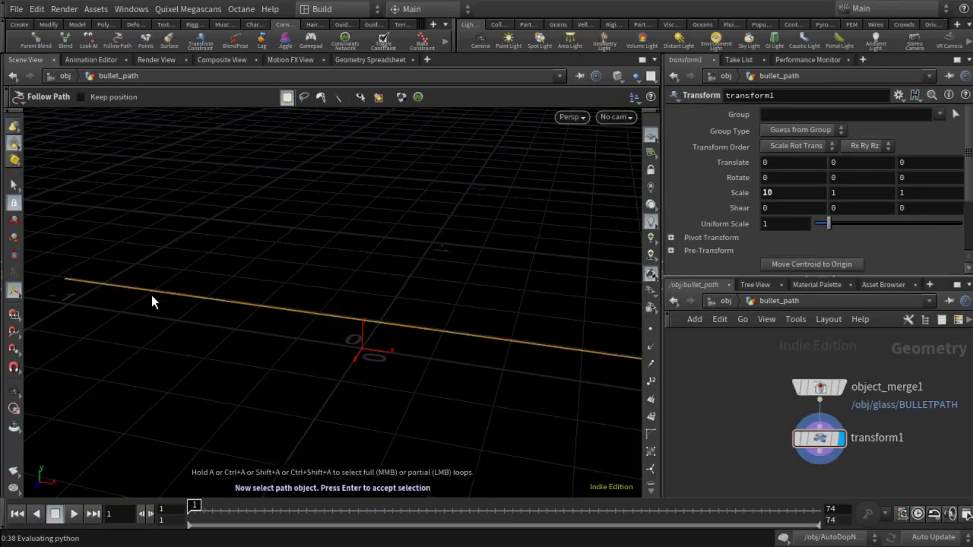
- At the object level, constrain bullet to bullet_path with a Follow Path constraint, without a look-at object
left_click(151, 302)
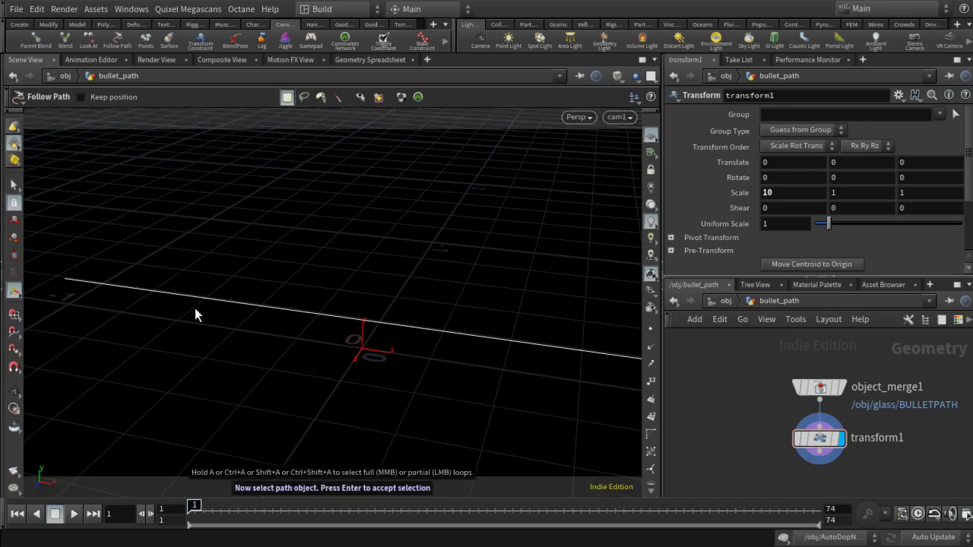
left_click(716, 303)
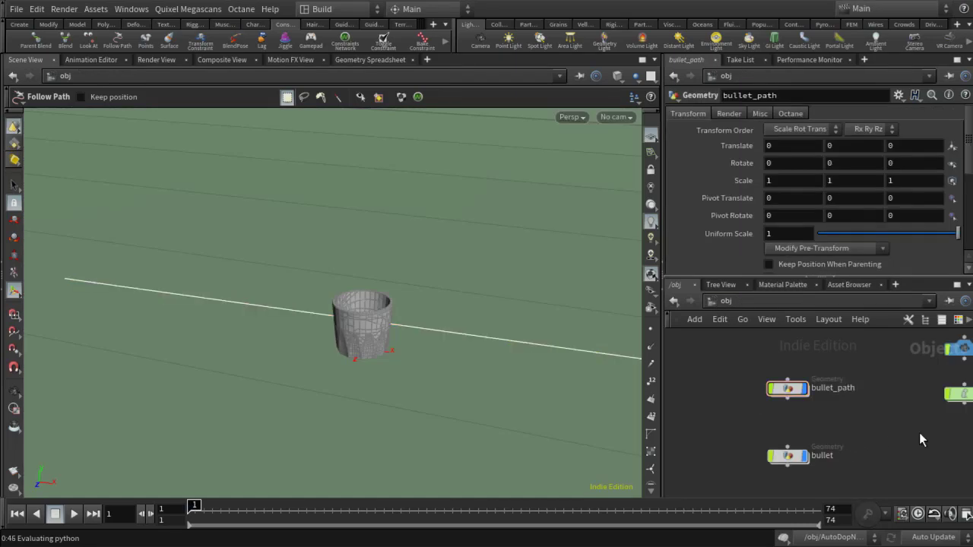
left_click(116, 41)
left_click_drag(738, 439, 827, 483)
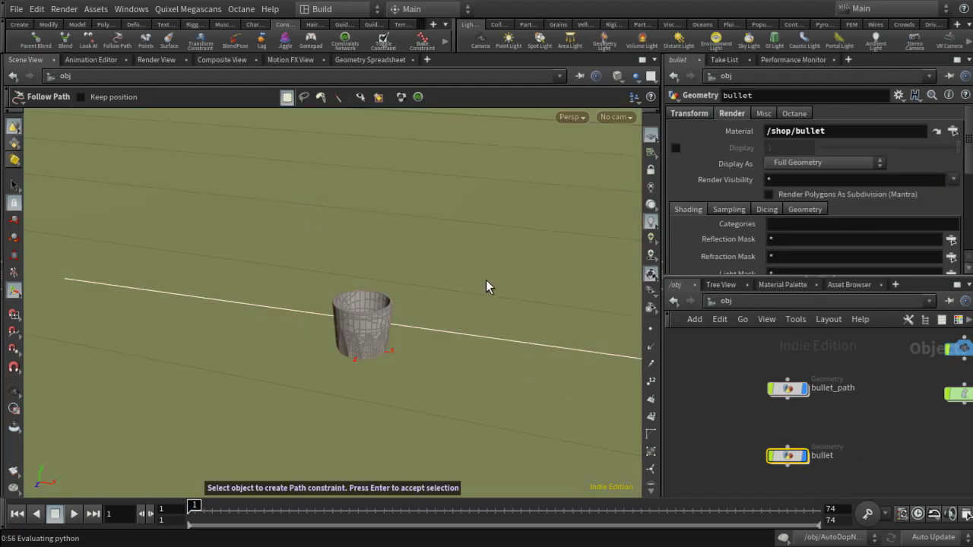
key("Return")
left_click_drag(723, 378, 822, 419)
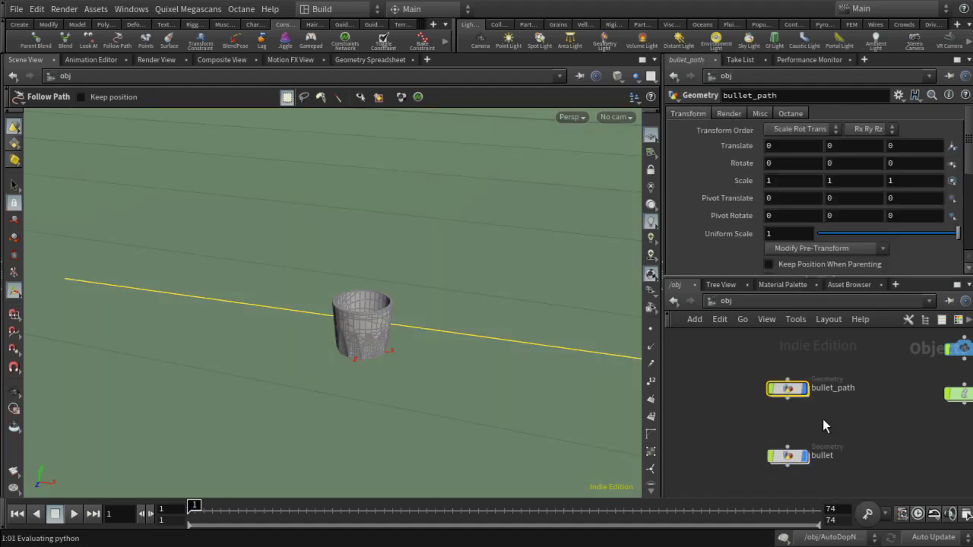
key("Return")
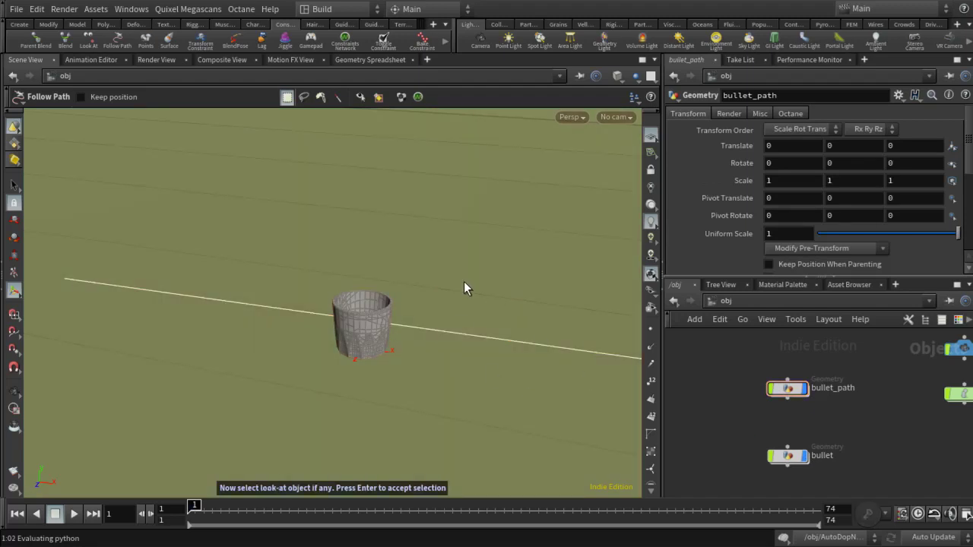
key("Return")
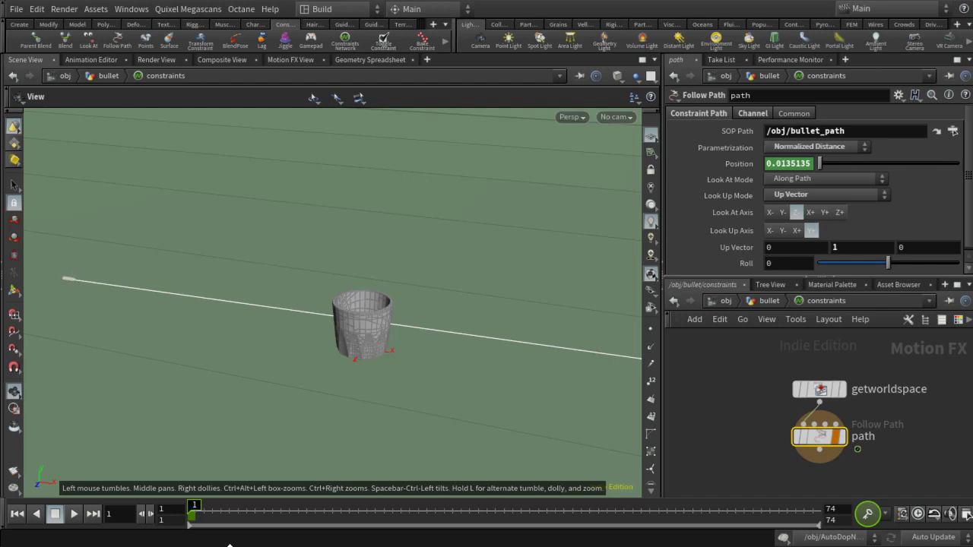
- Scrub the timeline to check the bullet's motion, return to the object level and save the scene
left_click_drag(195, 510, 190, 537)
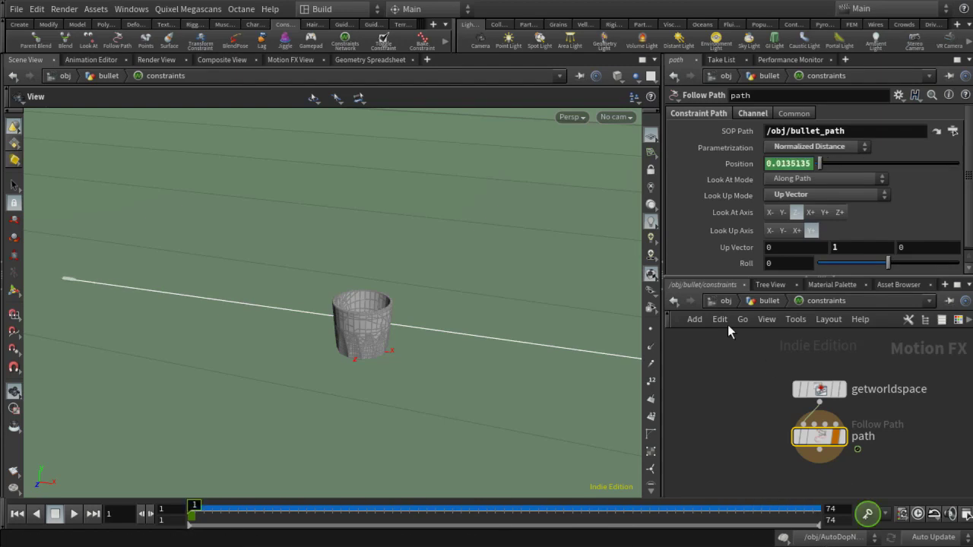
left_click(722, 302)
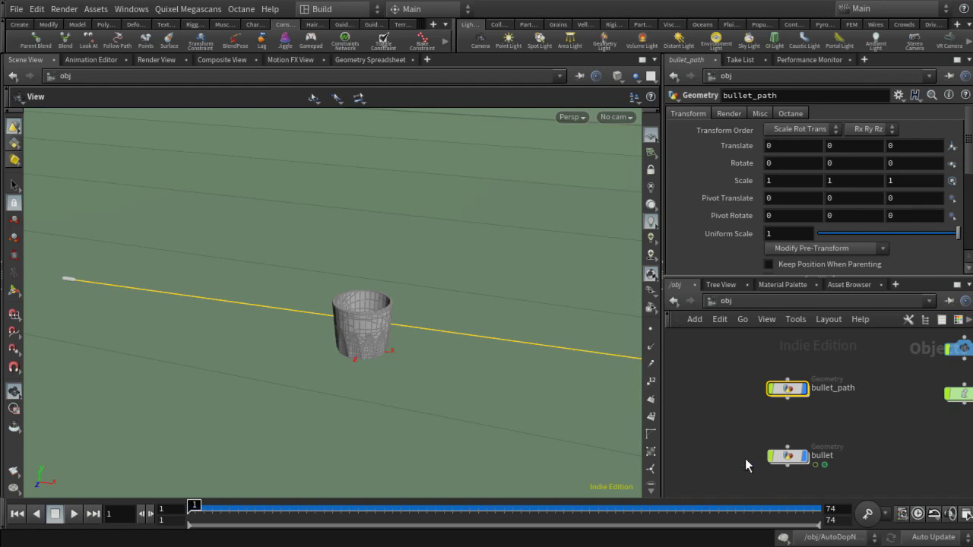
key("ctrl+s")
key("h")
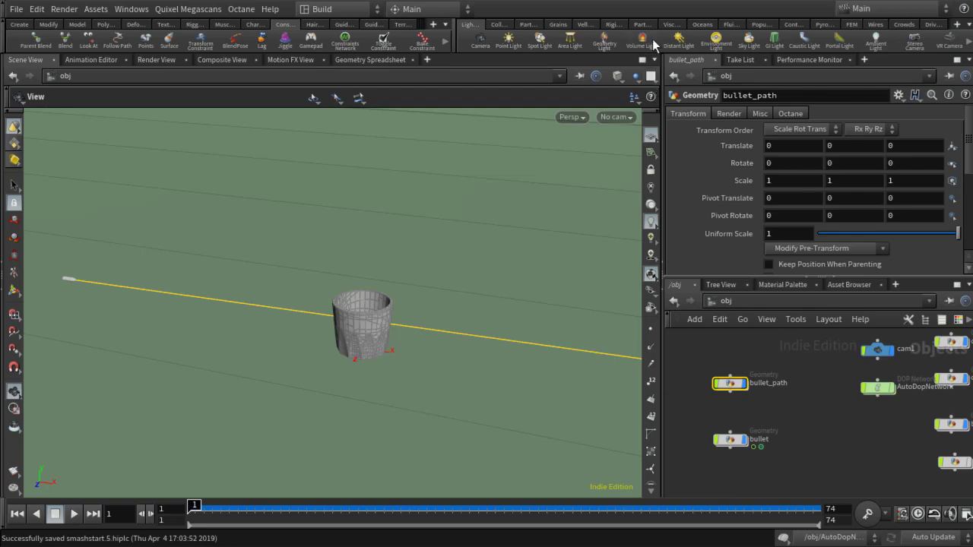
- Make the bullet object a Static Object collider for the simulation
left_click(502, 25)
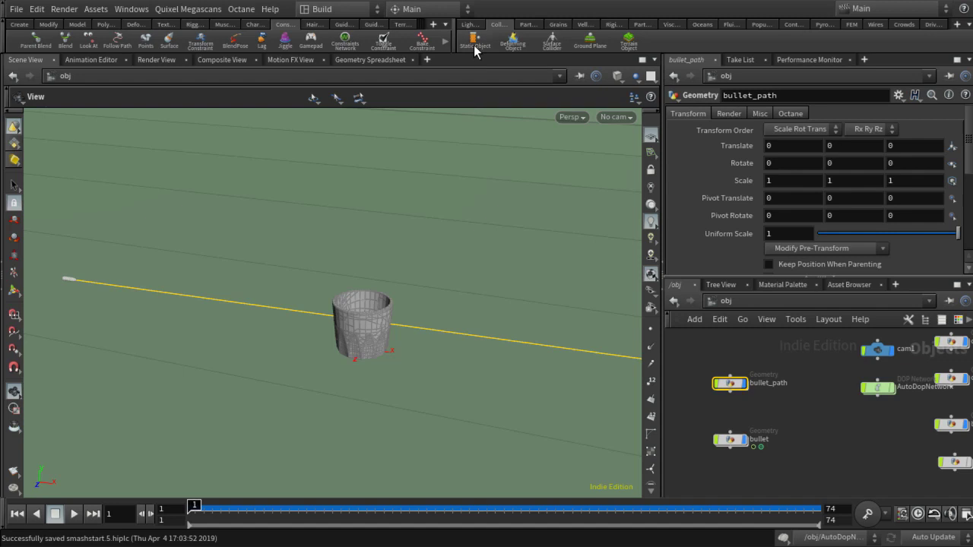
left_click(803, 479)
left_click(728, 440)
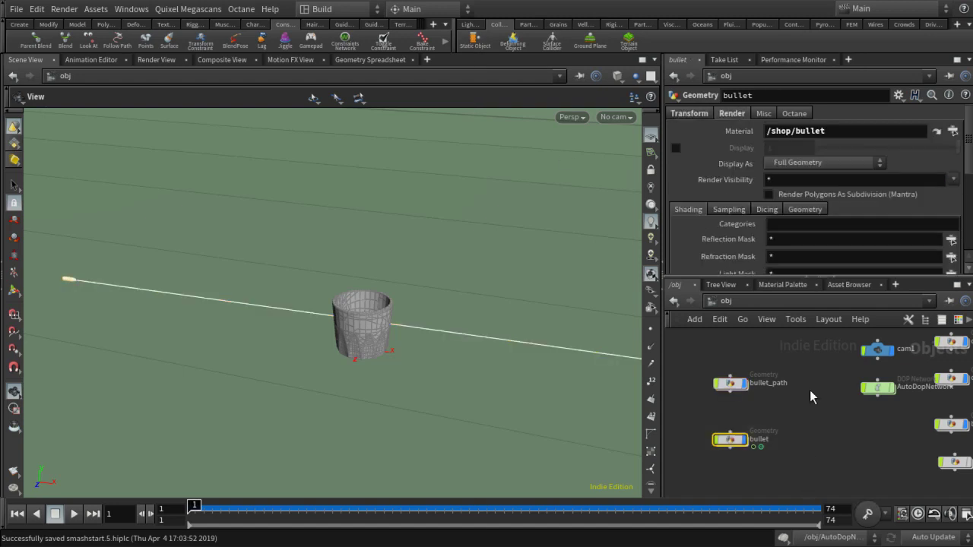
left_click(475, 40)
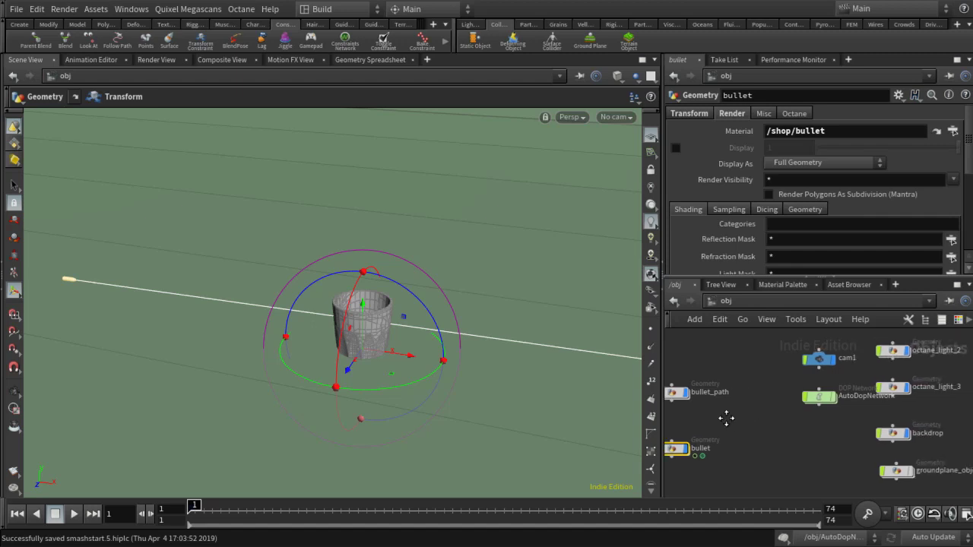
- Open AutoDopNetwork, lay out all its nodes and maximize the network view
double_click(820, 398)
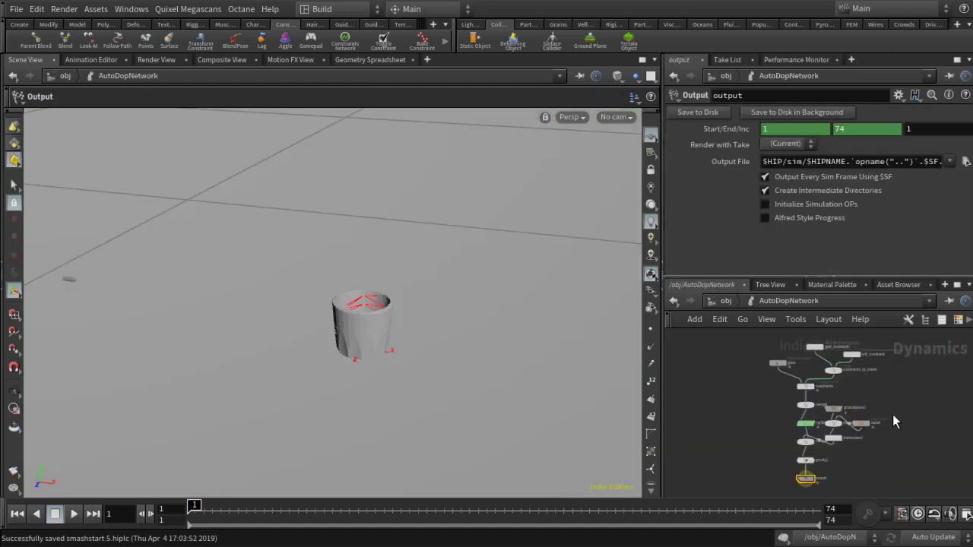
key("l")
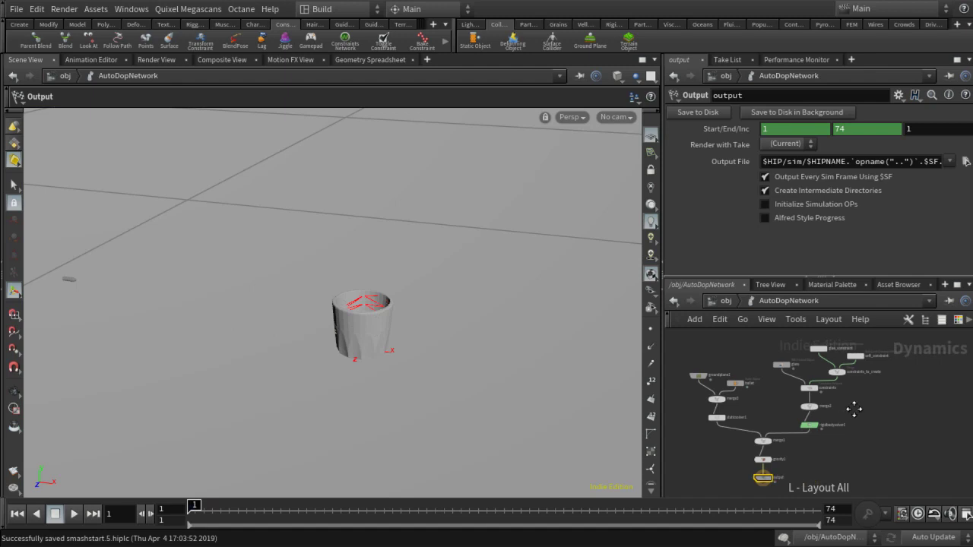
left_click(956, 286)
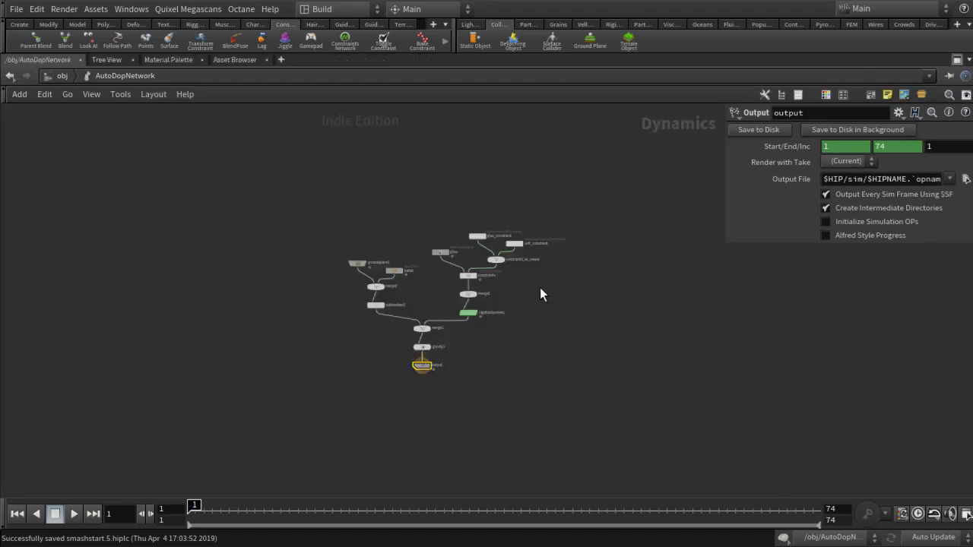
middle_click_drag(538, 295, 662, 276)
scroll(662, 276, "down", 2)
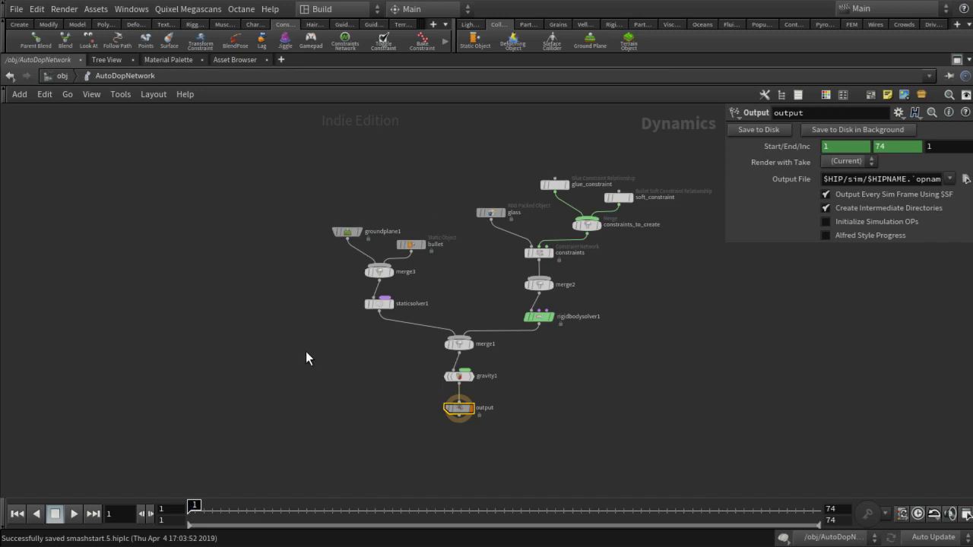
- Examine the groundplane1 and bullet nodes, including the bullet's Physical, RBD Solver and Bullet Data collision settings
left_click(349, 230)
left_click(411, 244)
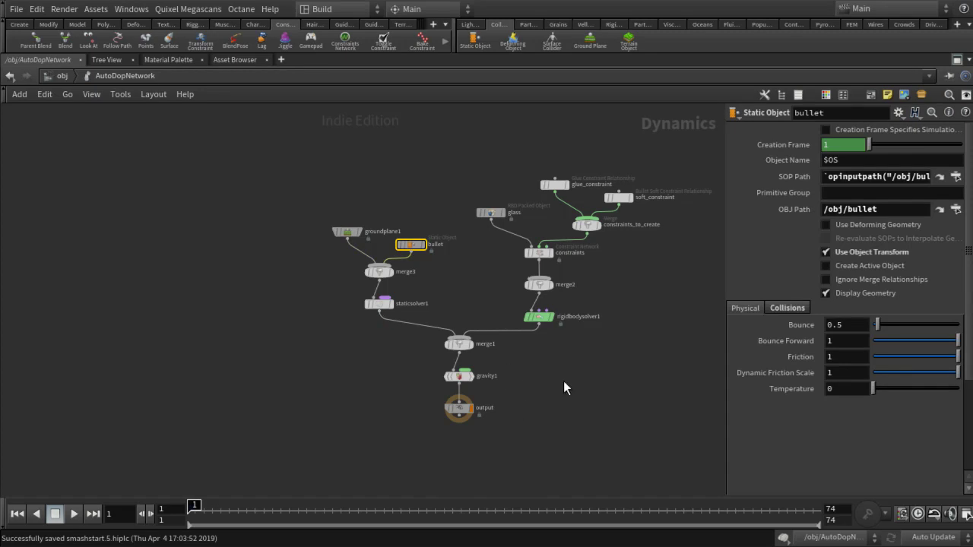
scroll(681, 394, "up", 2)
scroll(678, 391, "down", 3)
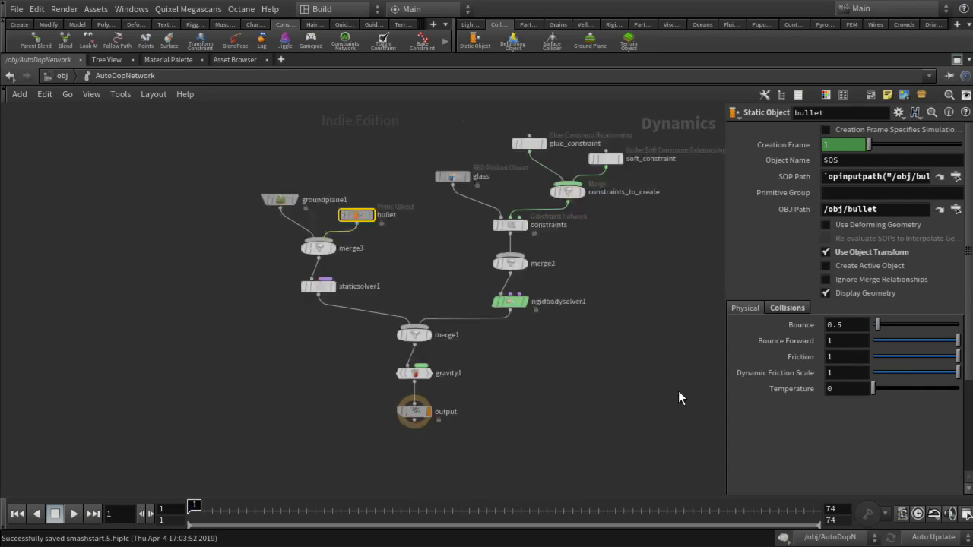
scroll(663, 377, "up", 1)
middle_click_drag(663, 384, 550, 371)
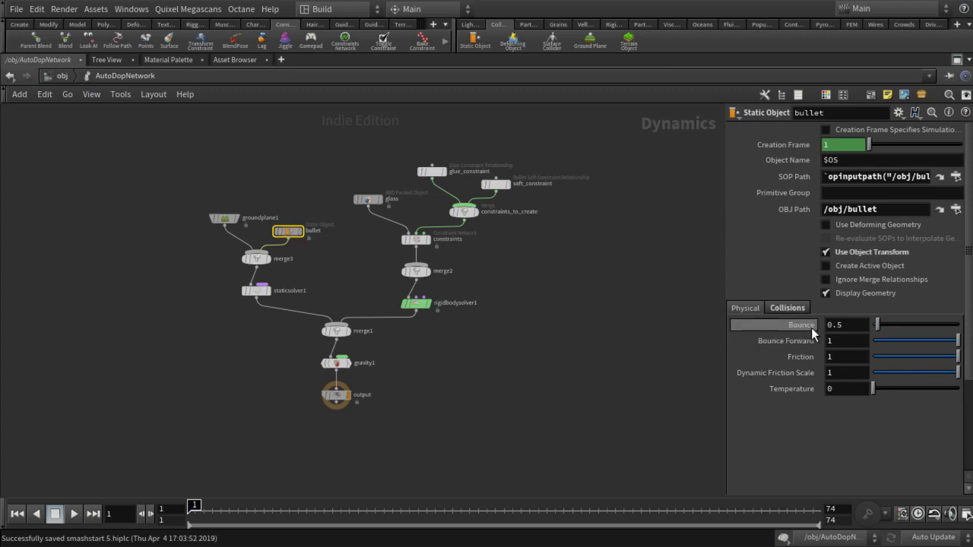
left_click(795, 309)
scroll(601, 332, "down", 2)
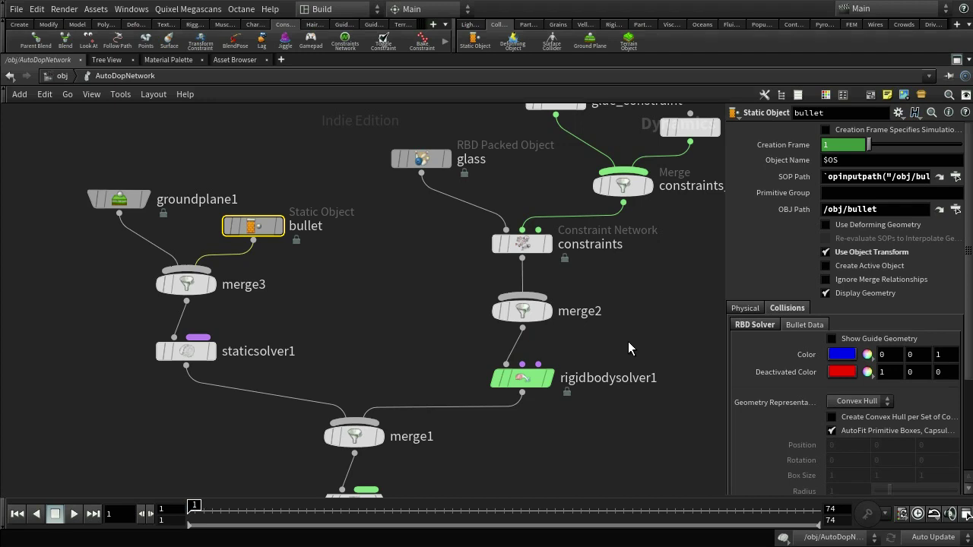
left_click(754, 325)
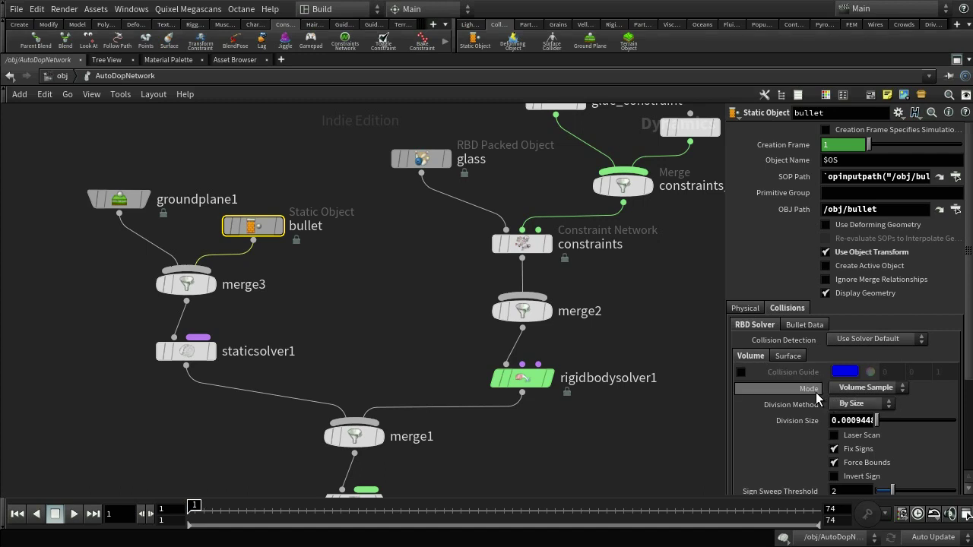
left_click(803, 325)
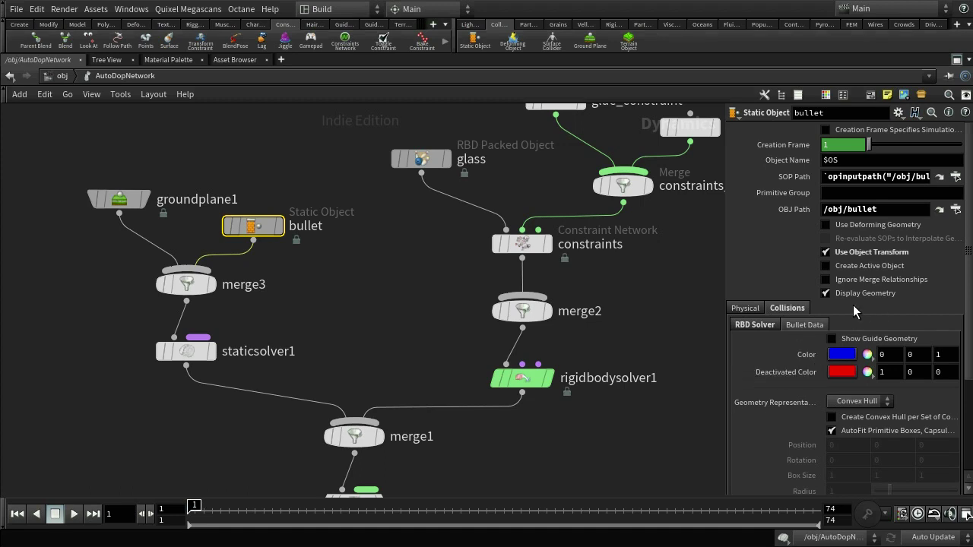
- Restore the scene view, zoom in on the bullet and turn off Display Geometry on its Static Object
left_click(957, 60)
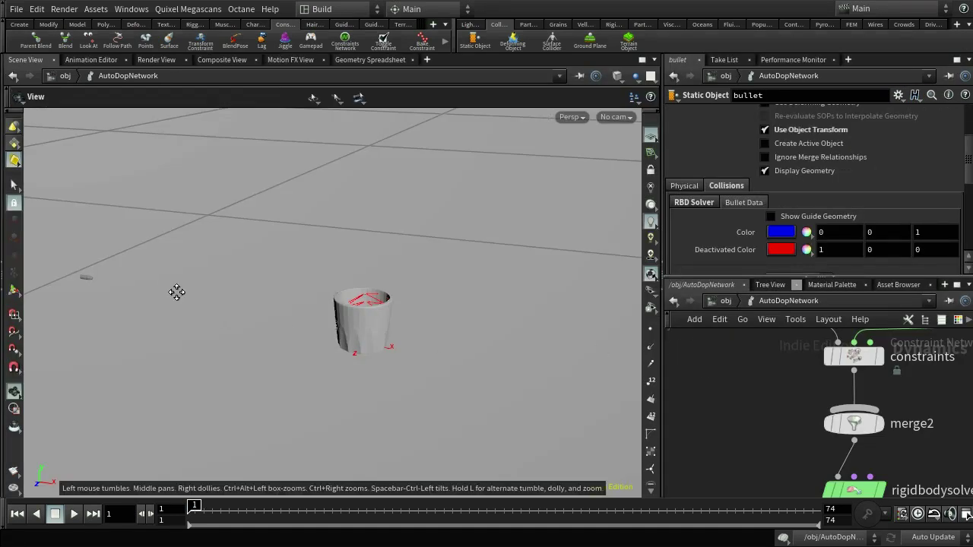
middle_click_drag(175, 293, 439, 354, "alt")
scroll(309, 324, "up", 8, "alt")
middle_click_drag(319, 326, 377, 319)
key("Return")
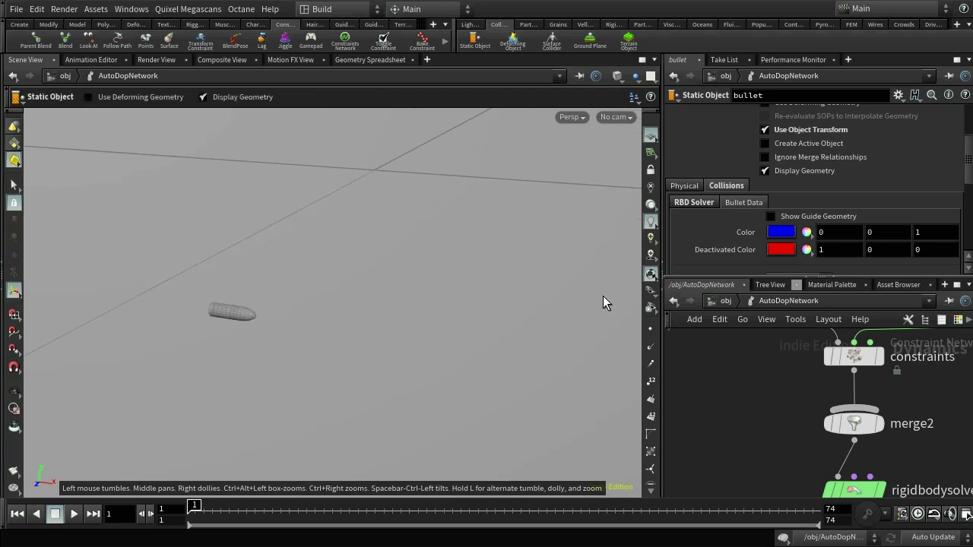
scroll(864, 172, "up", 1)
scroll(760, 196, "up", 5)
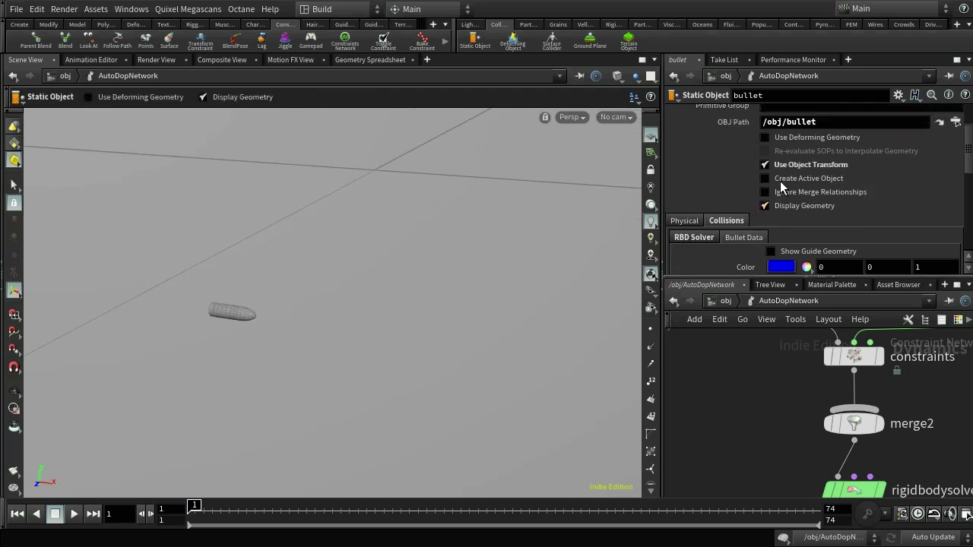
scroll(757, 236, "down", 3)
left_click(765, 224)
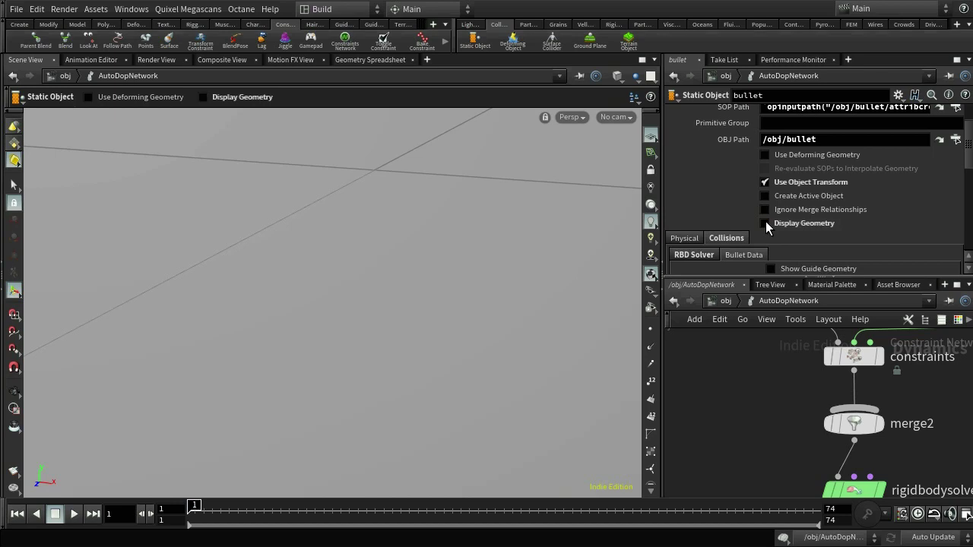
- Show the bullet's guide geometry in its Bullet Data collision settings and set Geometry Representation to Capsule
middle_click_drag(875, 372, 854, 498)
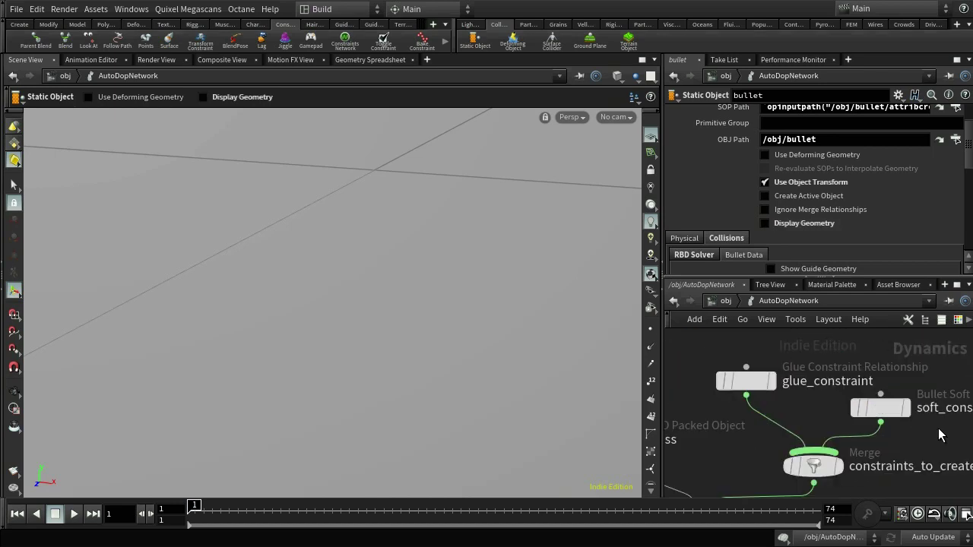
middle_click_drag(768, 418, 968, 420)
middle_click_drag(824, 394, 967, 399)
middle_click_drag(796, 476, 802, 363)
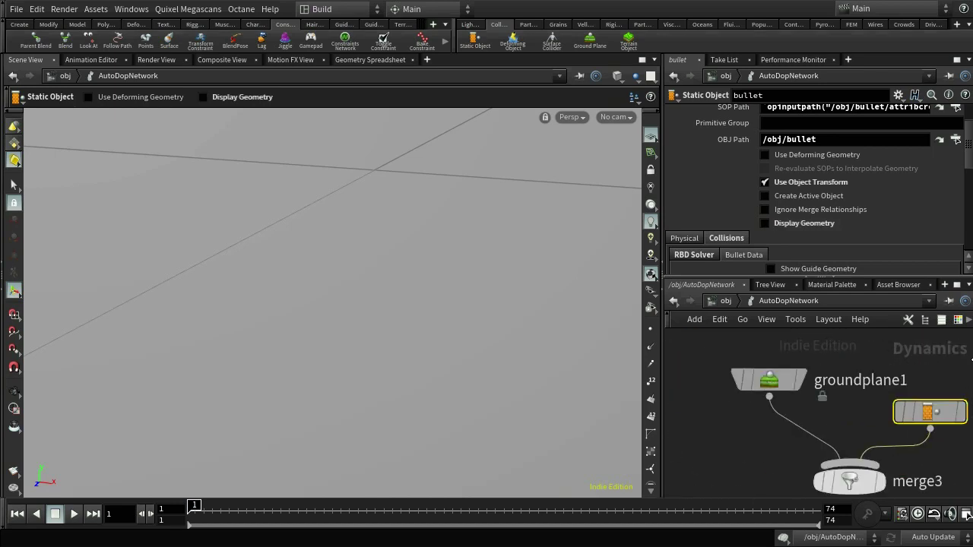
scroll(834, 199, "down", 5)
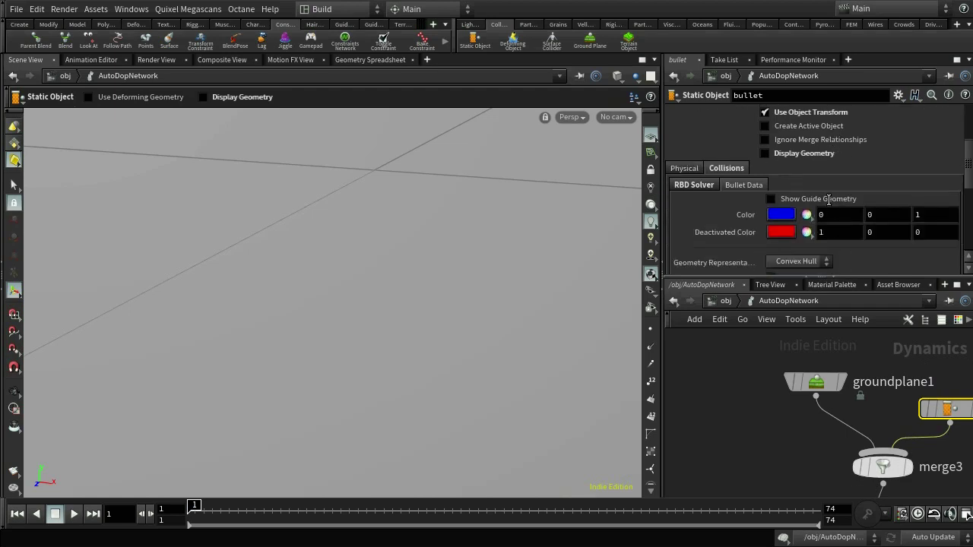
left_click(790, 185)
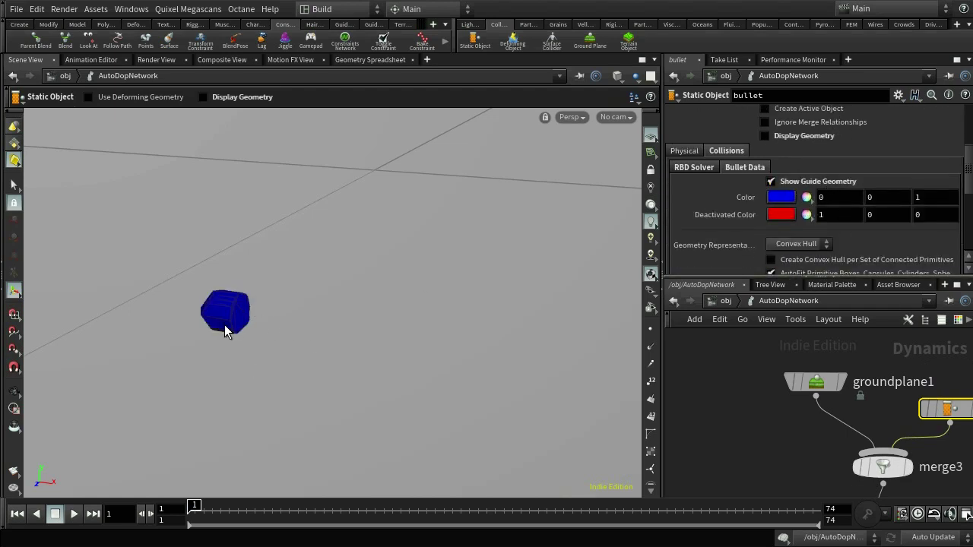
left_click(822, 245)
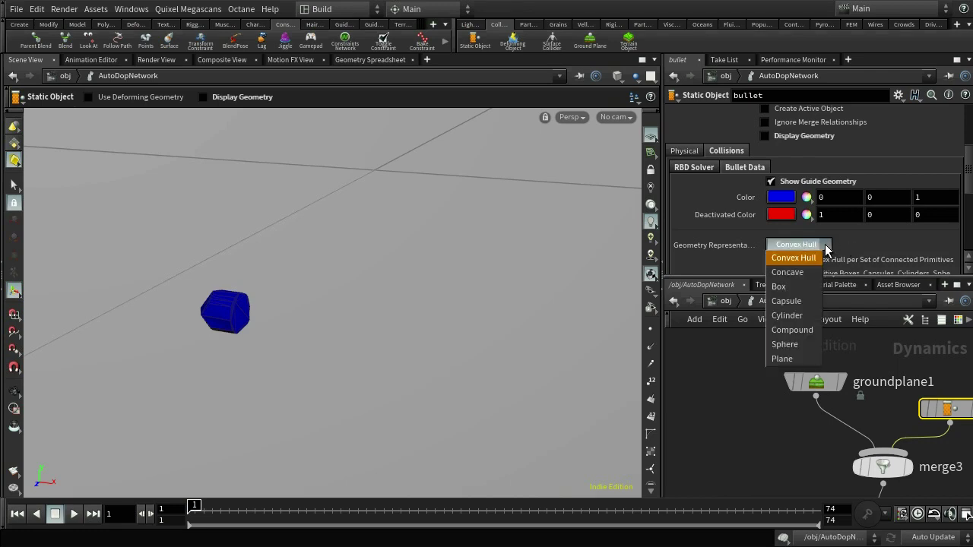
left_click(799, 305)
- Frame the bullet and the glass together in the scene view and scrub the timeline to preview the simulation
middle_click_drag(877, 412, 822, 403)
scroll(822, 402, "down", 8)
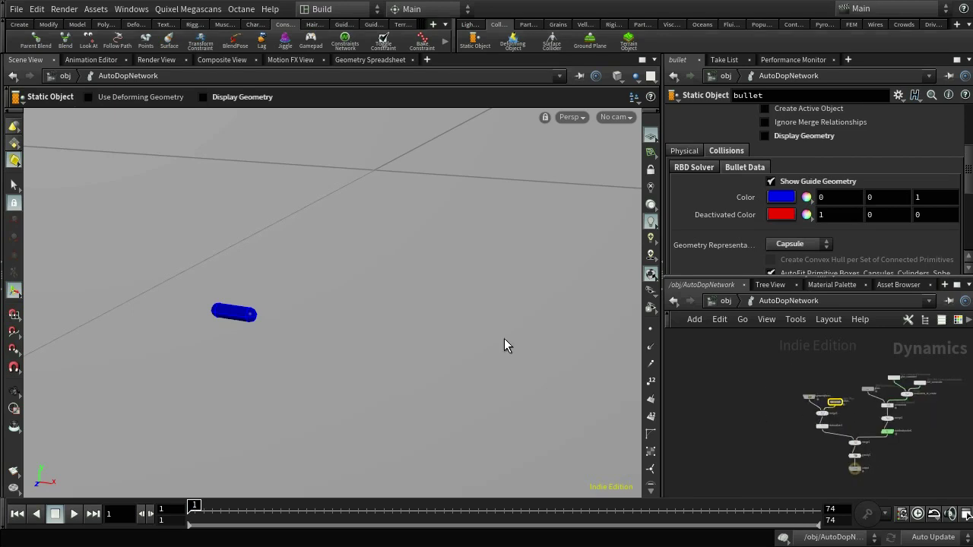
scroll(489, 294, "down", 5, "alt")
middle_click_drag(489, 294, 324, 274, "alt")
scroll(324, 277, "down", 4, "alt")
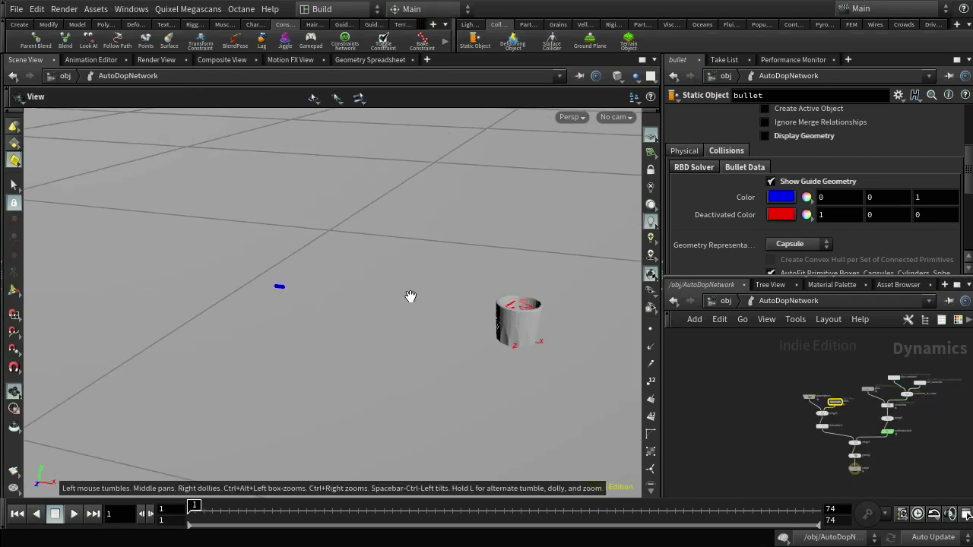
middle_click_drag(410, 297, 341, 330, "alt")
scroll(340, 329, "down", 1, "alt")
left_click_drag(196, 506, 179, 526)
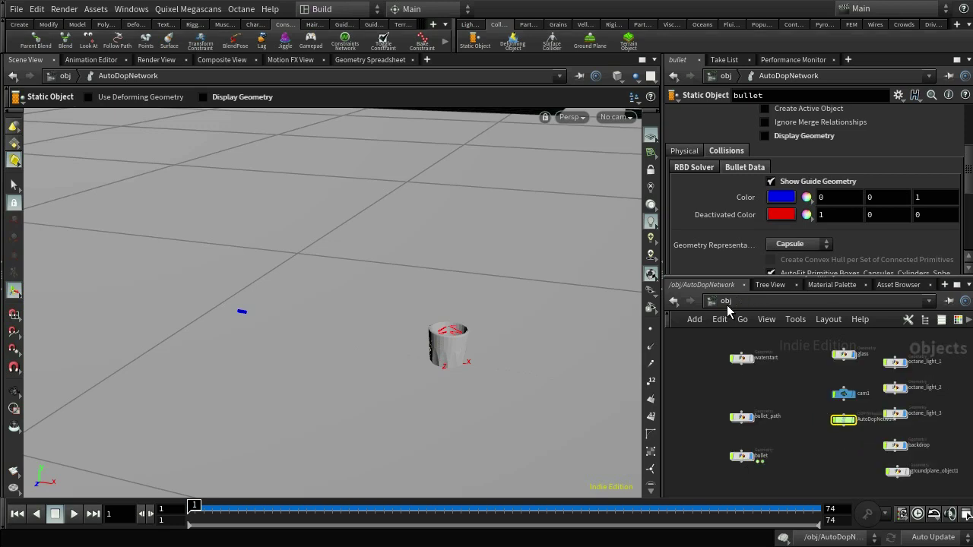
- Return to object level and open the constraints CHOP network inside the bullet object
key("u")
middle_click_drag(736, 436, 847, 350)
scroll(845, 352, "up", 1)
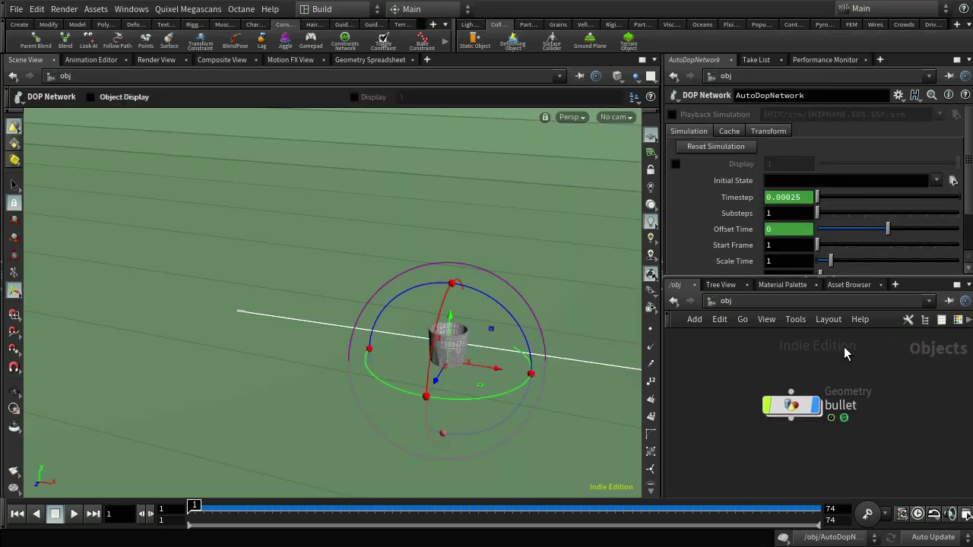
left_click(793, 415)
middle_click_drag(862, 465, 878, 415)
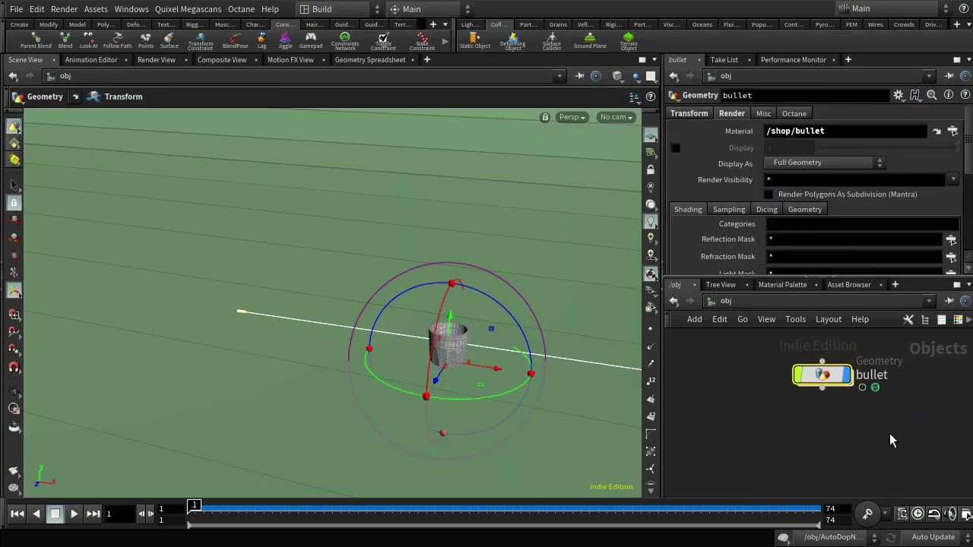
double_click(808, 357)
middle_click_drag(933, 437, 950, 383)
scroll(948, 382, "up", 1)
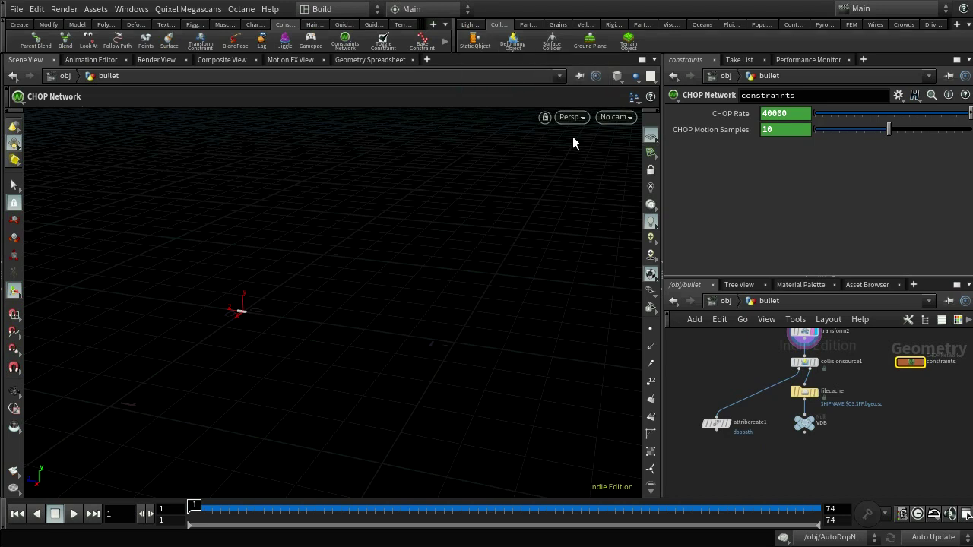
scroll(897, 416, "up", 1)
middle_click_drag(889, 416, 743, 498)
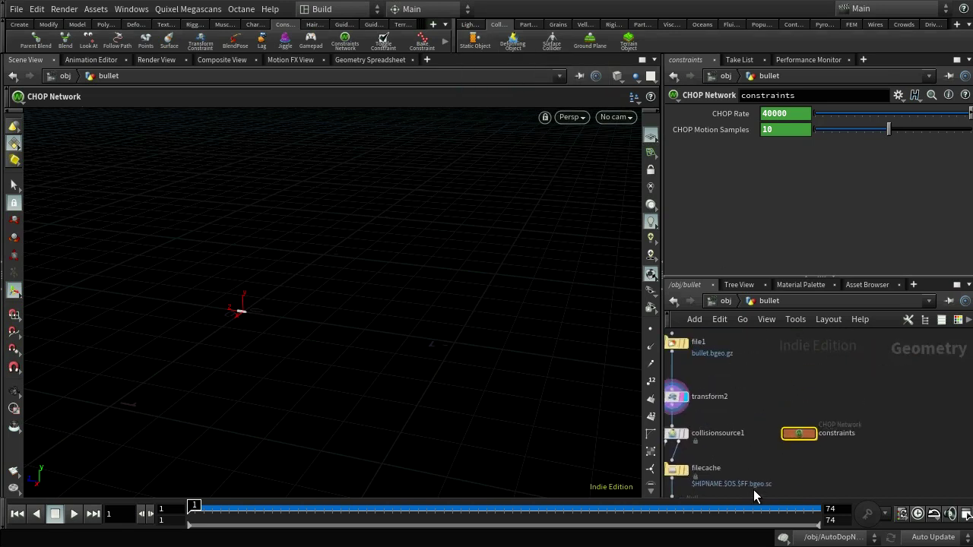
double_click(799, 439)
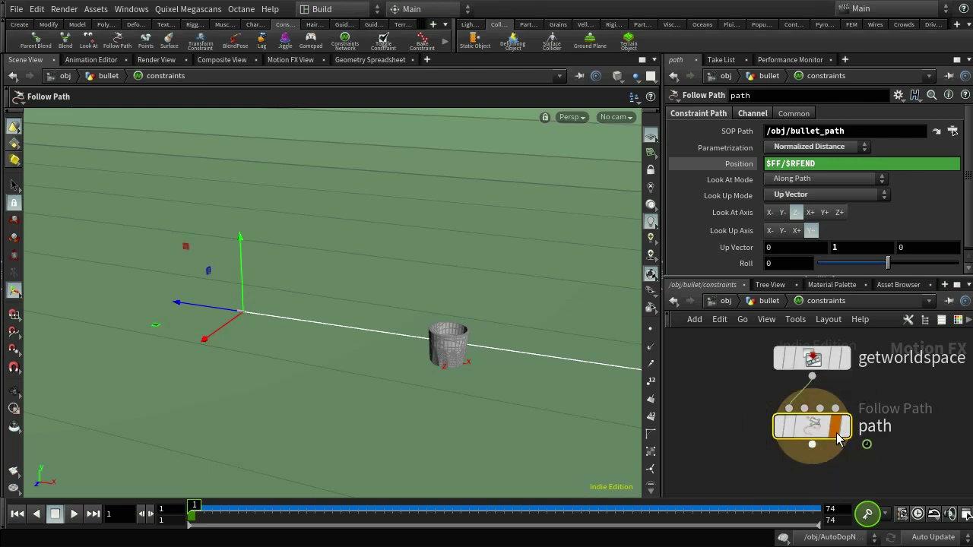
- Set the Follow Path node's Position expression to $T * 200 and scrub the timeline to test the motion
mouse_move(826, 441)
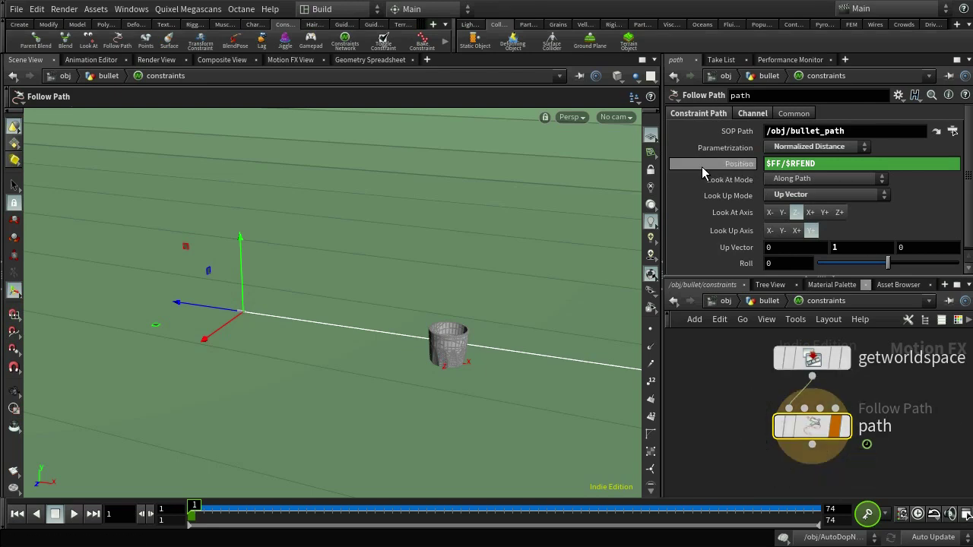
left_click(726, 163)
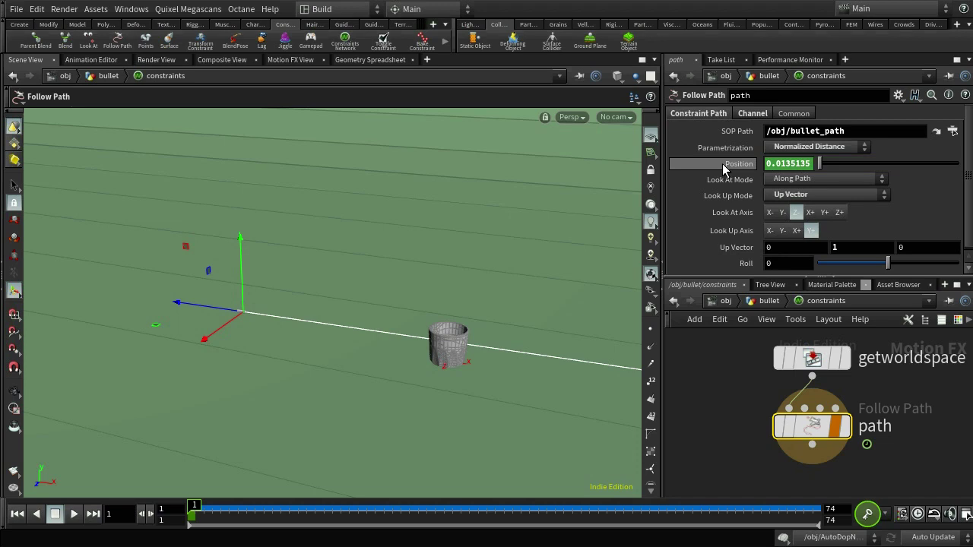
left_click(727, 165)
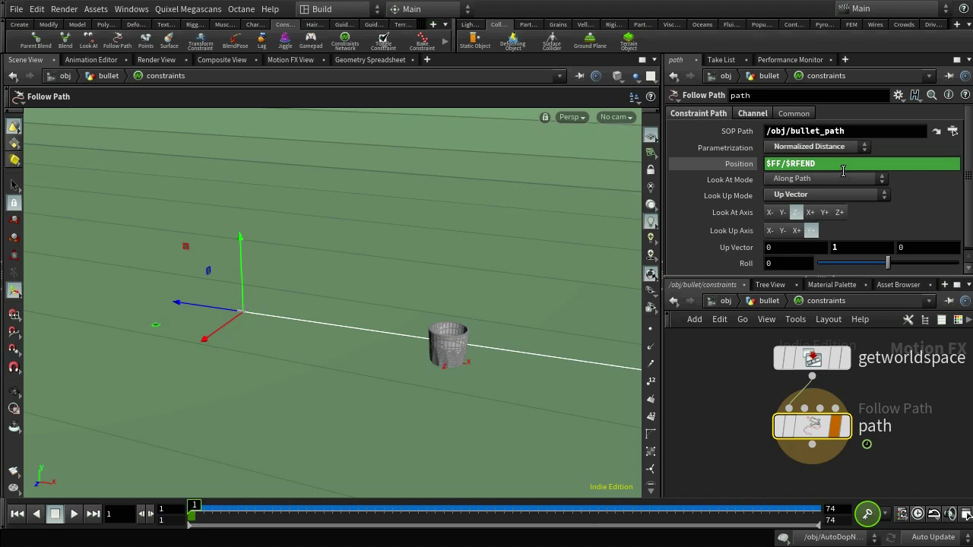
double_click(810, 163)
key("Return")
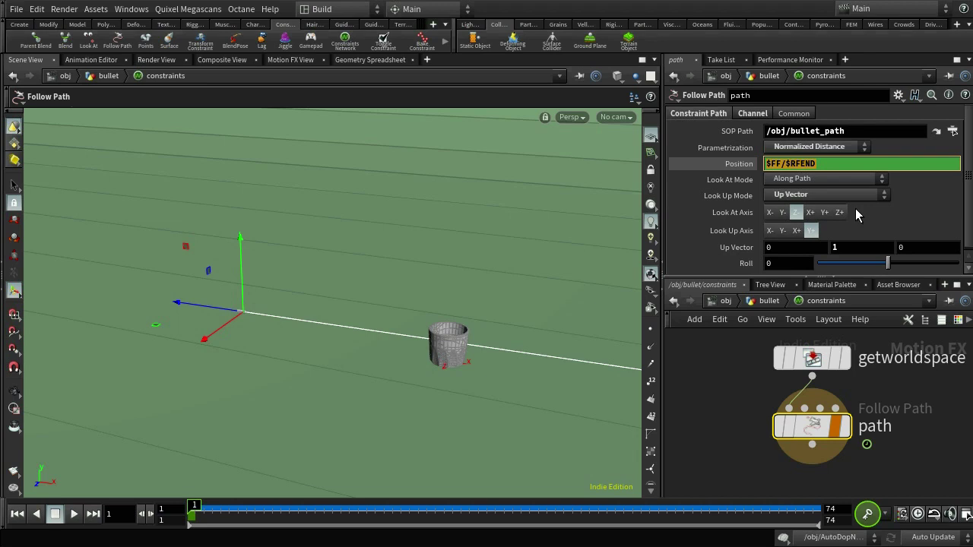
key("BackSpace")
type("$T")
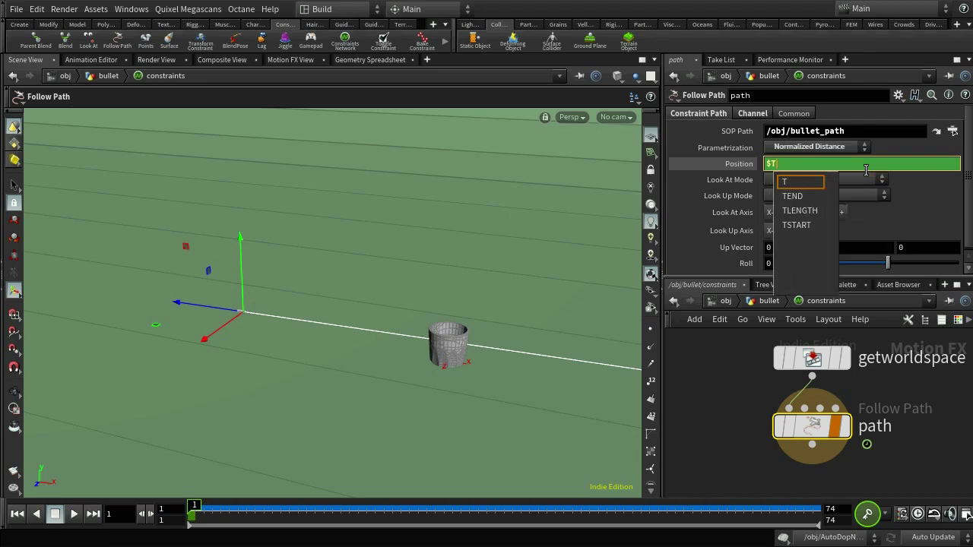
type(" *")
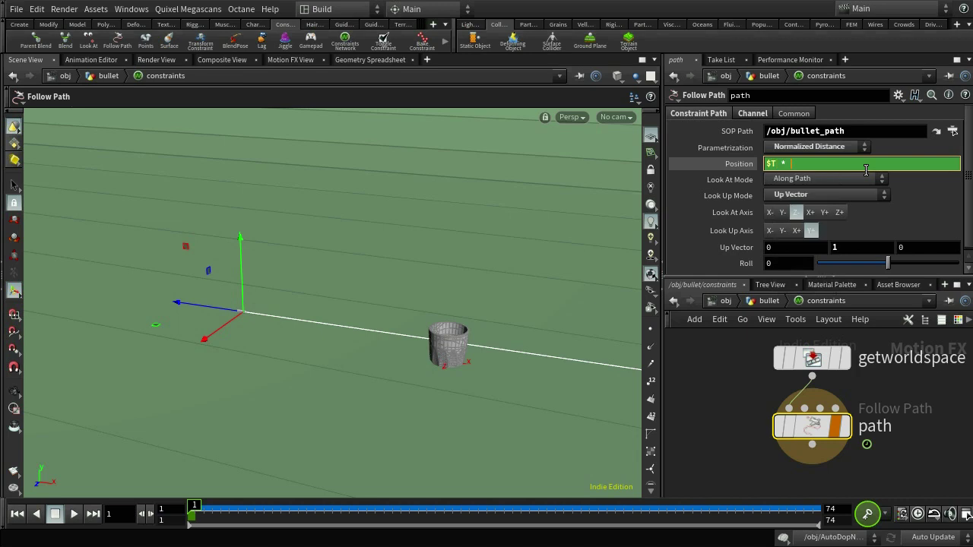
key("Return")
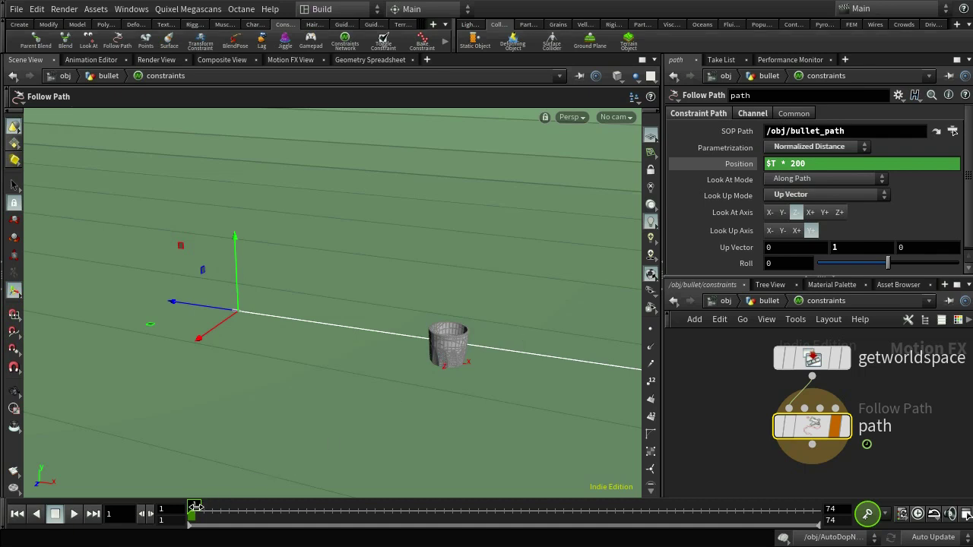
mouse_move(195, 507)
left_mouse_down()
mouse_move(735, 536)
mouse_move(413, 521)
mouse_move(742, 524)
mouse_move(399, 523)
mouse_move(814, 523)
mouse_move(190, 522)
left_mouse_up()
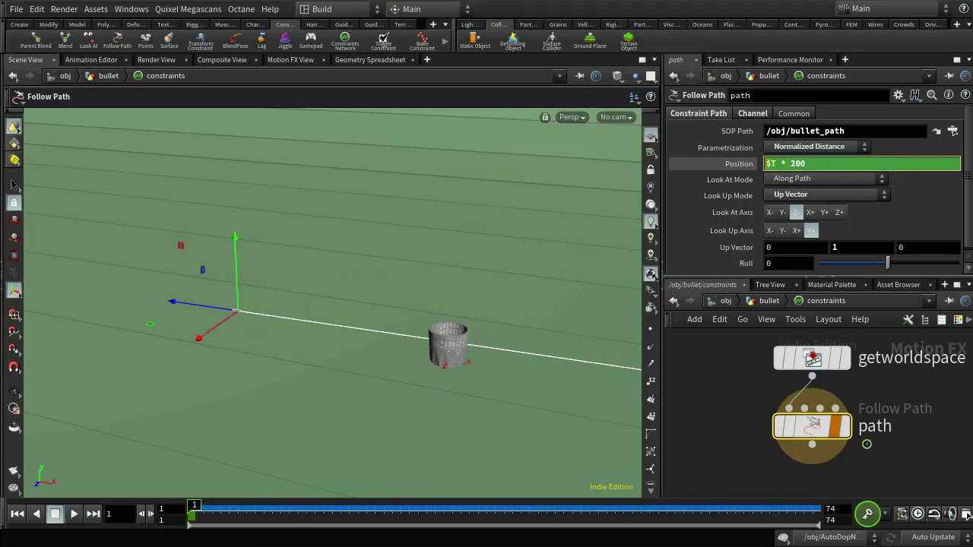
- Limit the Follow Path Position expression to the 0–1 range as clamp($T * 200, 0, 1)
type("clamp")
key("BackSpace")
type("p(")
key("Return")
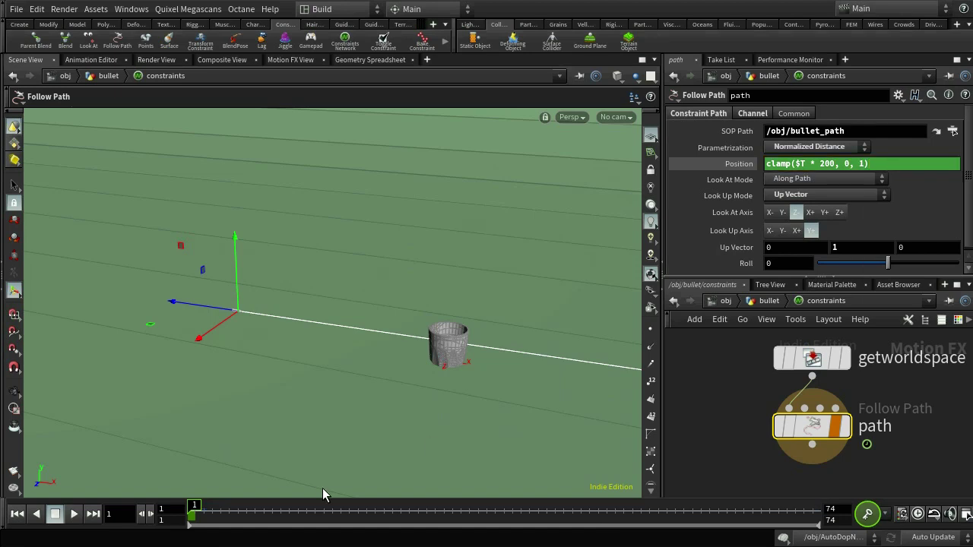
- Scrub the timeline to frame 67 to check the bullet smashing the glass, and save the scene
left_click_drag(196, 508, 274, 507)
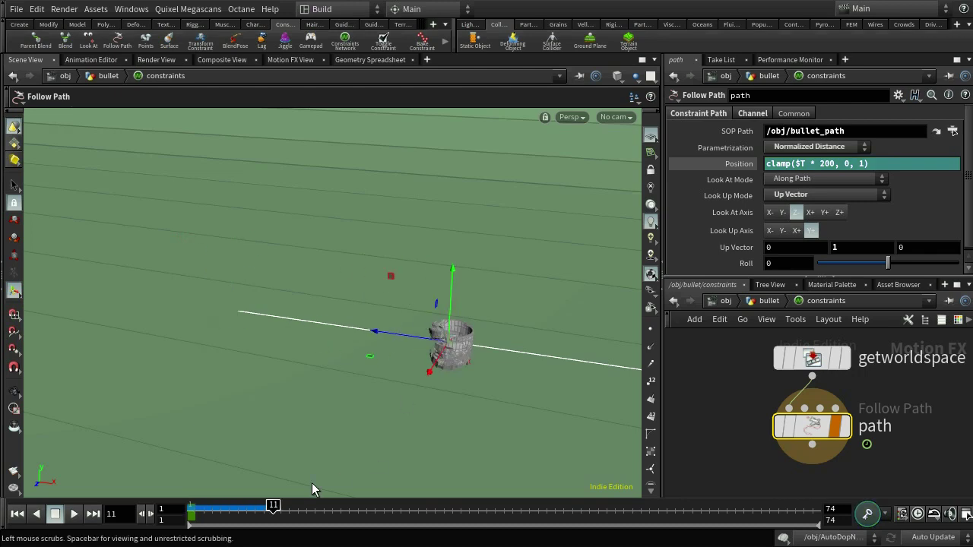
left_click_drag(273, 508, 753, 508)
middle_click_drag(589, 308, 487, 306, "alt")
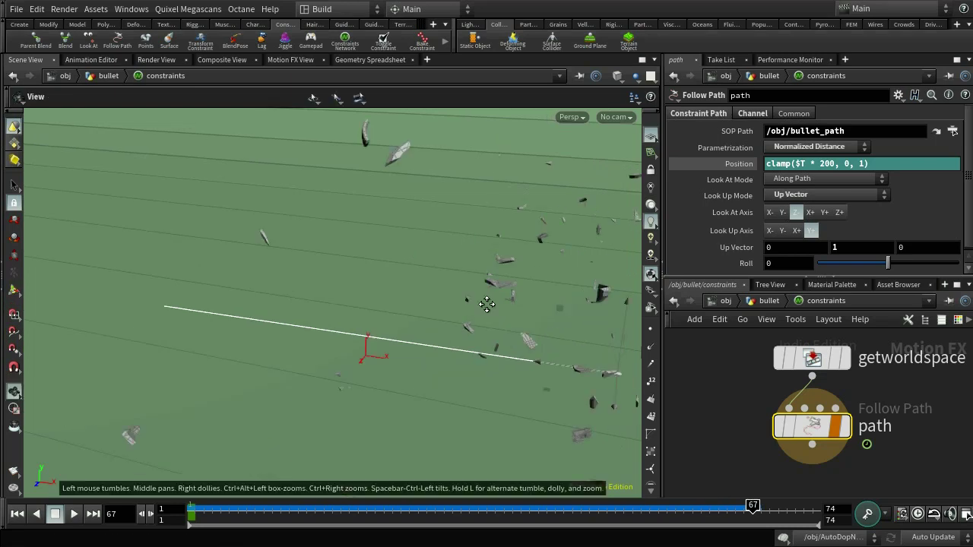
scroll(486, 306, "down", 1, "alt")
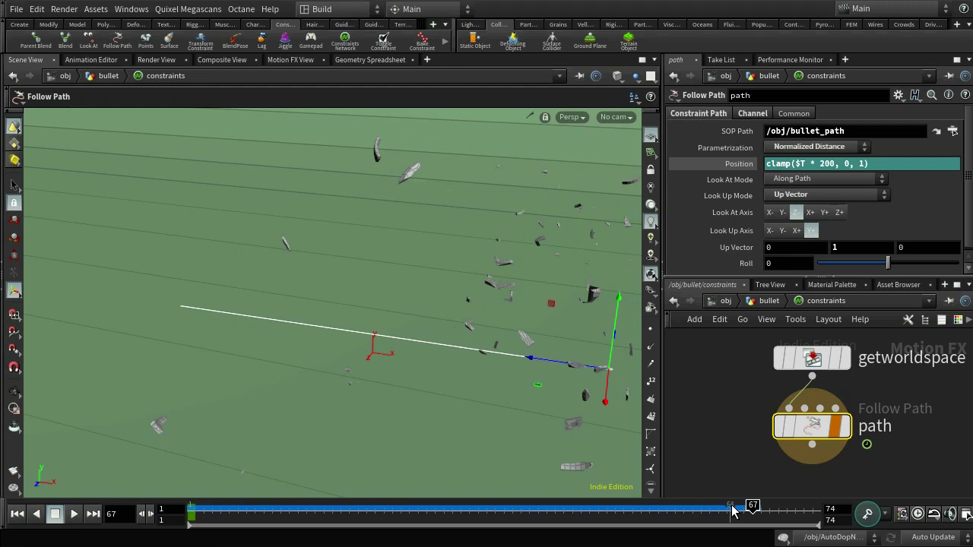
key("ctrl+s")
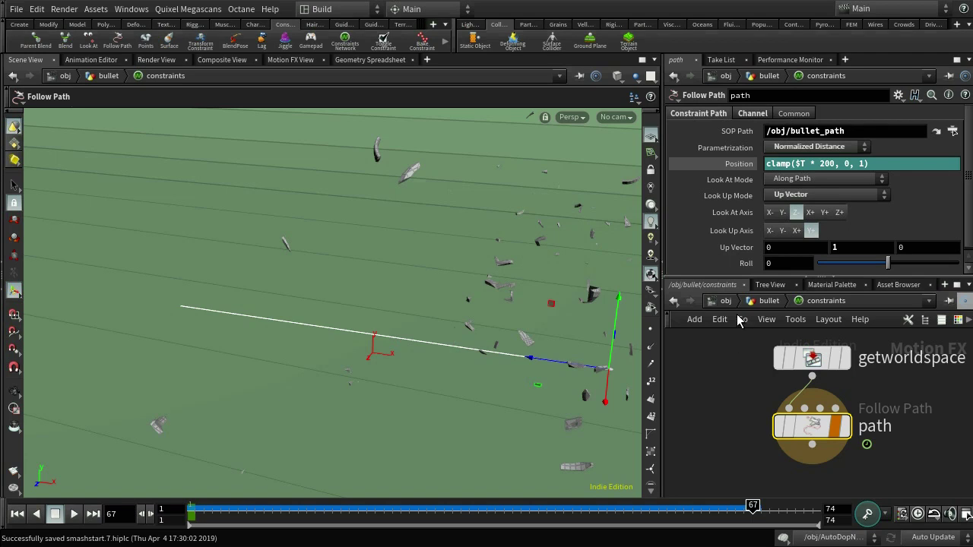
- Leave the bullet's constraints network, return to object level and open the glass object
left_click(756, 307)
middle_click_drag(782, 372, 849, 454)
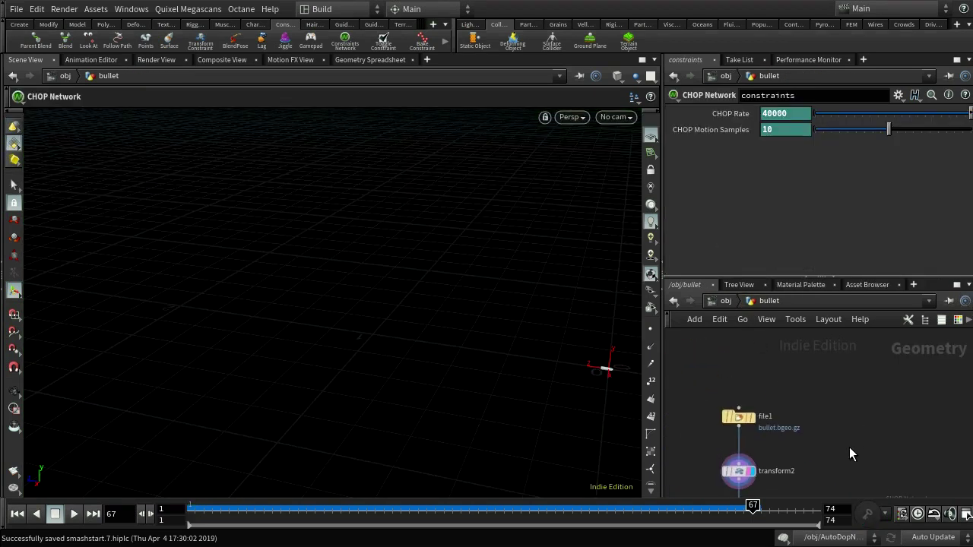
key("u")
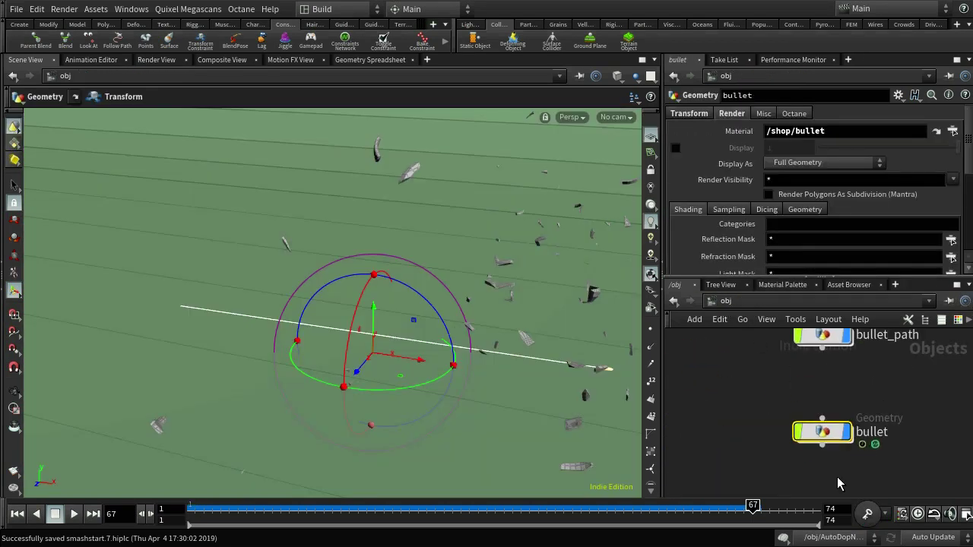
scroll(882, 403, "down", 5)
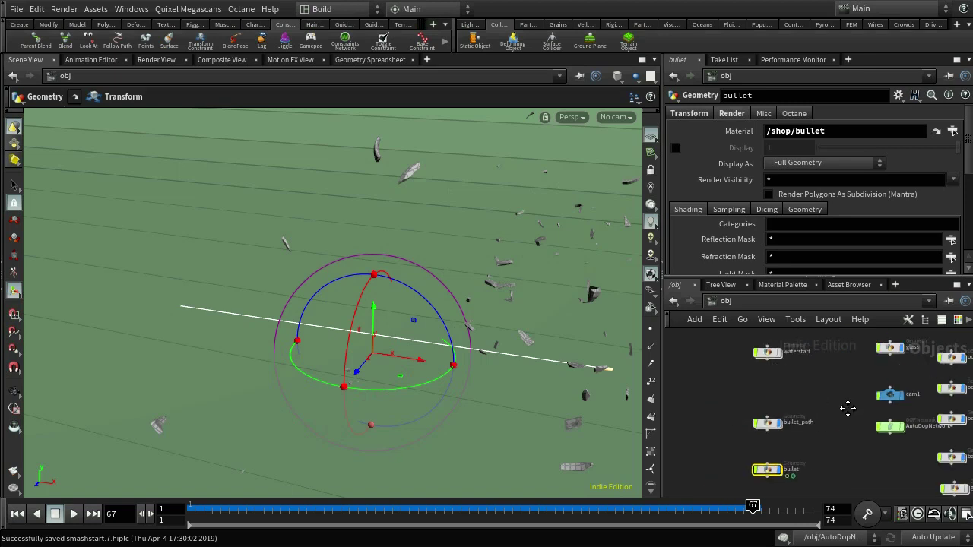
scroll(883, 411, "up", 5)
double_click(827, 374)
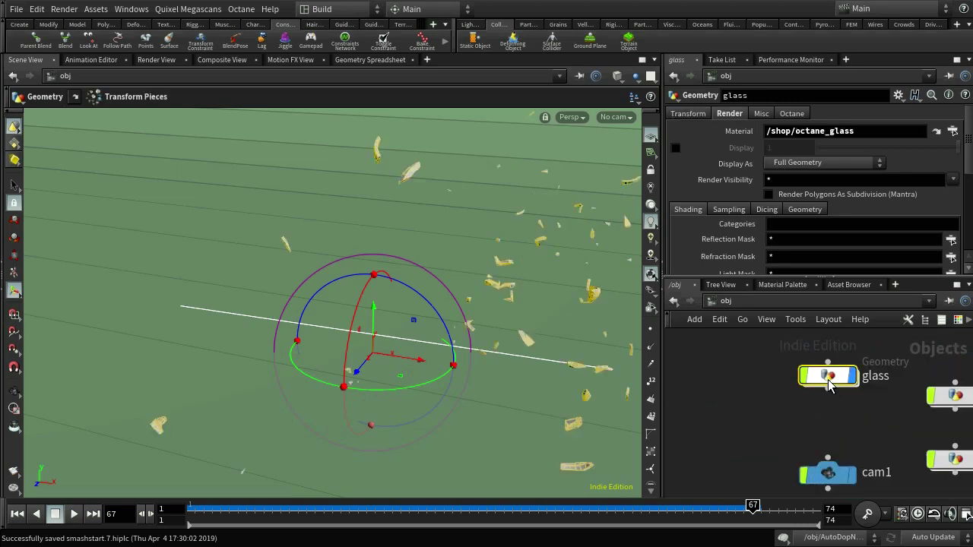
- Select the dopimport1 node in the glass network, make it the displayed node and move the timeline back to frame 2
scroll(918, 431, "up", 2)
scroll(888, 428, "up", 4)
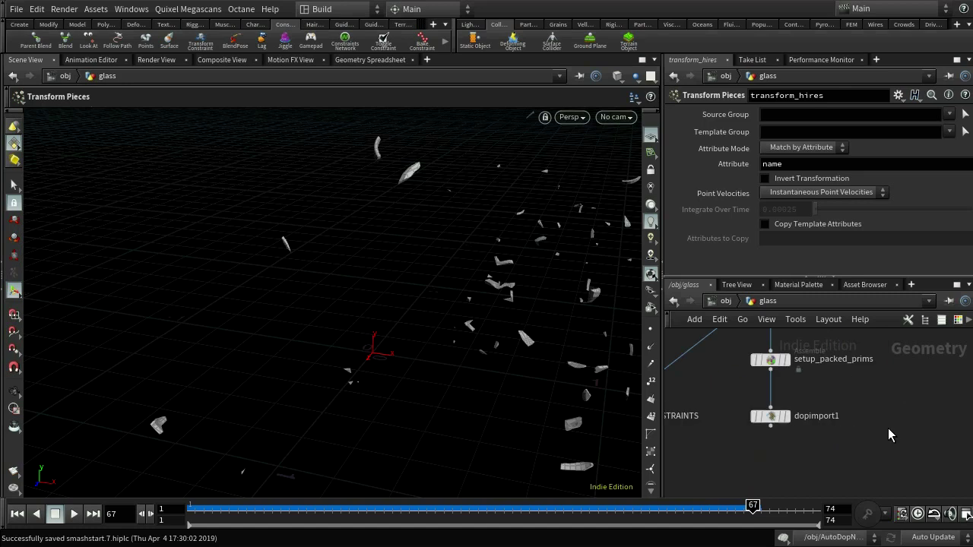
middle_click_drag(855, 416, 856, 375)
scroll(878, 481, "down", 3)
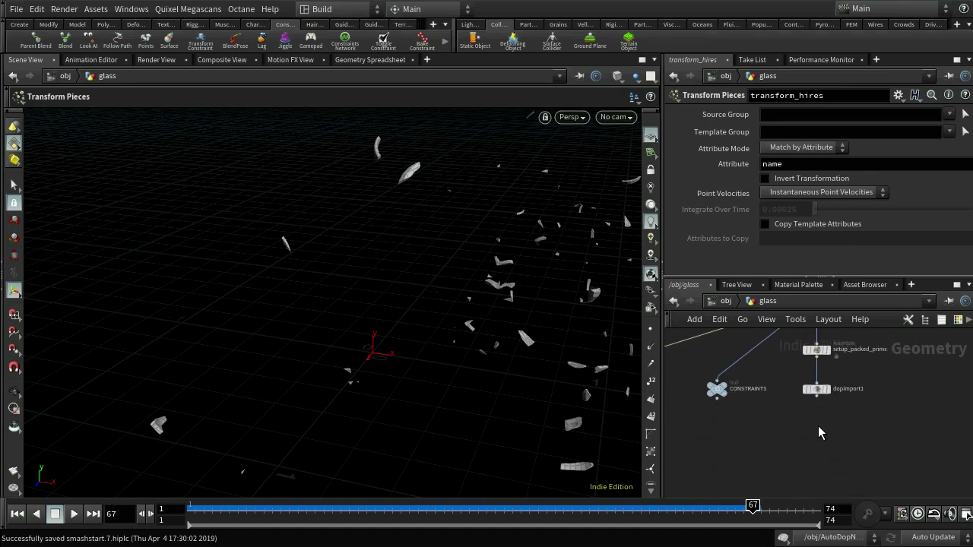
scroll(818, 407, "up", 3)
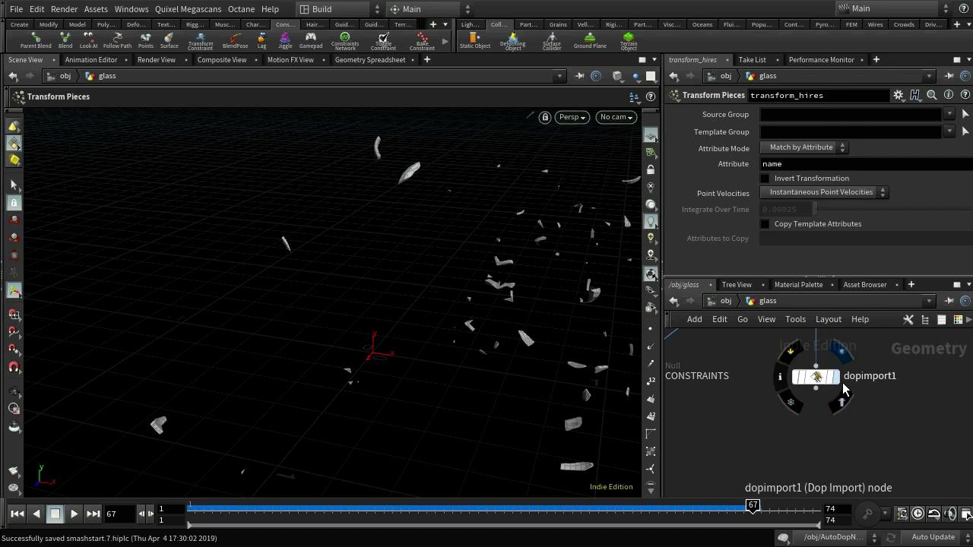
left_click(829, 378)
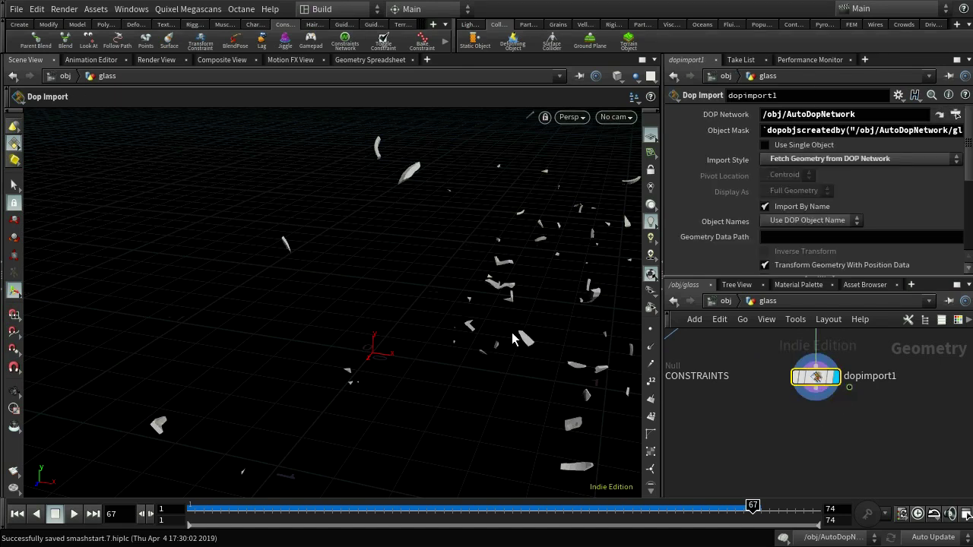
left_click_drag(607, 518, 196, 517)
scroll(841, 439, "up", 2)
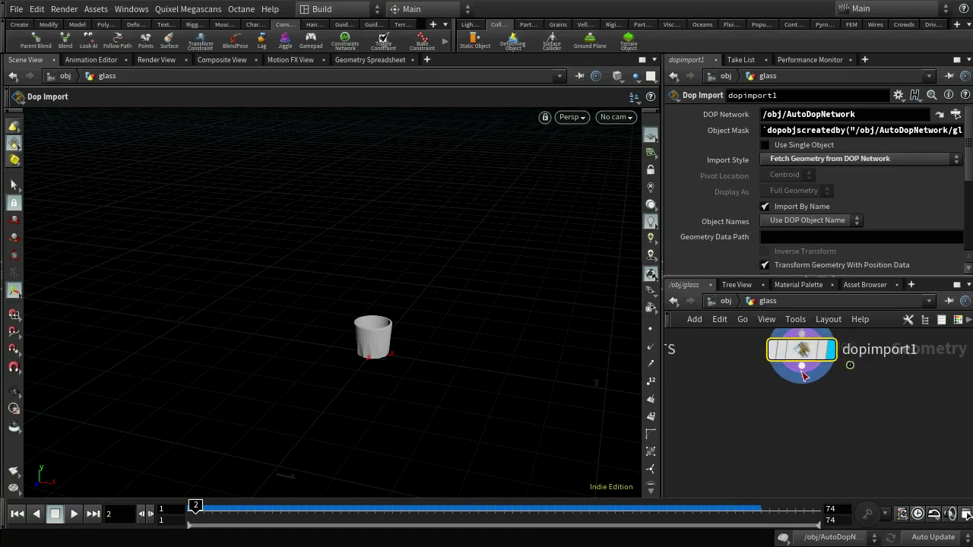
- Add a File Cache node directly below dopimport1 in the glass network
key("Tab")
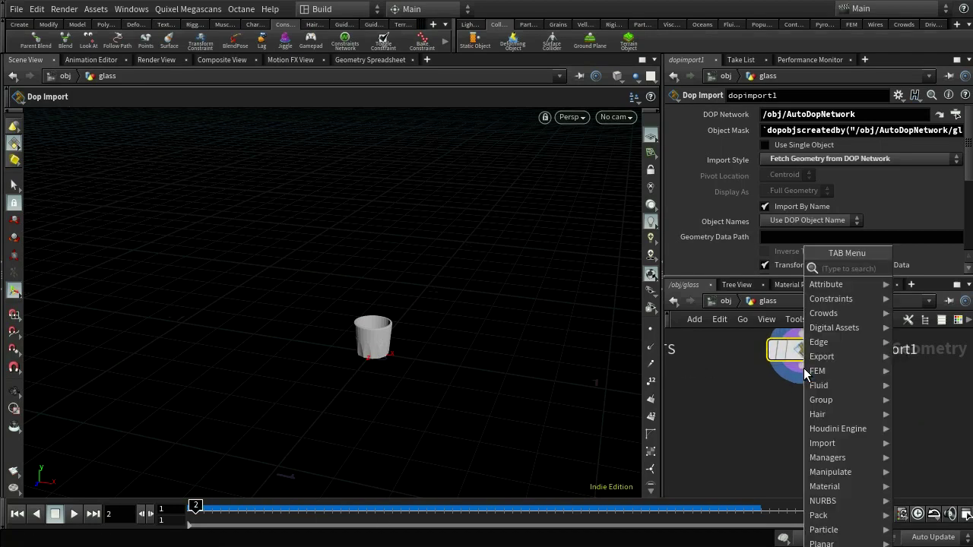
type("file")
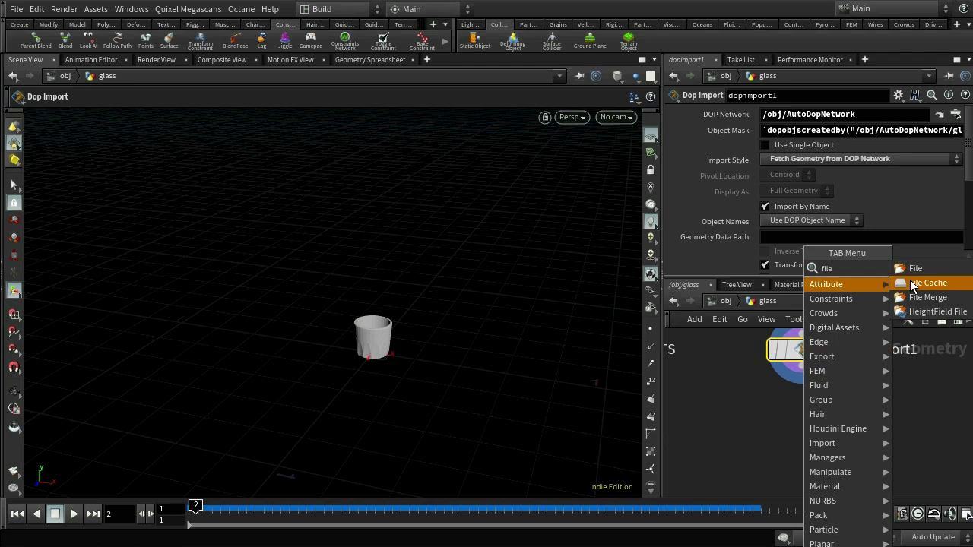
left_click(913, 285)
left_click(802, 415)
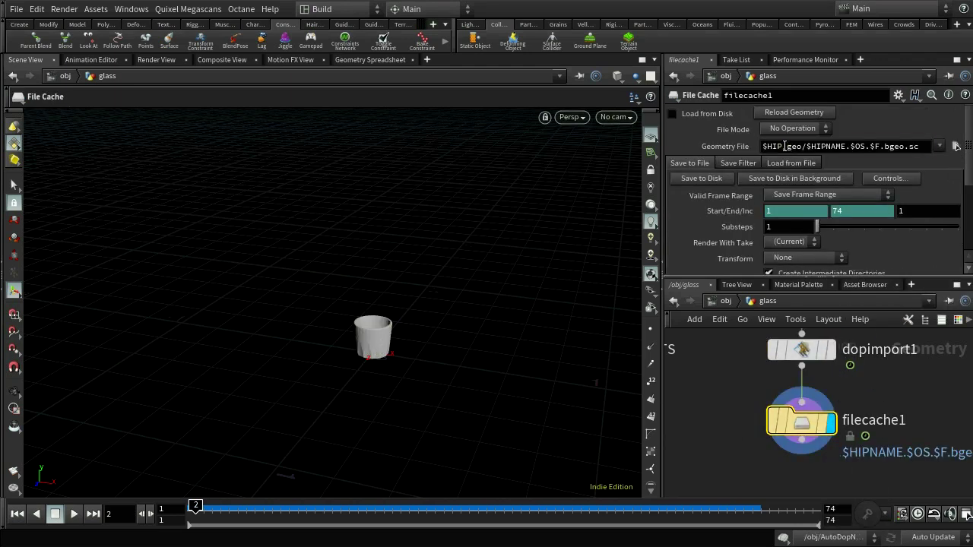
- Set the File Cache's geometry file path to $HIP/cache/rbdglass.$F.bgeo.sc
left_click_drag(785, 146, 970, 146)
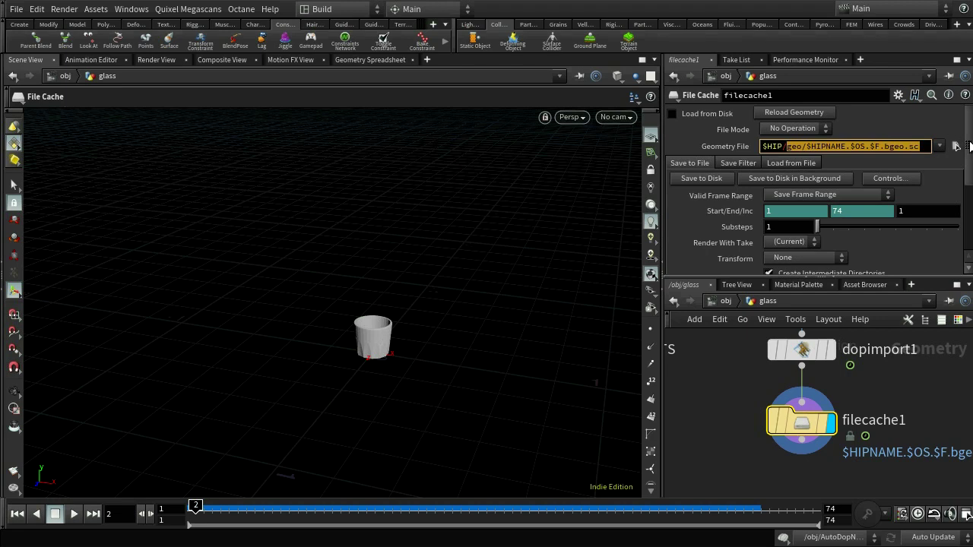
key("BackSpace")
type("cache")
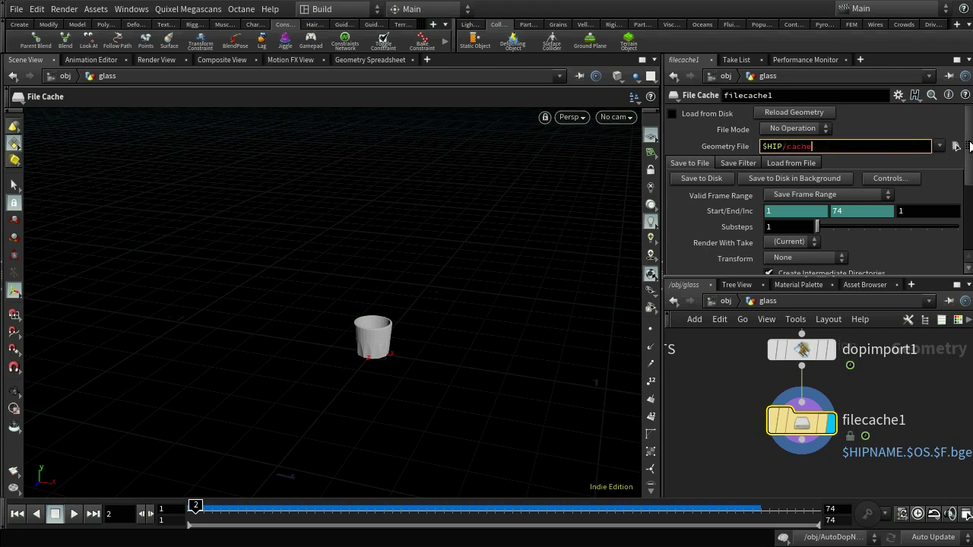
type("/")
type("rbde")
type("lass.")
type("$F")
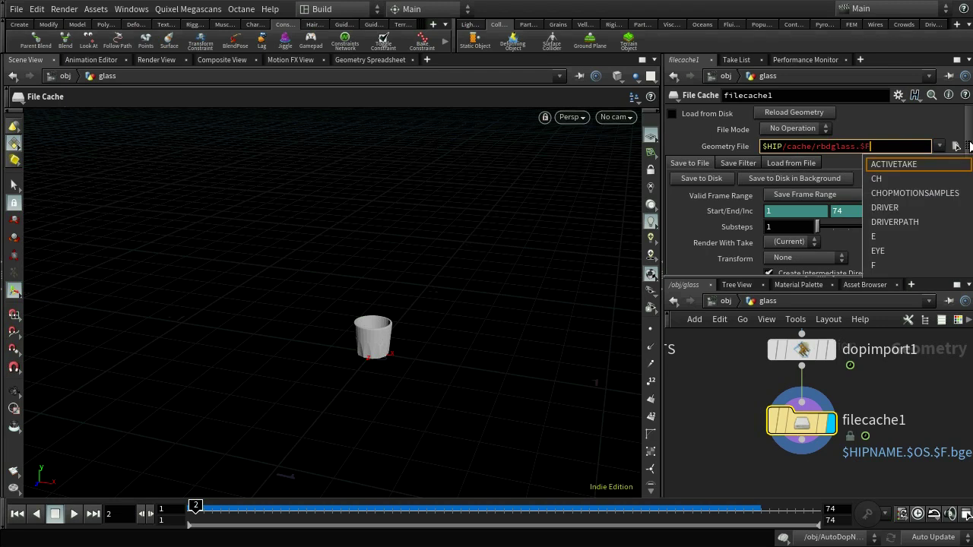
type(".bg")
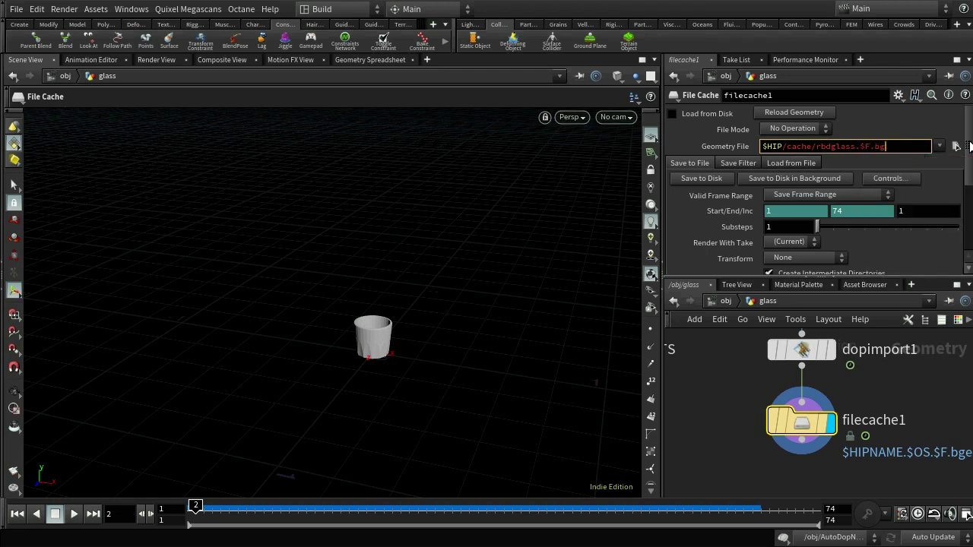
type("eo.sc")
key("Return")
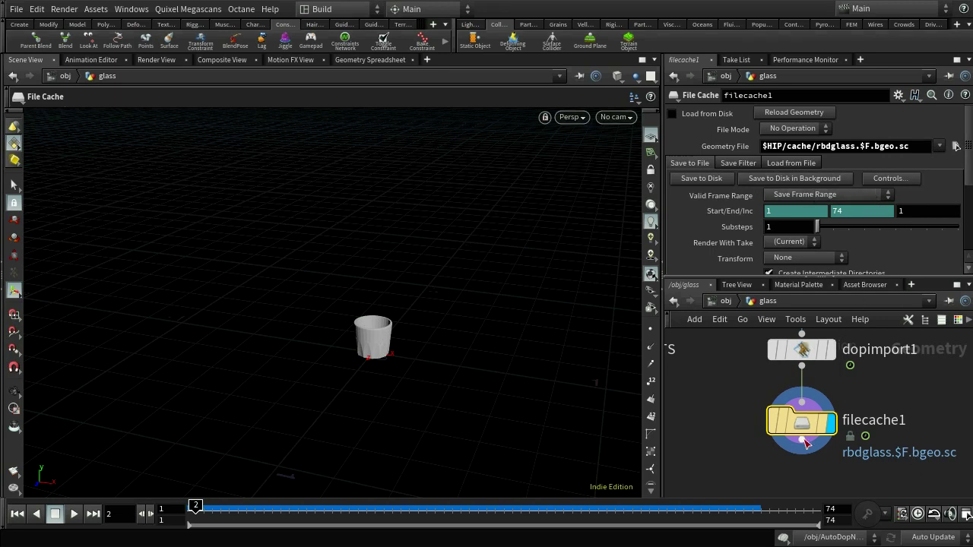
- Save the glass simulation cache to disk and switch the File Cache to Load from Disk at frame 1
left_click(700, 177)
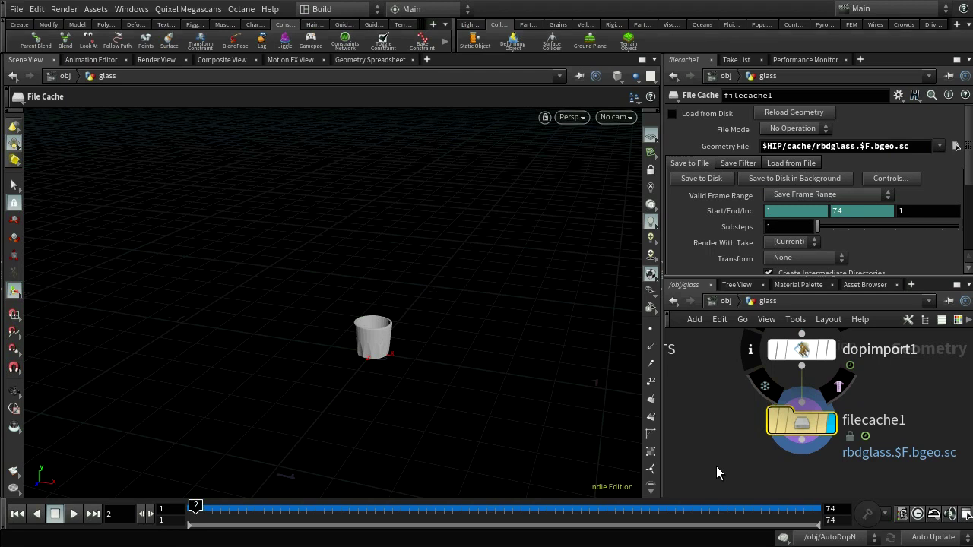
left_click(189, 507)
mouse_move(188, 507)
left_mouse_down()
mouse_move(762, 503)
mouse_move(193, 508)
left_mouse_up()
left_click(672, 113)
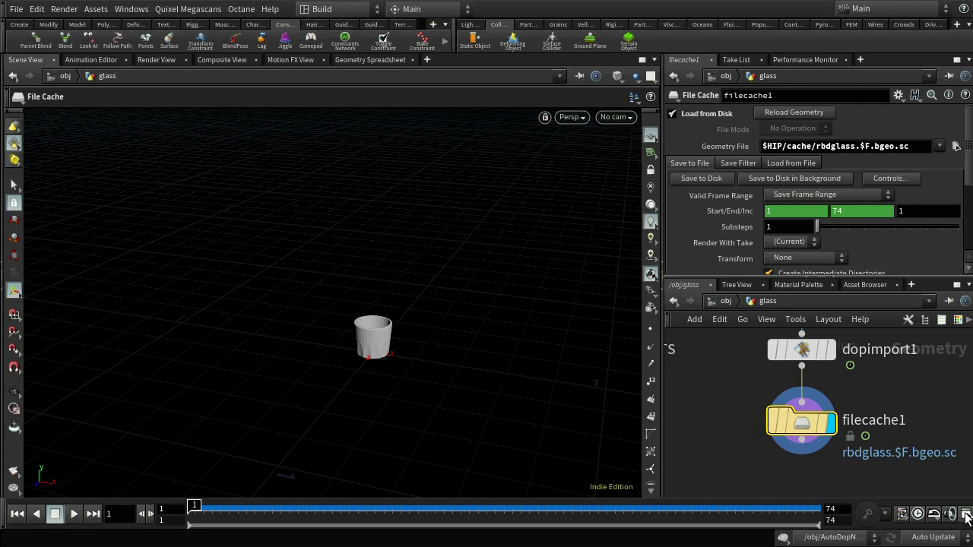
- Review the FPS and frame range in the Global Animation Options, leaving them as they are
left_click(966, 514)
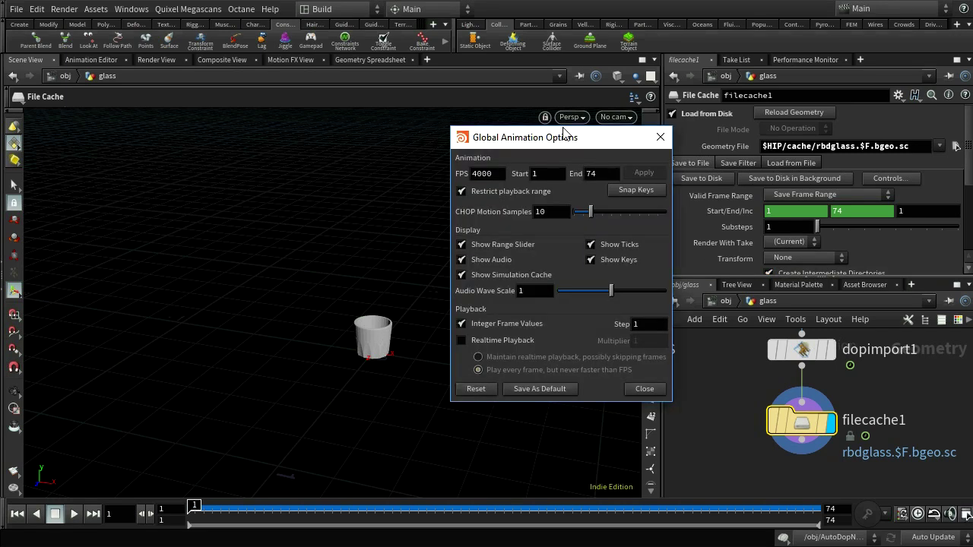
left_click_drag(564, 140, 449, 152)
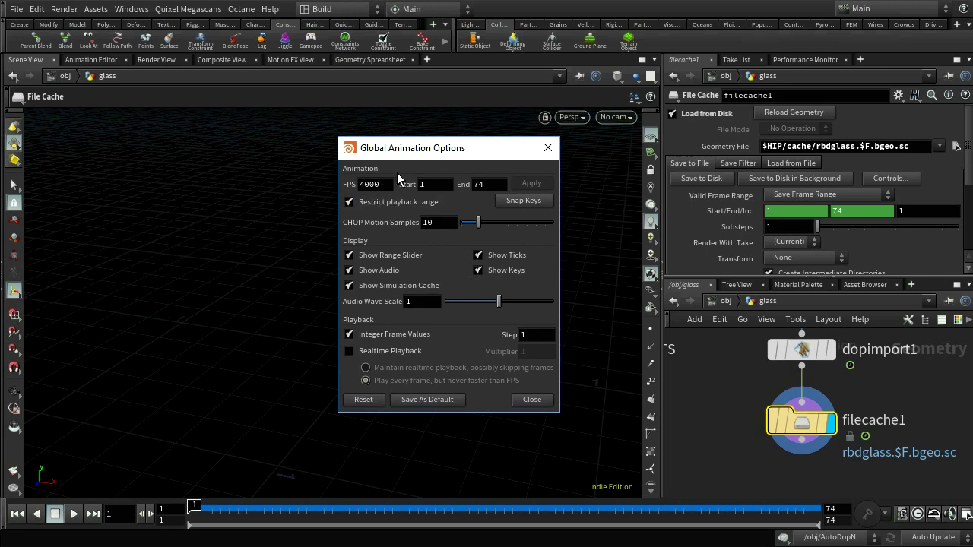
left_click_drag(447, 151, 564, 142)
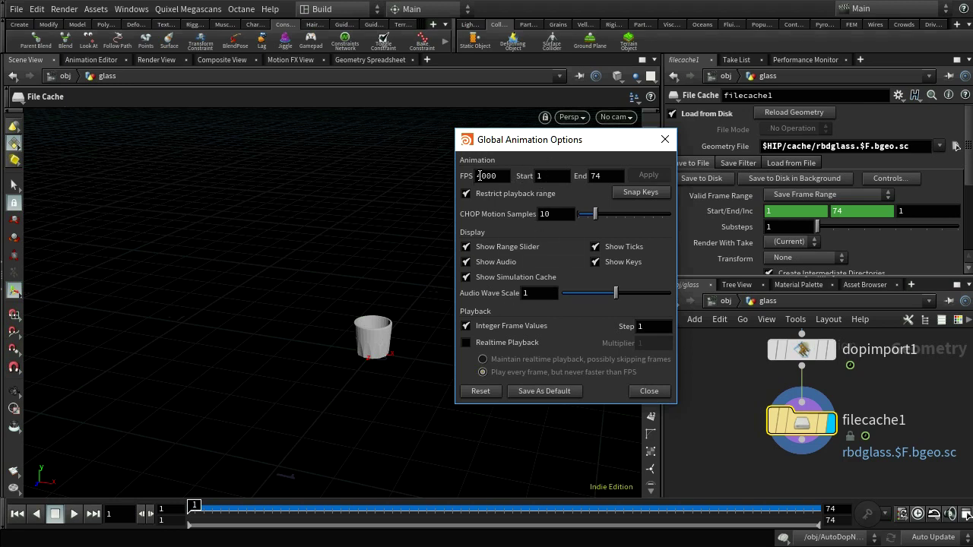
left_click(650, 392)
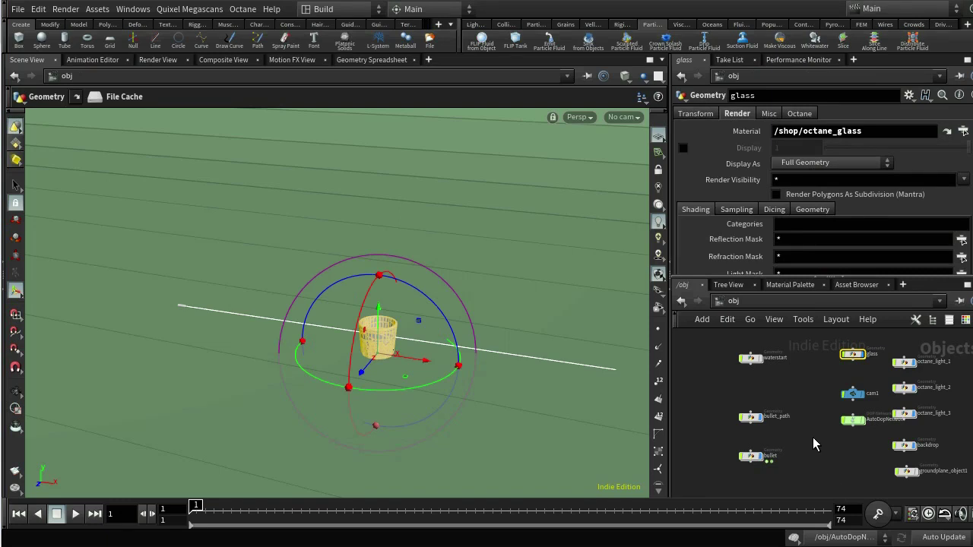
- Rename the AutoDopNetwork object to RBDDopNetwork
scroll(813, 438, "up", 2)
middle_click_drag(834, 402, 794, 415)
scroll(794, 415, "down", 1)
left_click(827, 422)
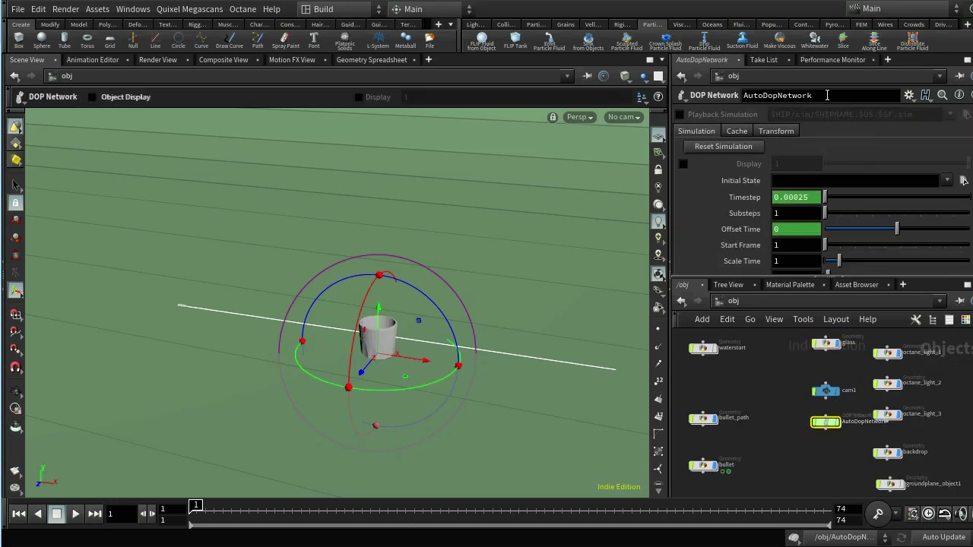
left_click(763, 95)
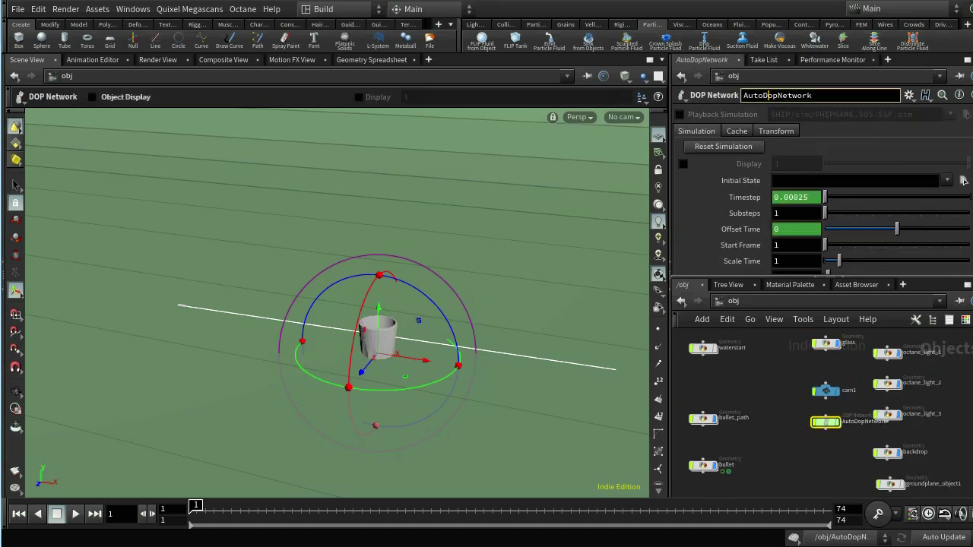
key("BackSpace")
key("BackSpace")
key("BackSpace")
key("BackSpace")
type("RBD")
key("Return")
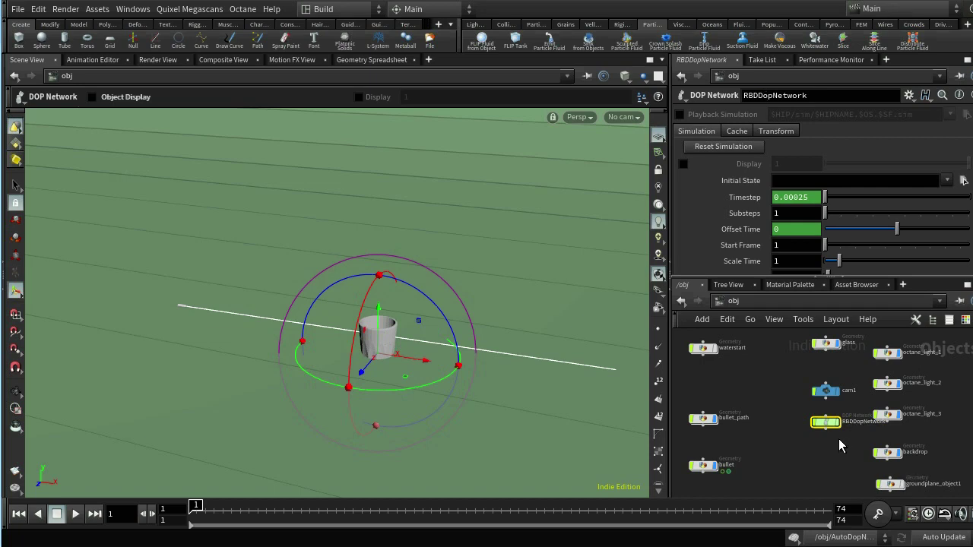
- Create a new simulation network and place it below RBDDopNetwork in the object network
middle_click_drag(835, 443, 848, 414)
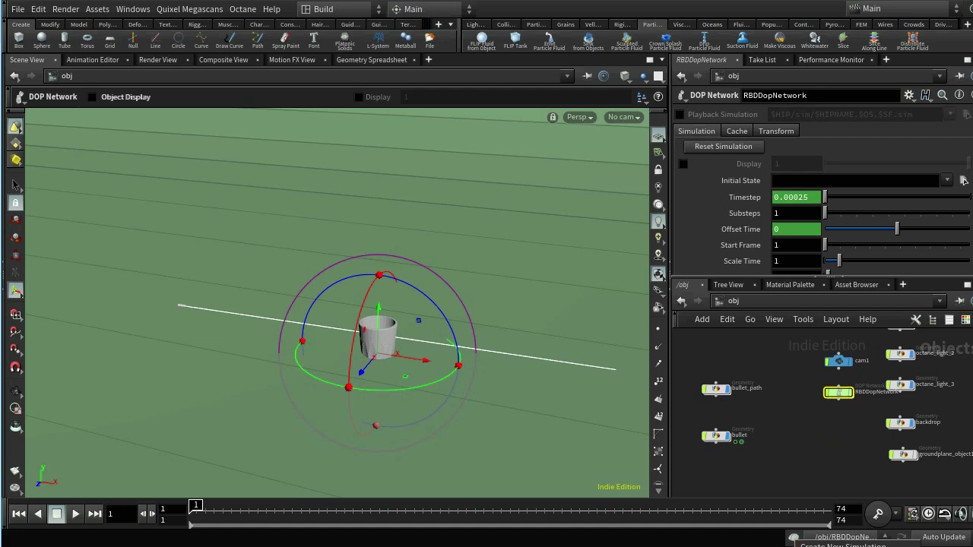
left_click(798, 536)
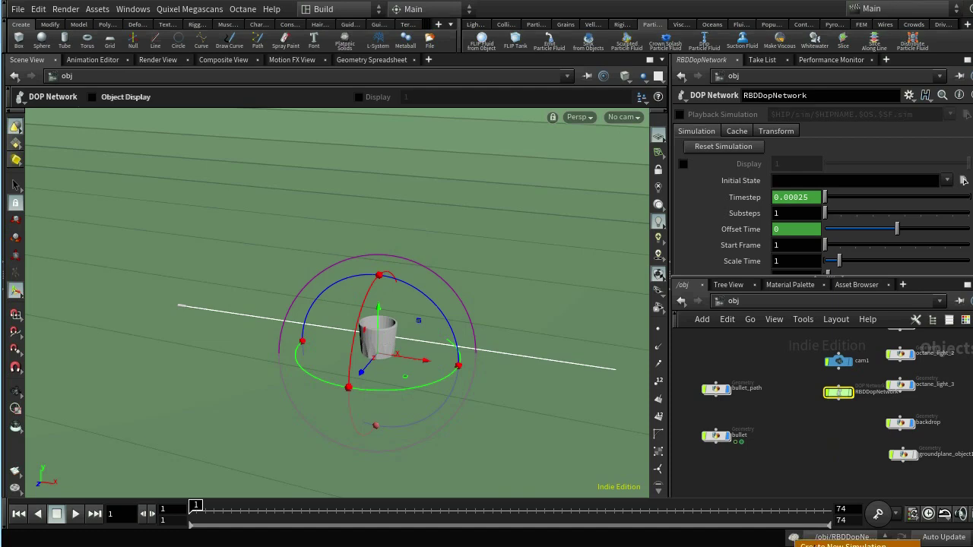
left_click(813, 544)
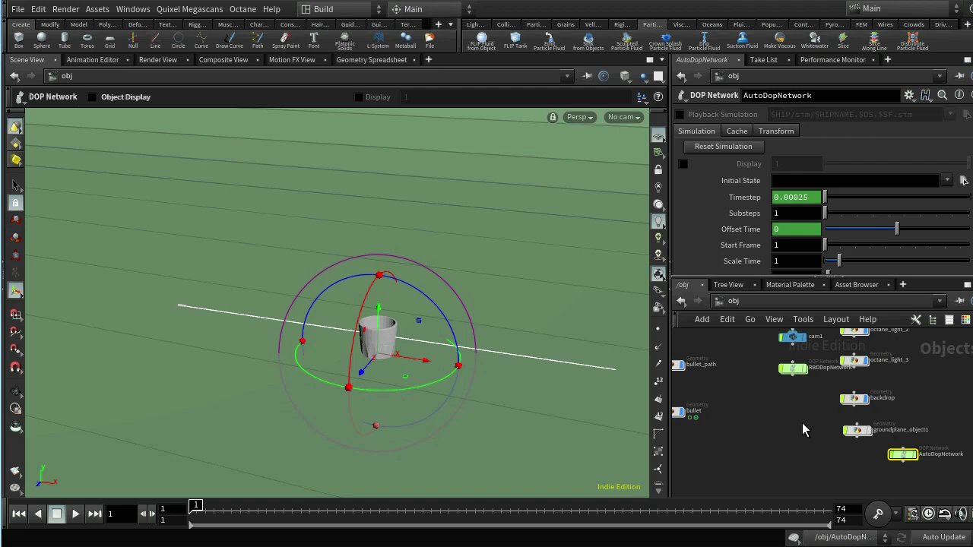
left_click_drag(903, 454, 792, 403)
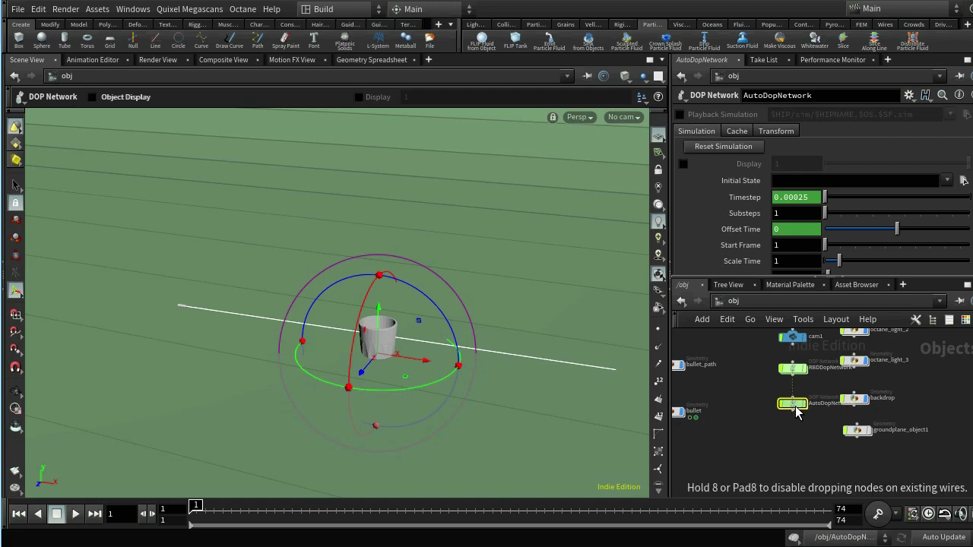
- Rename the new simulation network to FluidDopNetwork
left_click_drag(821, 99, 663, 107)
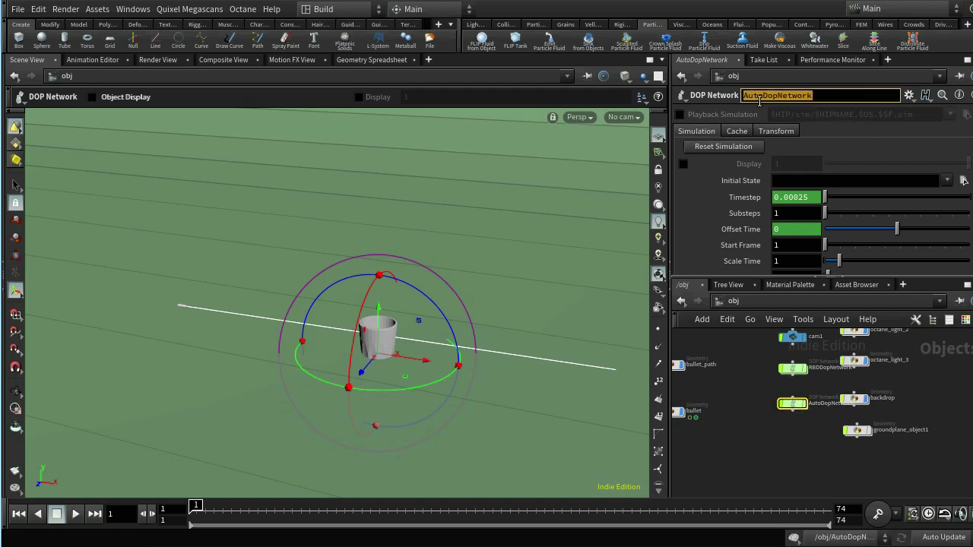
left_click(761, 98)
key("BackSpace")
key("BackSpace")
key("BackSpace")
key("BackSpace")
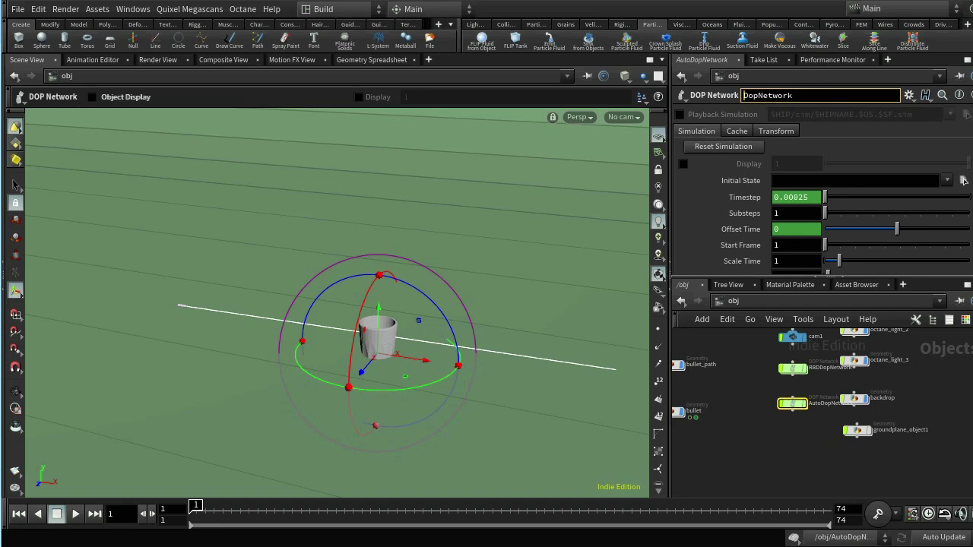
type("Fluid")
key("Return")
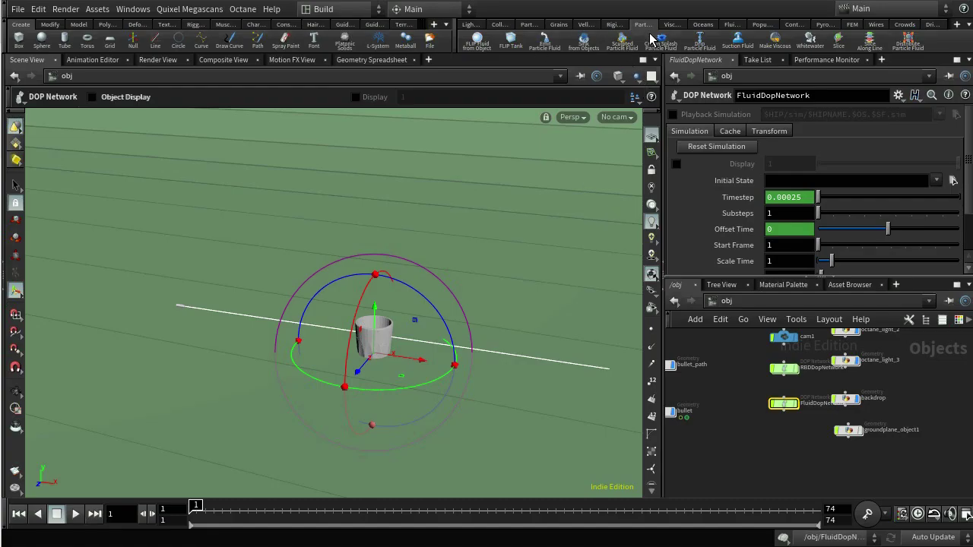
- Open the waterstart object to examine its pointsfromvolume1 node, and return to object level
middle_click_drag(715, 353, 812, 418)
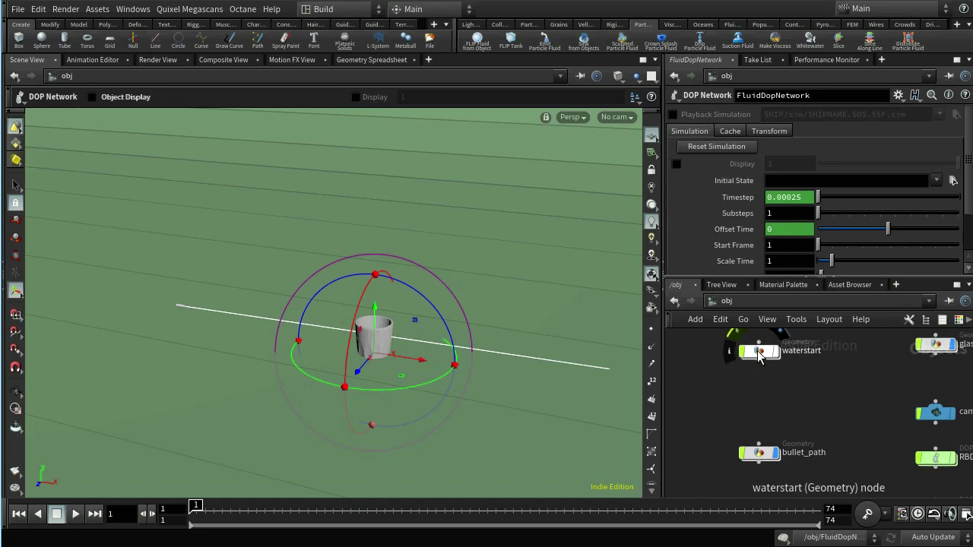
double_click(758, 352)
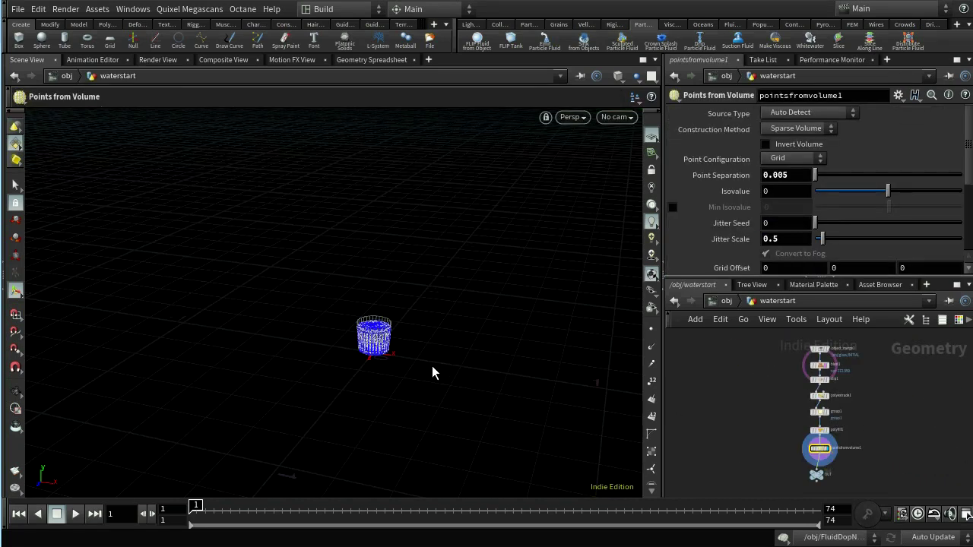
scroll(857, 435, "up", 3)
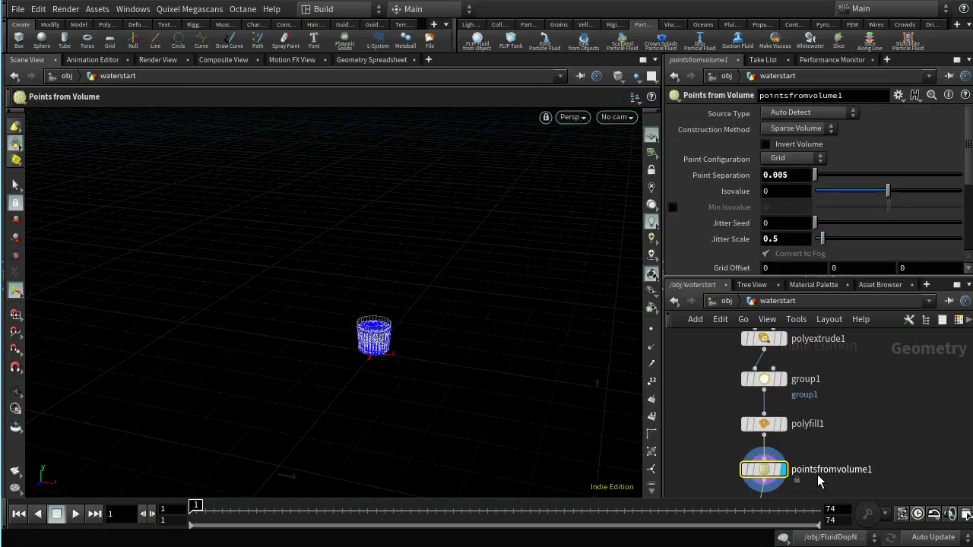
scroll(817, 474, "up", 2)
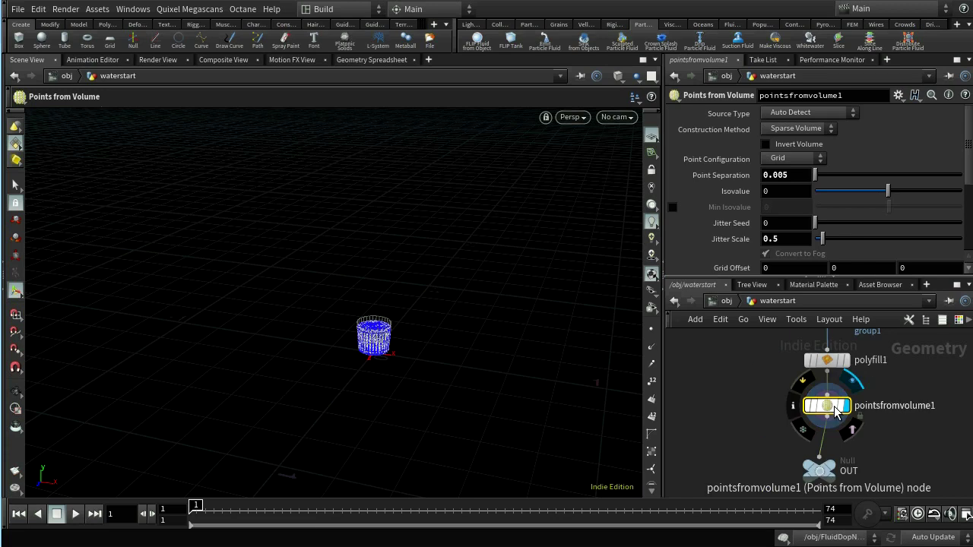
left_click(720, 303)
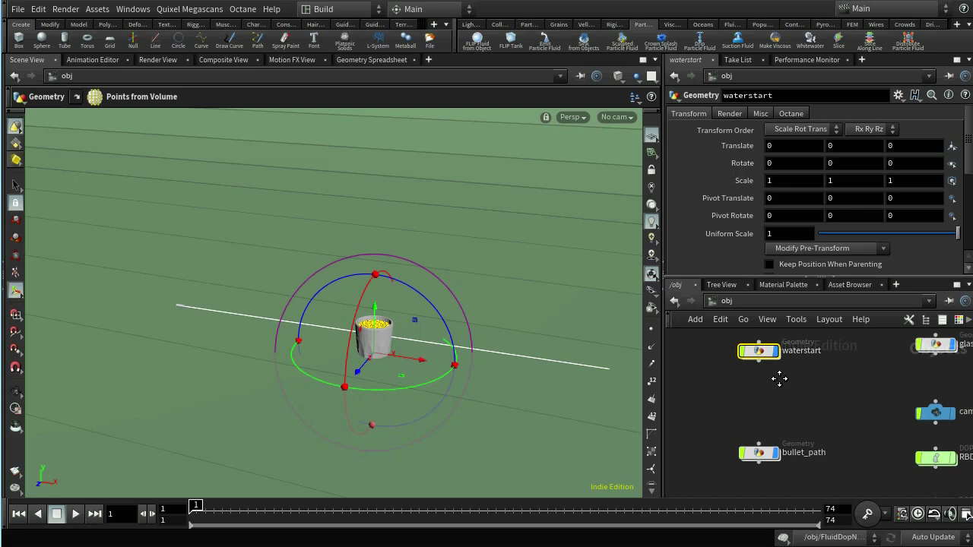
- Turn the selected waterstart object into a FLIP fluid with FLIP Fluid from Object
middle_click_drag(779, 379, 817, 424)
left_click_drag(738, 353, 853, 441)
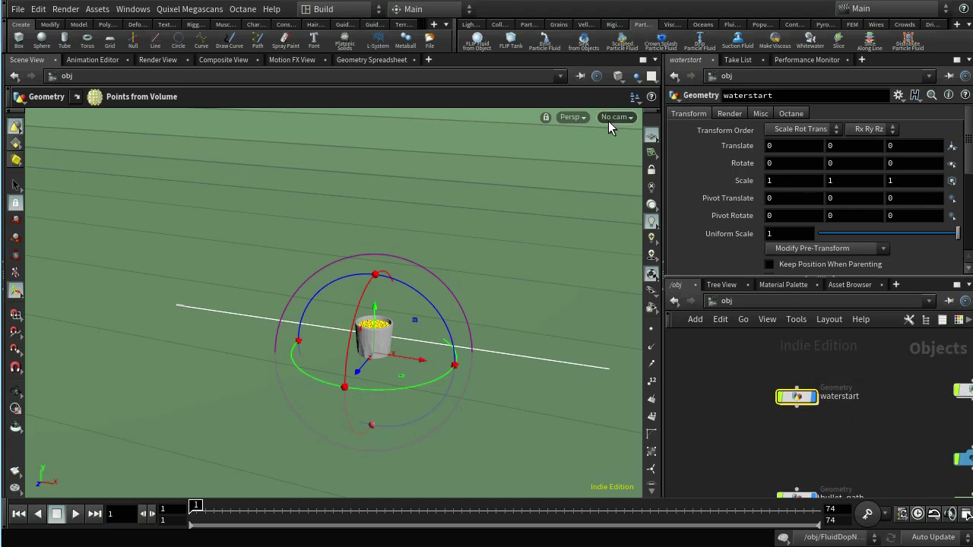
left_click(477, 42)
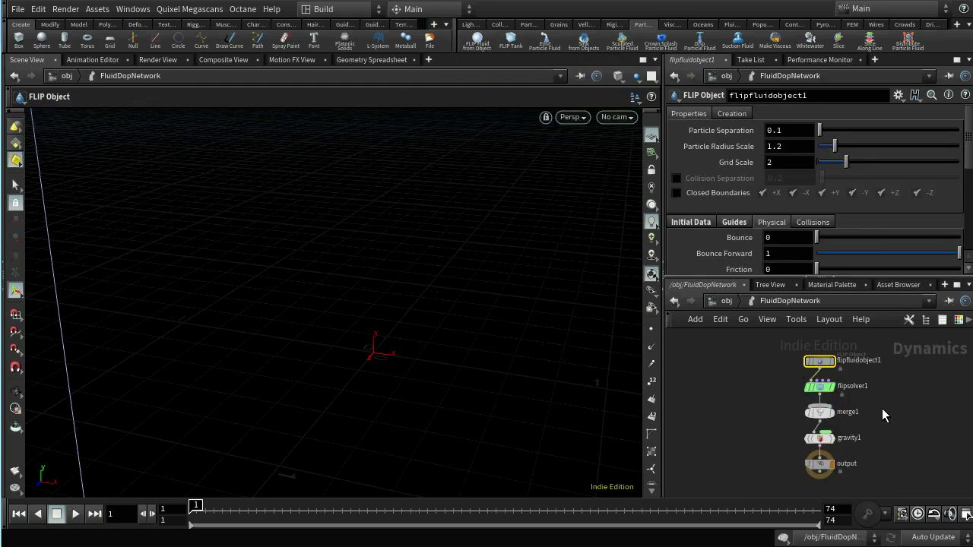
- Move the flipfluidobject1 node off to the side of flipsolver1 to make room in the fluid network
scroll(846, 382, "up", 2)
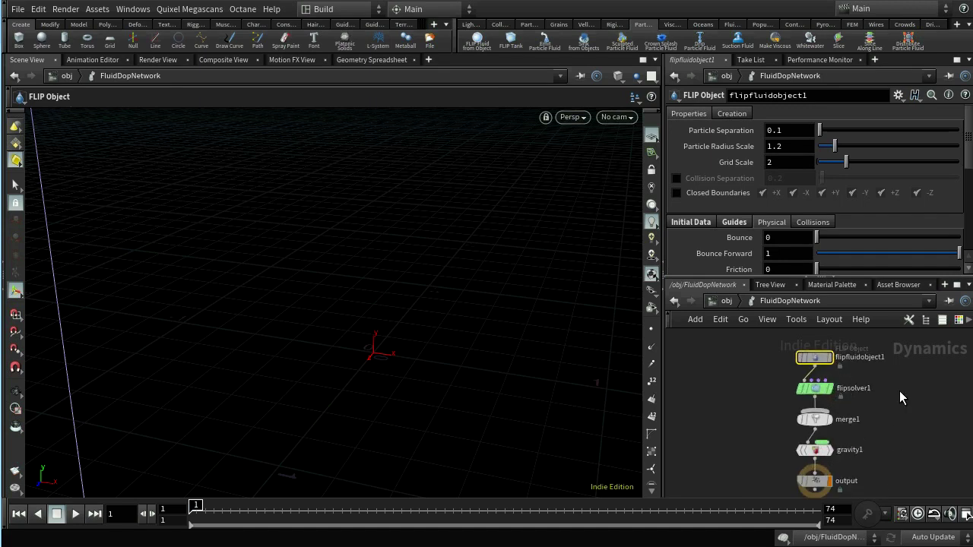
middle_click_drag(893, 435, 878, 453)
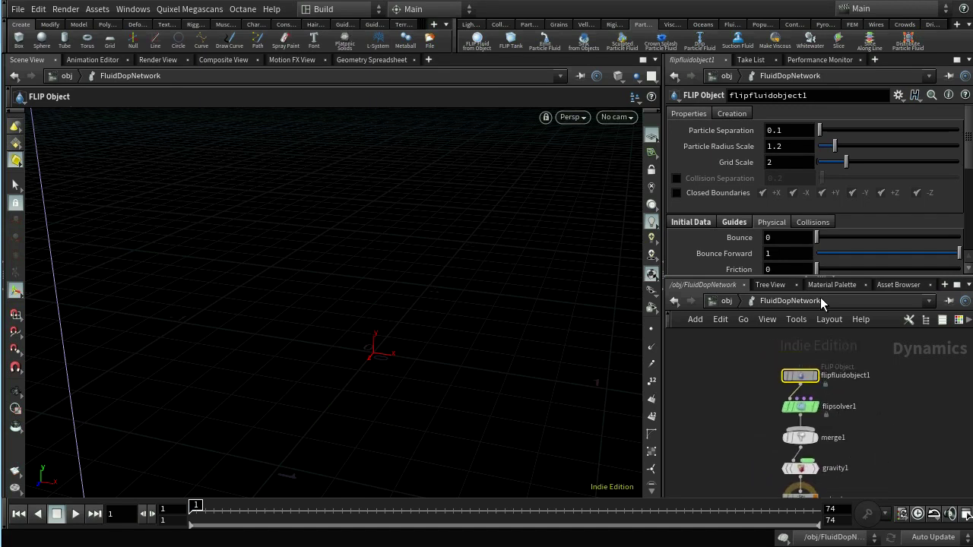
left_click_drag(798, 375, 714, 371)
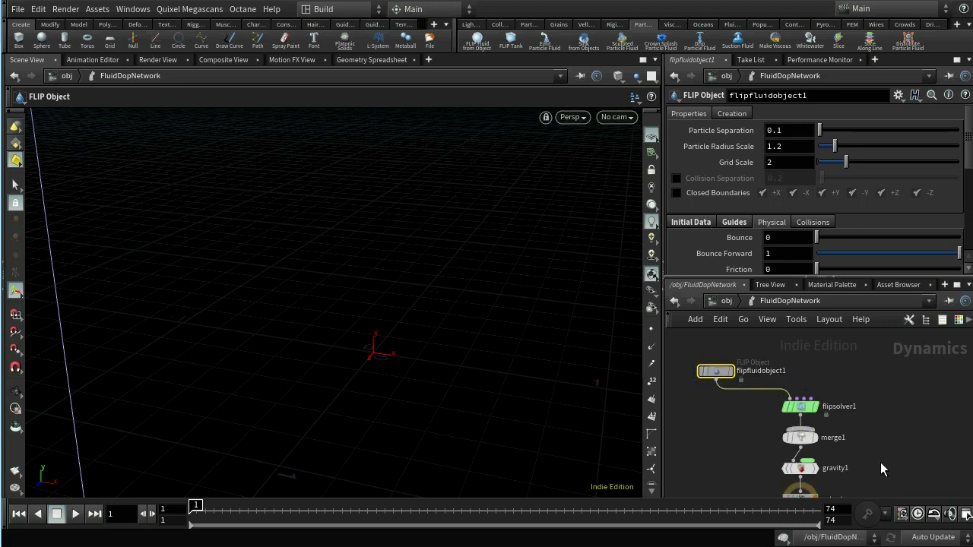
middle_click_drag(706, 436, 769, 449)
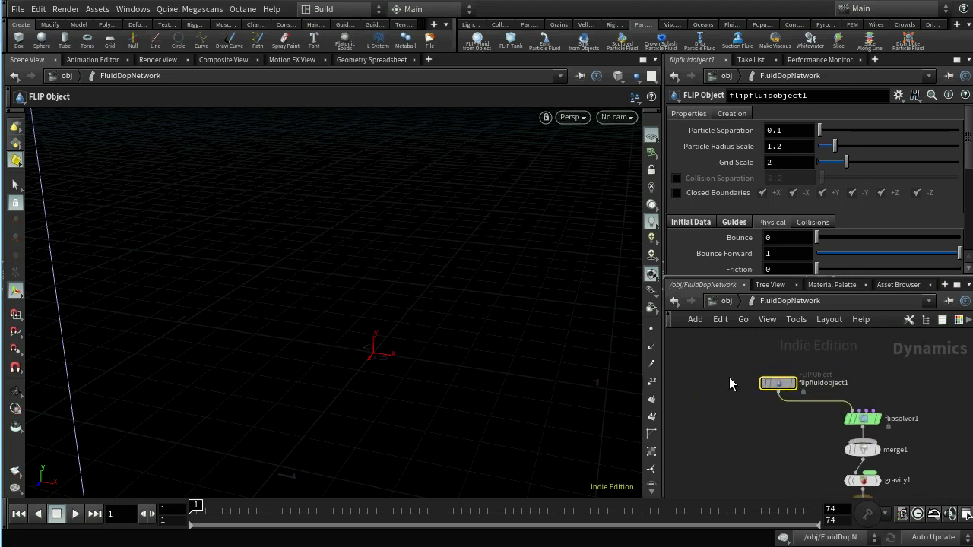
- Set the input type of flipfluidobject1's initial data to Particle Field
left_click_drag(717, 356, 807, 410)
scroll(970, 157, "down", 2)
scroll(764, 125, "up", 2)
left_click(707, 219)
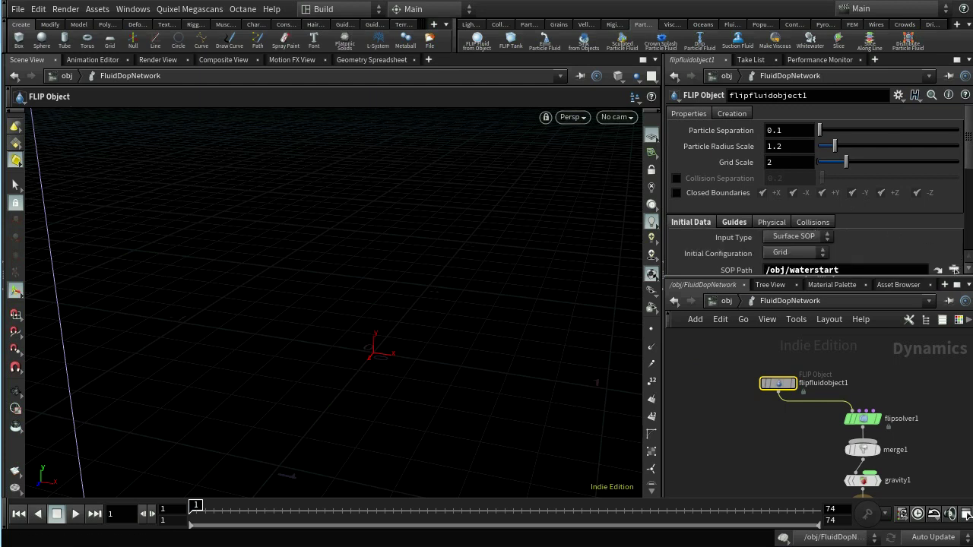
scroll(970, 163, "down", 2)
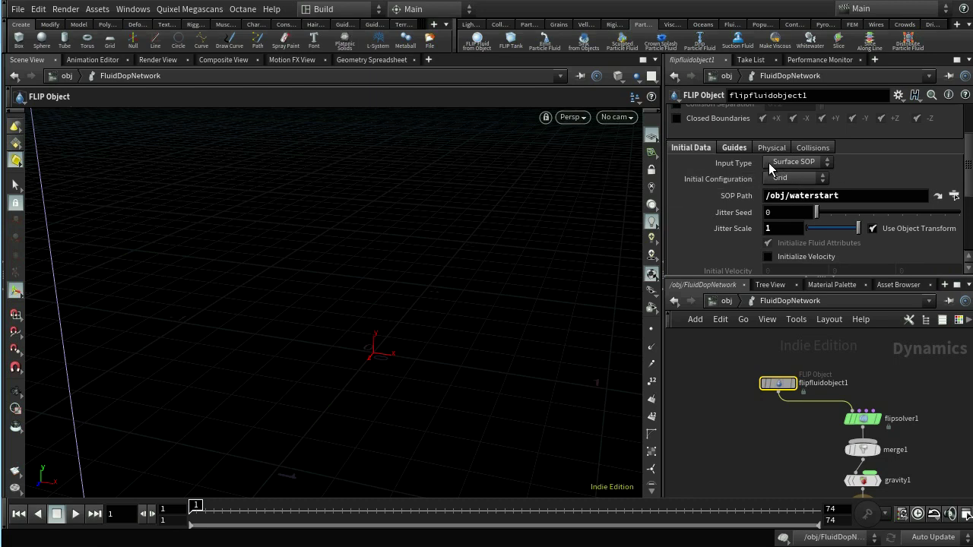
left_click(820, 161)
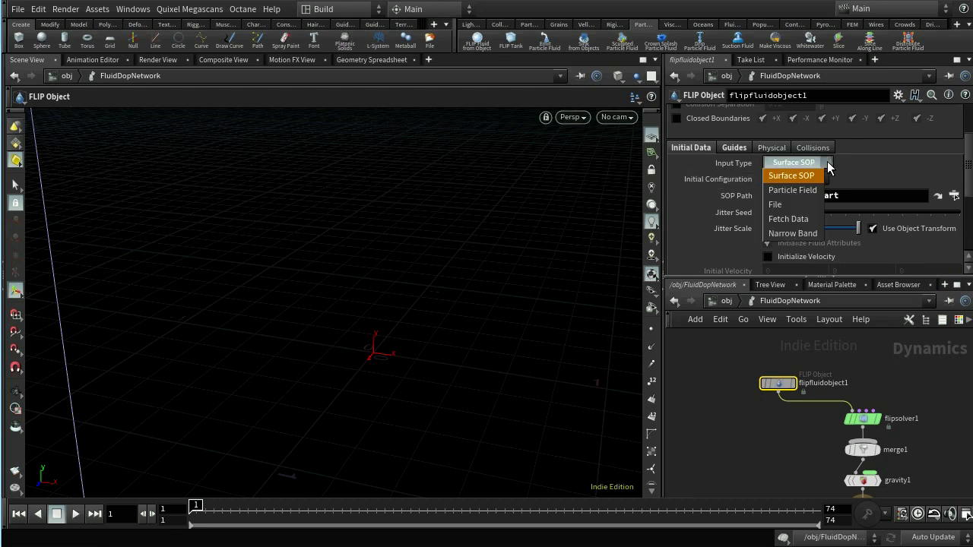
left_click(814, 190)
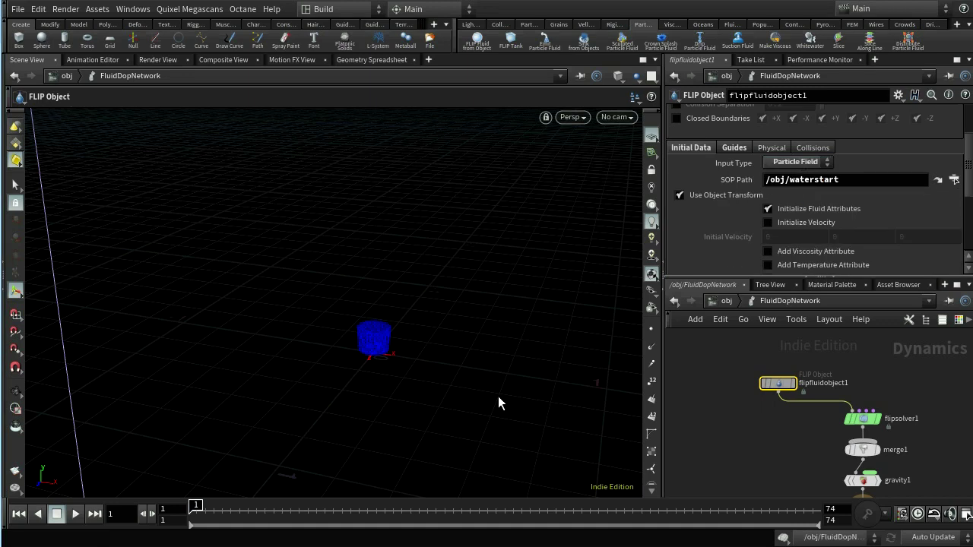
- Examine flipfluidobject1's creation, guides, physical and initial data settings
scroll(708, 202, "up", 3)
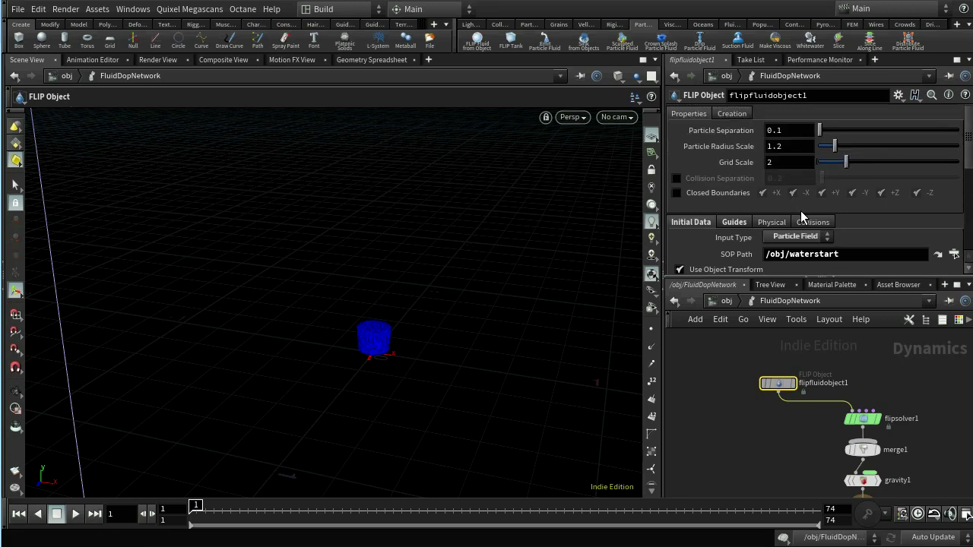
left_click(733, 114)
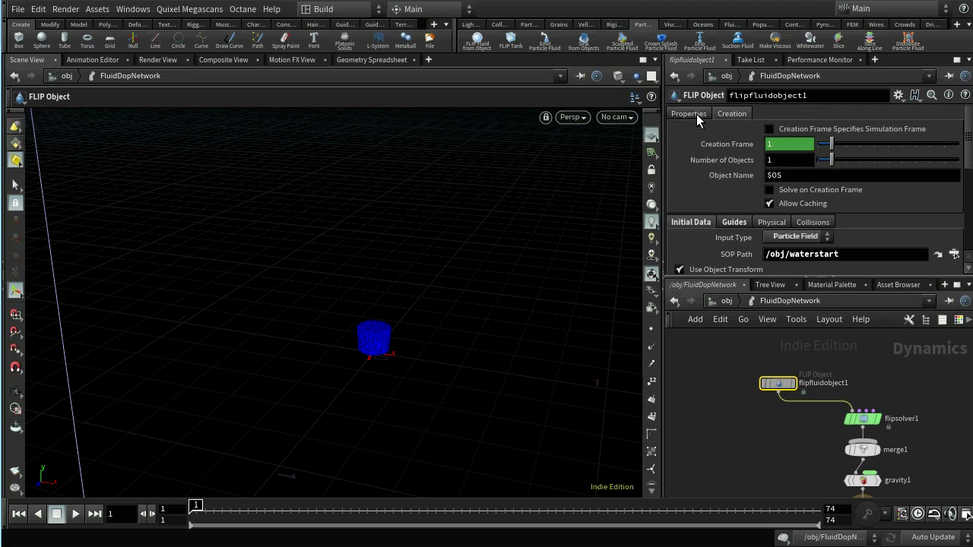
left_click(692, 114)
left_click(730, 222)
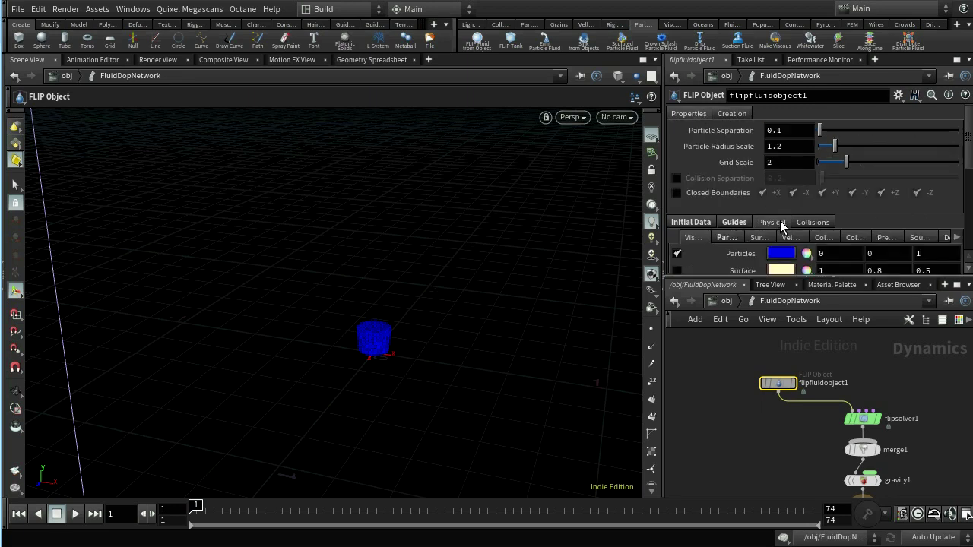
left_click(774, 222)
left_click(703, 222)
scroll(899, 201, "down", 6)
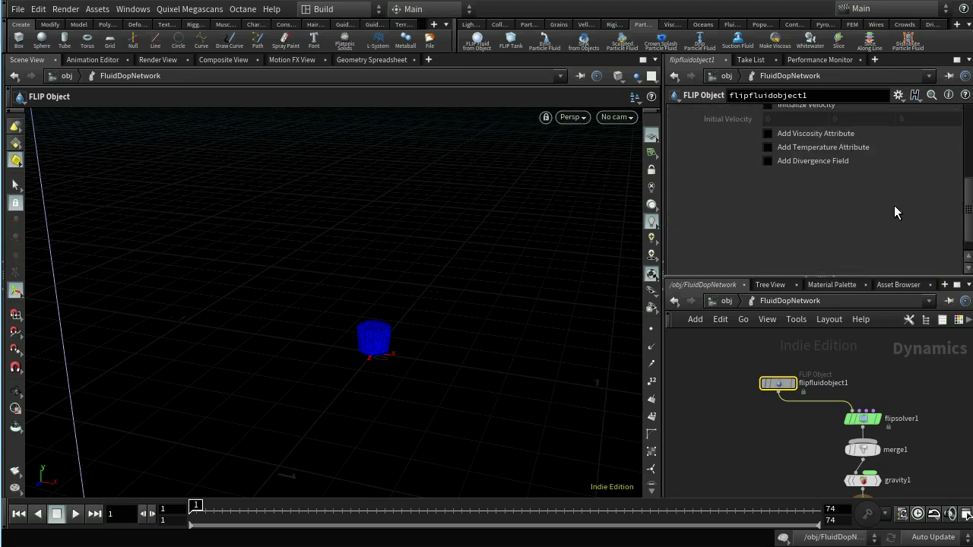
scroll(895, 205, "up", 6)
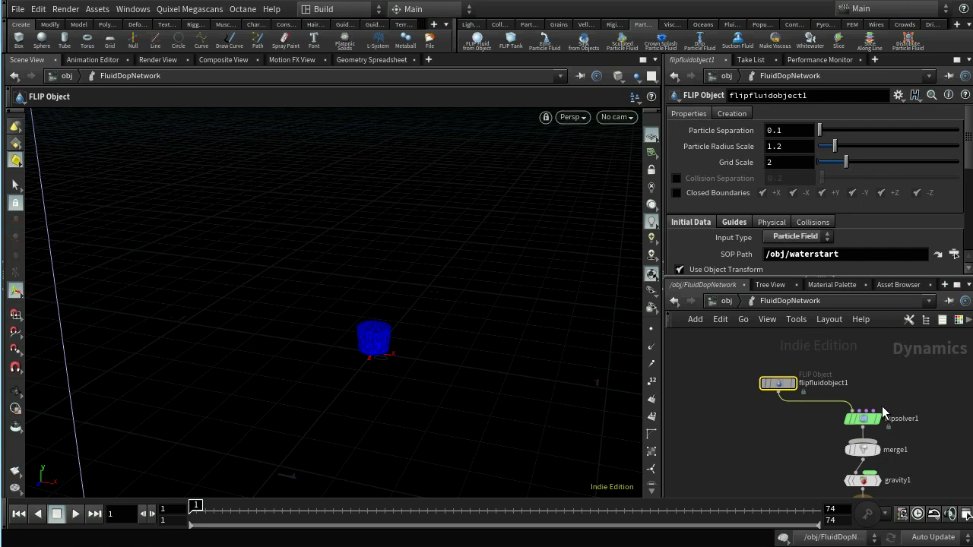
- Set the volume limits Box Size of flipsolver1 to 2, 2, 2
left_click(863, 419)
scroll(833, 204, "up", 3)
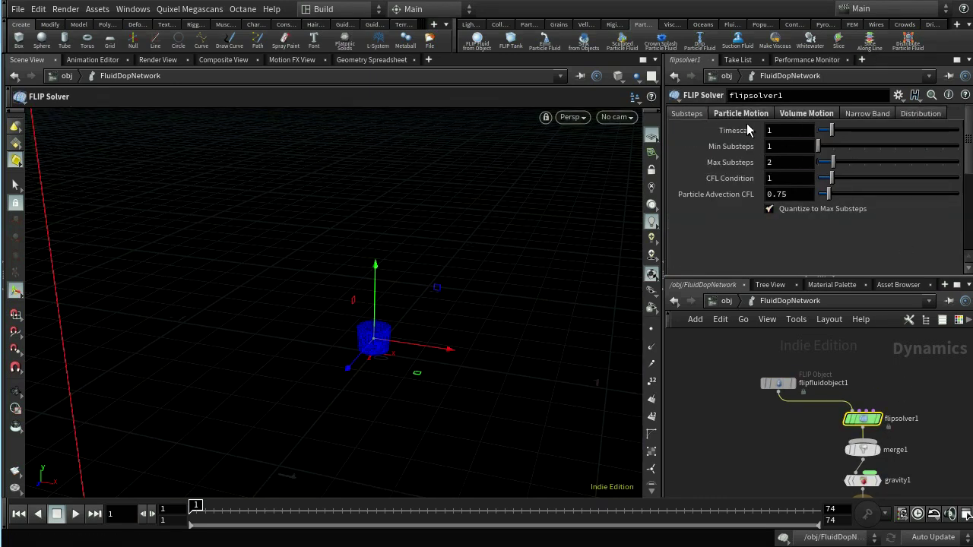
left_click(807, 115)
scroll(902, 241, "down", 3)
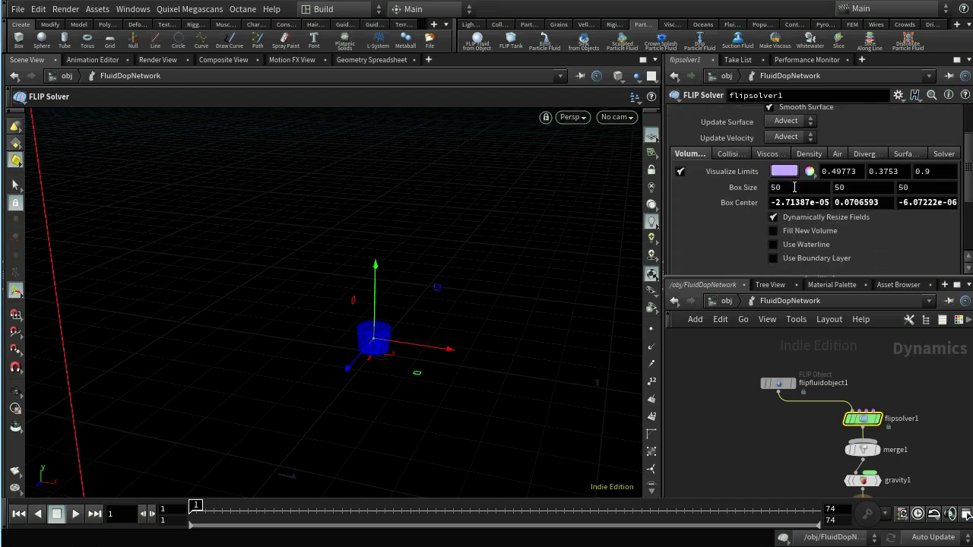
double_click(795, 187)
type("2")
key("Tab")
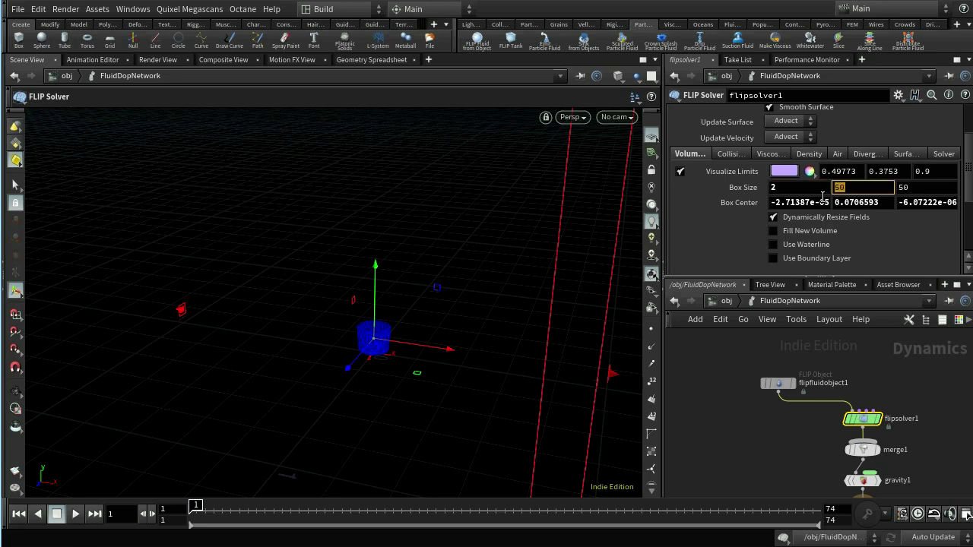
type("2")
key("Tab")
type("2")
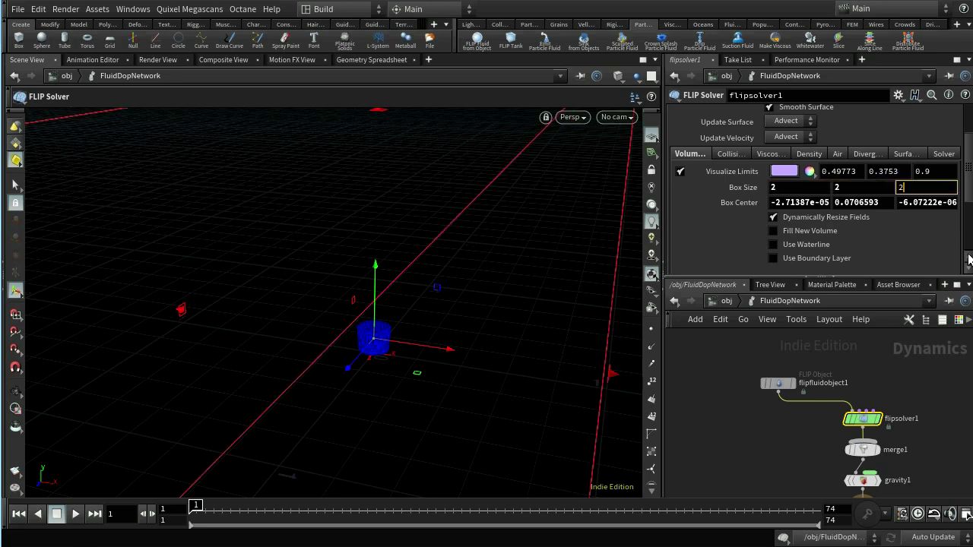
key("Return")
- Reshape the solver's limit box vertically to about 1.49 high, centered at about 0.67 in Y, with its base just beneath the water
key("Escape")
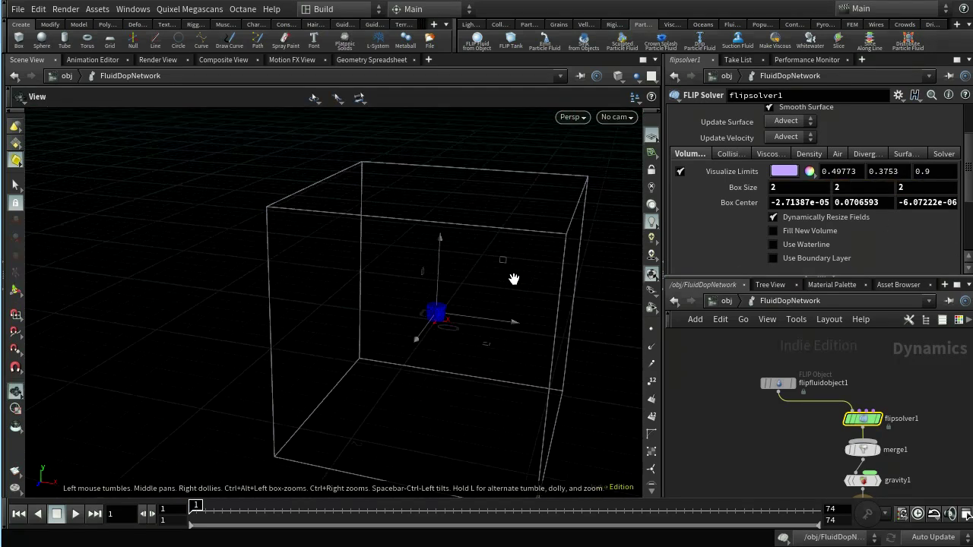
left_click_drag(514, 279, 525, 162)
key("Return")
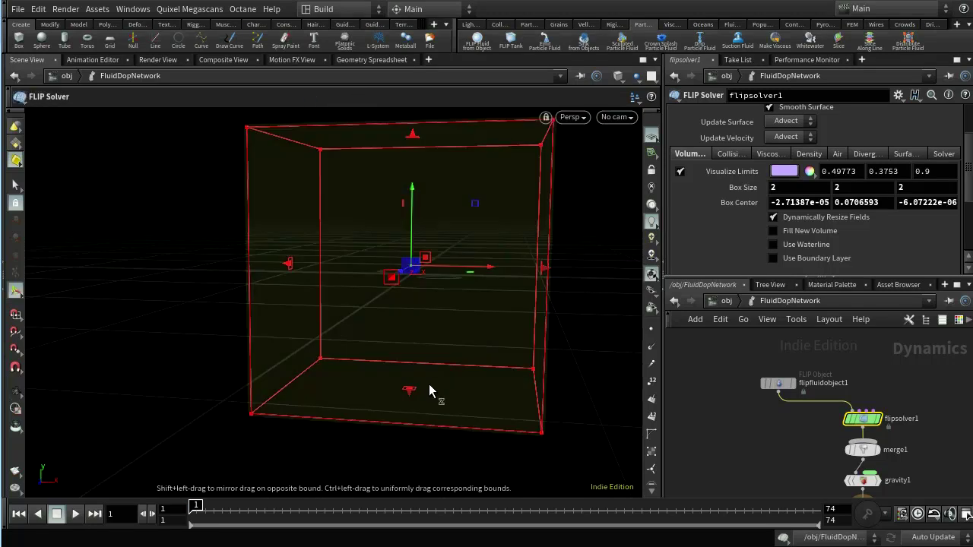
left_click_drag(413, 396, 413, 297)
key("Escape")
left_click_drag(474, 241, 483, 236)
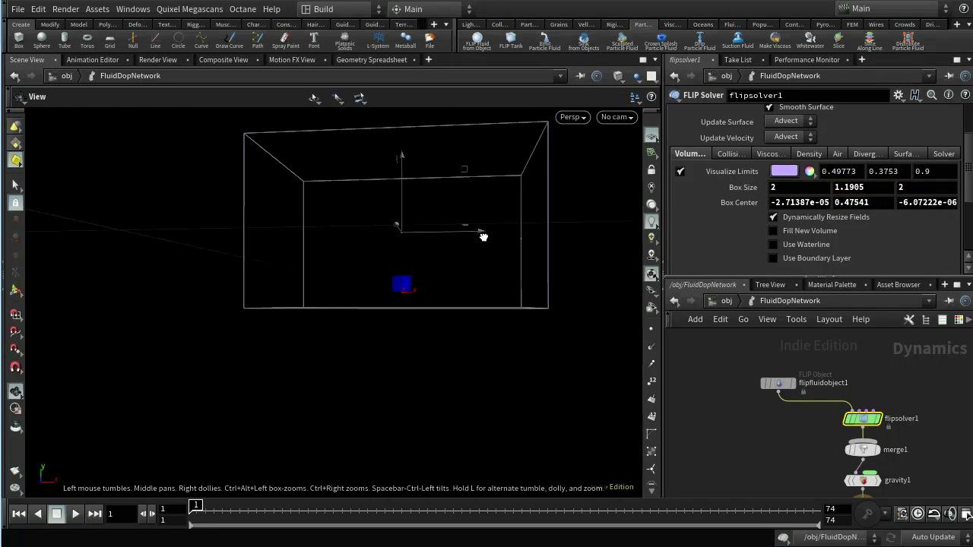
key("Return")
left_click_drag(404, 316, 403, 304)
key("Escape")
mouse_move(404, 173)
left_mouse_down()
mouse_move(410, 346)
mouse_move(410, 185)
left_mouse_up()
key("Return")
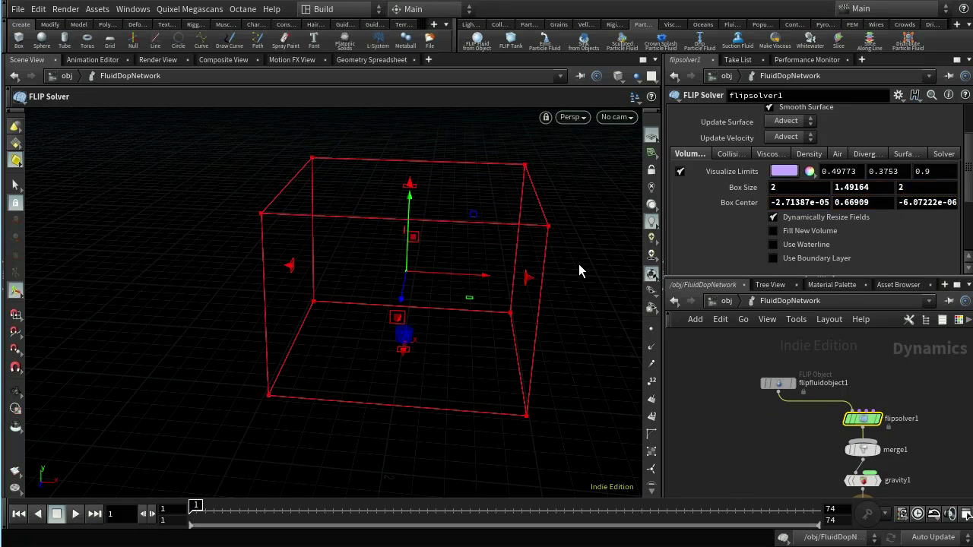
- Add a ground plane collider to the fluid simulation and place groundplane_object2 below groundplane_object1 in the object network
left_click(499, 24)
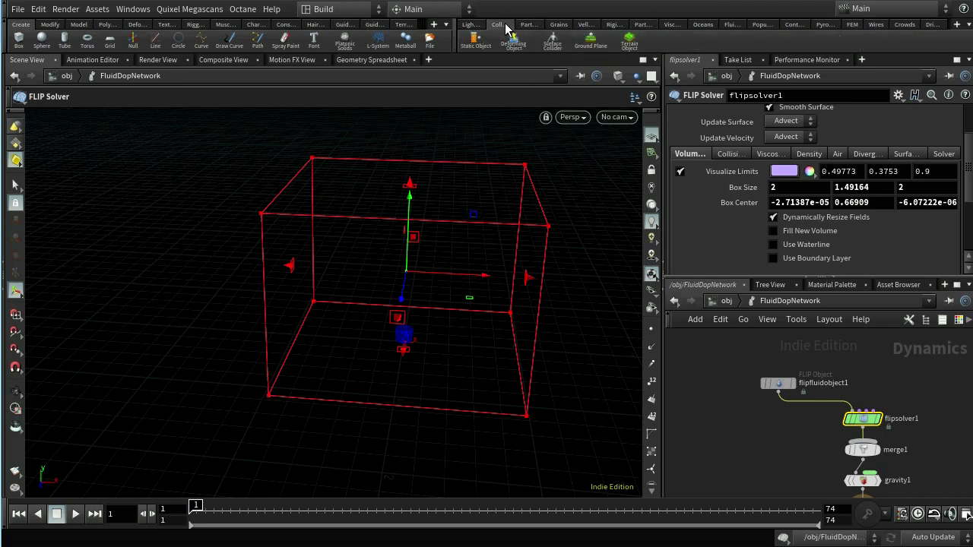
left_click(590, 44)
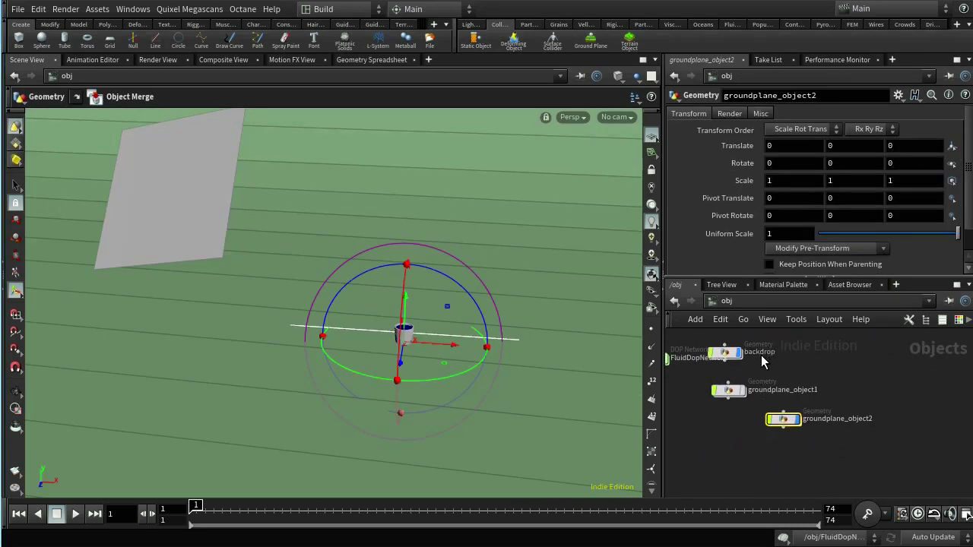
left_click_drag(789, 423, 734, 430)
middle_click_drag(816, 396, 944, 394)
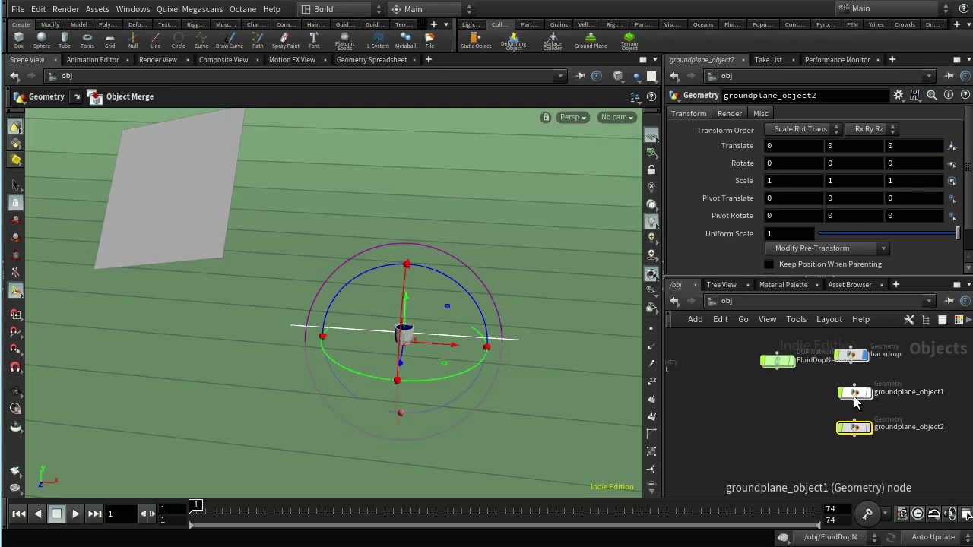
- Reopen FluidDopNetwork, play the fluid simulation as a test, and return to frame 1
double_click(777, 361)
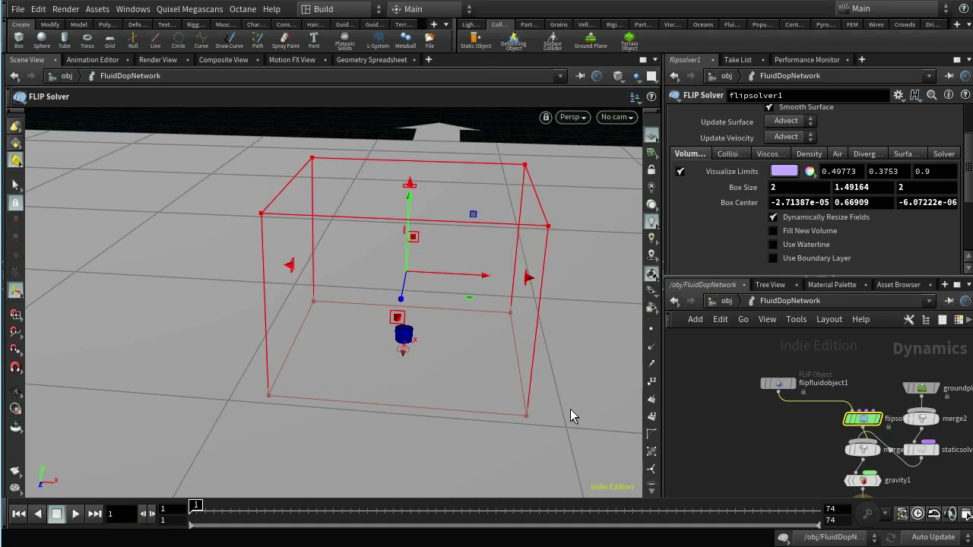
scroll(445, 365, "up", 10)
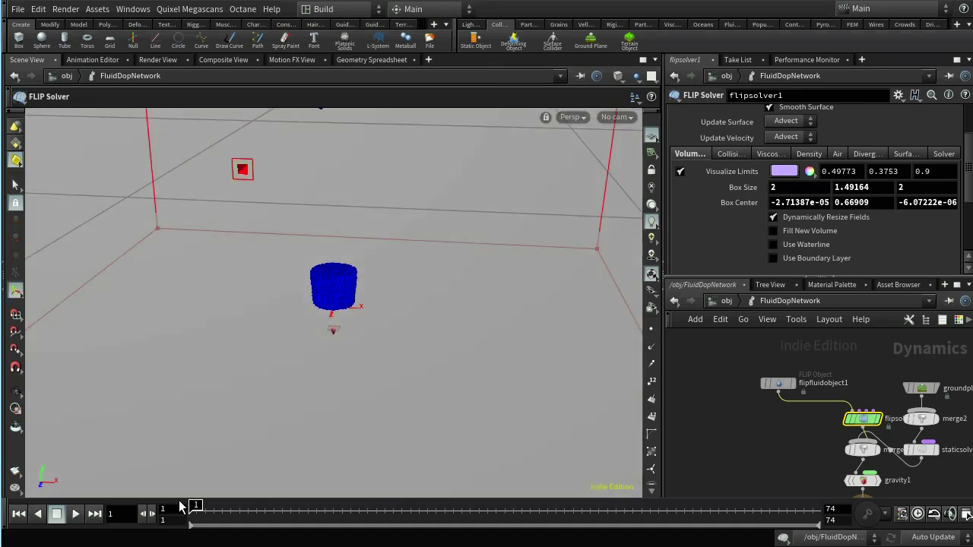
left_click(75, 515)
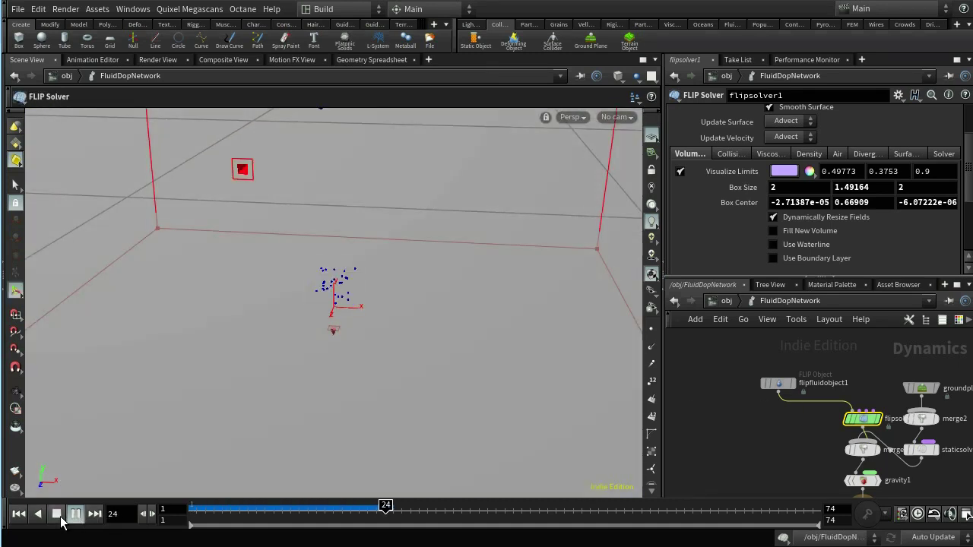
left_click(57, 515)
left_click(19, 514)
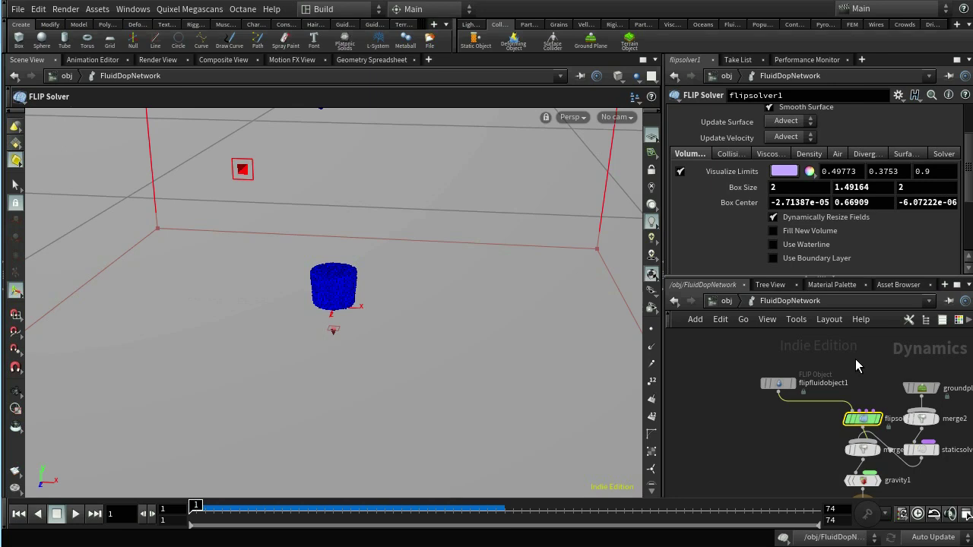
- Copy the Point Separation parameter of pointsfromvolume1 inside the waterstart object
left_click(781, 385)
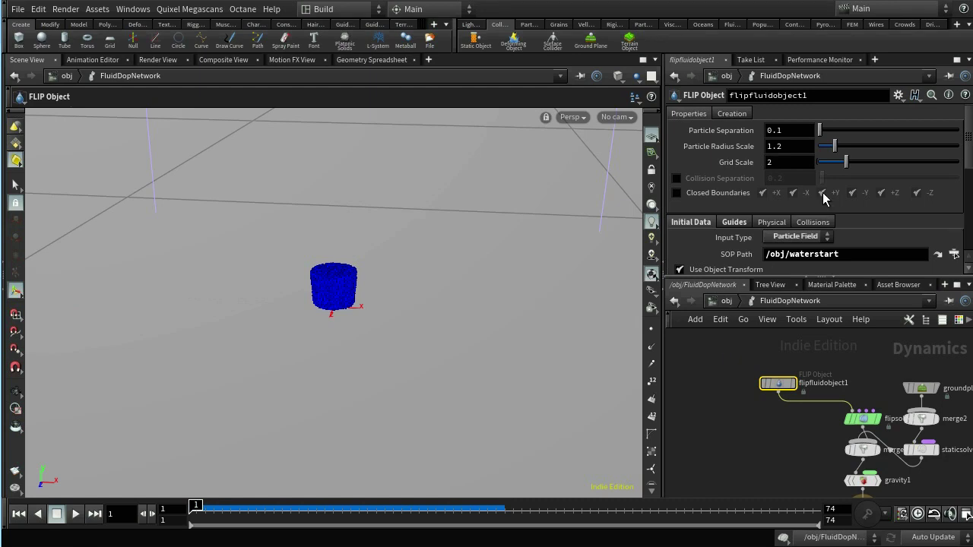
left_click(723, 301)
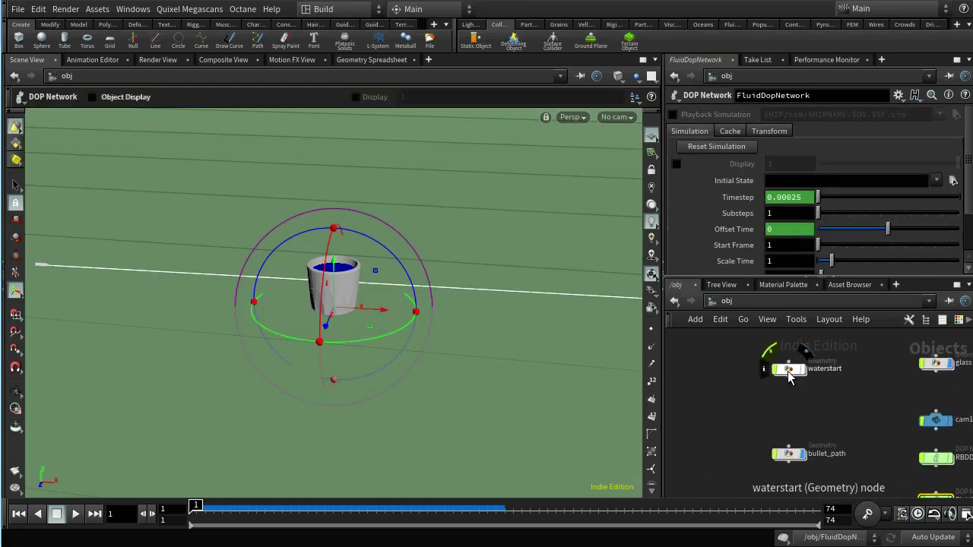
double_click(788, 370)
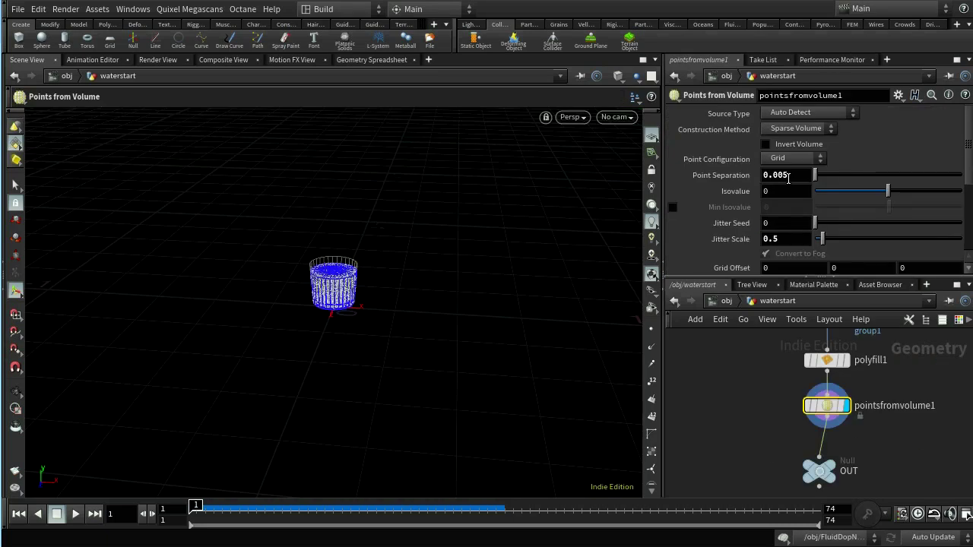
right_click(744, 177)
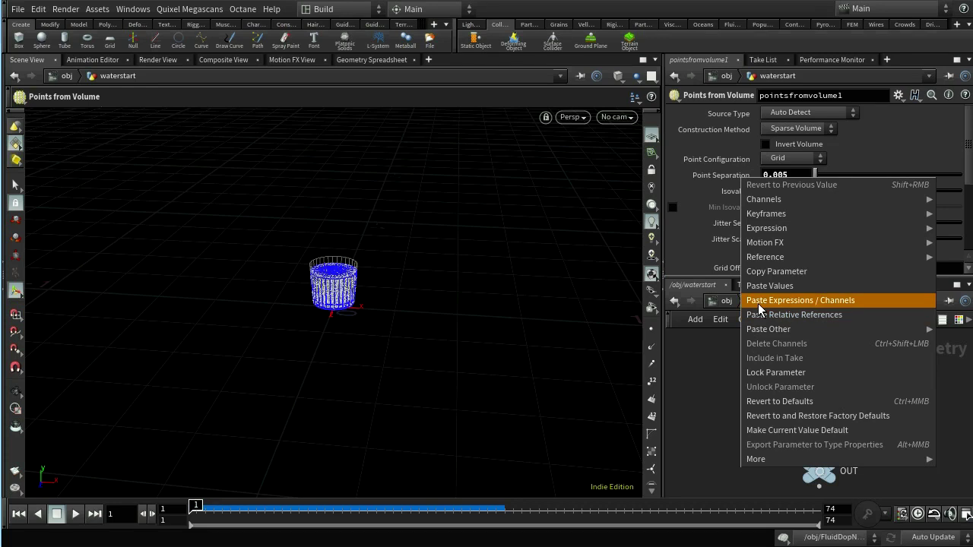
left_click(756, 272)
- Paste the copied parameter as a relative reference into the Particle Separation of flipfluidobject1 in FluidDopNetwork
left_click(724, 301)
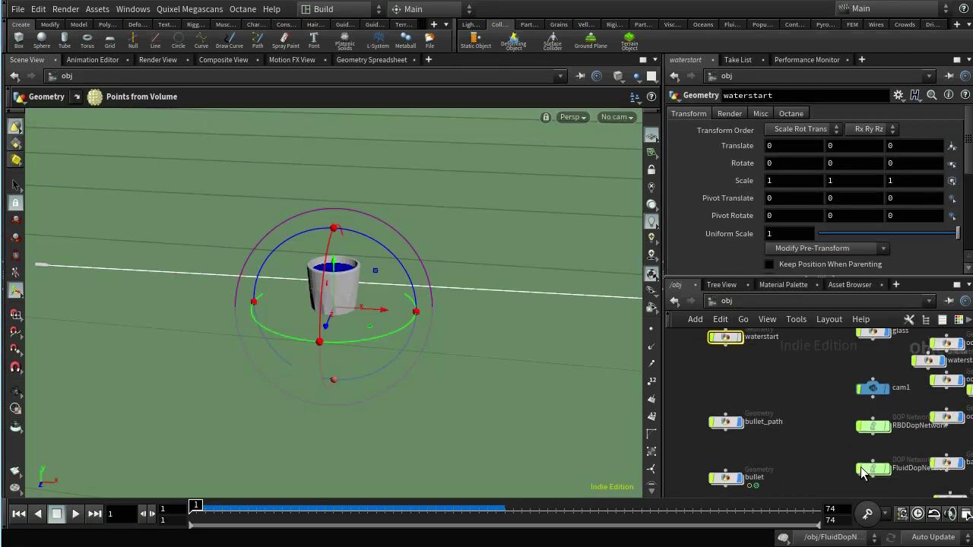
double_click(863, 471)
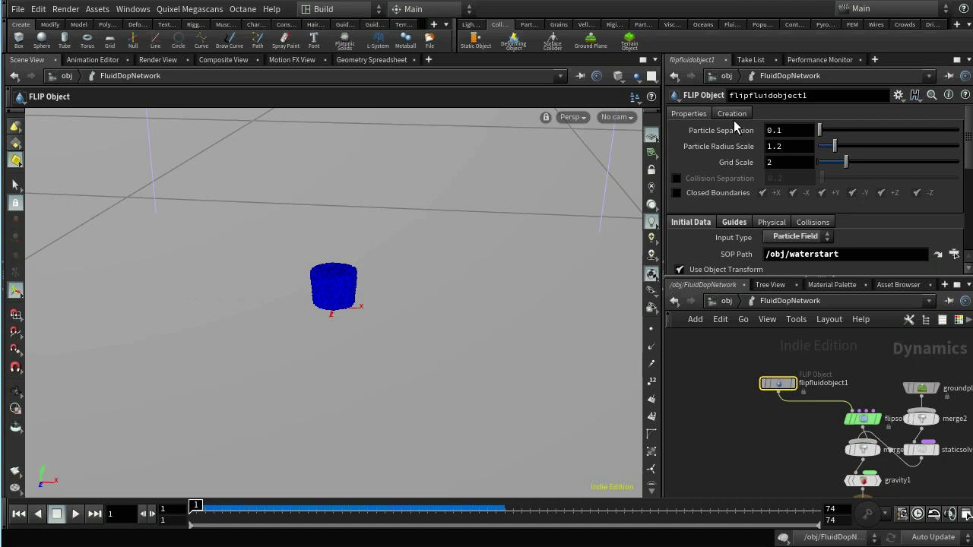
right_click(716, 129)
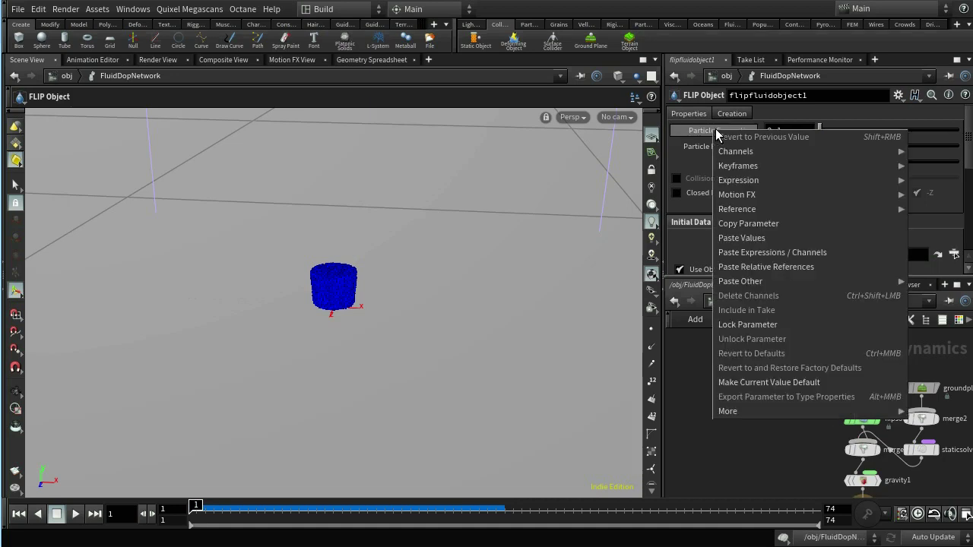
left_click(744, 267)
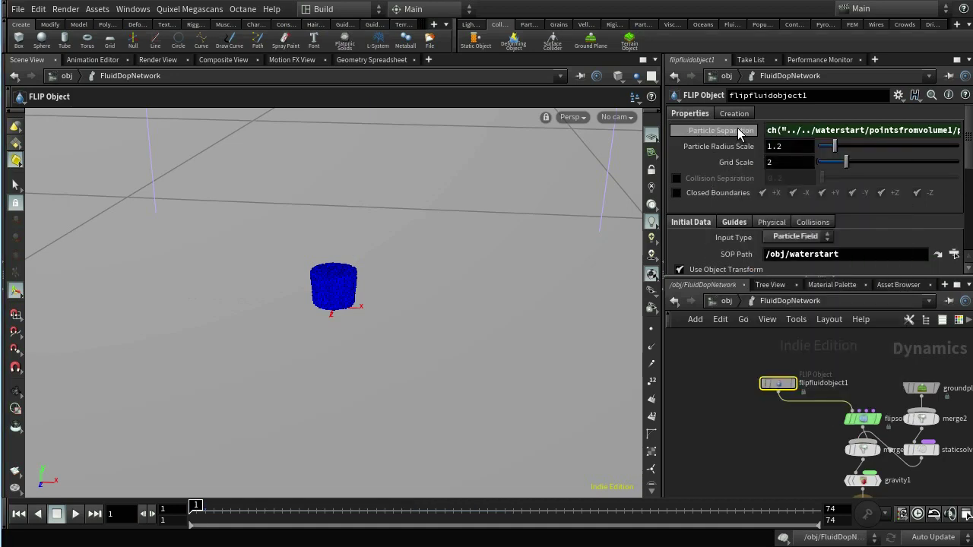
left_click(739, 133)
scroll(736, 131, "down", 1)
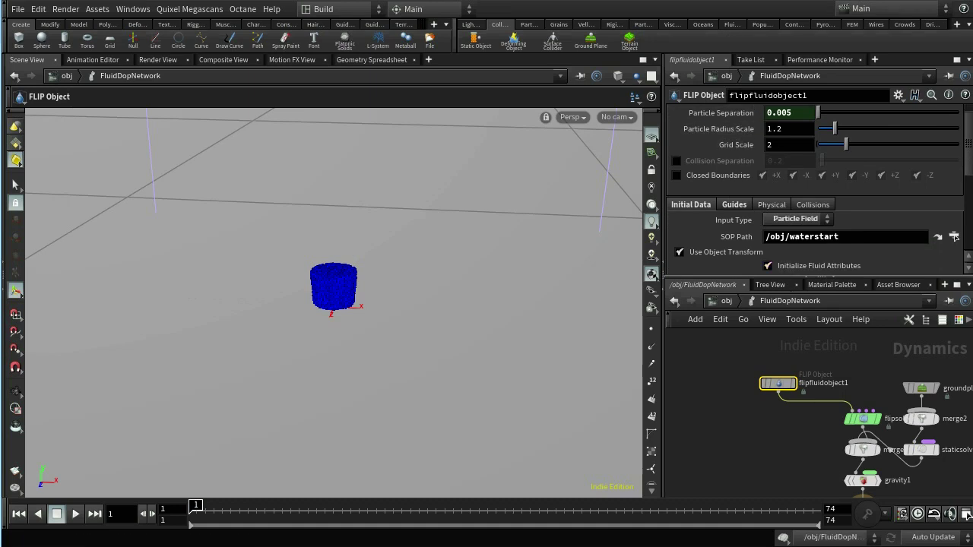
- Play the simulation with the linked particle separation, stop it, and return to frame 1
left_click(74, 515)
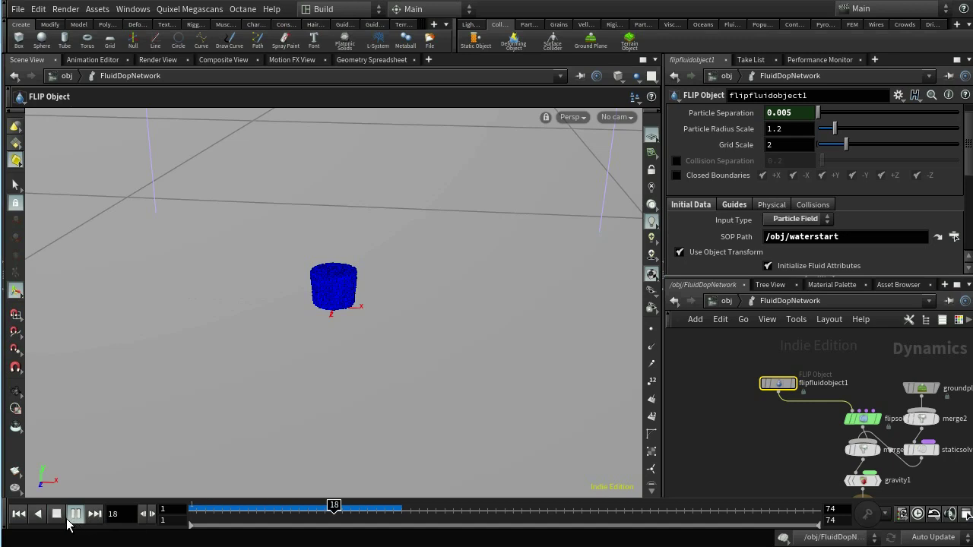
left_click(57, 515)
left_click(18, 515)
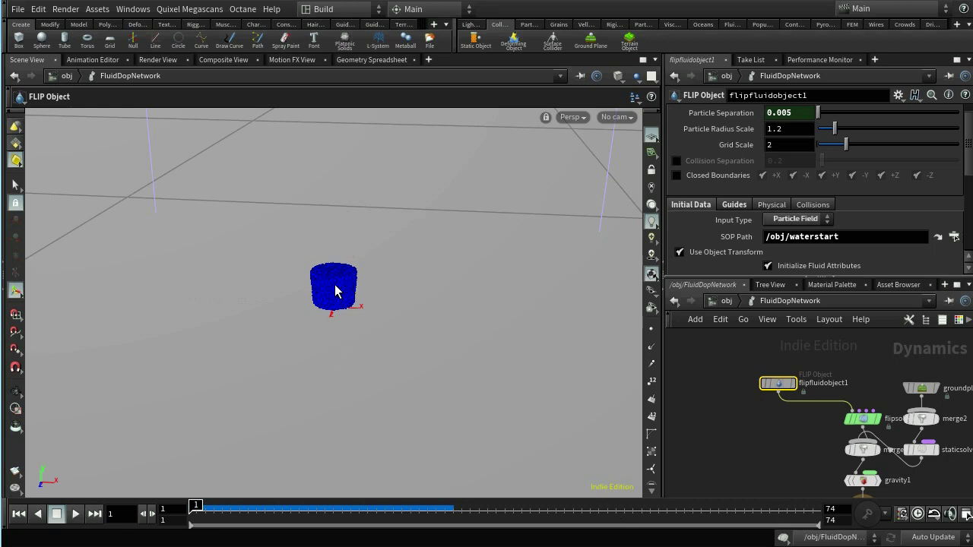
- Automatically lay out all nodes in FluidDopNetwork
middle_click_drag(762, 434, 731, 430)
key("l")
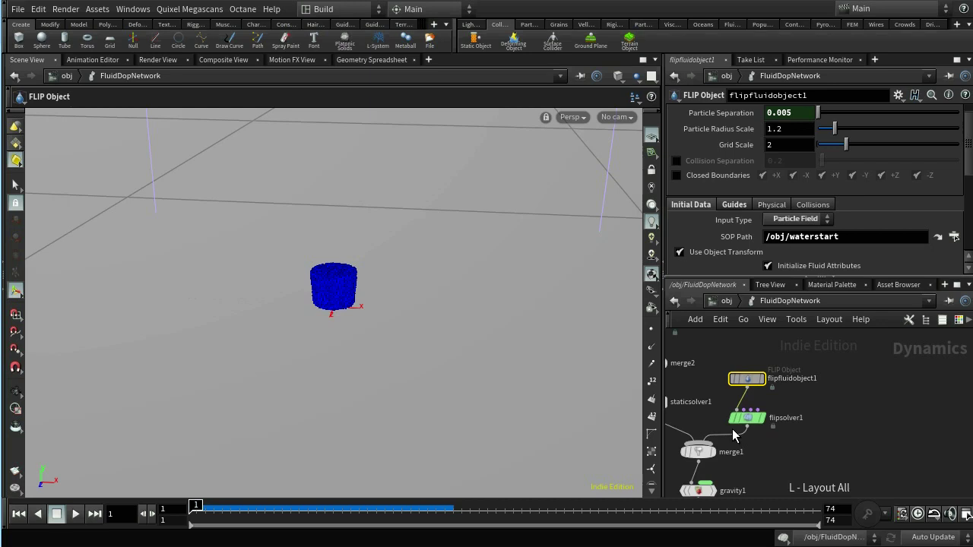
middle_click_drag(839, 402, 961, 454)
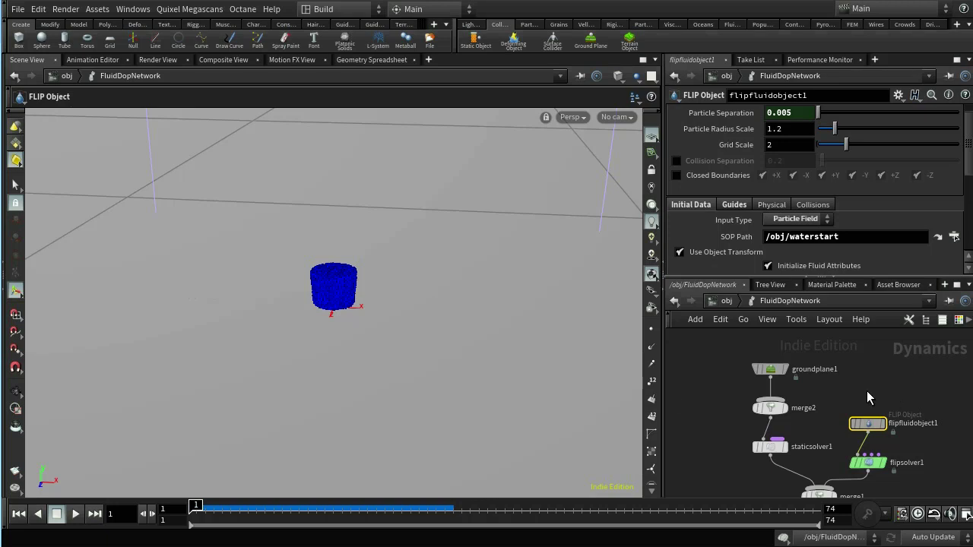
- Add a new Geometry object beside waterstart at the object level and rename it glass_collider
left_click(726, 301)
middle_click_drag(786, 394, 927, 431)
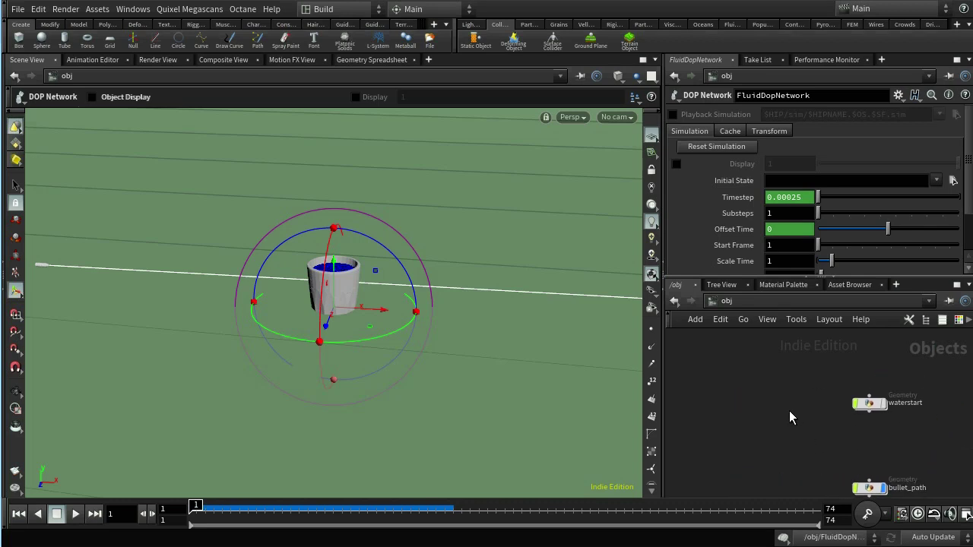
key("Tab")
type("ge")
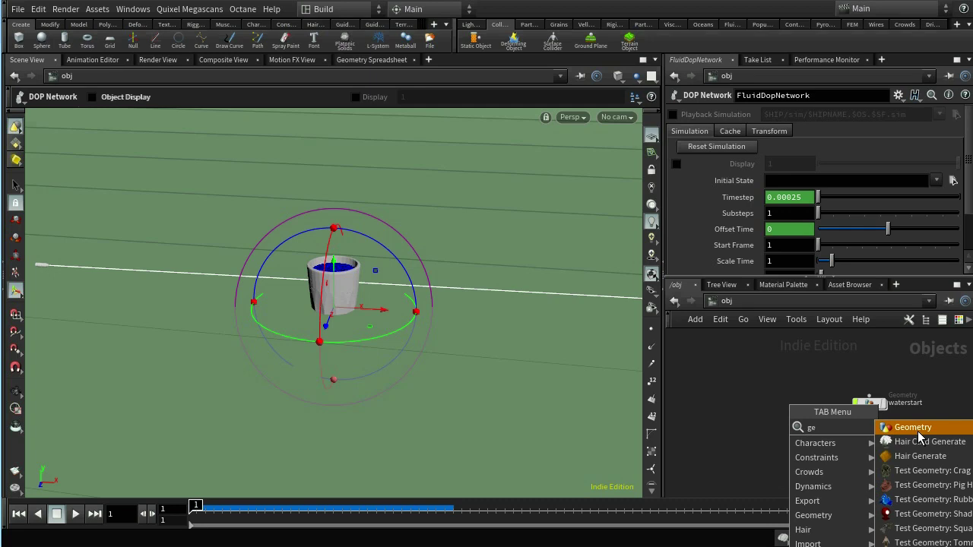
left_click(918, 432)
left_click(792, 402)
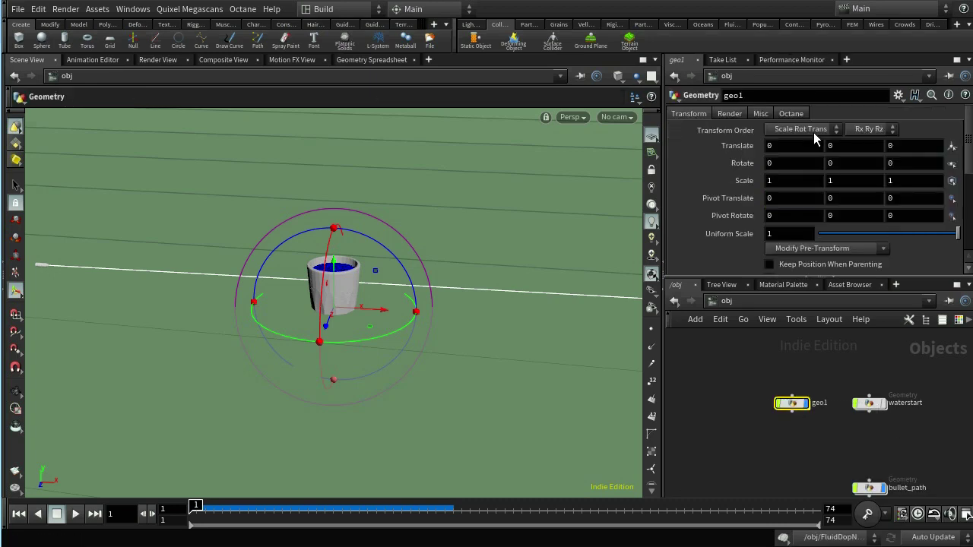
double_click(756, 94)
type("gl")
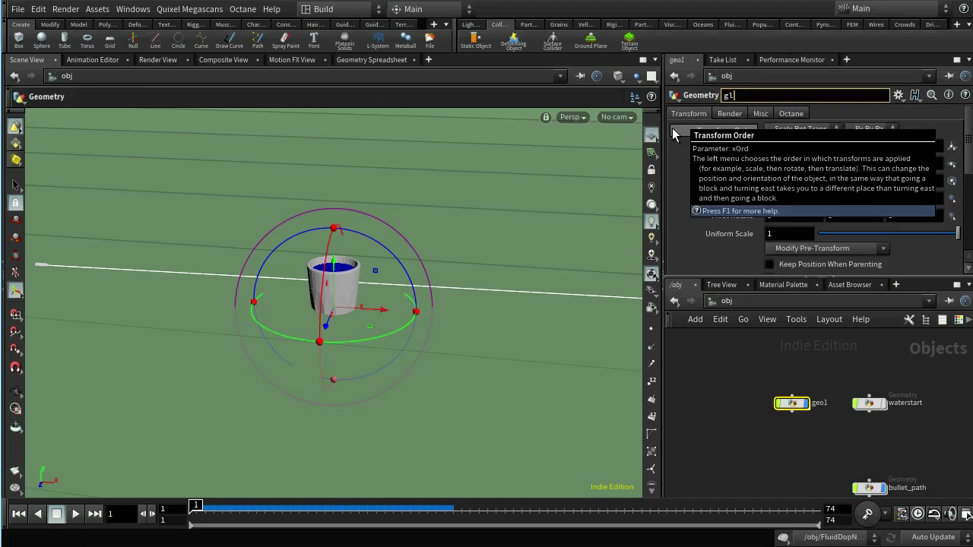
type("ass_collider")
key("Return")
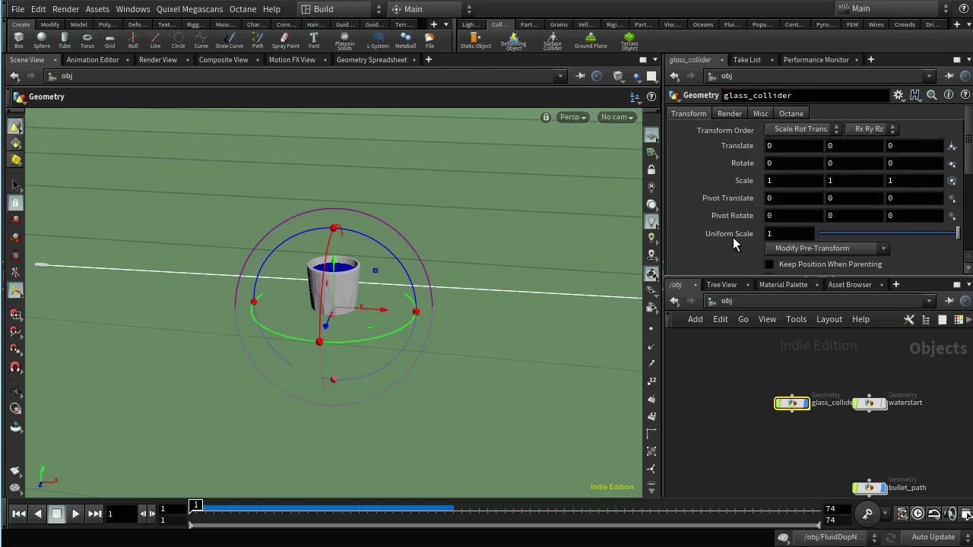
- Inside the glass object, connect a Null node below filecache1 and make it the displayed node
scroll(940, 451, "up", 1)
middle_click_drag(940, 451, 783, 446)
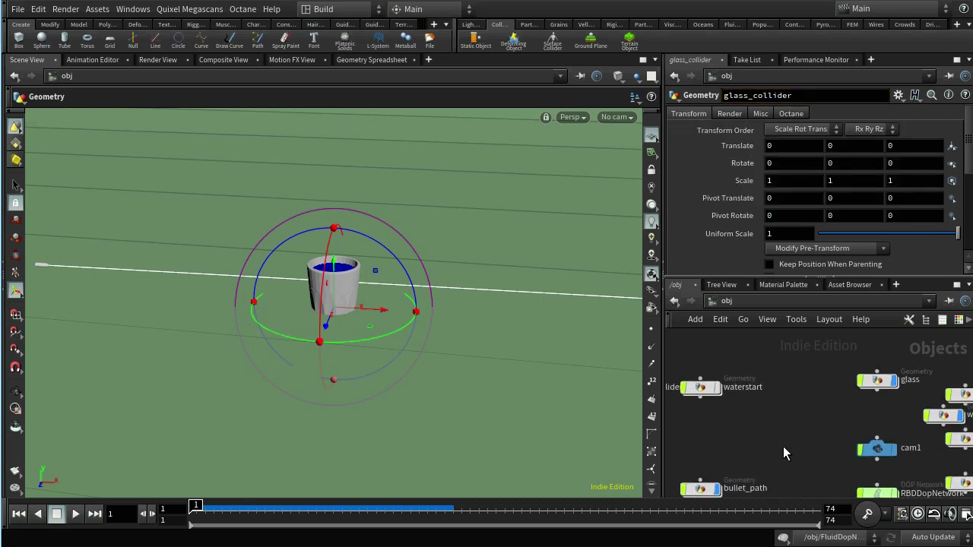
double_click(874, 380)
scroll(902, 363, "up", 5)
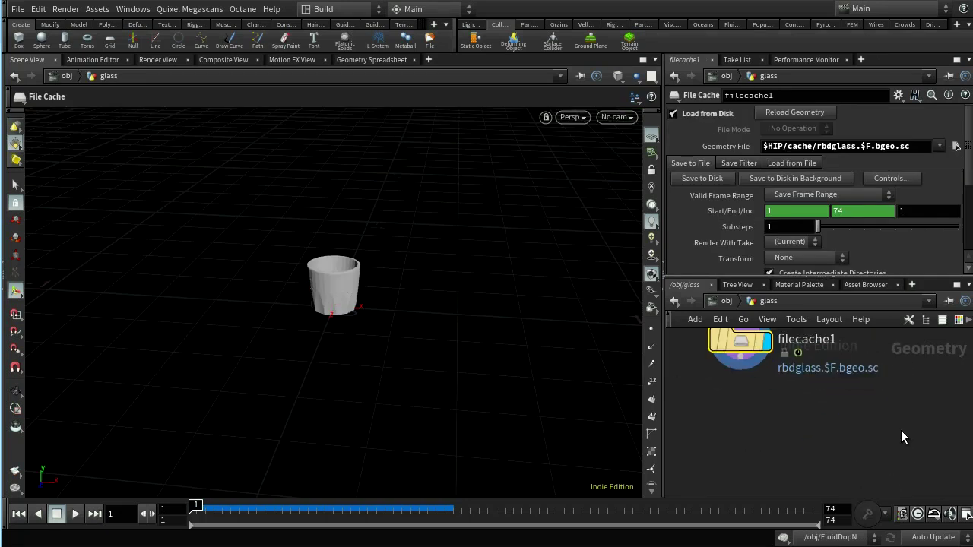
scroll(901, 430, "down", 3)
key("Tab")
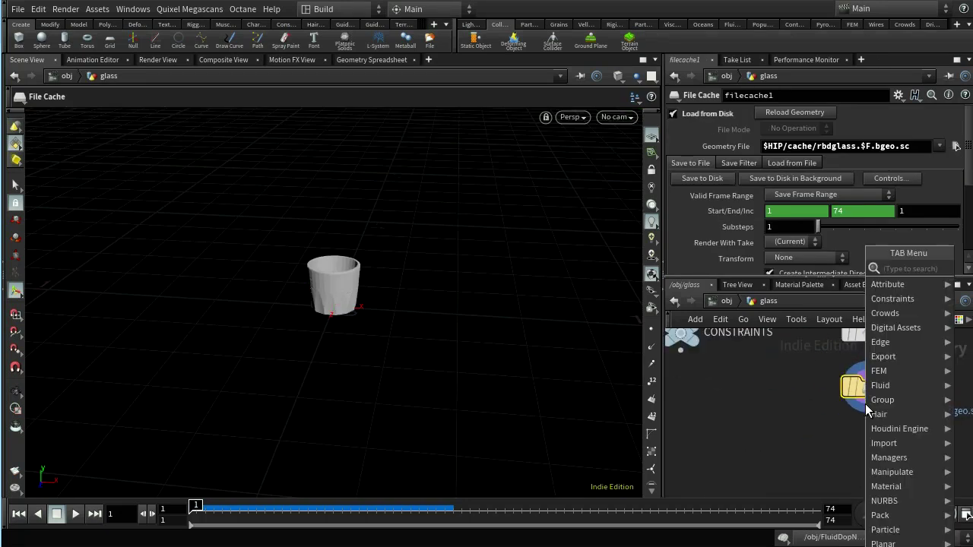
type("null")
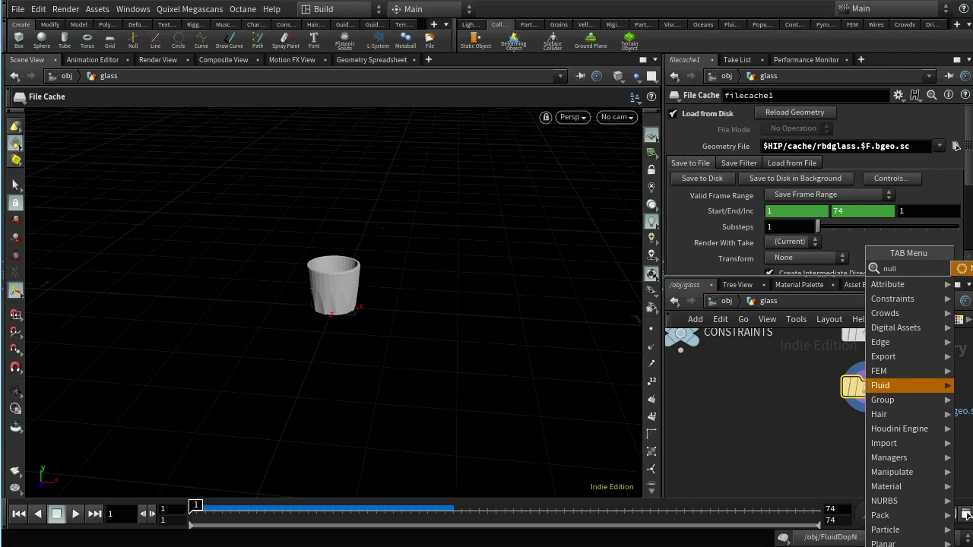
key("Return")
left_click(868, 431)
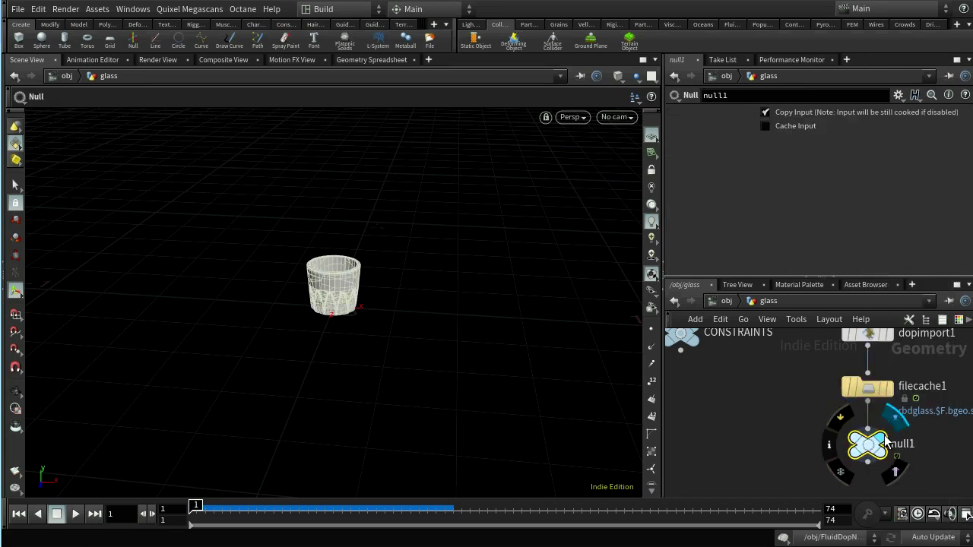
left_click(884, 436)
- Rename the new Null node in the glass object RBD_OUT
left_click_drag(733, 96, 595, 113)
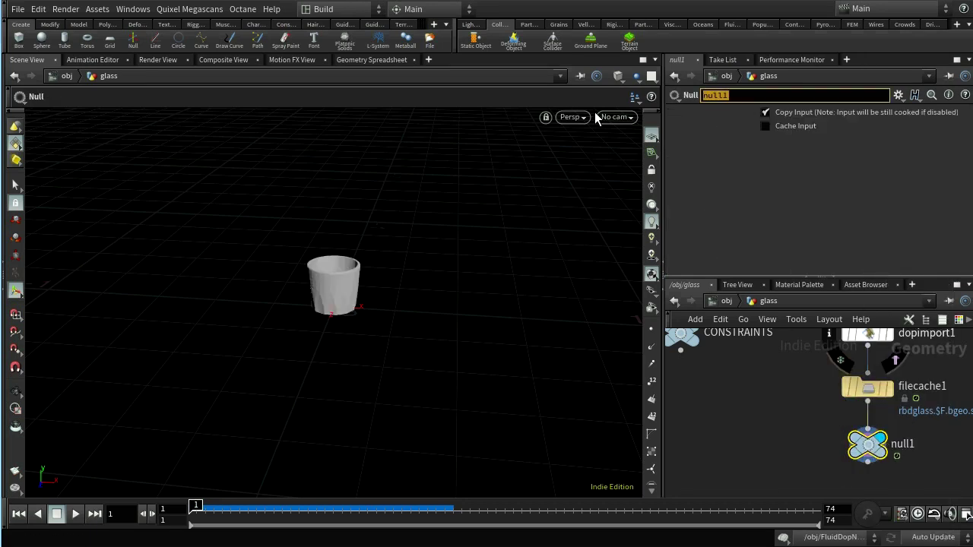
type("RBD_OUT")
key("Return")
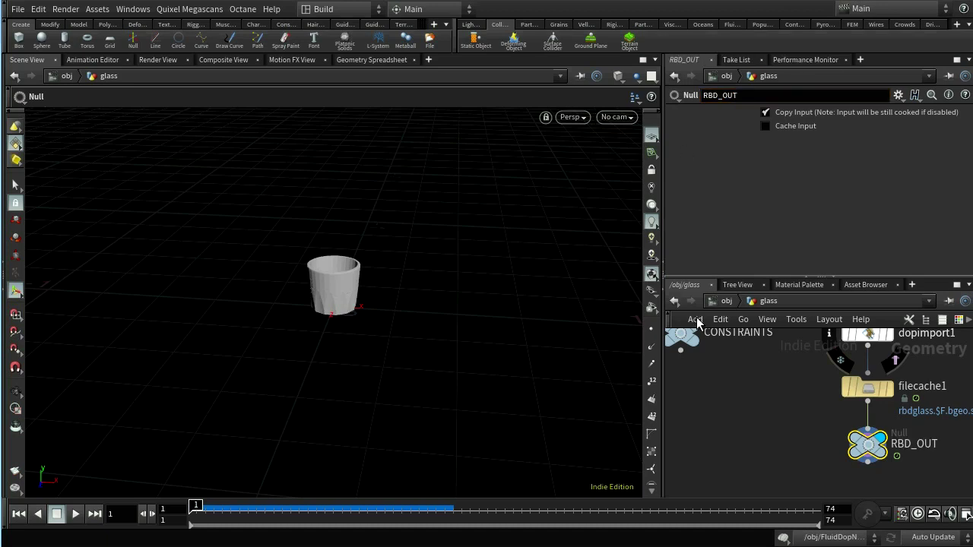
- Return to the object level, enter glass_collider, and add an Object Merge node
left_click(726, 301)
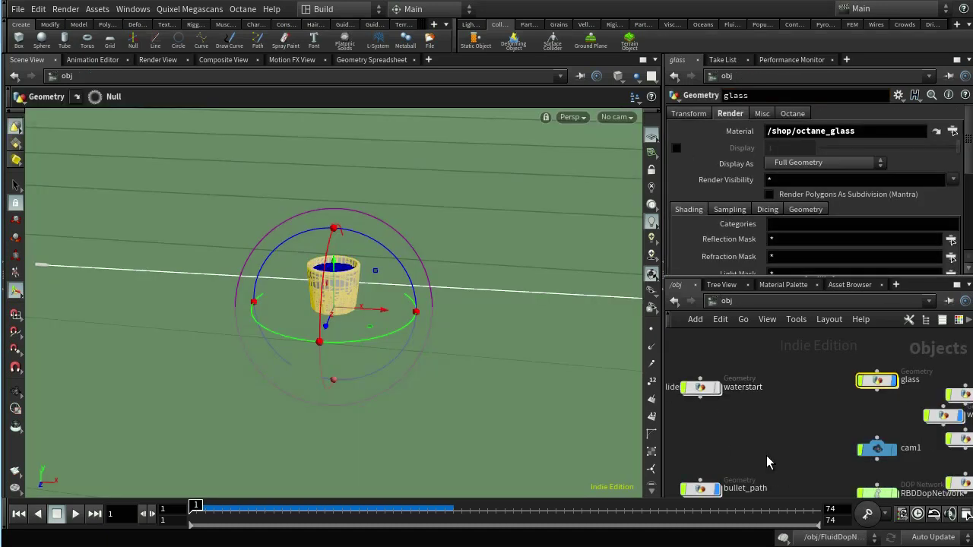
double_click(861, 401)
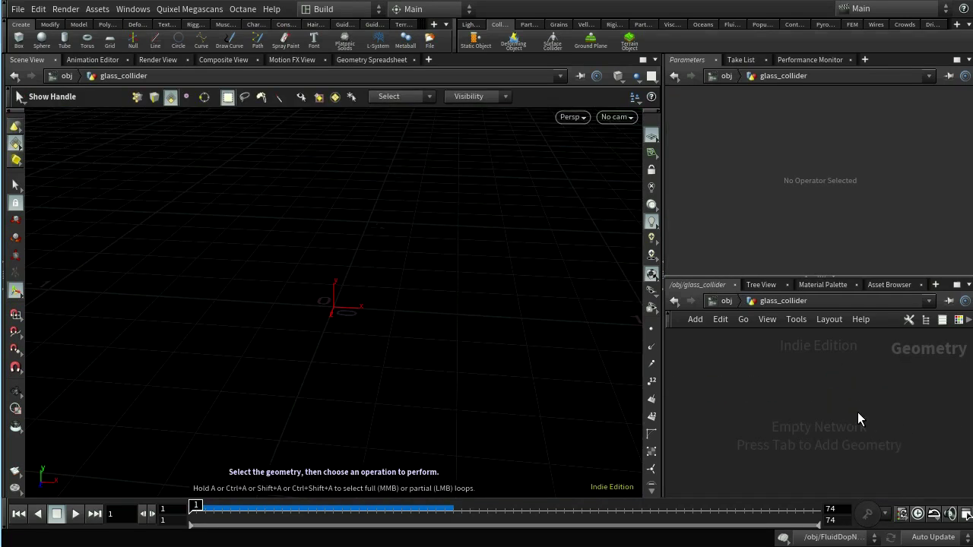
key("Tab")
type("obj")
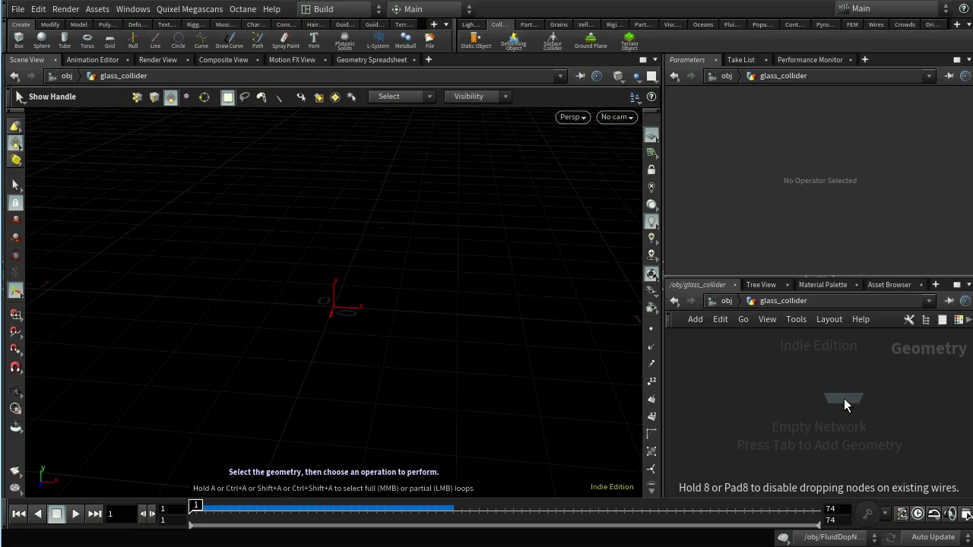
left_click(844, 399)
- Set Object 1 of the Object Merge node to /obj/glass/RBD_OUT and scrub the first frames
left_click(950, 146)
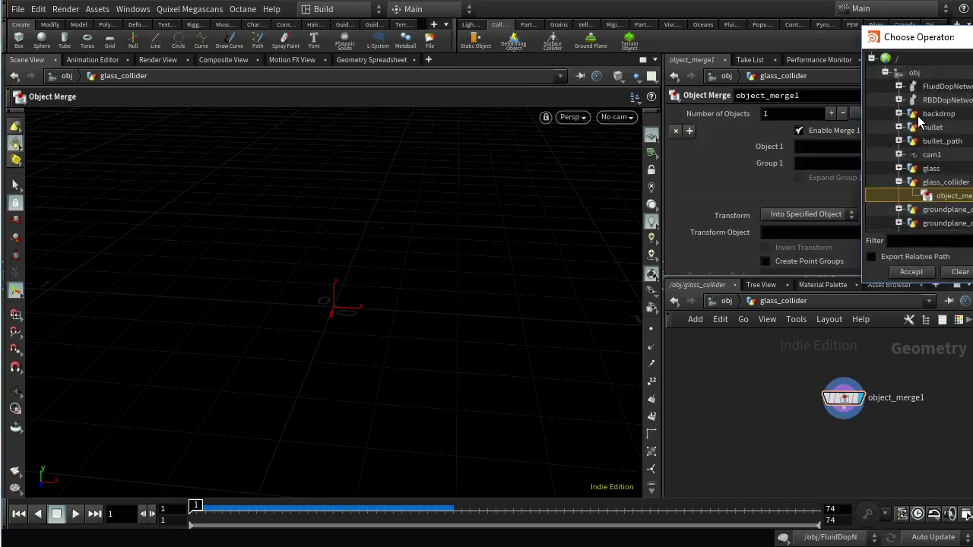
scroll(913, 148, "down", 2)
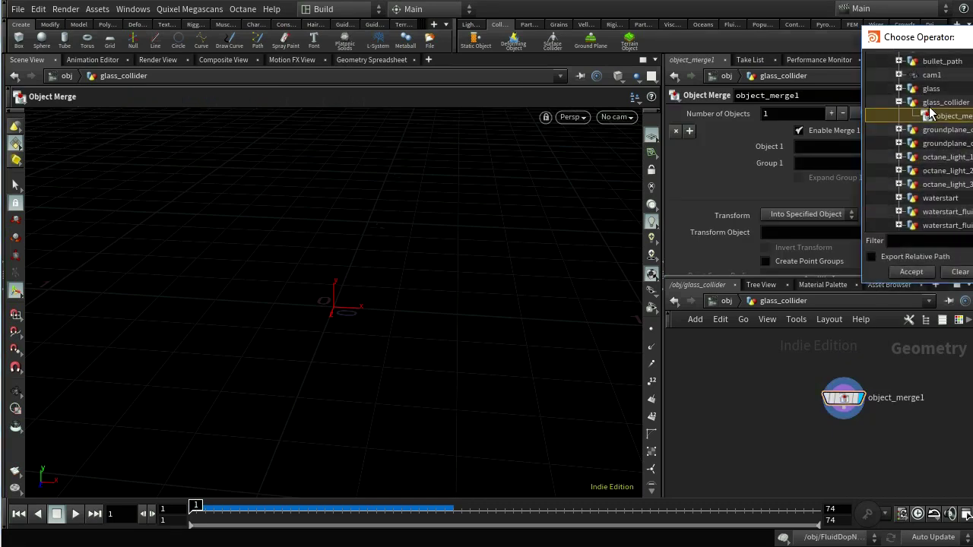
left_click(900, 88)
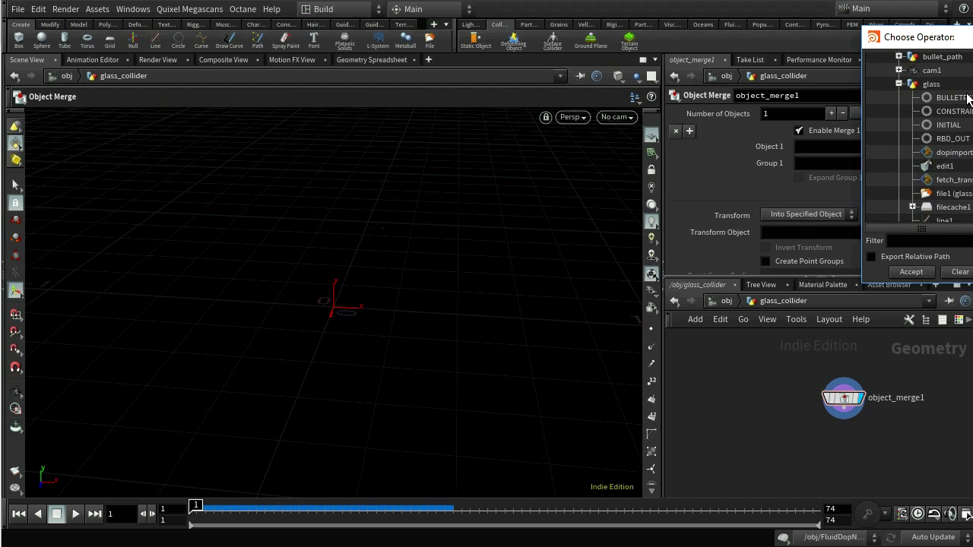
double_click(962, 138)
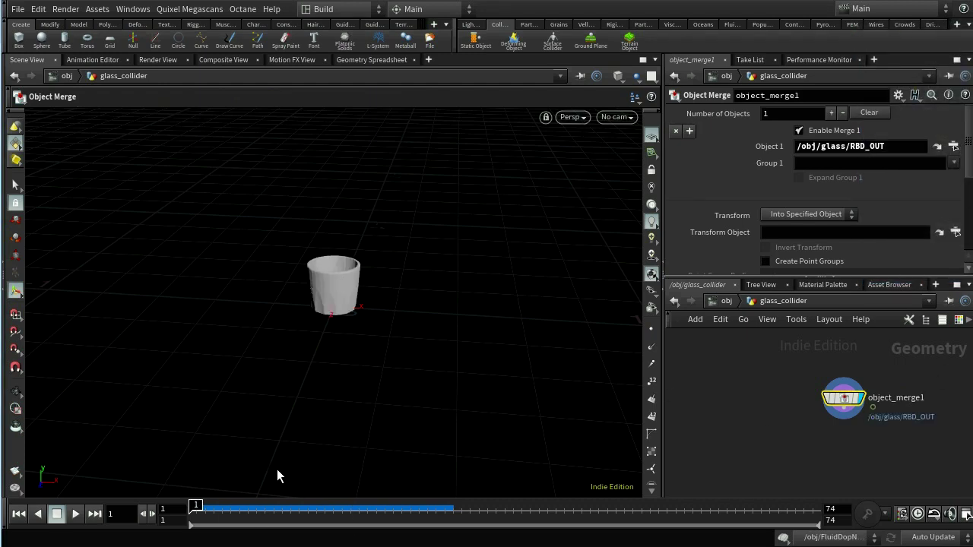
mouse_move(204, 505)
left_mouse_down()
mouse_move(332, 505)
mouse_move(196, 505)
left_mouse_up()
- Turn the glass_collider object into a collision object for the fluid simulation and display its collisionsource1 node
left_click(727, 300)
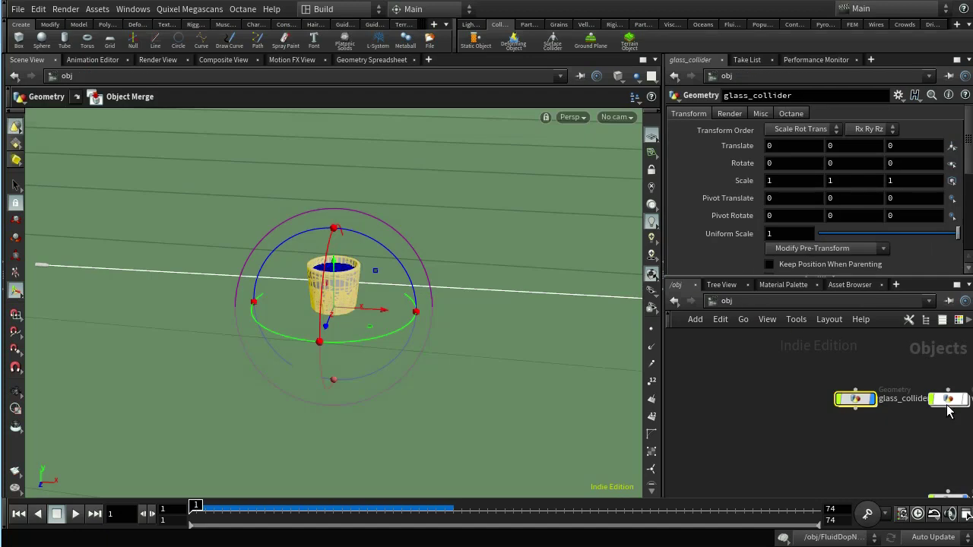
middle_click_drag(902, 435, 828, 418)
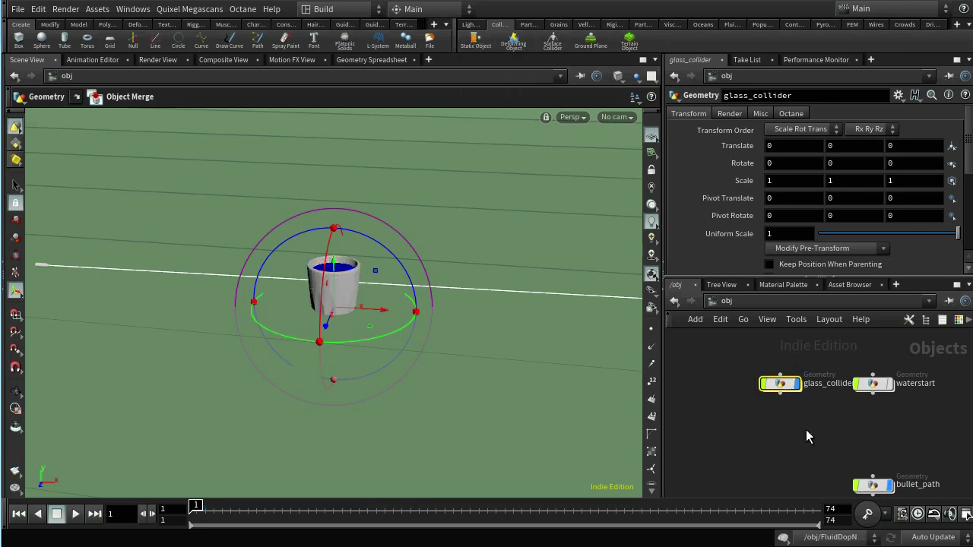
double_click(780, 383)
mouse_move(934, 467)
middle_mouse_down()
mouse_move(927, 438)
mouse_move(920, 457)
middle_mouse_up()
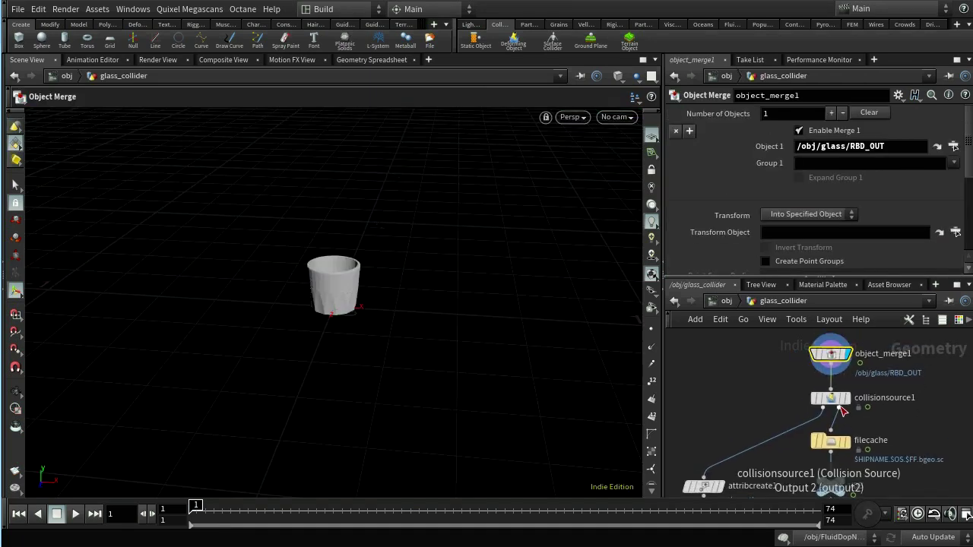
left_click(850, 399)
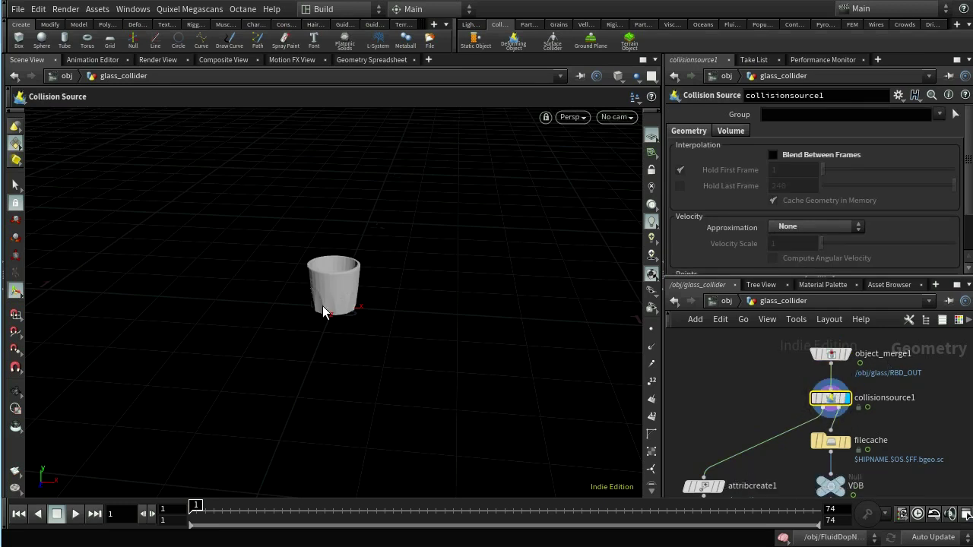
middle_click_drag(931, 432, 933, 372)
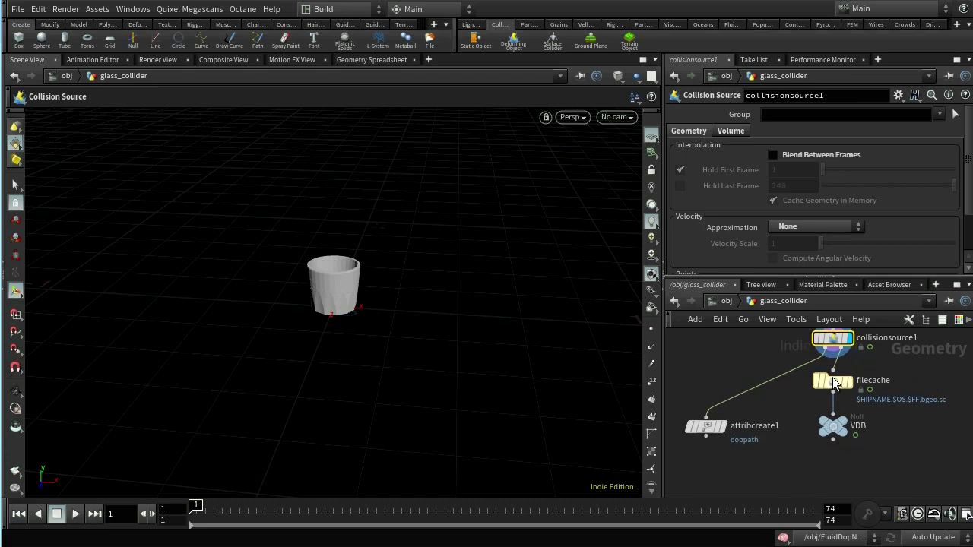
- Reopen FluidDopNetwork, lay out its nodes, and select the glass_collider static object
left_click(726, 301)
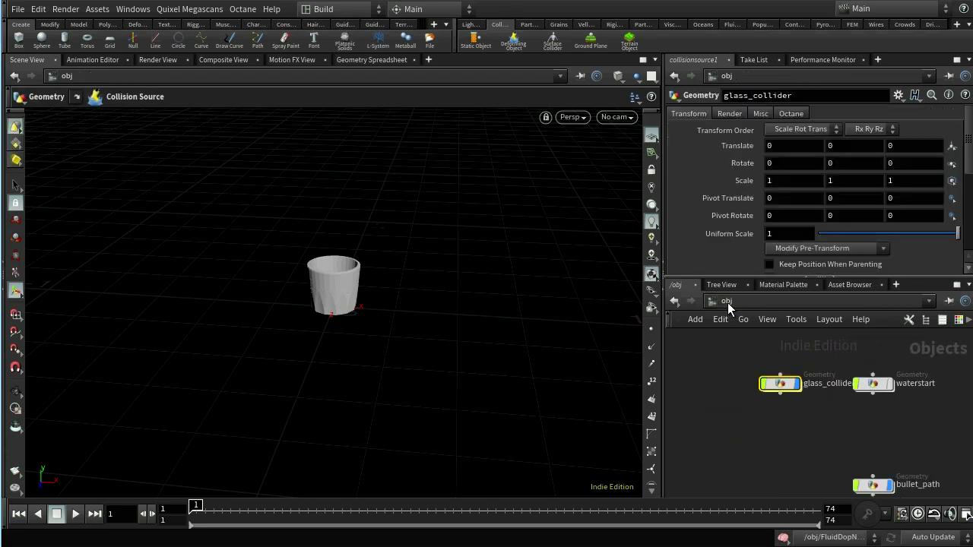
middle_click_drag(874, 419, 829, 325)
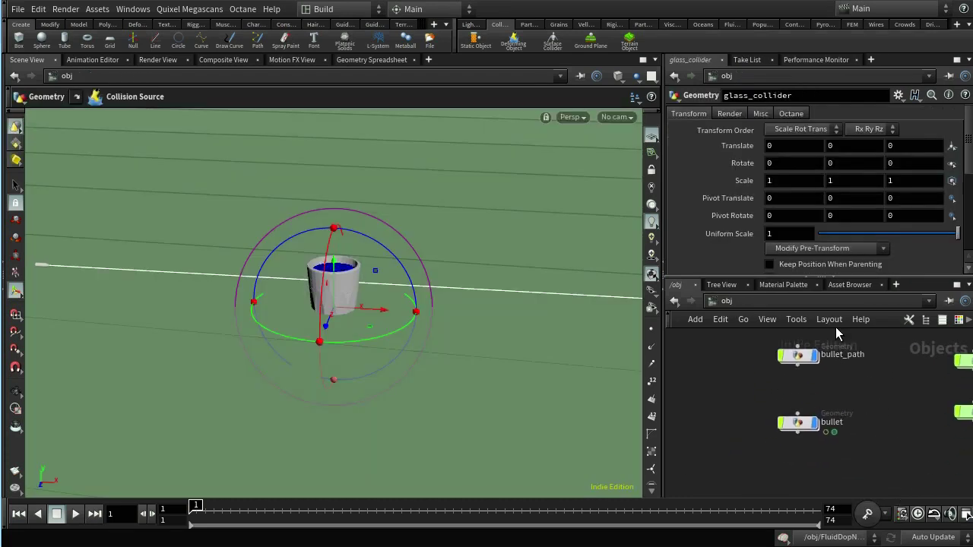
middle_click_drag(886, 402, 748, 399)
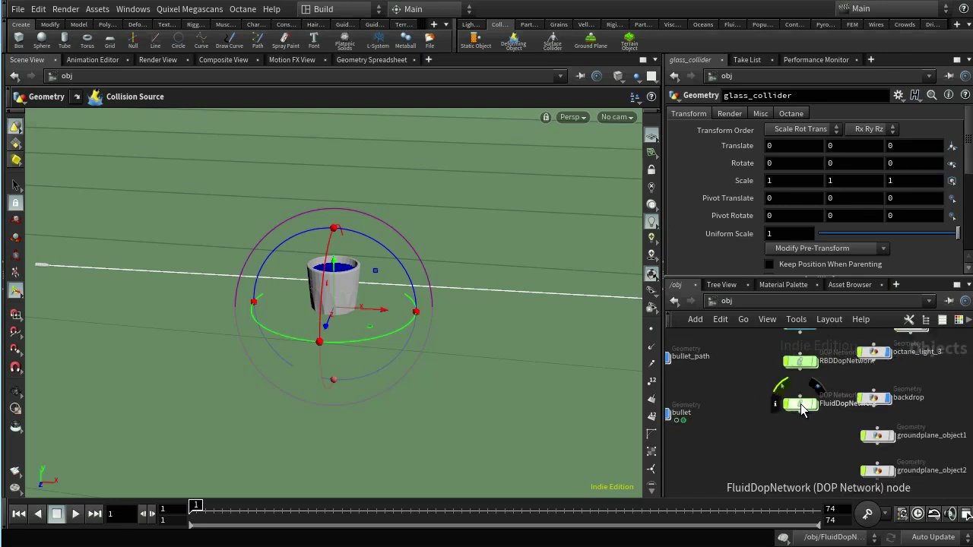
double_click(800, 404)
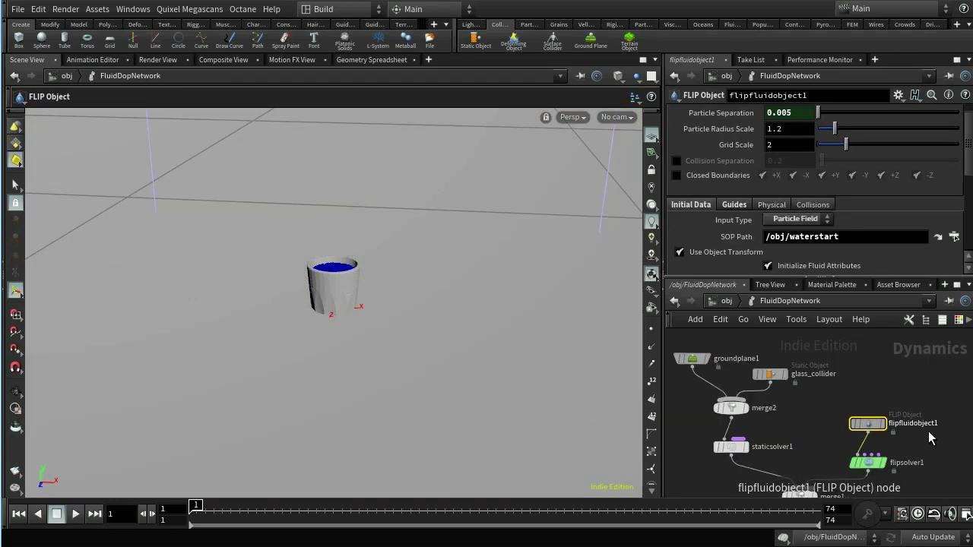
key("l")
left_click(806, 394)
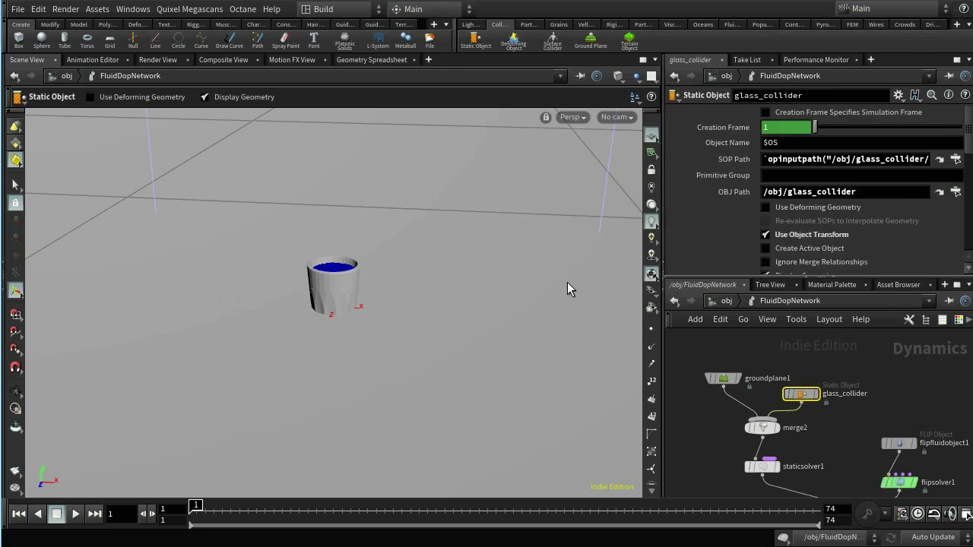
- Turn off the Particles visualization guide of flipfluidobject1
left_click(900, 447)
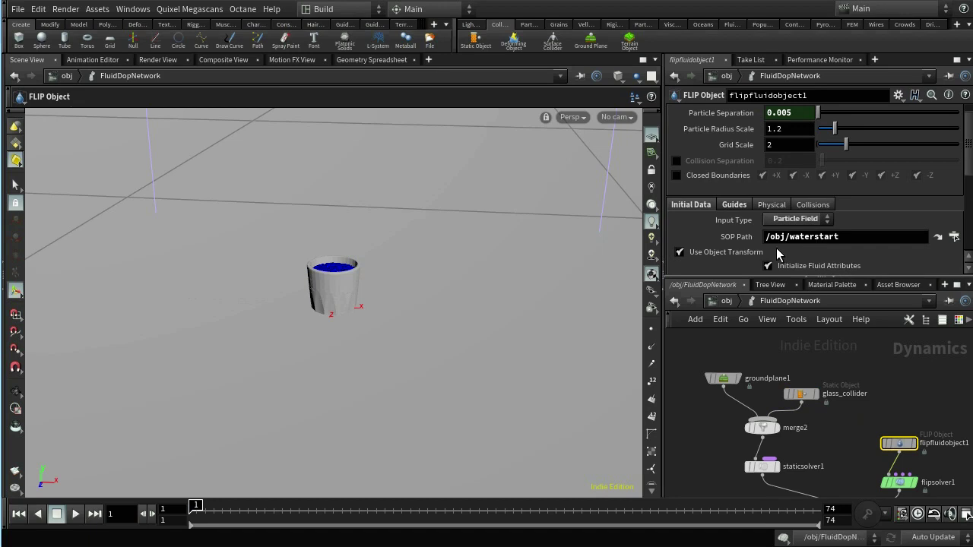
left_click(735, 206)
left_click(677, 236)
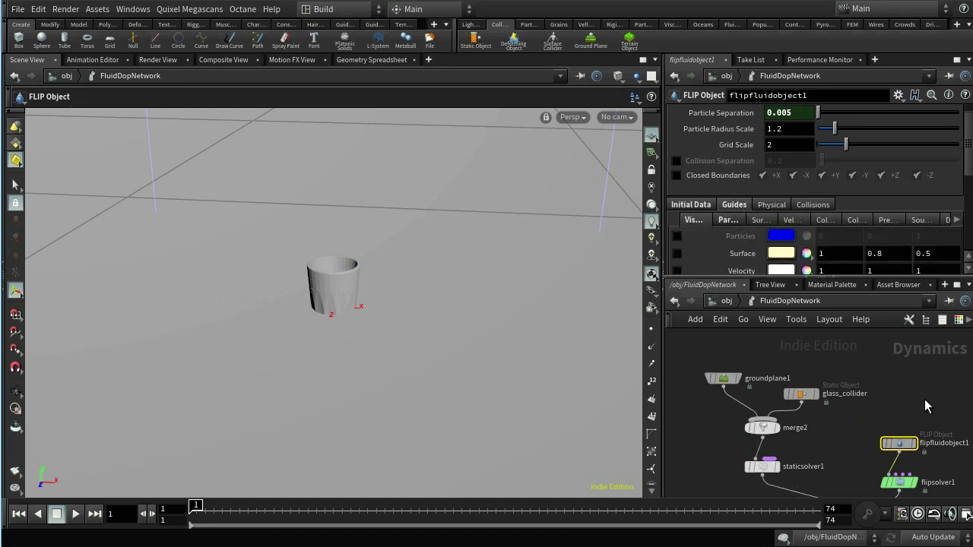
- Turn on the volume Collision Guide in the RBD Solver collision settings of the glass_collider static object
middle_click_drag(925, 399, 933, 396)
scroll(361, 319, "up", 10, "alt")
middle_click_drag(368, 321, 534, 463, "alt")
scroll(534, 463, "down", 1, "alt")
left_click(810, 392)
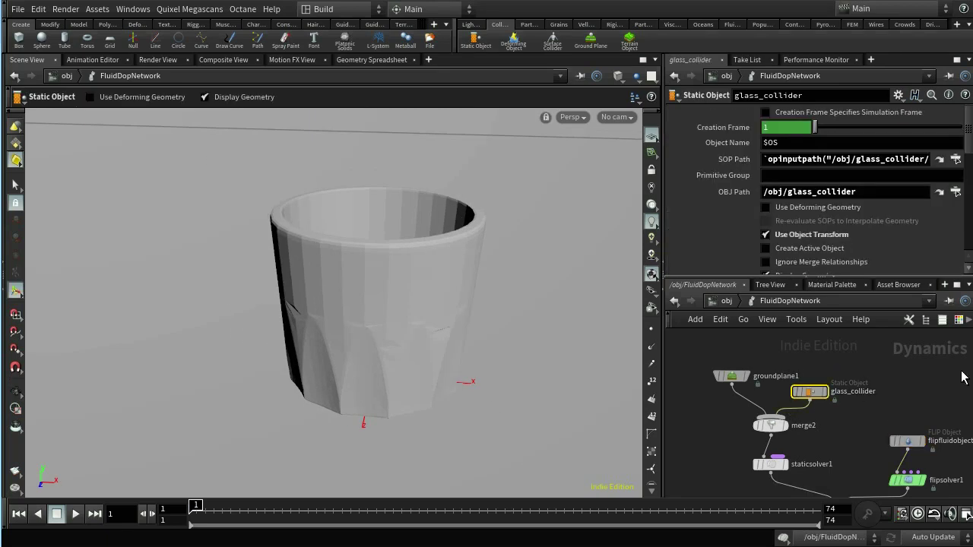
scroll(832, 221, "down", 6)
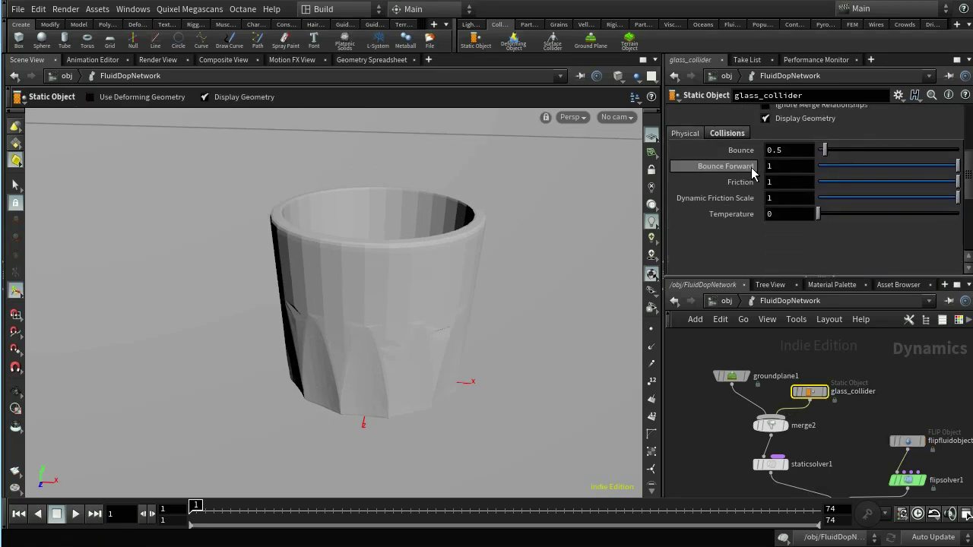
left_click(727, 133)
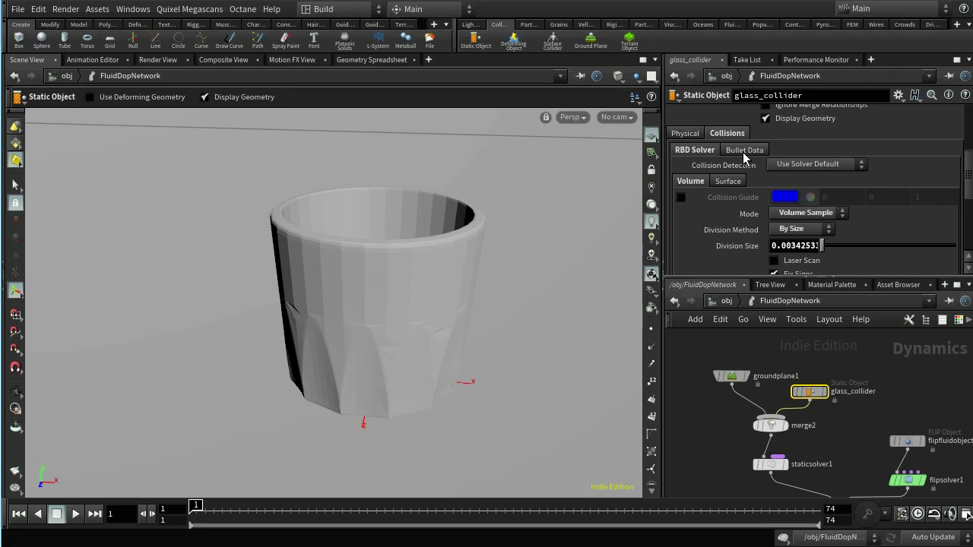
scroll(743, 158, "up", 1)
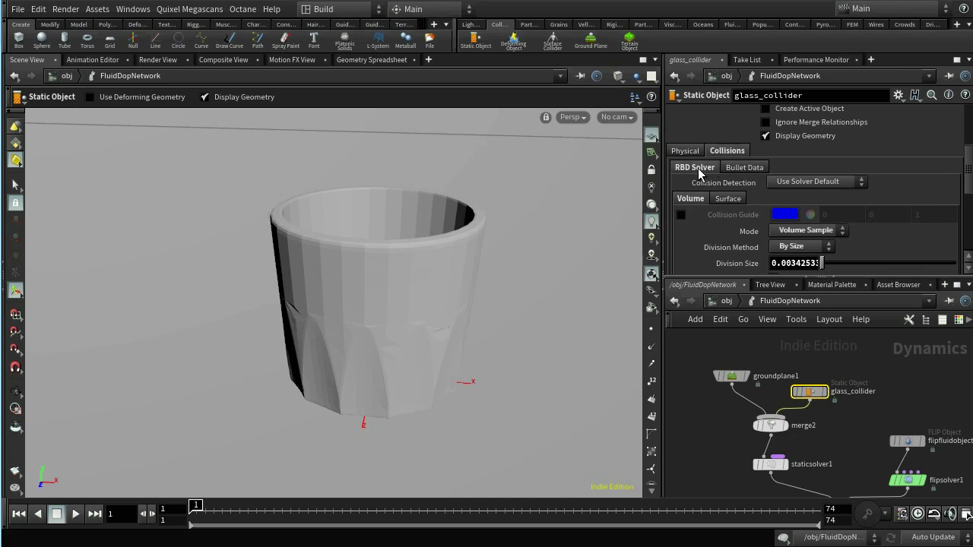
left_click(742, 168)
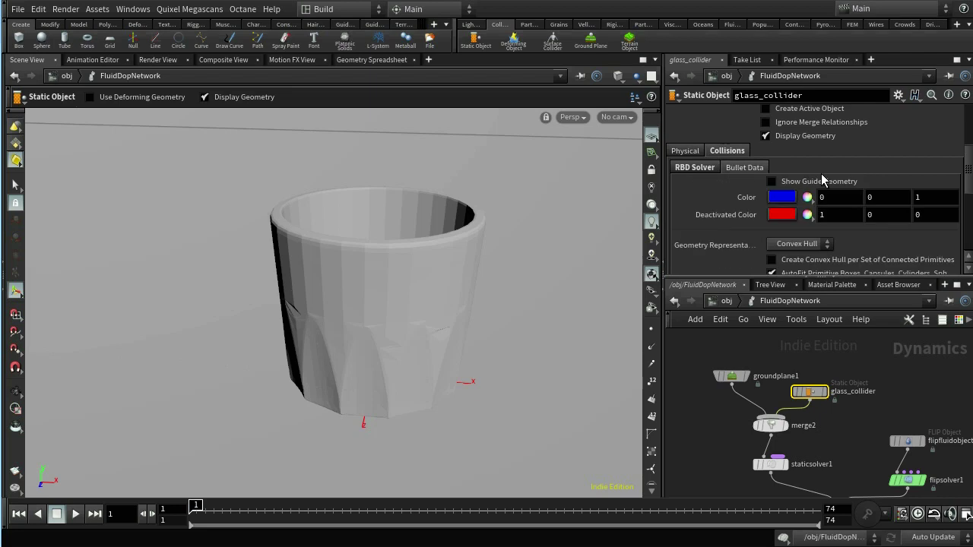
left_click(698, 168)
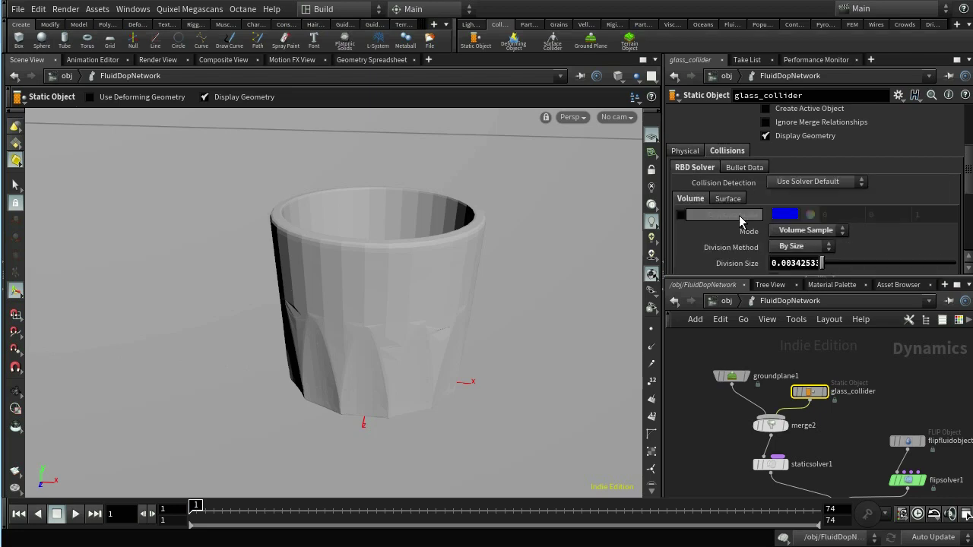
left_click(681, 215)
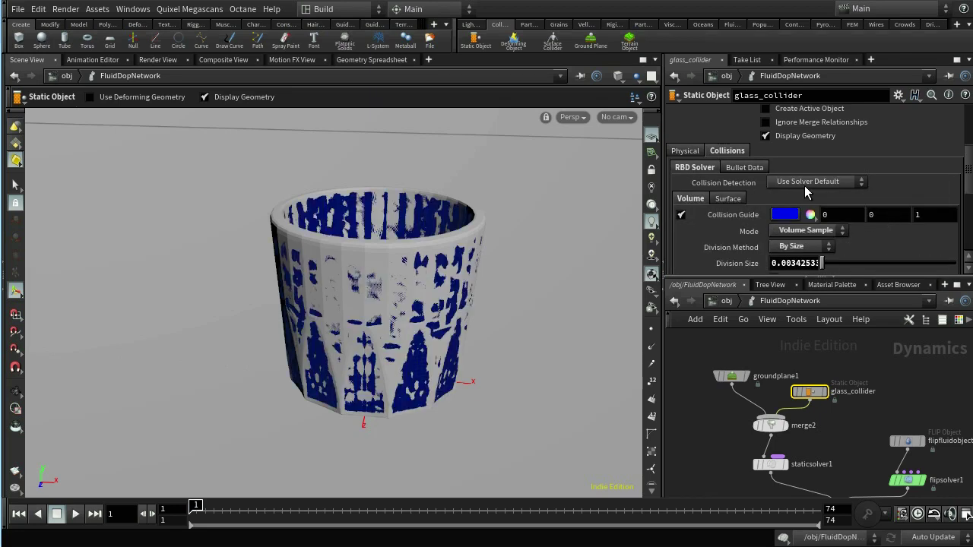
- Turn off Display Geometry for glass_collider and check the Proxy Volume path in its volume collision settings
left_click(765, 137)
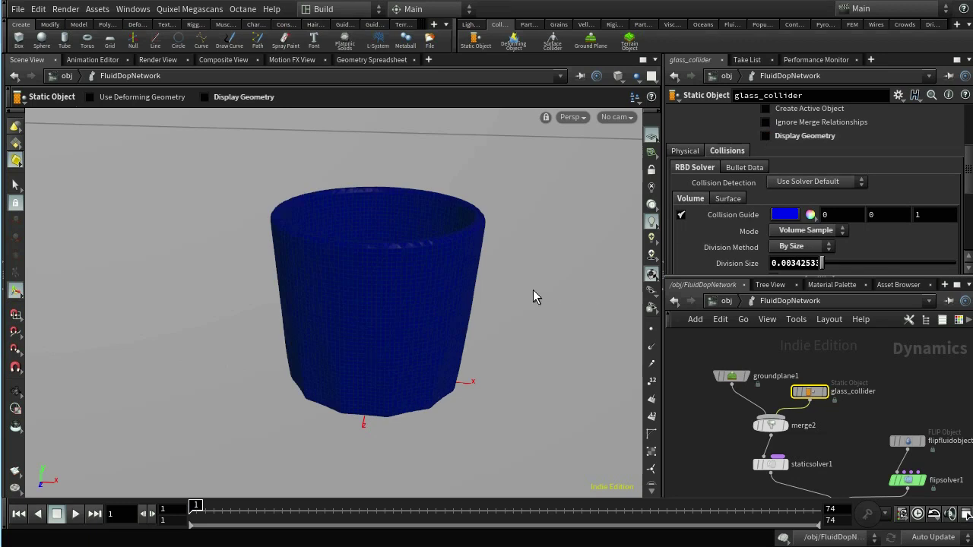
scroll(861, 220, "down", 5)
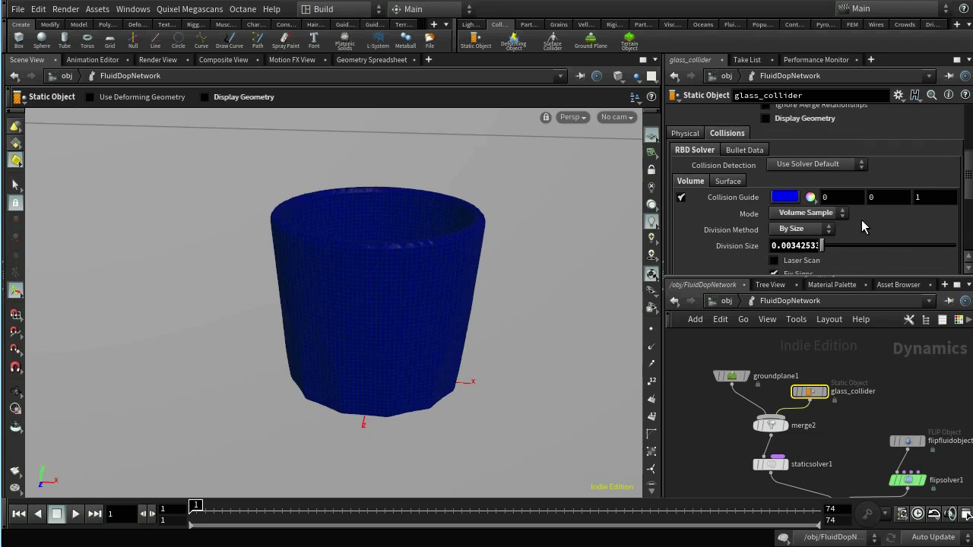
scroll(860, 223, "down", 3)
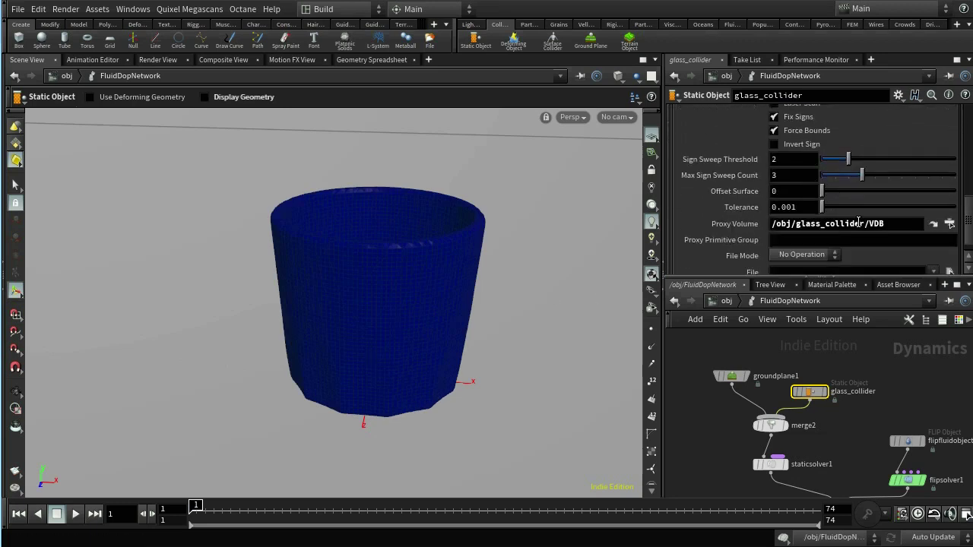
- Scrub the timeline to frame 33 to check the glass collider's motion, and return to frame 1
scroll(857, 222, "up", 8)
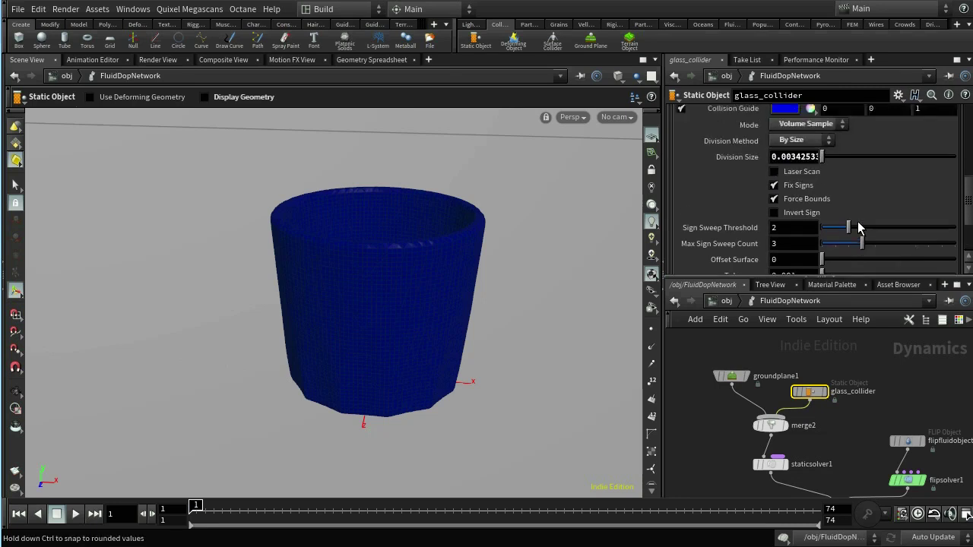
left_click(258, 508)
left_click(333, 508)
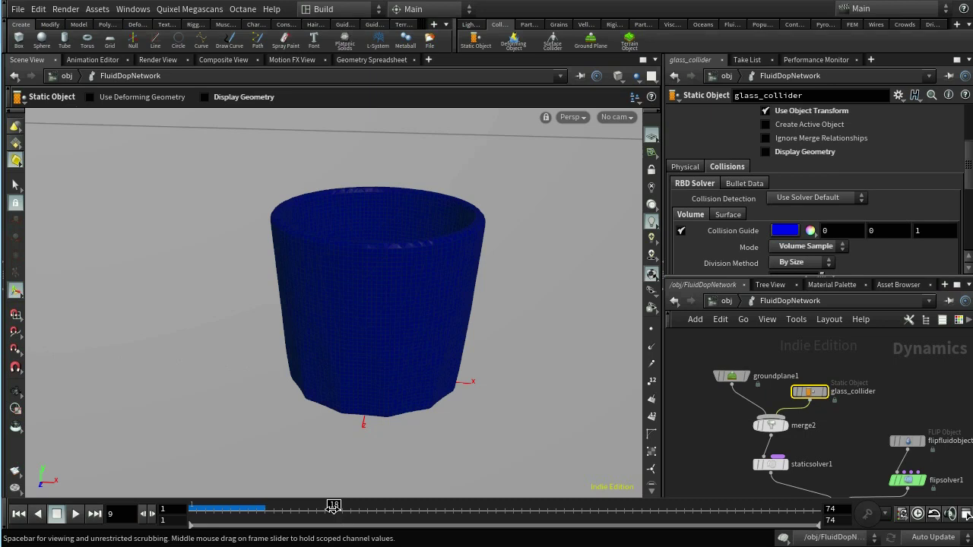
left_click(462, 507)
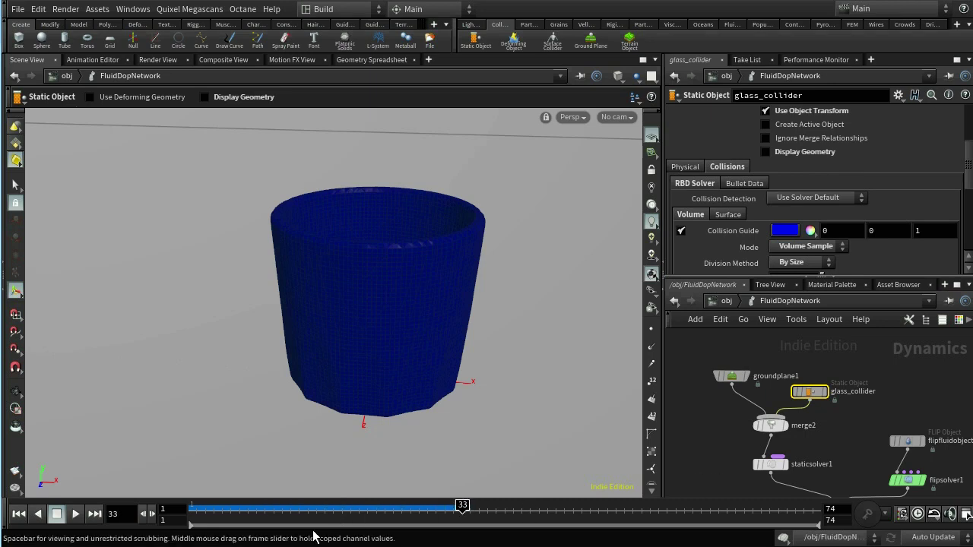
left_click(192, 512)
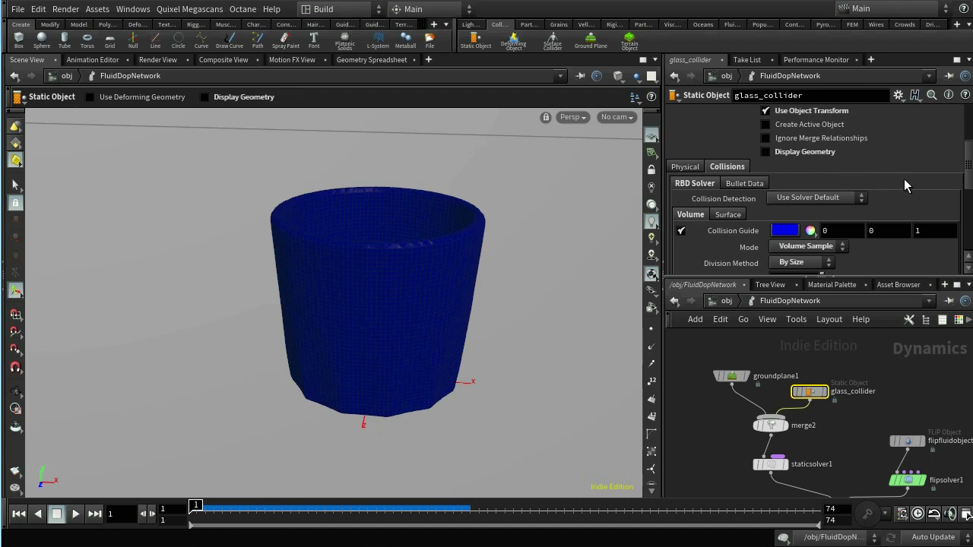
- Enable Use Deforming Geometry on the glass_collider static object and check its deformation up to frame 17
scroll(964, 183, "up", 4)
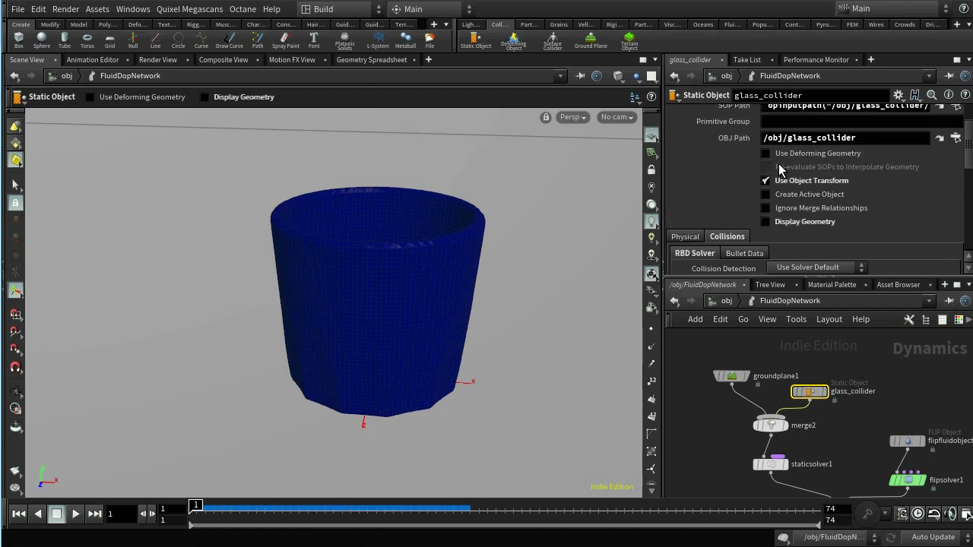
left_click(766, 154)
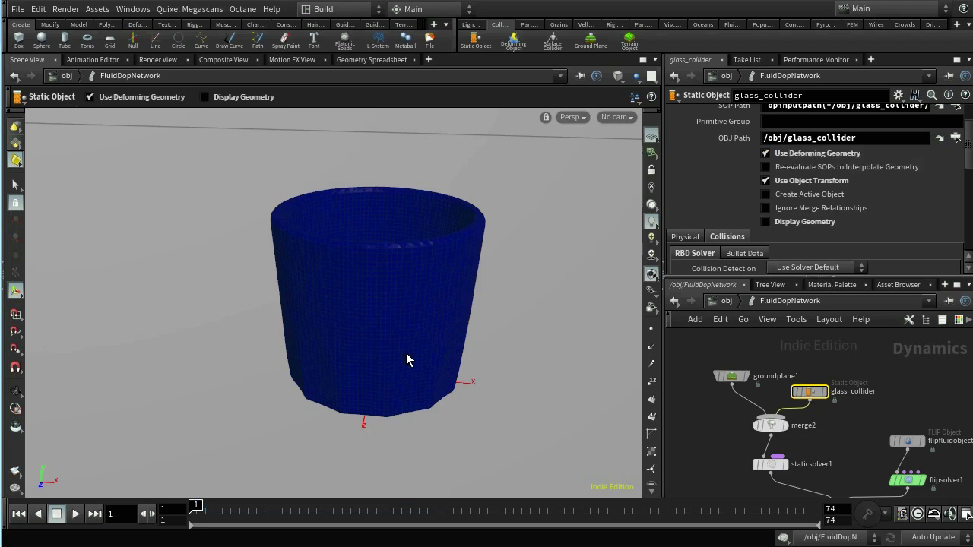
left_click_drag(245, 517, 326, 512)
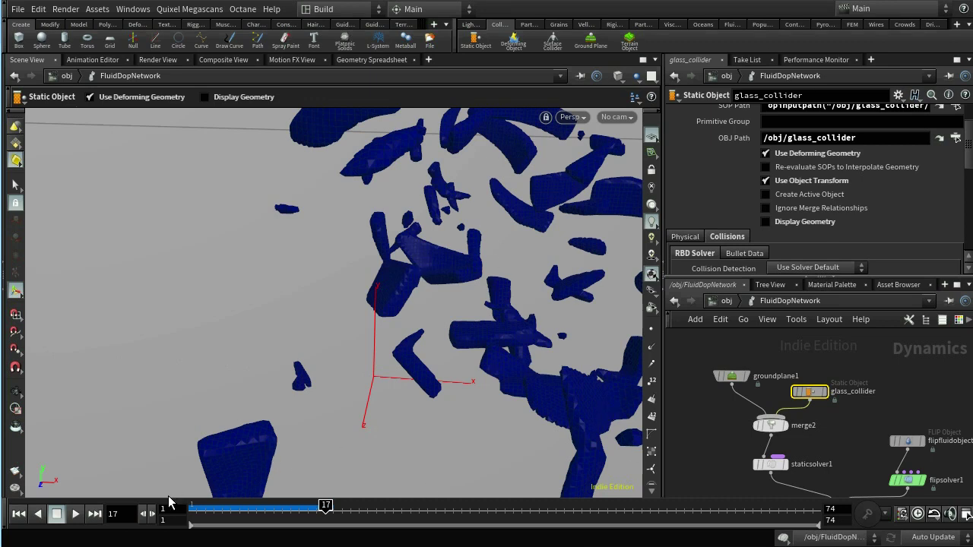
left_click(18, 514)
- Save the scene and display the VDB null inside the glass_collider geometry
key("ctrl+s")
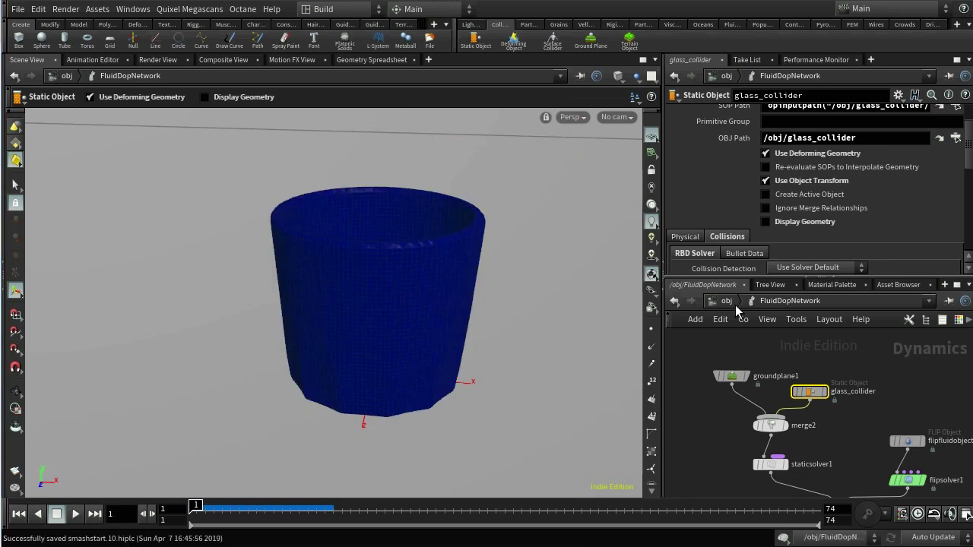
left_click(732, 302)
middle_click_drag(765, 420, 838, 447)
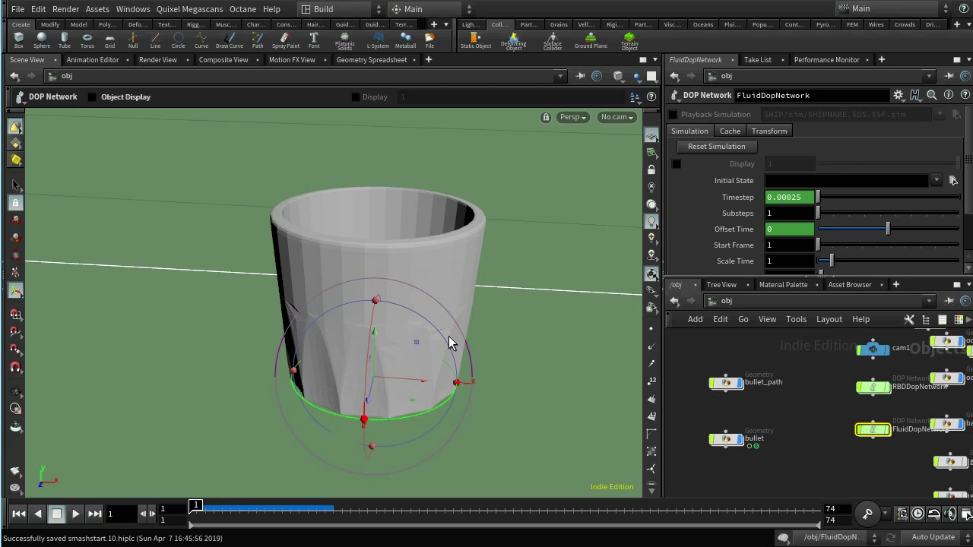
middle_click_drag(794, 376, 865, 482)
middle_click_drag(722, 457, 778, 541)
double_click(768, 411)
middle_click_drag(907, 476, 904, 405)
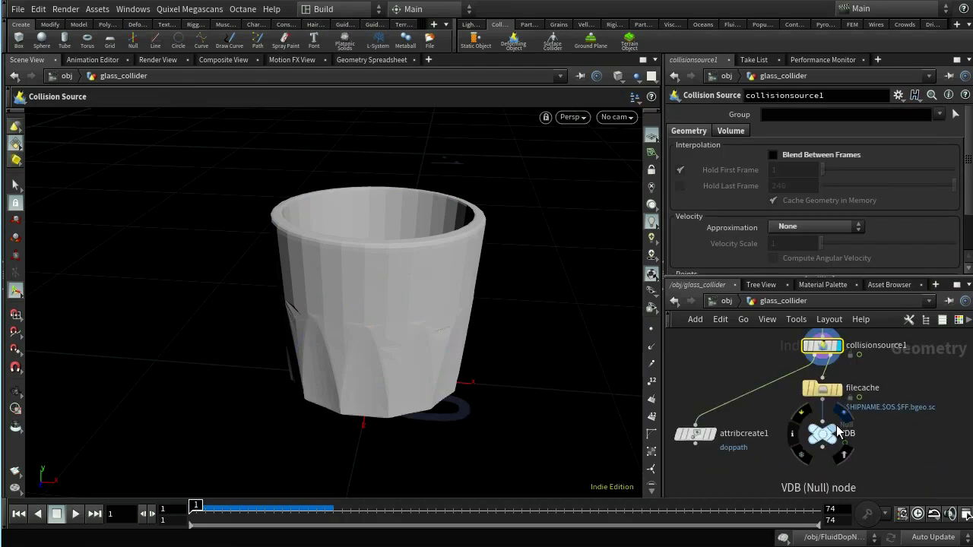
left_click(838, 431)
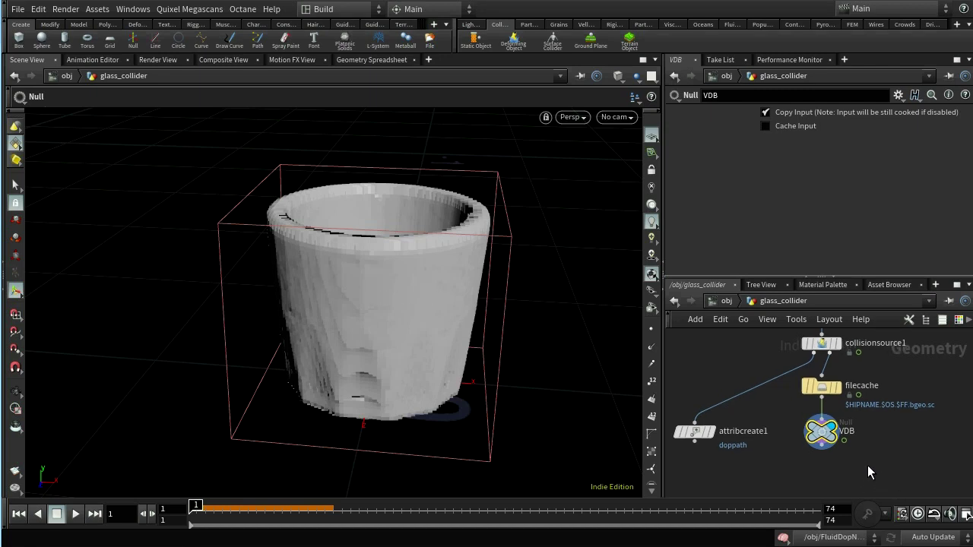
- Set the geometry file path of glass_collider's filecache node to $HIP/cache/glassvdb.$FF.bgeo.sc
left_click(823, 389)
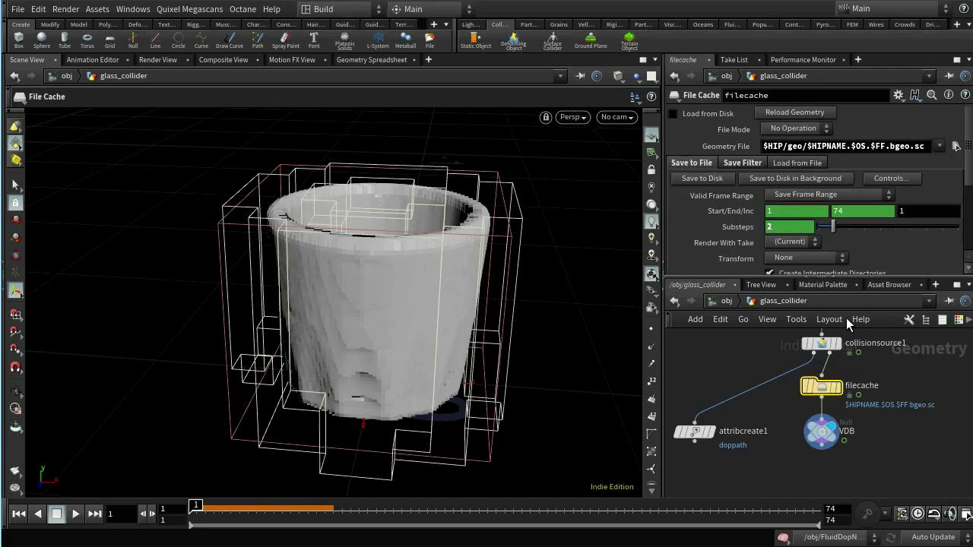
left_click(806, 146)
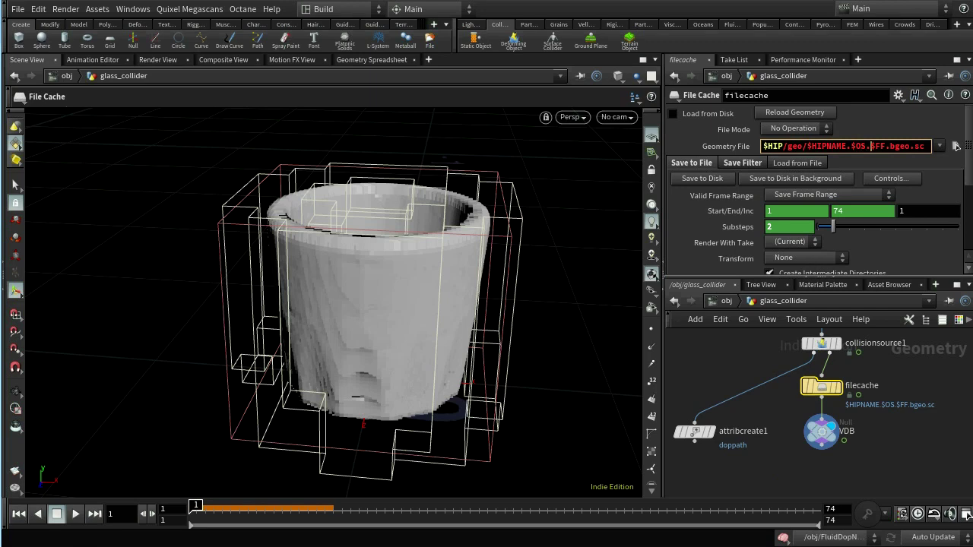
key("BackSpace")
key("BackSpace")
key("BackSpace")
key("BackSpace")
key("BackSpace")
key("BackSpace")
key("BackSpace")
key("BackSpace")
key("BackSpace")
key("BackSpace")
key("BackSpace")
key("BackSpace")
key("BackSpace")
key("BackSpace")
key("BackSpace")
key("BackSpace")
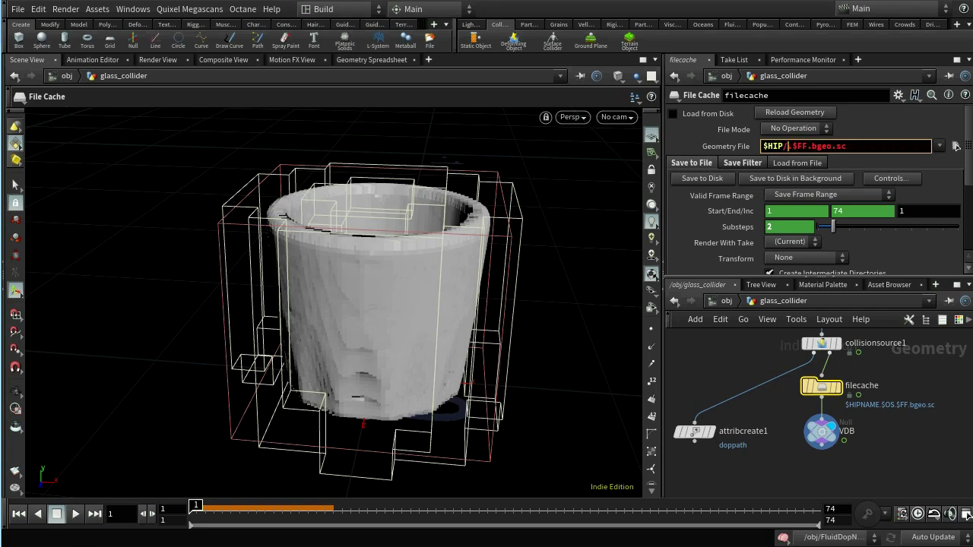
type("cache/glassv.db")
key("Return")
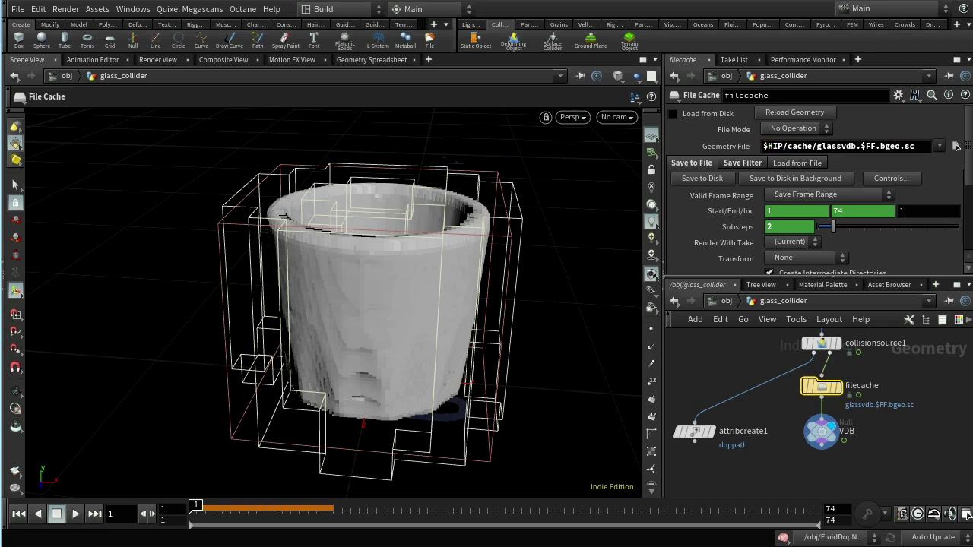
- Cache the glass collision VDB for frames 1 to 74 to disk and enable Load from Disk
left_click(706, 176)
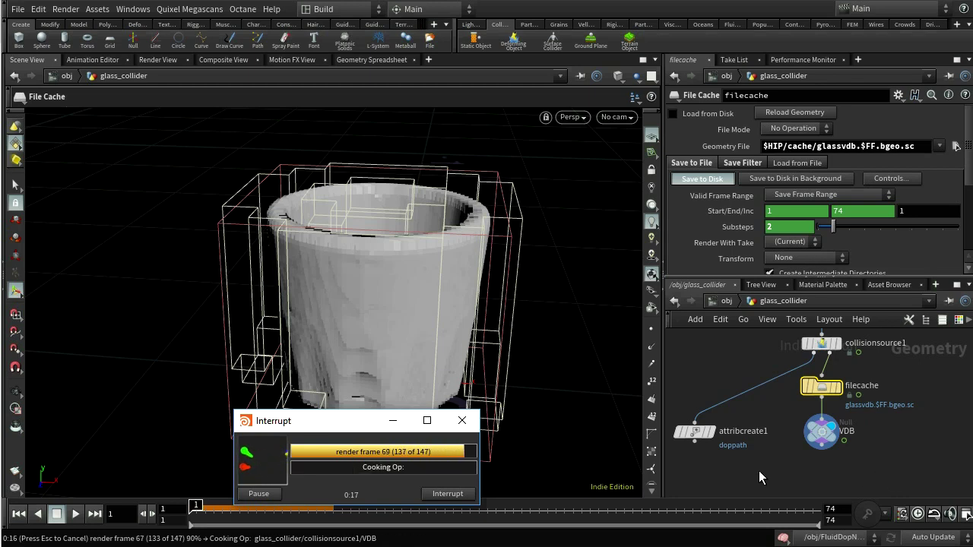
left_click(674, 114)
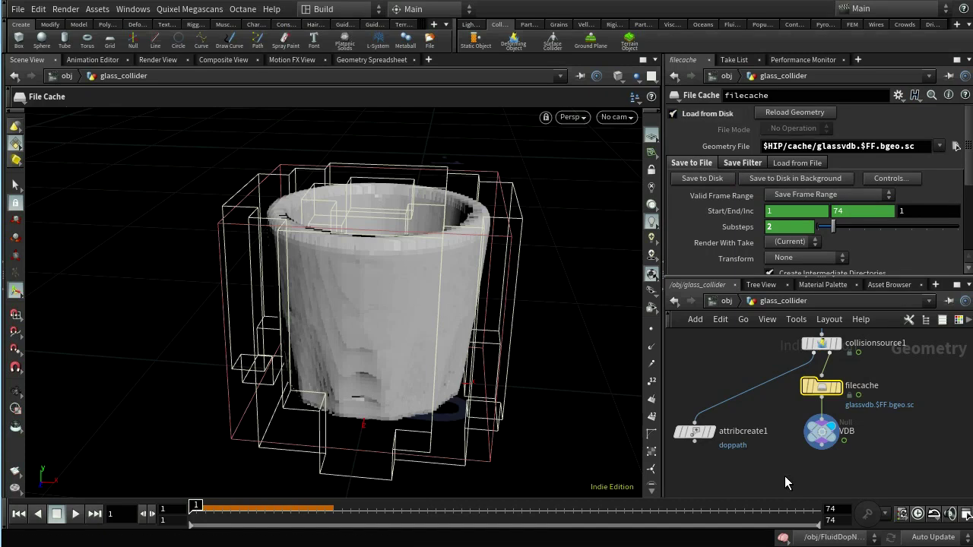
- Return to the inside of FluidDopNetwork and save the scene
left_click(726, 303)
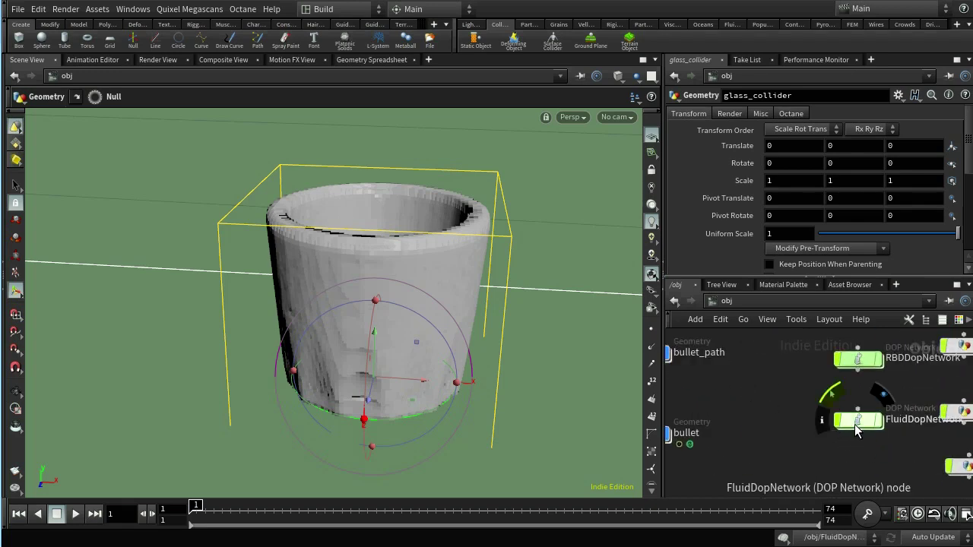
double_click(851, 430)
key("ctrl+s")
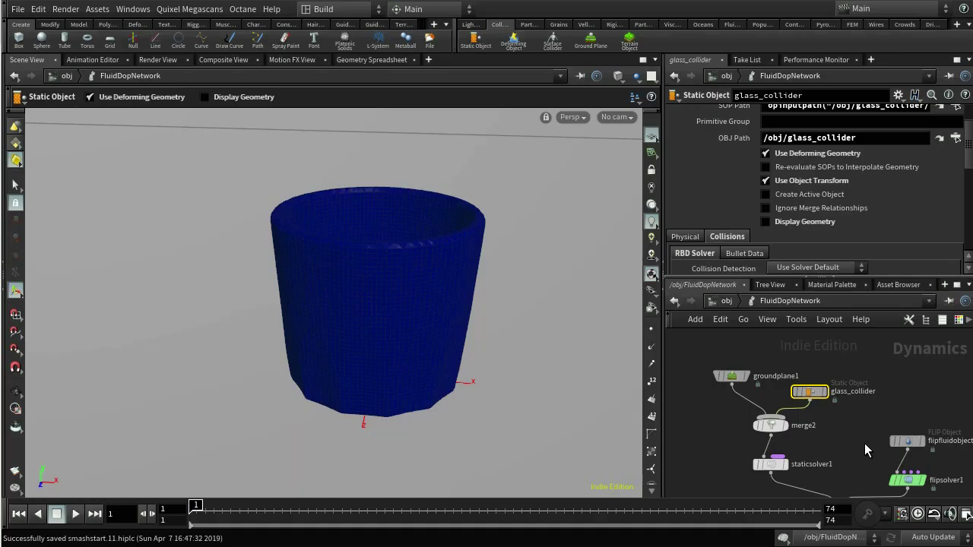
- Turn on Display Geometry and turn off the Collision Guide for the glass_collider static object
middle_click_drag(864, 443, 898, 451)
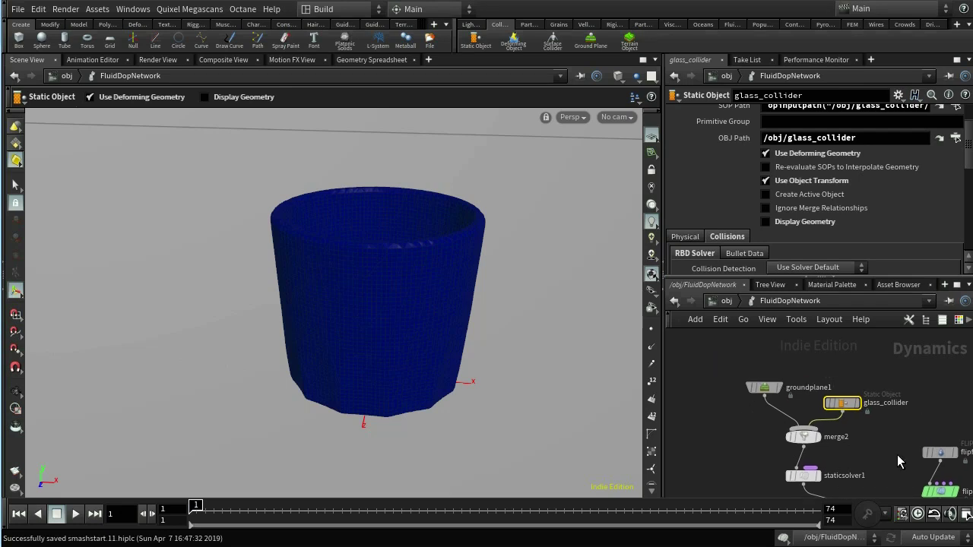
left_click(766, 221)
scroll(882, 229, "down", 3)
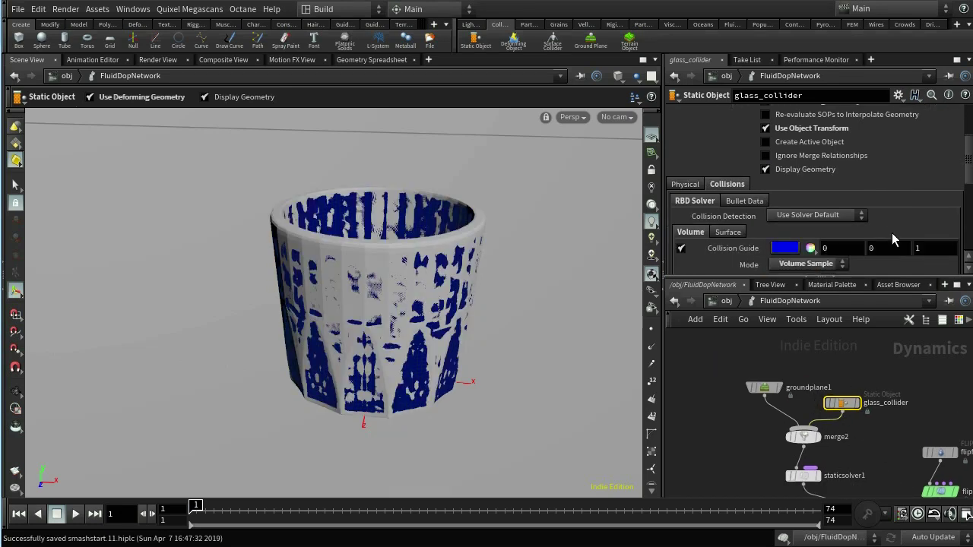
left_click(681, 249)
- Enable the particle display of flipfluidobject1
middle_click_drag(875, 481, 778, 409)
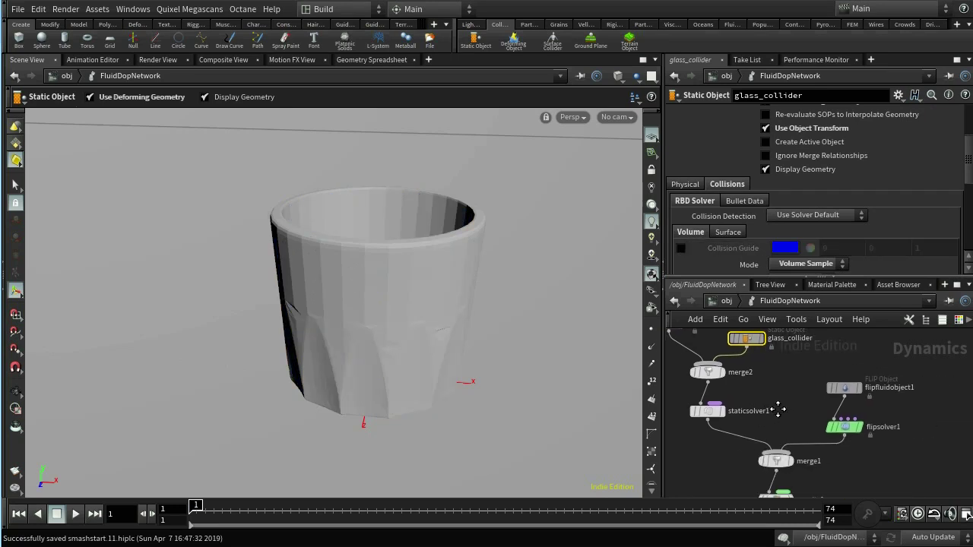
middle_click_drag(865, 469, 895, 475)
scroll(895, 475, "down", 2)
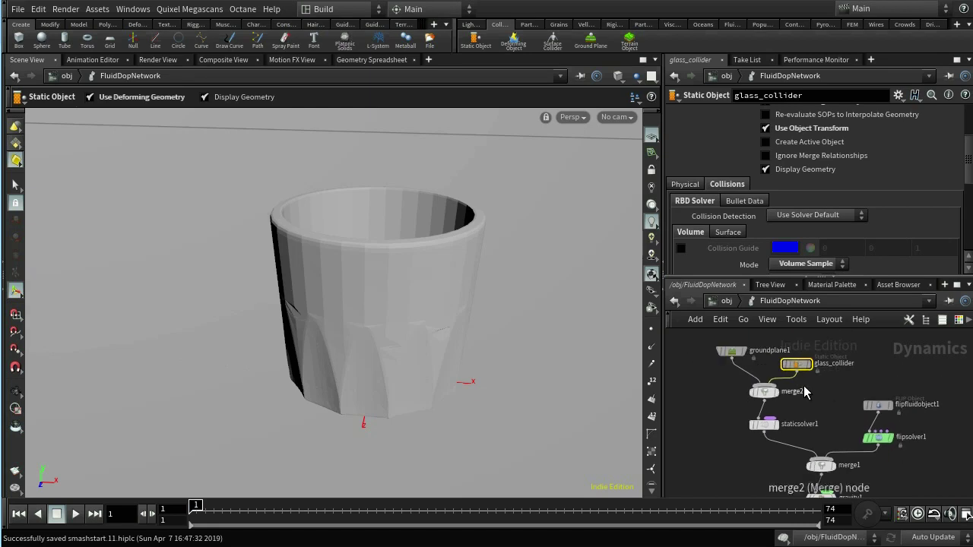
left_click(878, 405)
left_click(681, 241)
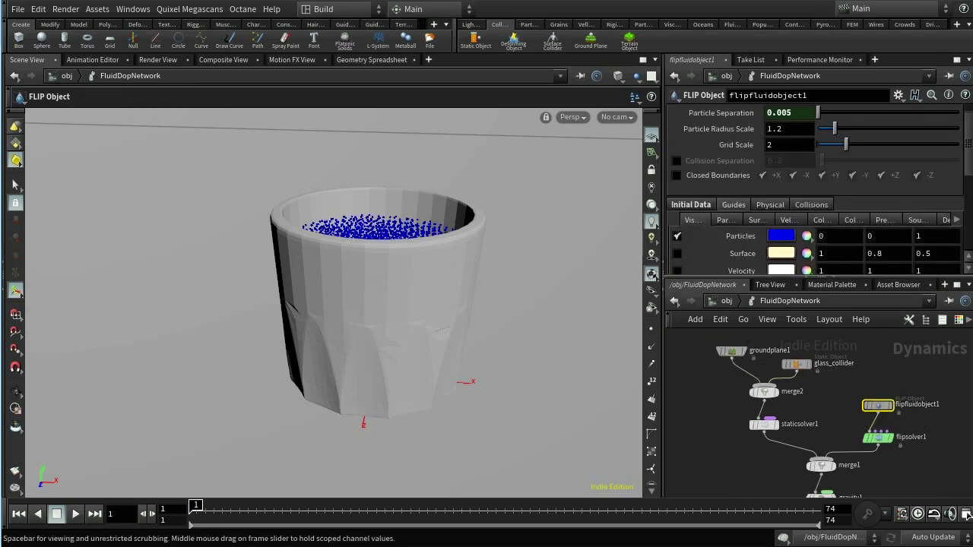
- Play the fluid simulation up to frame 29 with the whole glass in view, and return to frame 1
scroll(385, 331, "down", 6, "alt")
scroll(385, 336, "down", 1)
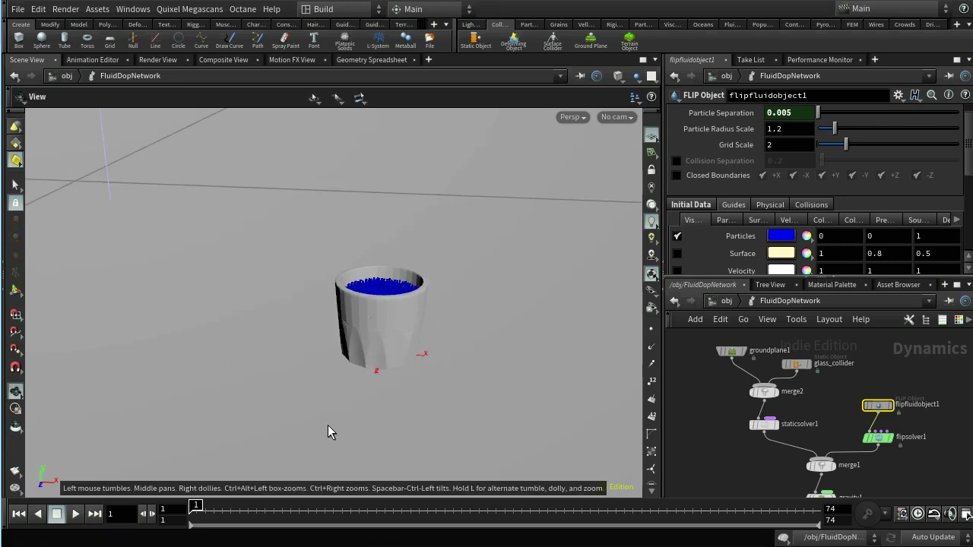
key("Return")
left_click(75, 514)
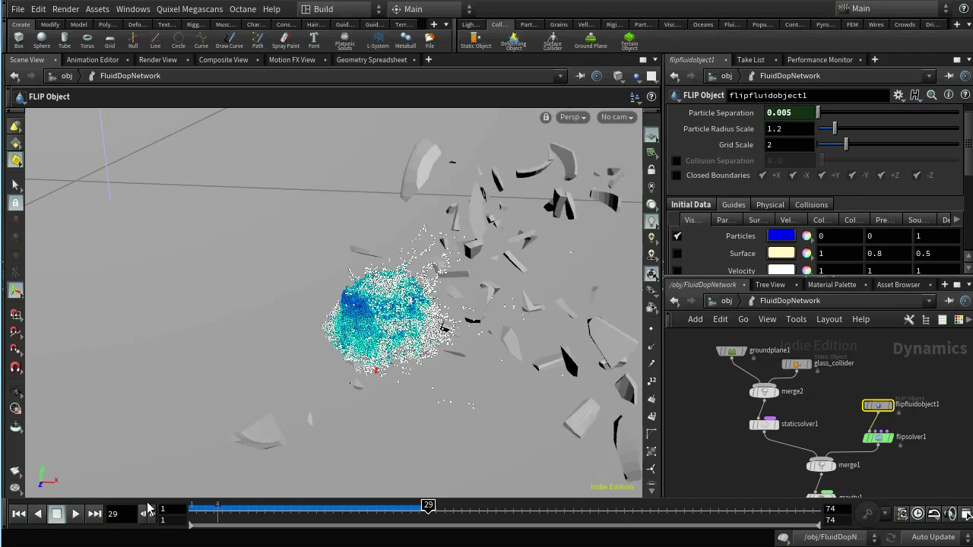
left_click(57, 514)
left_click(18, 514)
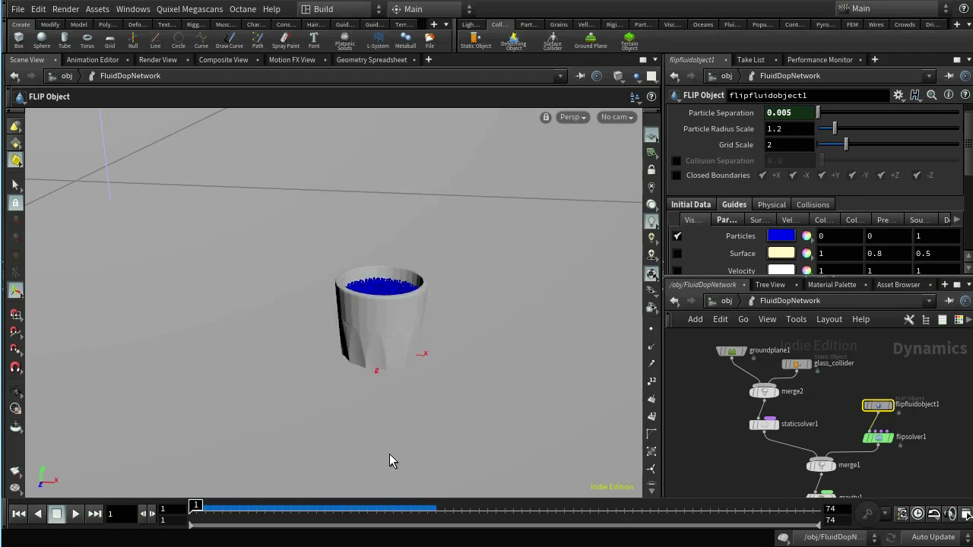
- Select the bullet geometry at object level and make it a static collision object in FluidDopNetwork
key("u")
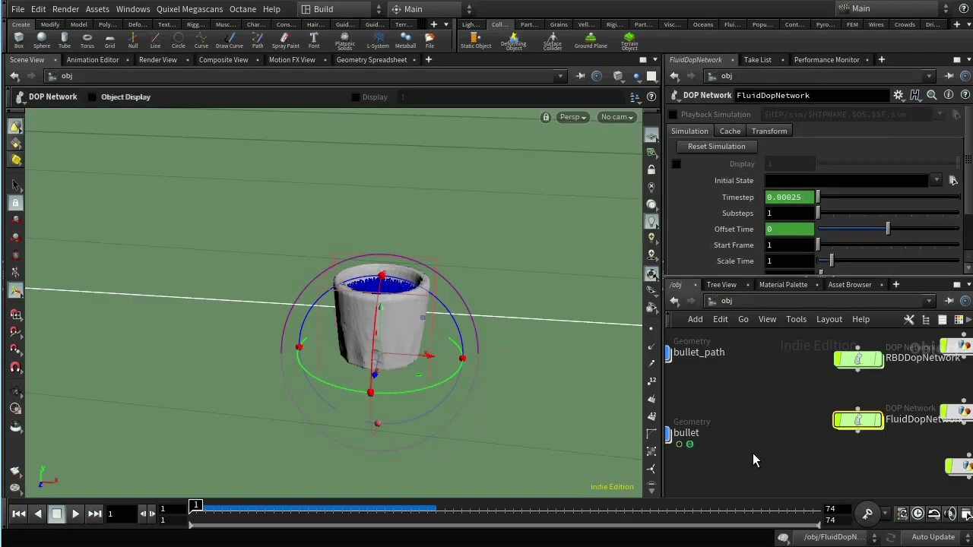
middle_click_drag(750, 454, 924, 439)
left_click(842, 423)
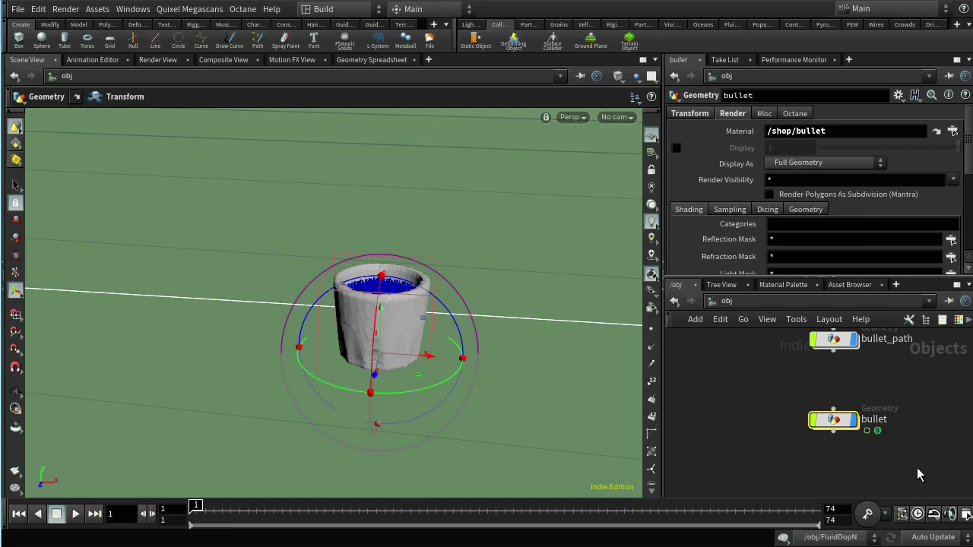
middle_click_drag(919, 464, 844, 448)
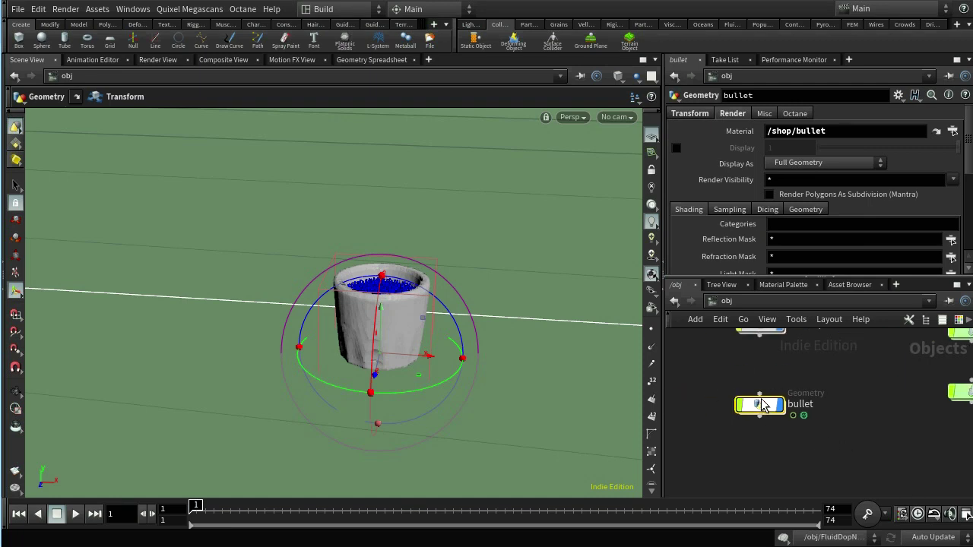
- Examine the collision source, file cache and VDB nodes inside the bullet geometry
double_click(763, 405)
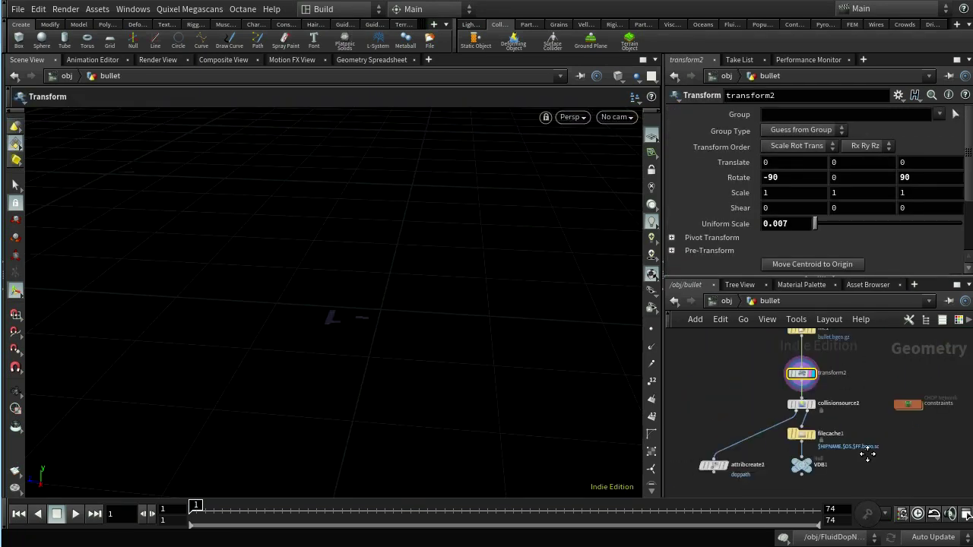
middle_click_drag(867, 454, 890, 439)
scroll(855, 443, "up", 2)
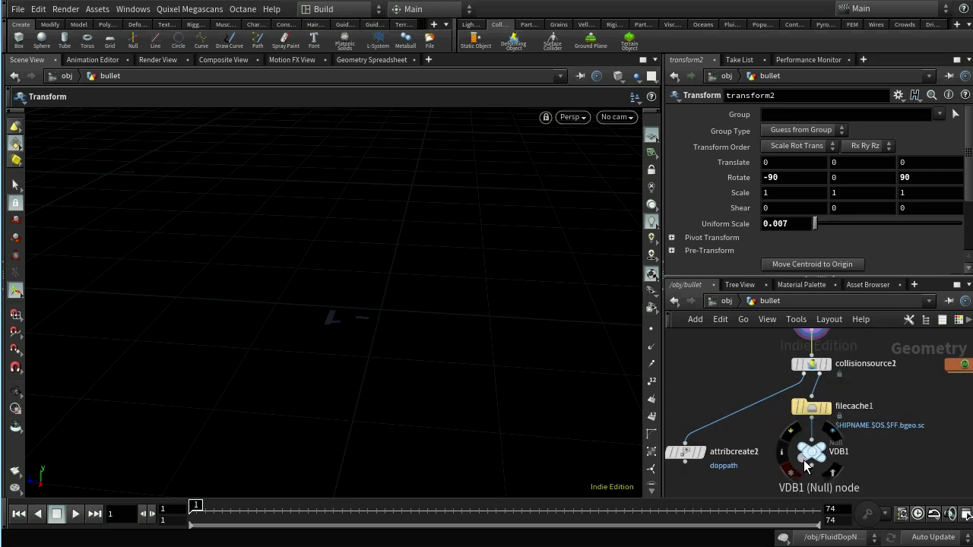
middle_click_drag(929, 412, 941, 463)
middle_click_drag(917, 432, 919, 421)
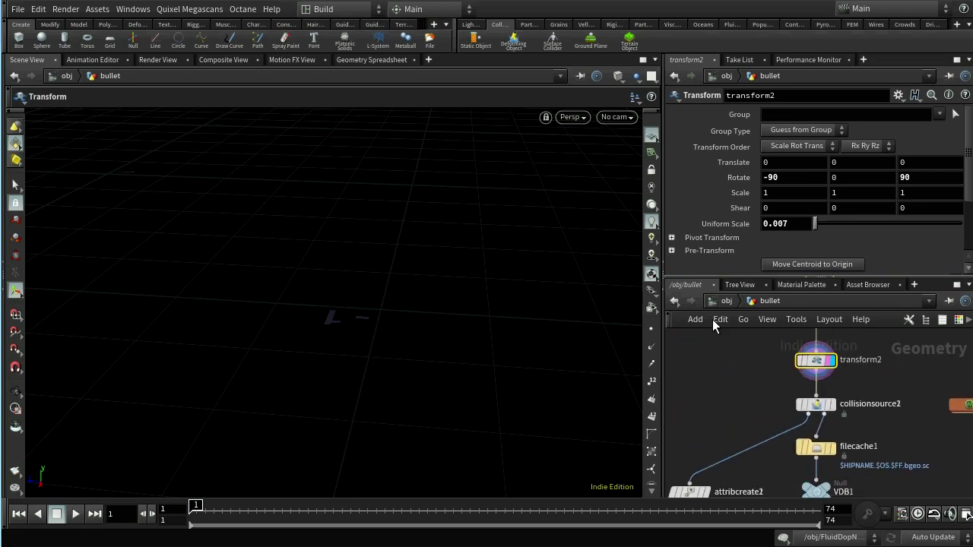
scroll(753, 382, "down", 4)
middle_click_drag(754, 382, 751, 403)
scroll(745, 397, "up", 3)
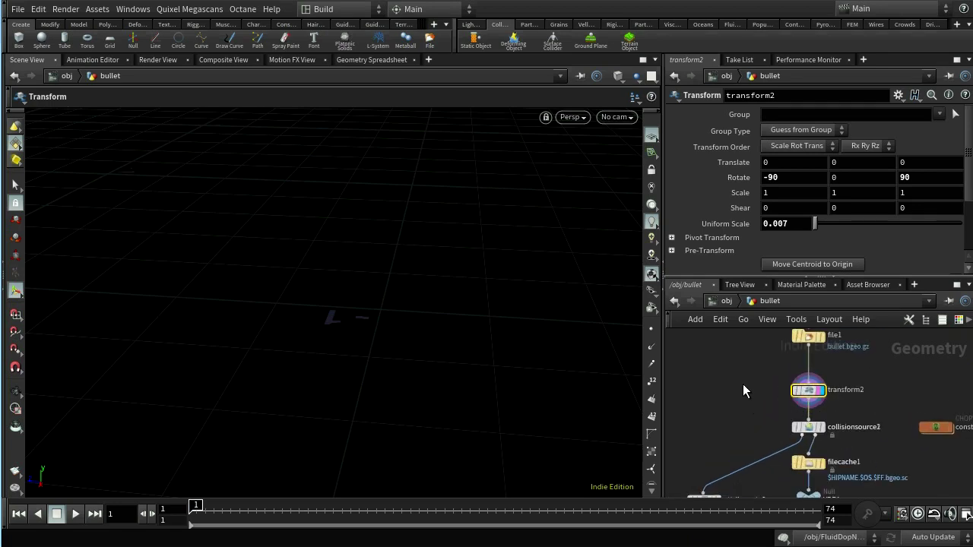
- Go back to object level and open FluidDopNetwork
left_click(726, 304)
middle_click_drag(886, 435, 753, 444)
double_click(830, 402)
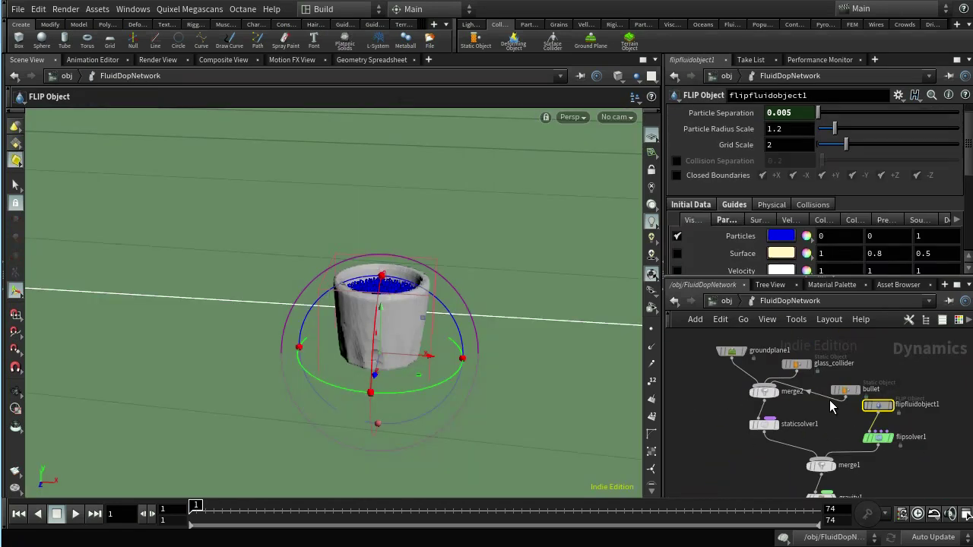
- Lay out the FluidDopNetwork nodes automatically and scrub the timeline to frame 8
key("l")
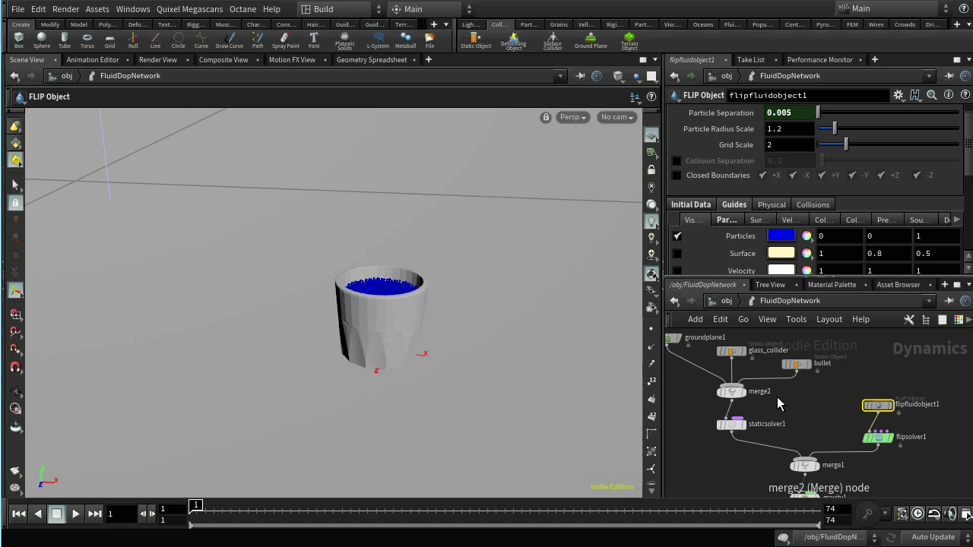
middle_click_drag(784, 394, 859, 440)
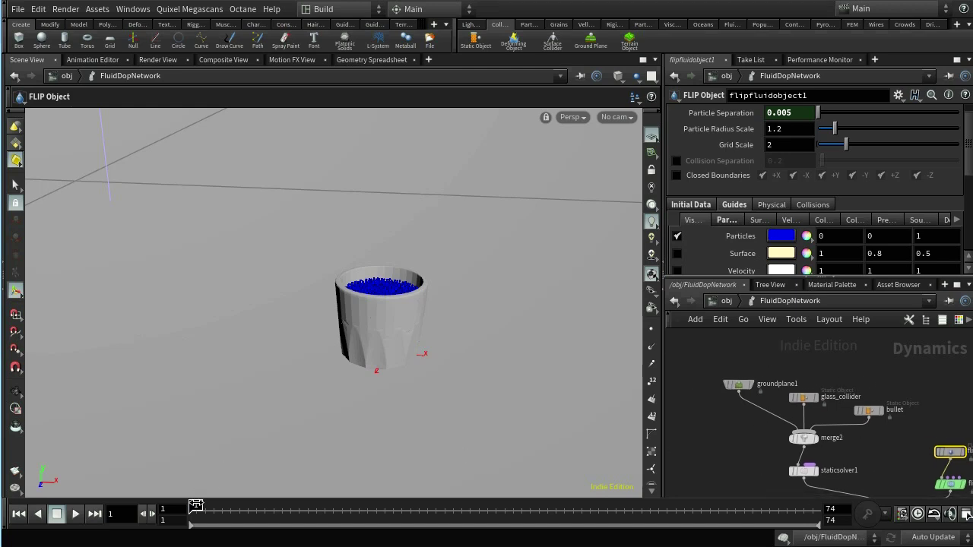
mouse_move(197, 505)
left_mouse_down()
mouse_move(260, 506)
mouse_move(249, 506)
left_mouse_up()
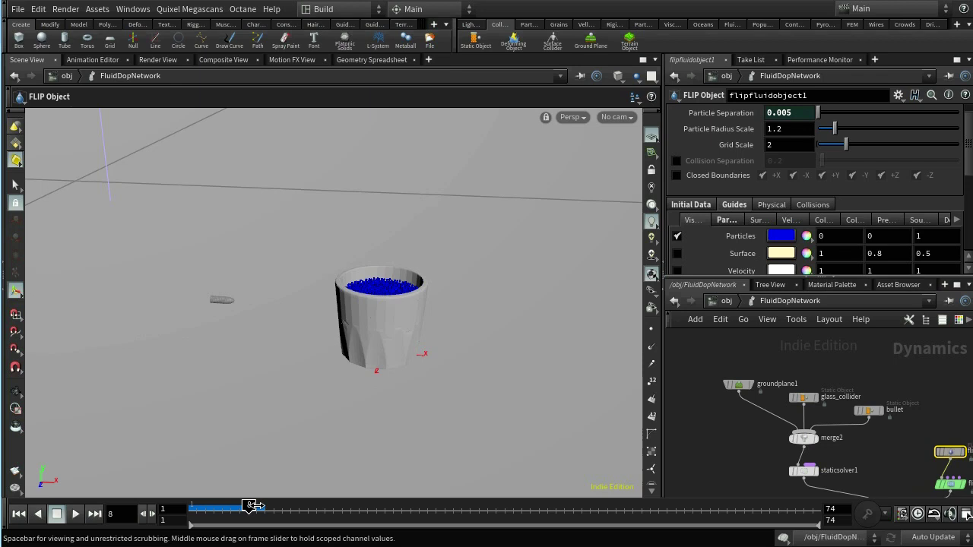
- Turn on the volume Collision Guide for the bullet static object and hide its display geometry
left_click(868, 411)
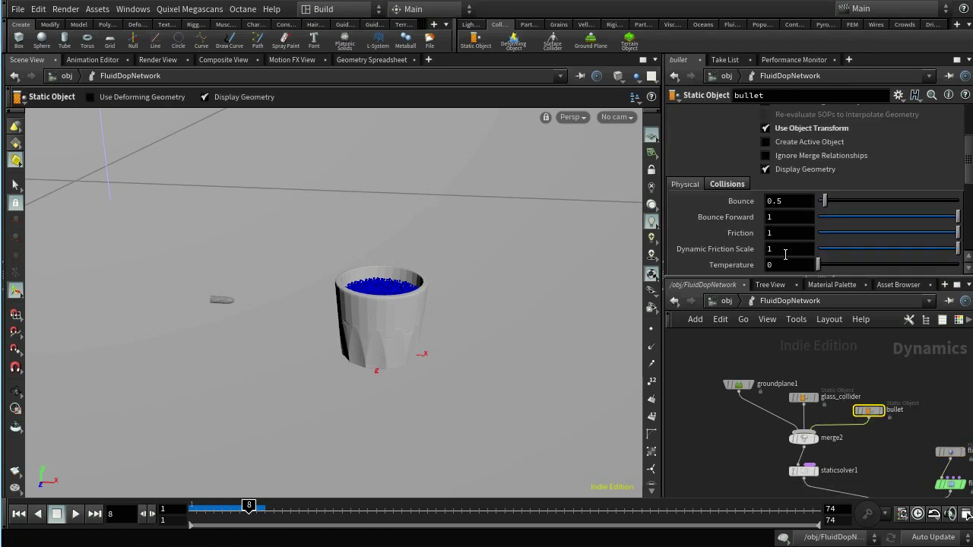
left_click(717, 184)
scroll(803, 235, "down", 3)
scroll(798, 239, "up", 1)
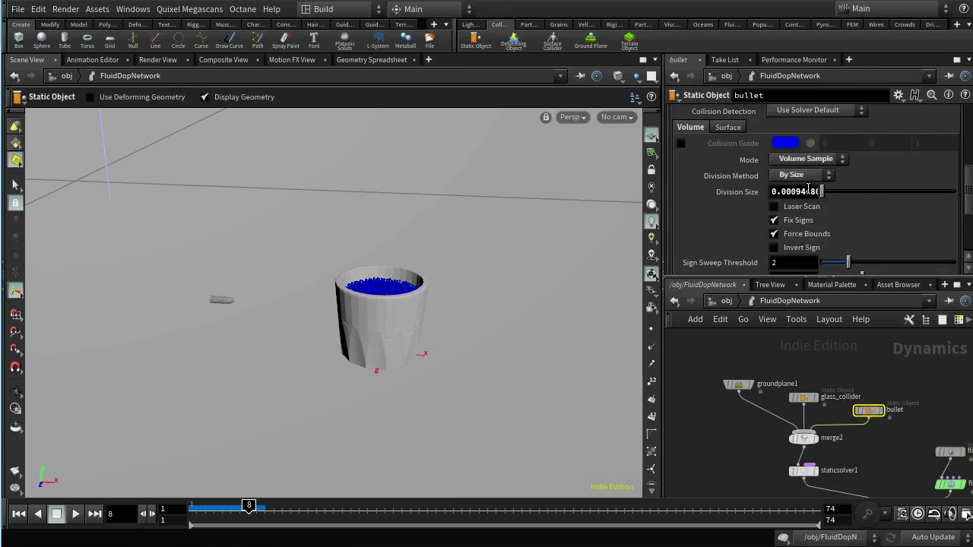
left_click(681, 144)
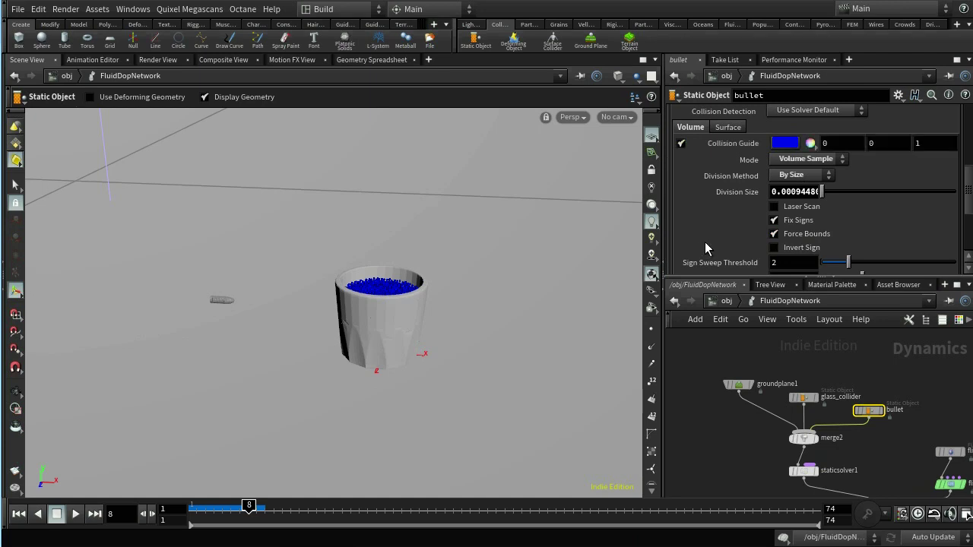
scroll(781, 185, "up", 3)
left_click(766, 168)
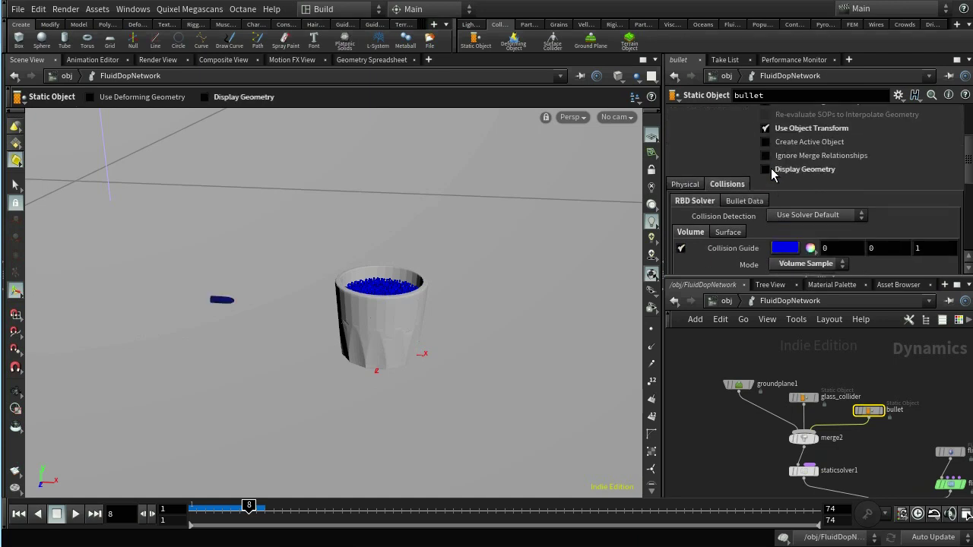
right_click_drag(274, 289, 266, 224, "alt")
- Set the bullet's volume collision mode to Implicit Sphere
left_click(821, 264)
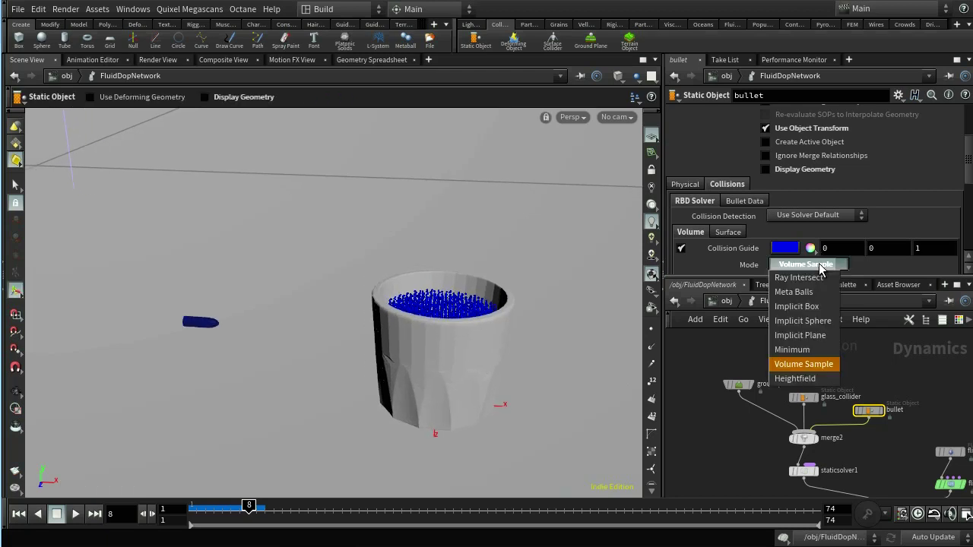
left_click(805, 321)
scroll(862, 232, "down", 3)
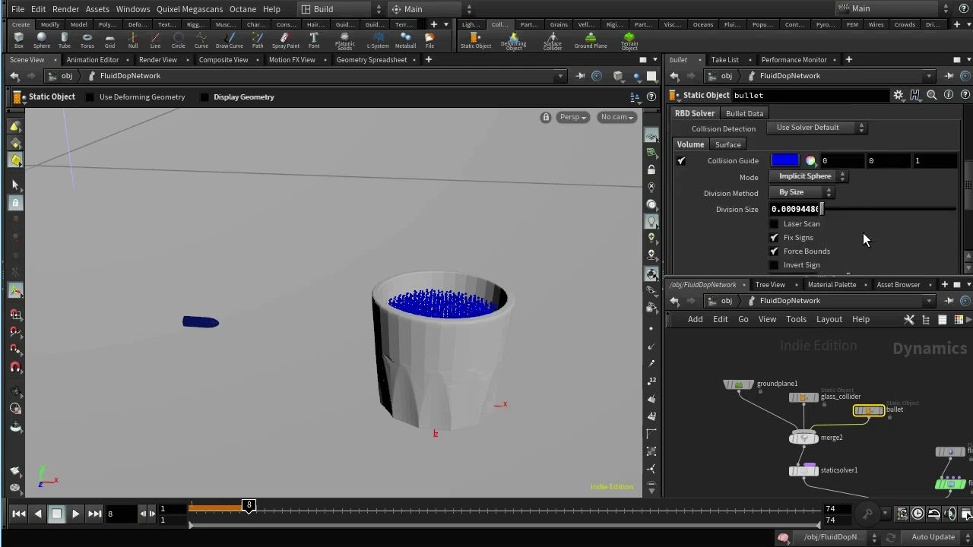
- Clear the Proxy Volume path /obj/bullet/VDB1 from the bullet's collision settings
scroll(863, 232, "down", 4)
left_click_drag(874, 206, 769, 205)
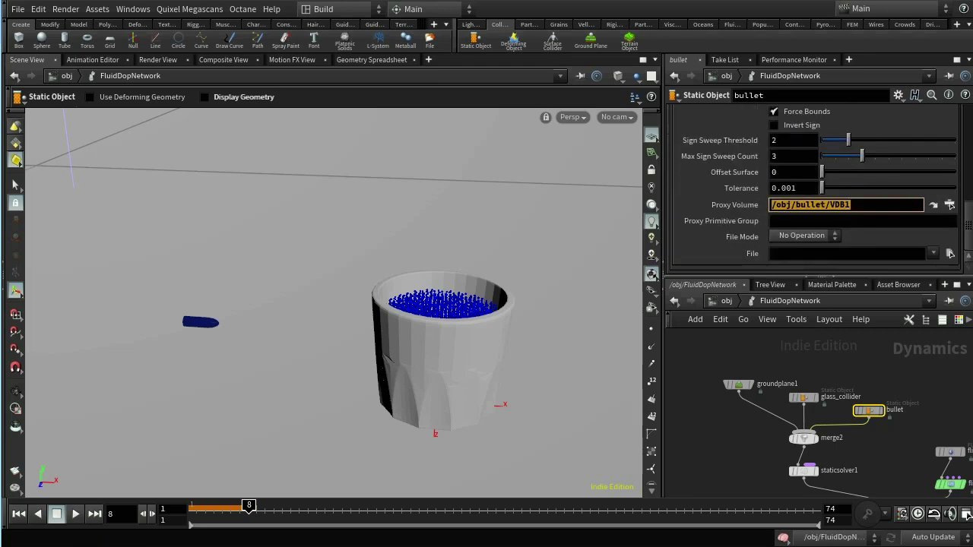
key("BackSpace")
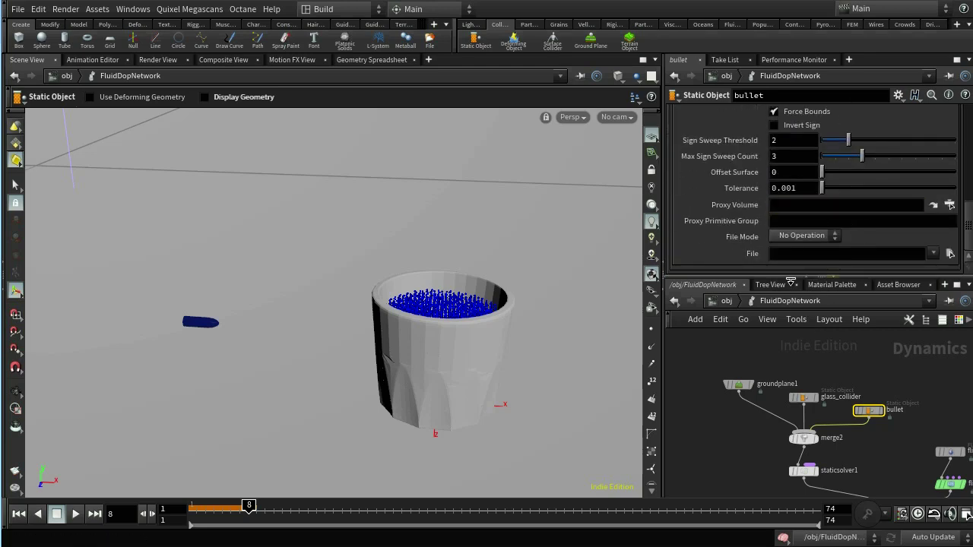
scroll(871, 219, "up", 5)
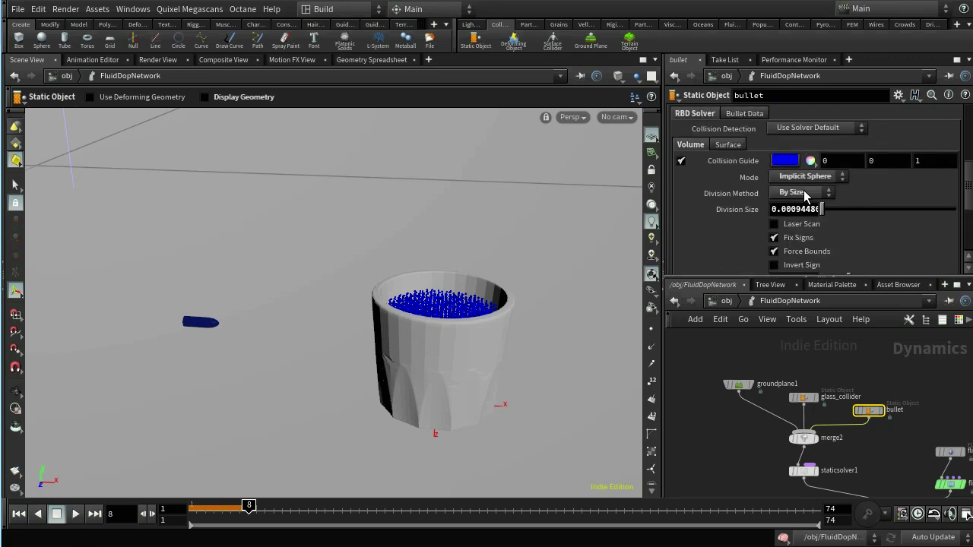
- Inspect the bullet's collision guide up close and return its volume collision mode to Volume Sample
left_click(805, 193)
left_click(897, 232)
key("Escape")
scroll(220, 313, "up", 8)
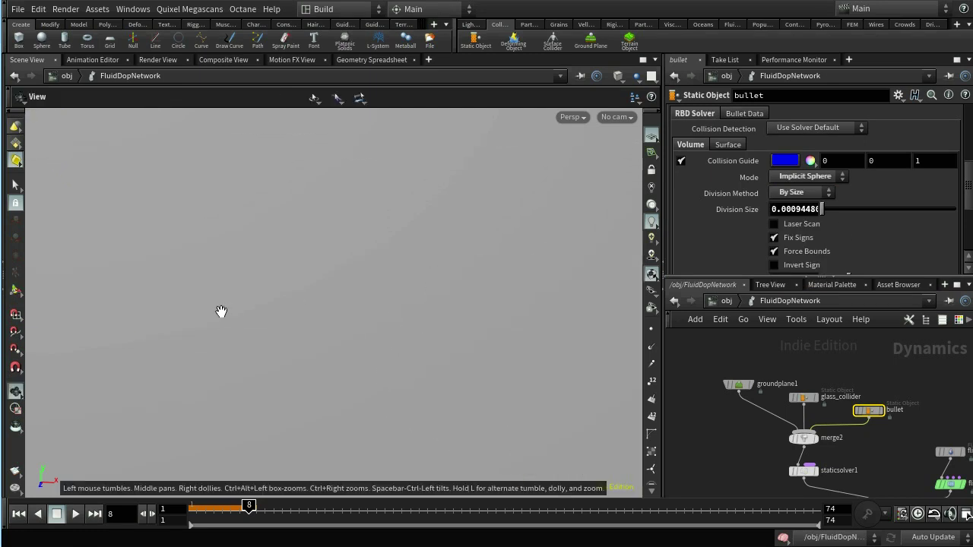
scroll(221, 318, "down", 5)
middle_click_drag(220, 318, 447, 307)
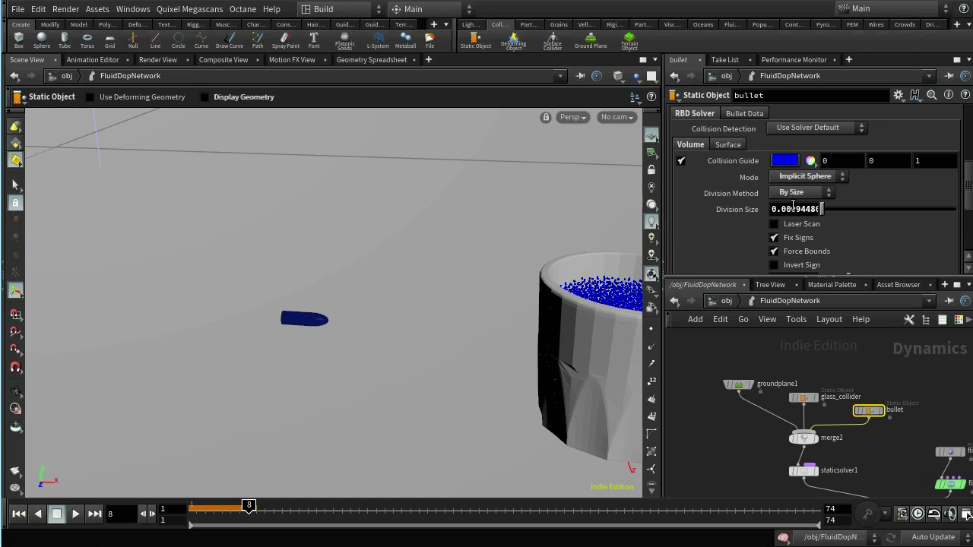
left_click(805, 177)
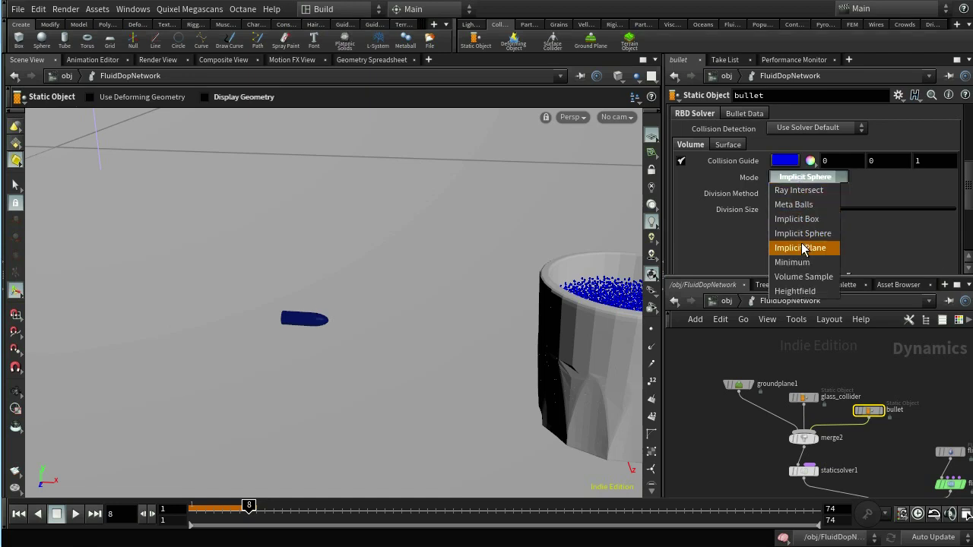
left_click(800, 278)
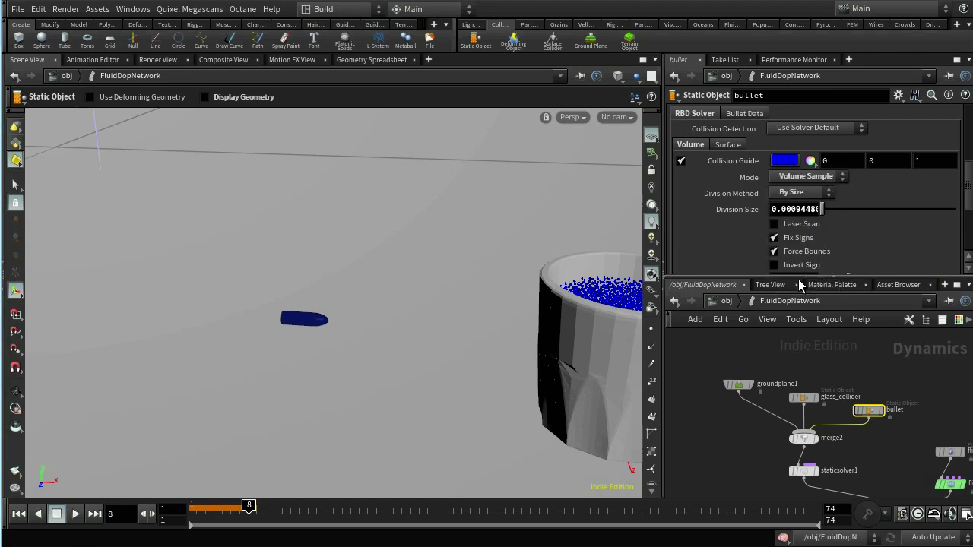
- Rewind to frame 1, play the fluid simulation up to frame 35 and examine the splash around the shattering glass
left_click_drag(203, 507, 176, 511)
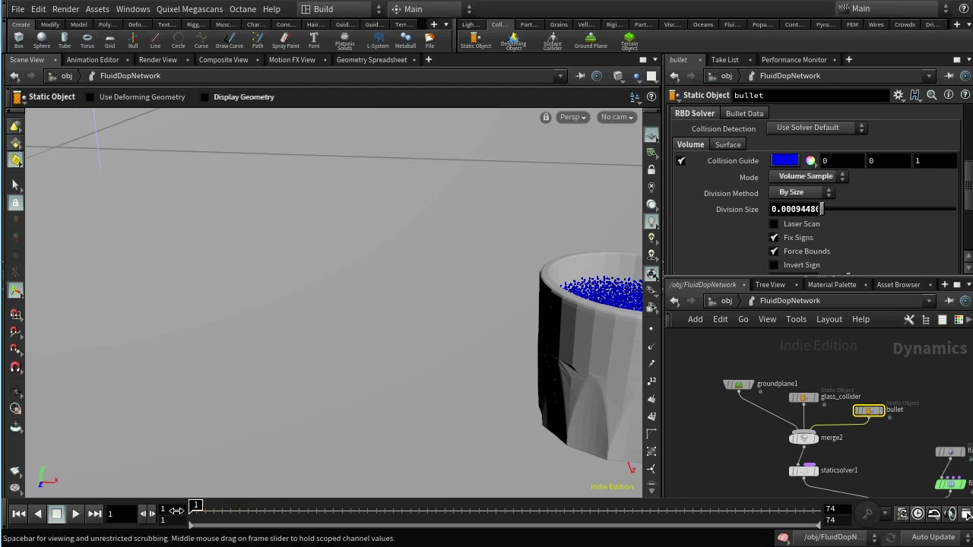
scroll(300, 273, "down", 6)
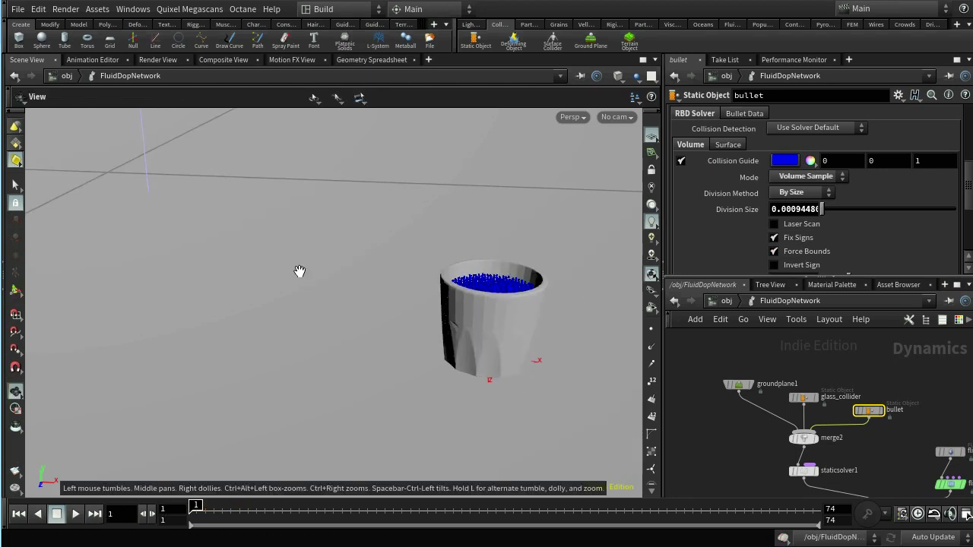
left_click(75, 513)
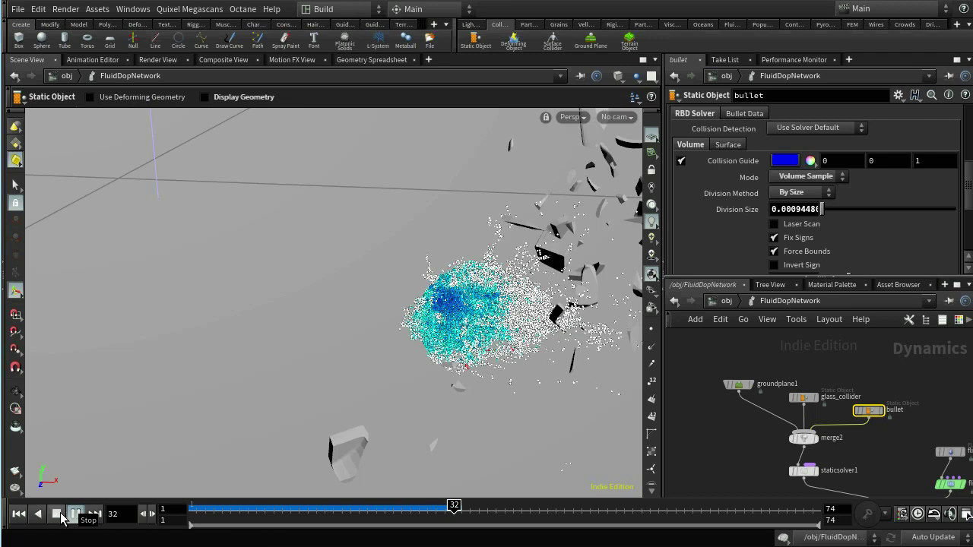
left_click(60, 514)
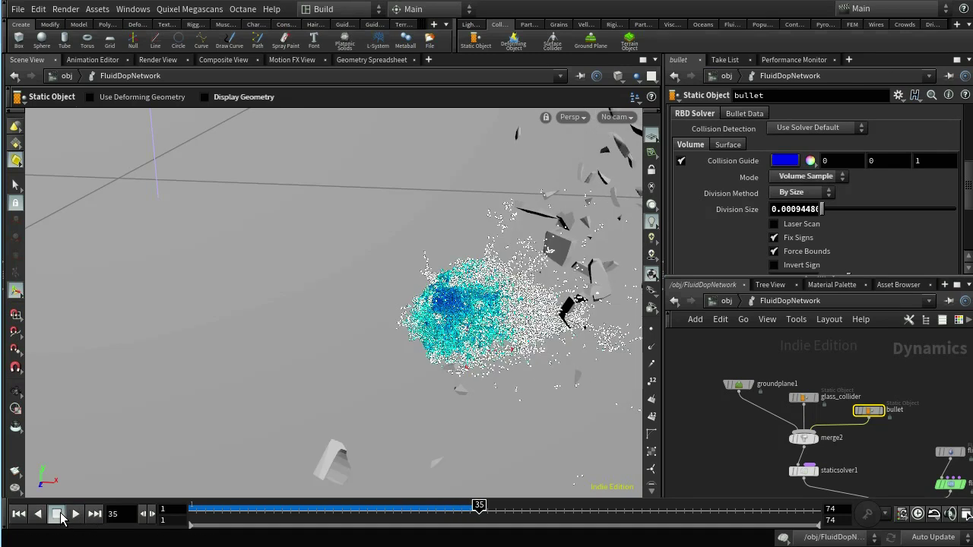
left_click_drag(487, 340, 534, 275, "alt")
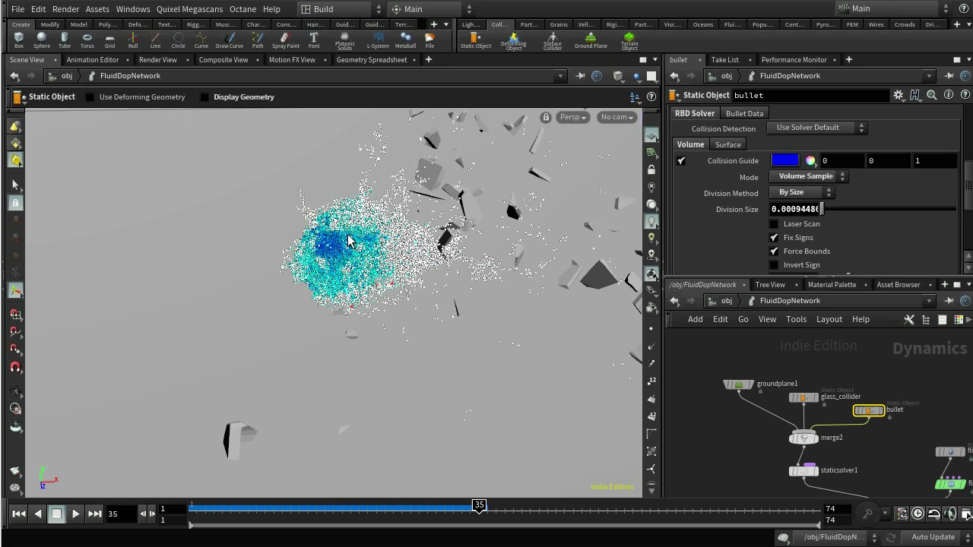
- Go back to object level and move the waterstart_fluidinterior node clear of the Octane light nodes
left_click(722, 301)
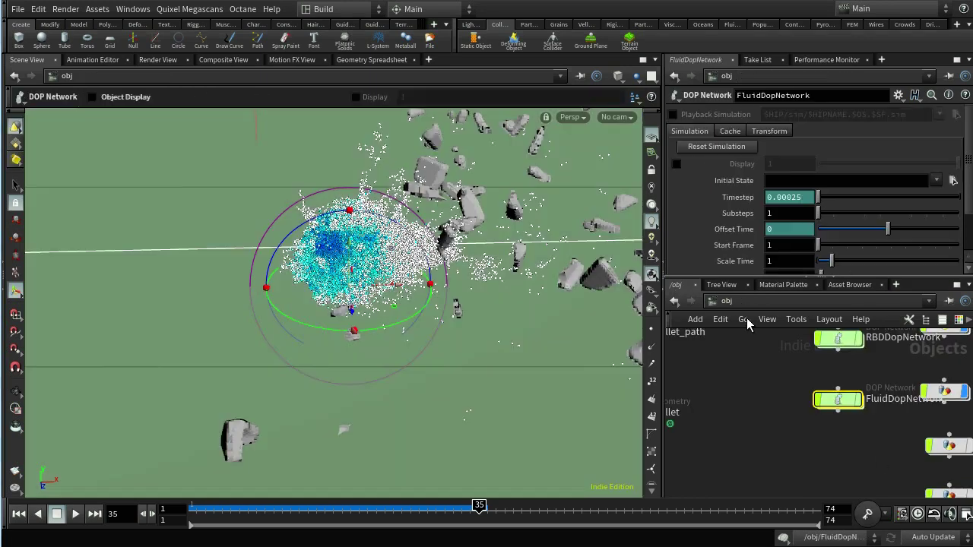
scroll(831, 488, "up", 1)
middle_click_drag(826, 489, 679, 515)
middle_click_drag(944, 422, 851, 541)
middle_click_drag(894, 447, 899, 482)
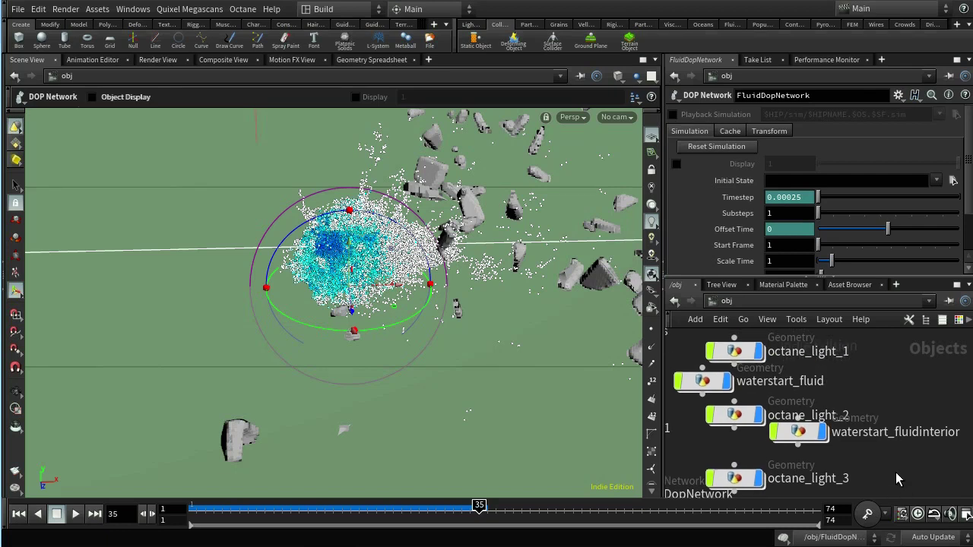
left_click_drag(804, 437, 915, 381)
scroll(834, 448, "up", 1)
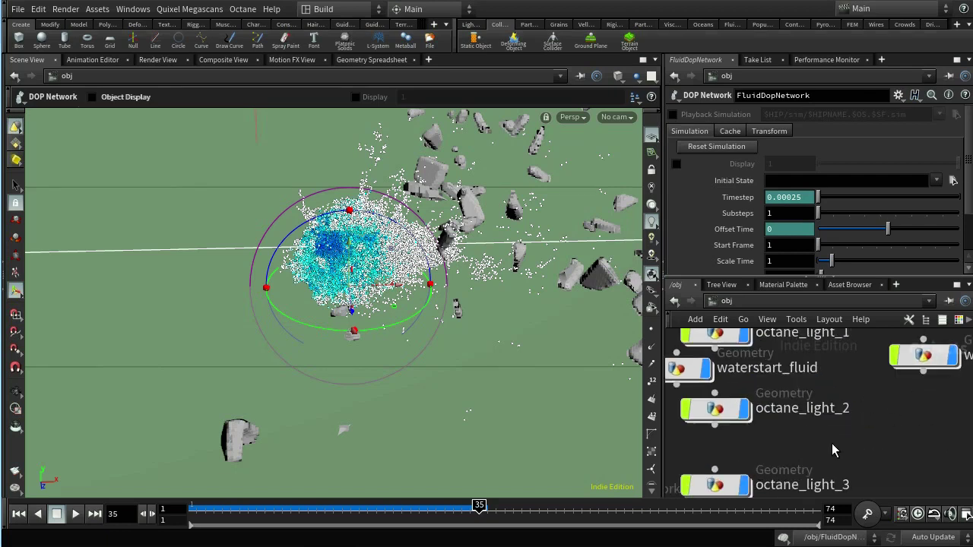
- Move the waterstart_fluid node between the waterstart and bullet_path nodes
middle_click_drag(798, 447, 970, 464)
scroll(935, 460, "down", 5)
left_click(876, 440)
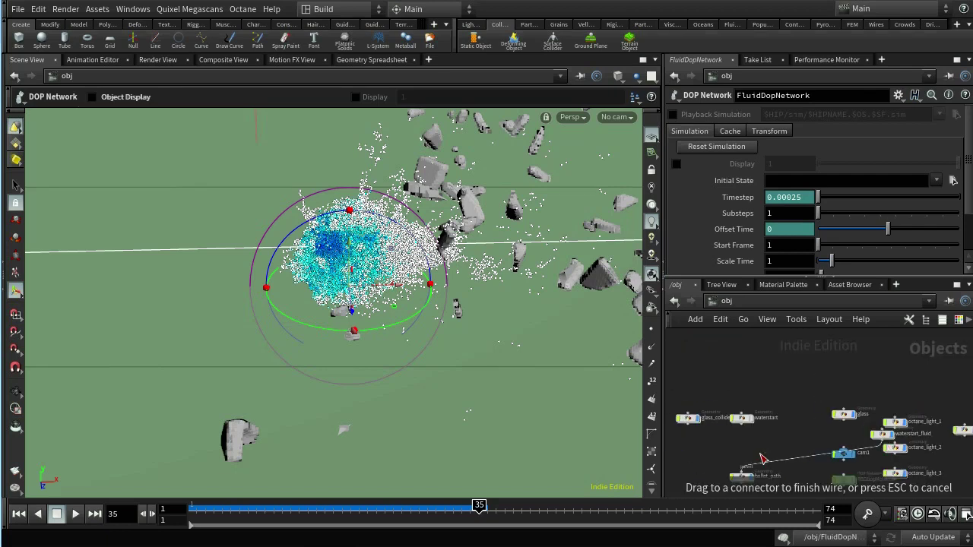
left_click_drag(754, 439, 757, 440)
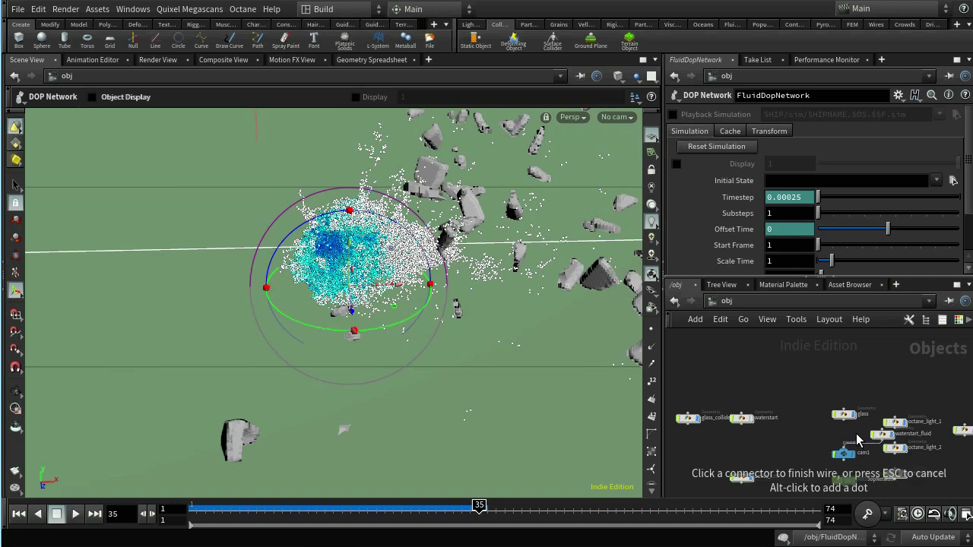
key("Escape")
left_click_drag(886, 432, 746, 452)
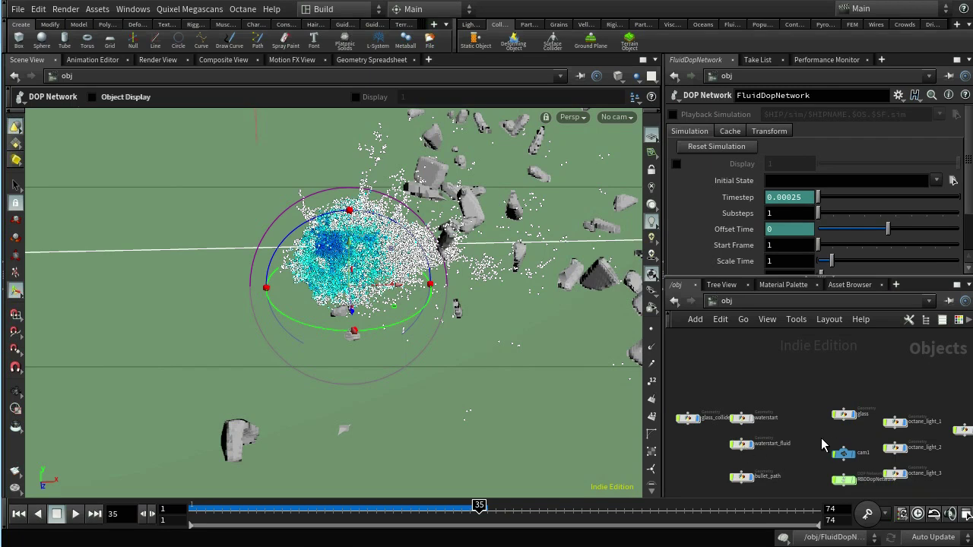
- Examine the waterstart_fluid and waterstart_fluidinterior geometry nodes in the object network
scroll(812, 433, "up", 4)
scroll(809, 433, "down", 3)
middle_click_drag(796, 432, 719, 440)
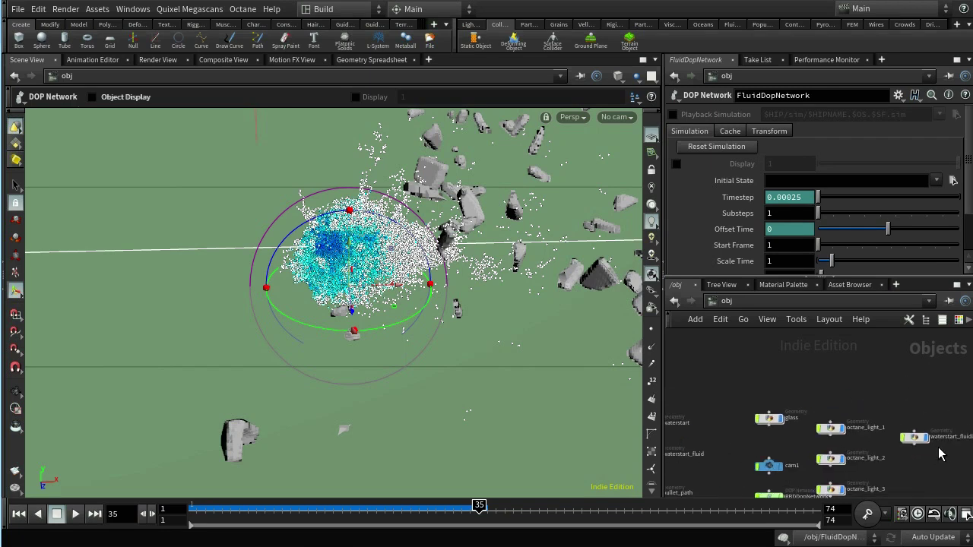
scroll(938, 448, "up", 4)
middle_click_drag(936, 448, 873, 459)
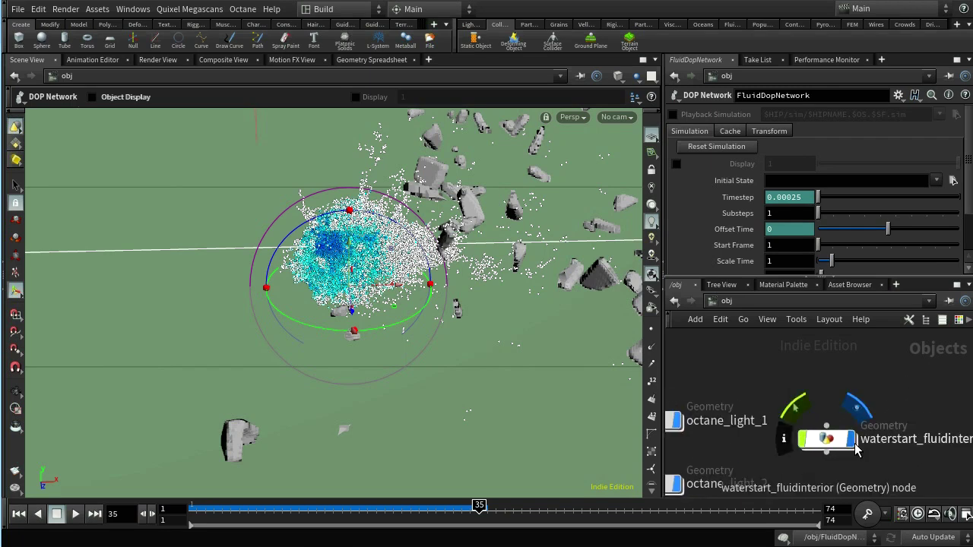
scroll(895, 408, "down", 4)
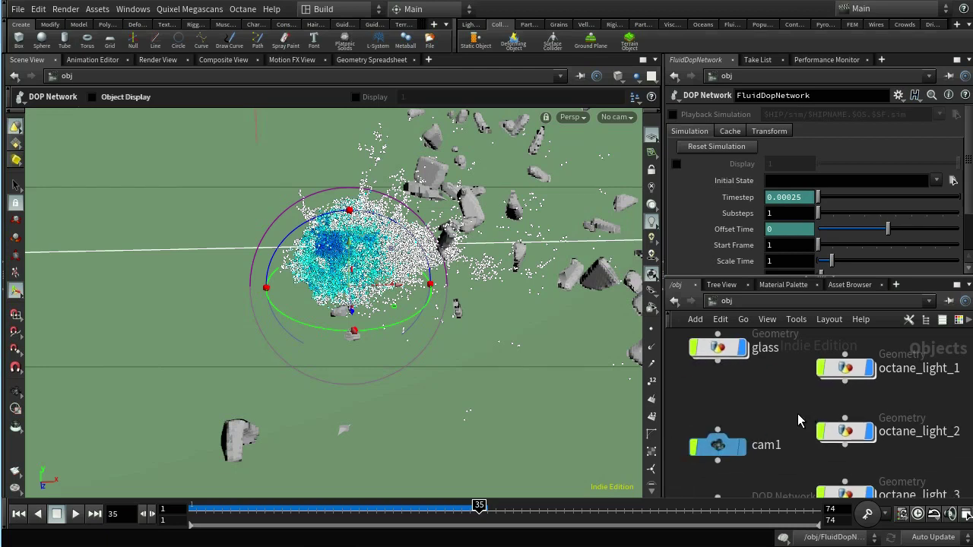
scroll(826, 396, "up", 4)
middle_click_drag(751, 405, 956, 392)
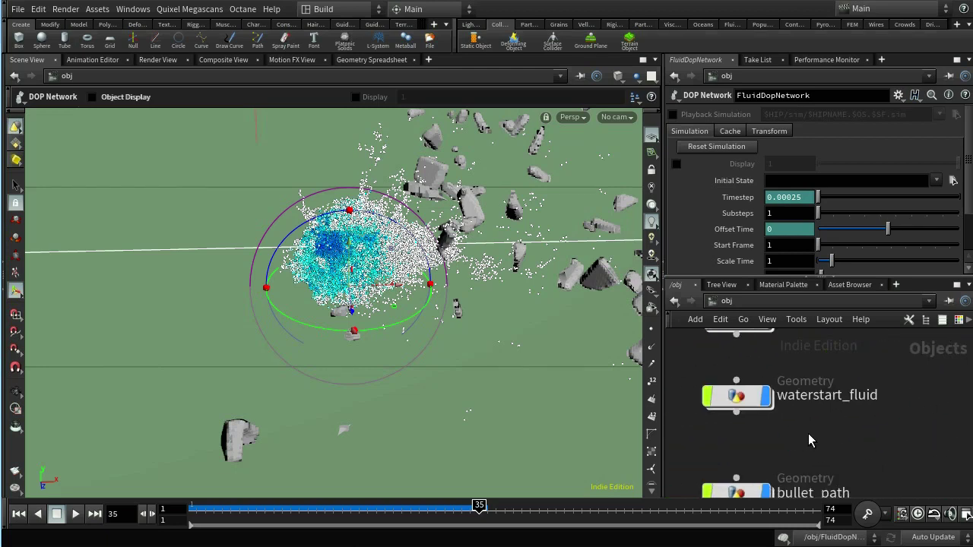
middle_click_drag(809, 436, 884, 470)
scroll(884, 469, "down", 2)
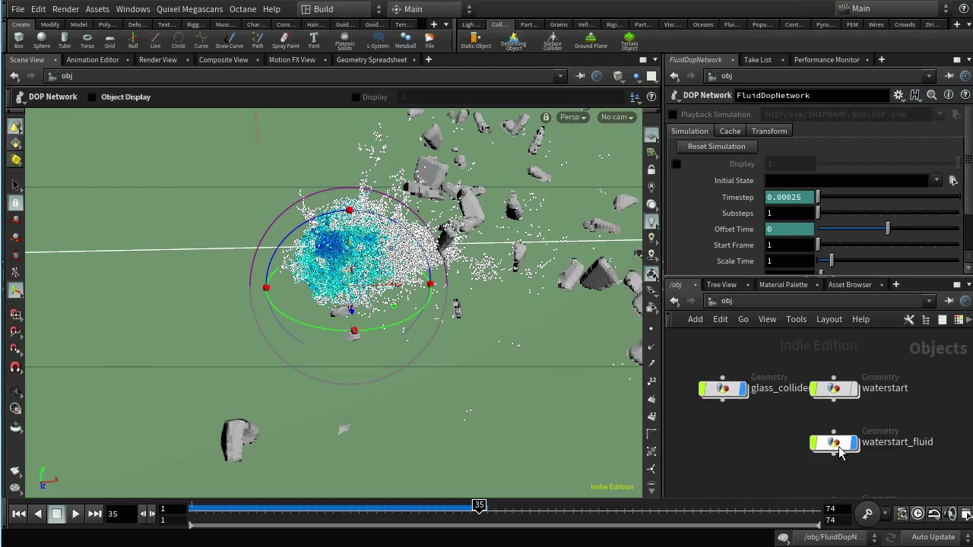
- Open the waterstart_fluid geometry in an enlarged network editor and inspect the settings of its import_waterstart node
double_click(839, 447)
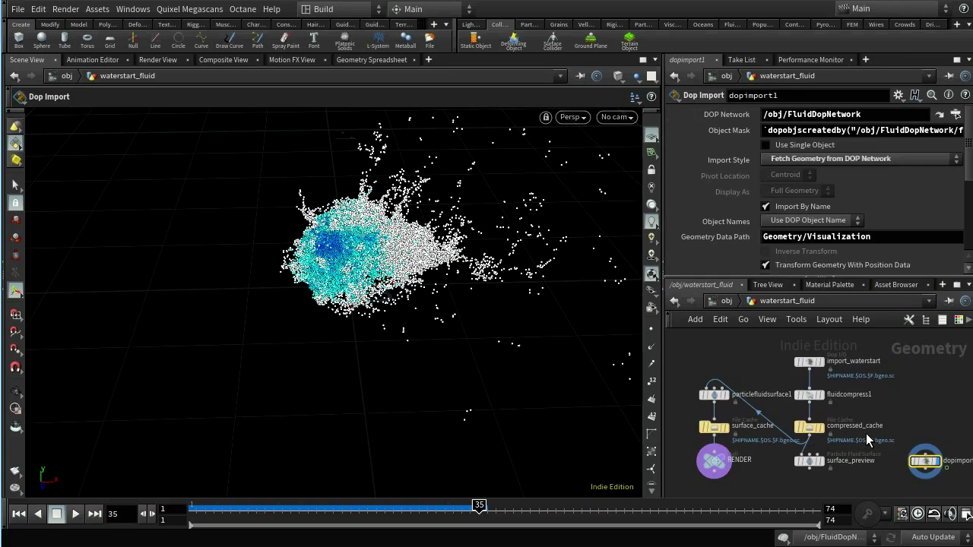
left_click(957, 286)
scroll(586, 283, "up", 3)
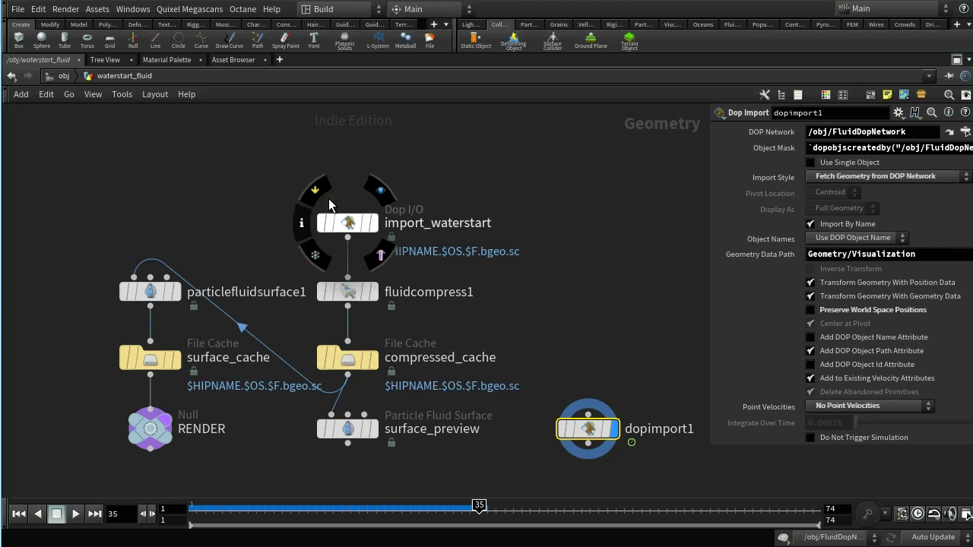
left_click(349, 226)
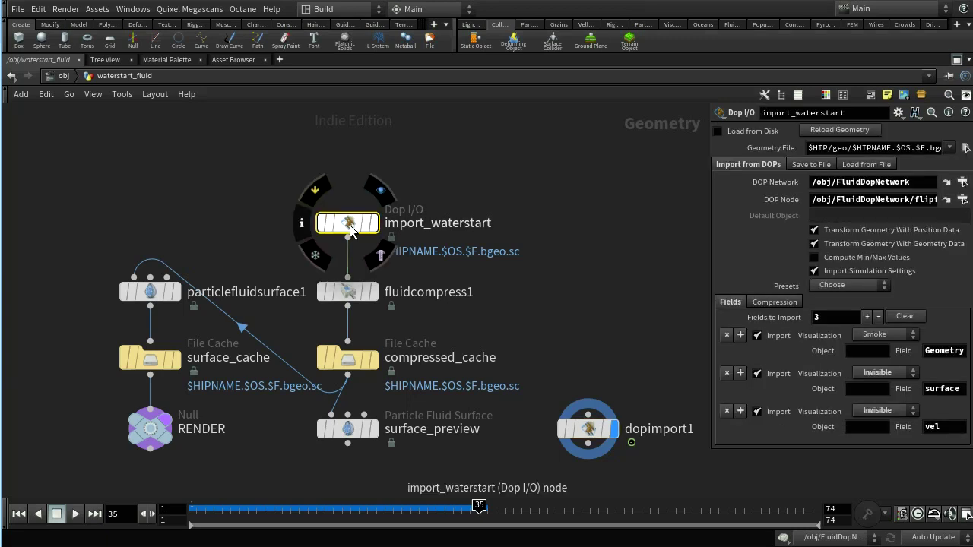
- Inspect the settings of the fluidcompress1, compressed_cache and particlefluidsurface1 nodes
left_click(346, 295)
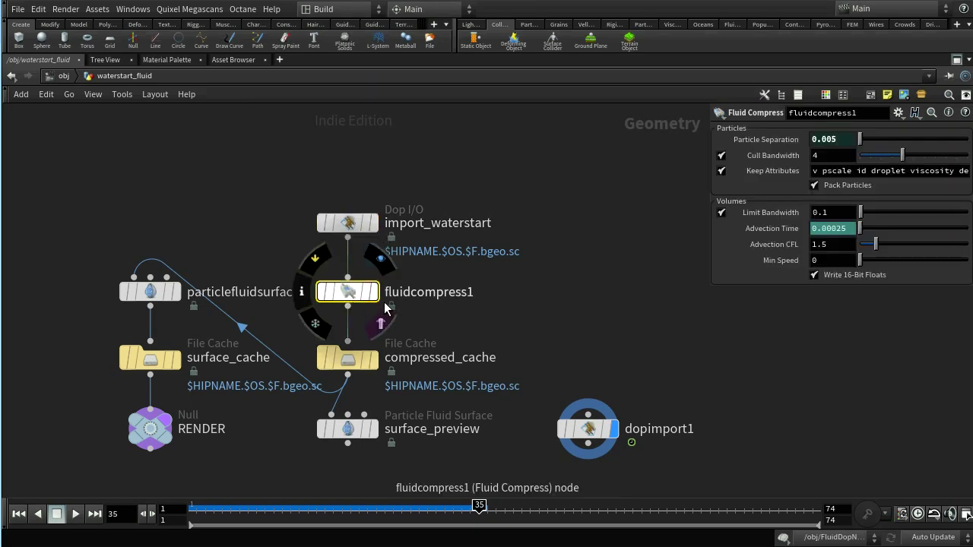
left_click(349, 361)
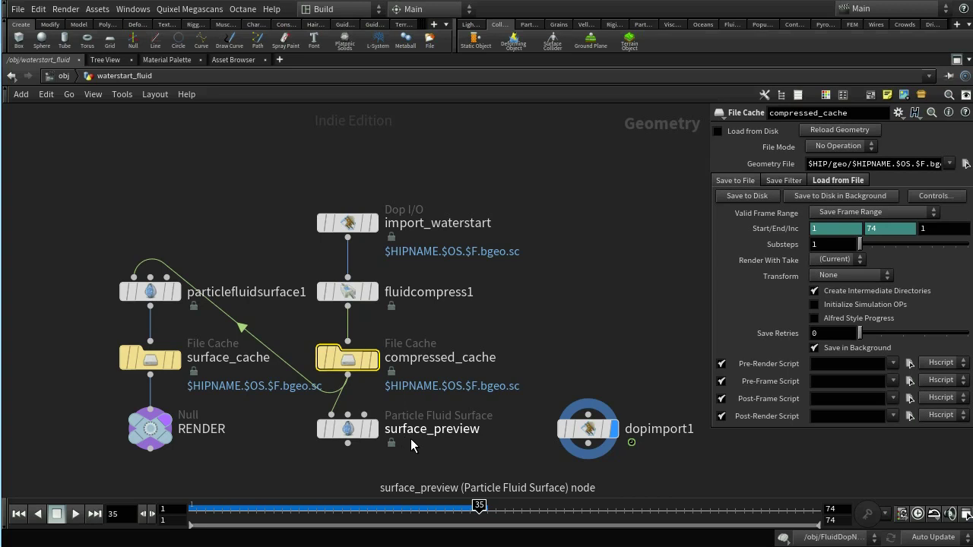
left_click(152, 292)
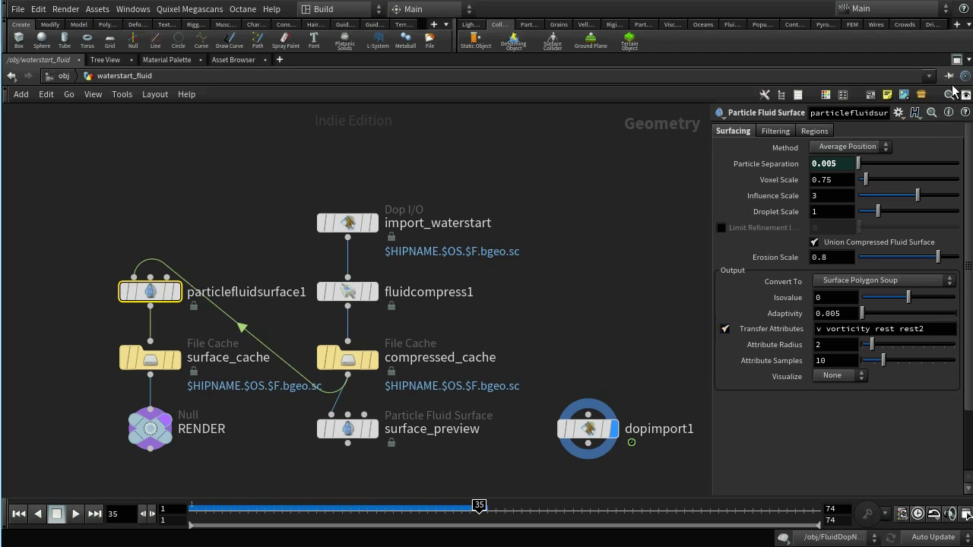
- Restore the network editor to its normal size, check the particlefluidsurface1 node and save the scene
left_click(957, 59)
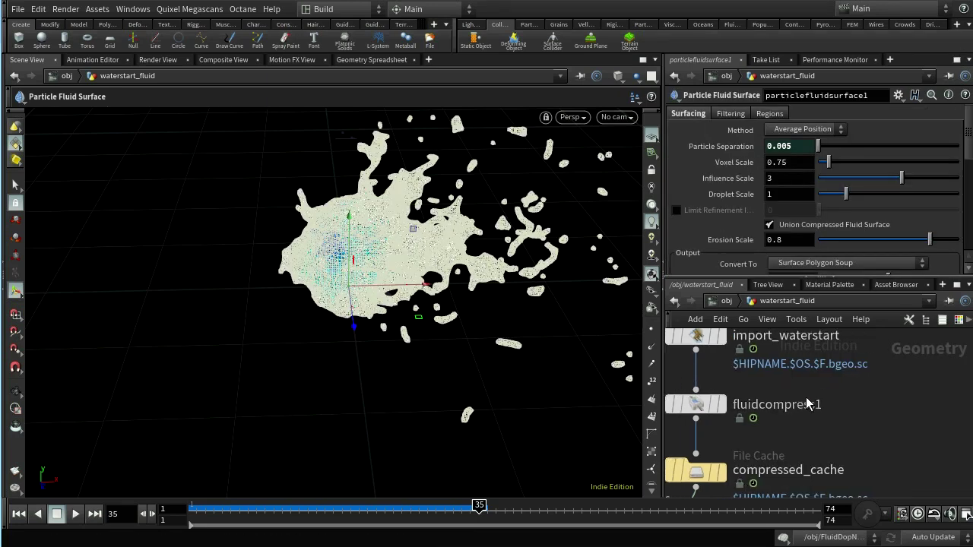
middle_click_drag(807, 399, 963, 410)
middle_click_drag(751, 375, 883, 364)
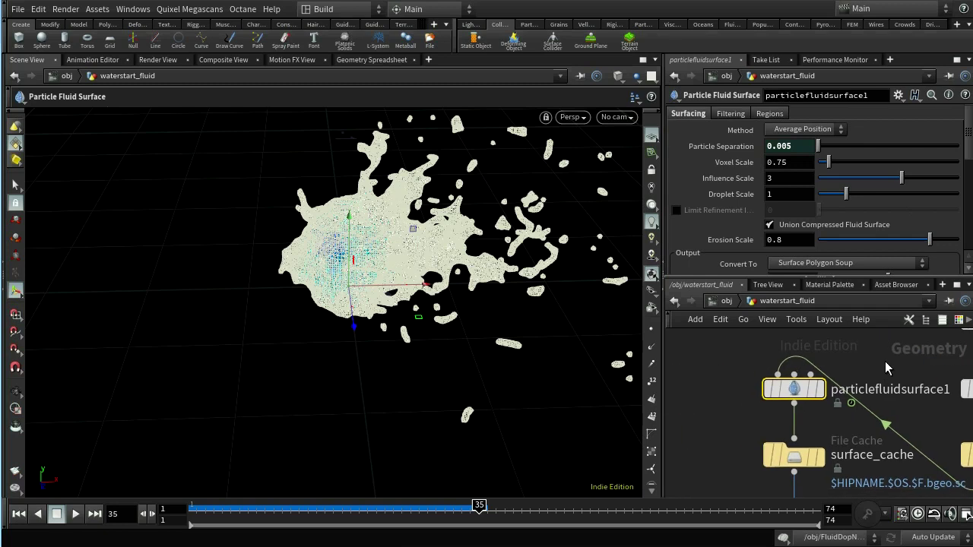
middle_click(796, 391)
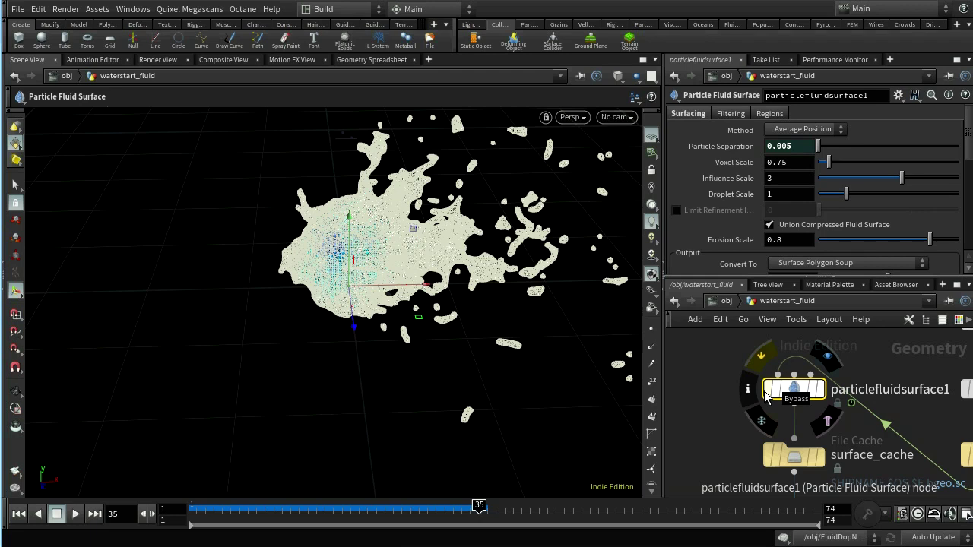
middle_click(802, 391)
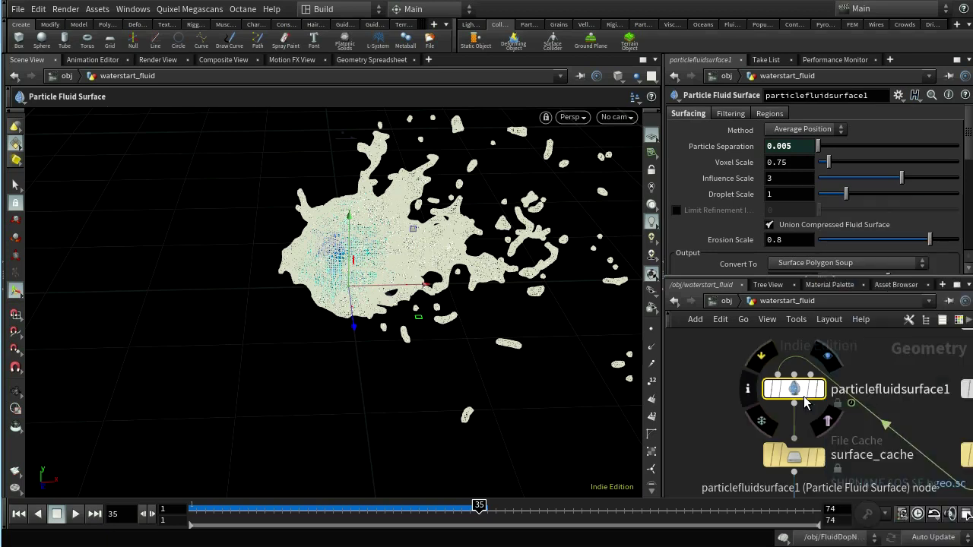
middle_click_drag(876, 439, 853, 438)
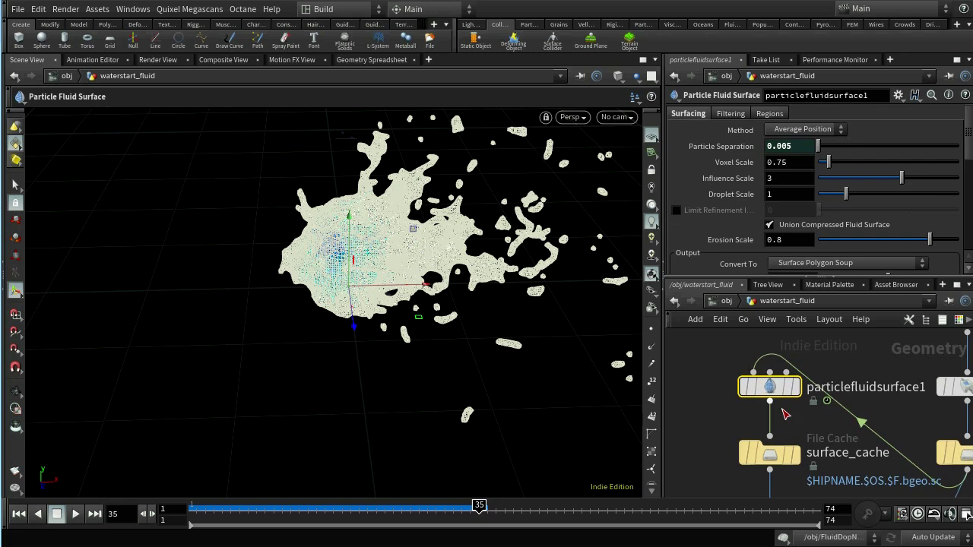
mouse_move(771, 389)
key("ctrl+s")
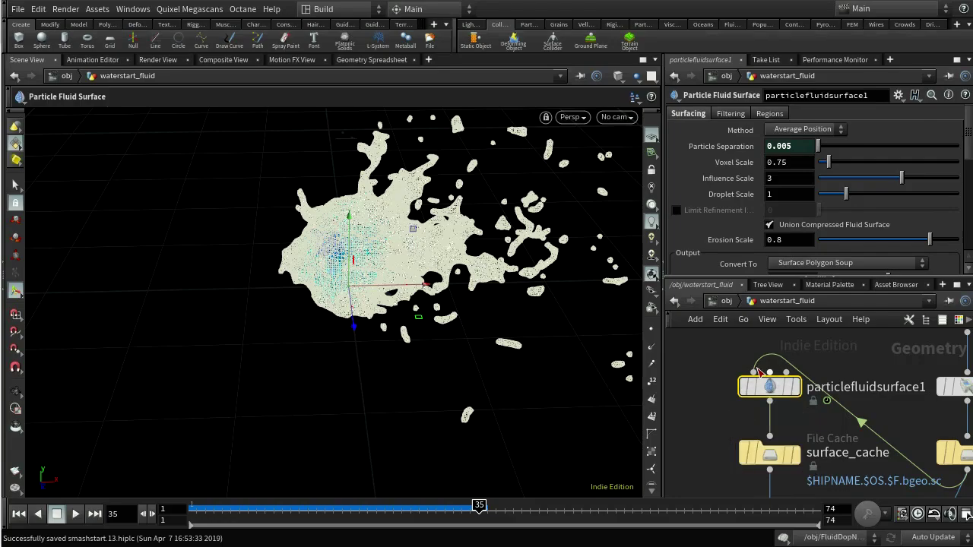
- Return to object level, open FluidDopNetwork and display the parameters of flipsolver1
left_click(726, 304)
middle_click_drag(865, 463, 673, 283)
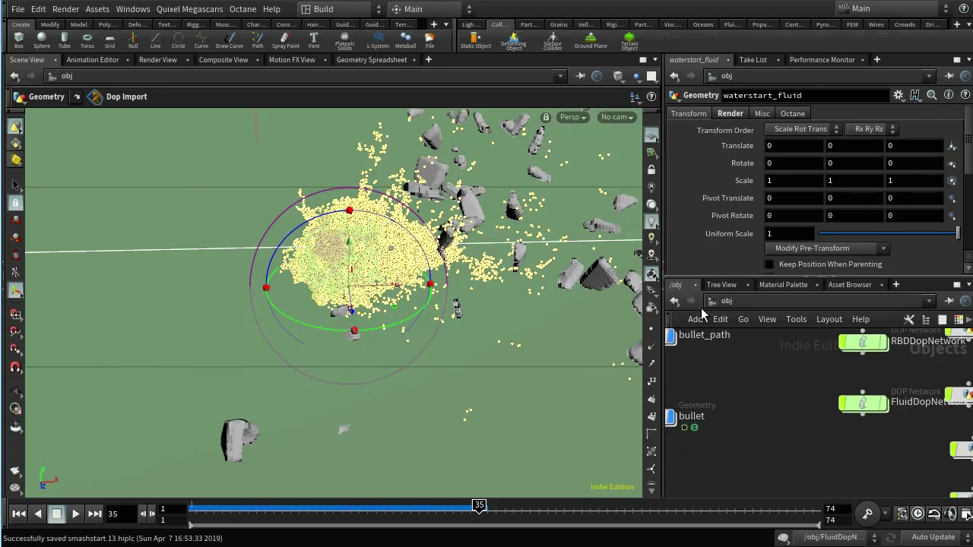
middle_click_drag(776, 375, 691, 360)
double_click(779, 389)
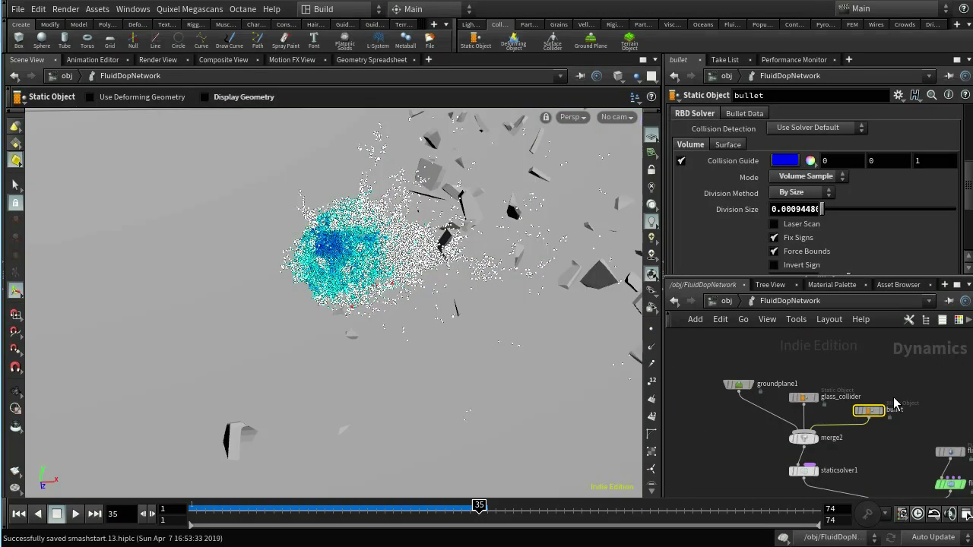
scroll(904, 478, "up", 1)
middle_click_drag(898, 477, 743, 402)
left_click(802, 410)
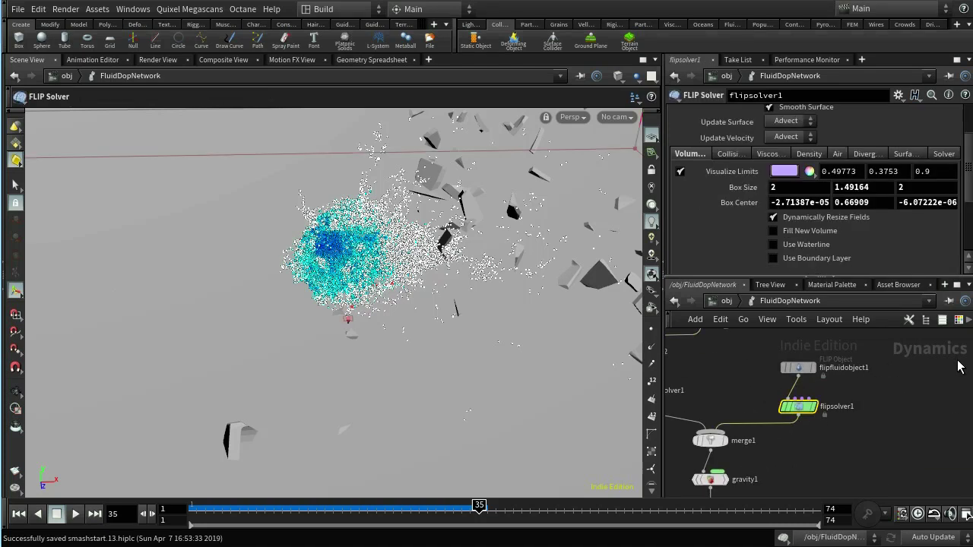
- Turn off Reseed Particles in the particle motion settings of flipsolver1 and return to frame 1
scroll(935, 162, "up", 3)
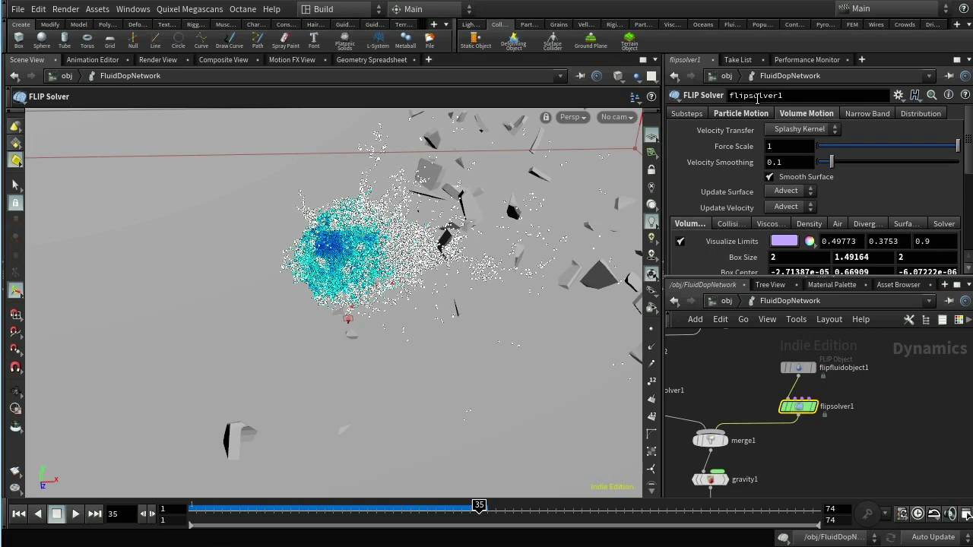
left_click(731, 114)
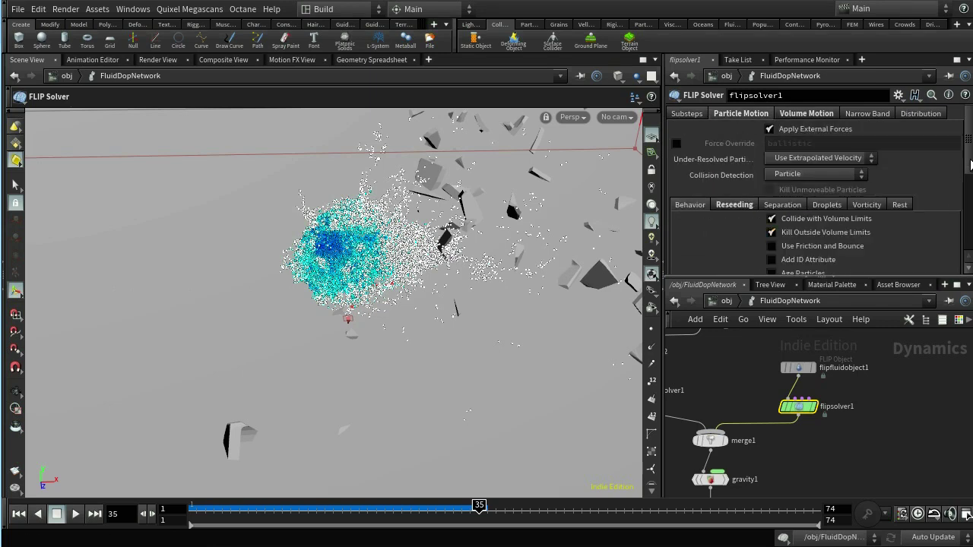
left_click_drag(970, 161, 970, 237)
scroll(970, 169, "up", 10)
left_click(735, 205)
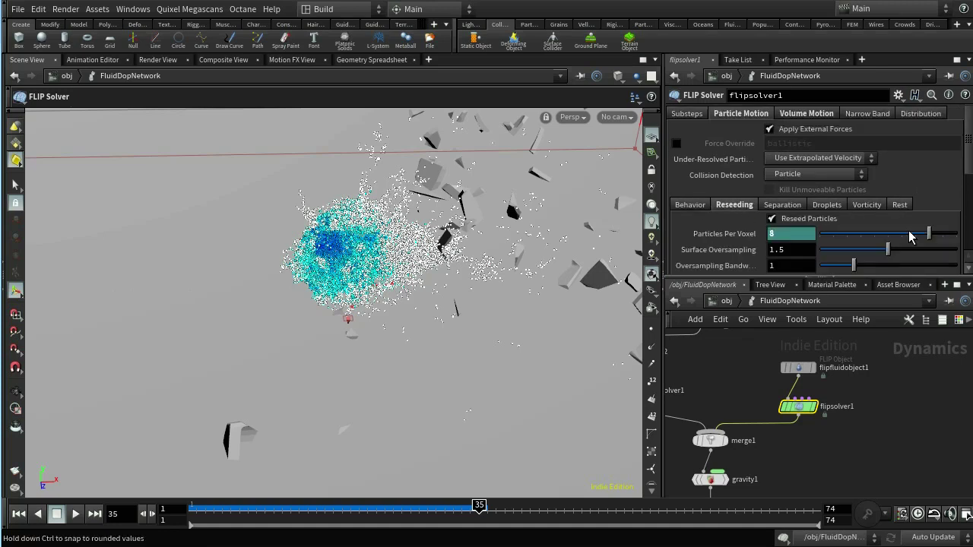
left_click(773, 219)
left_click(190, 508)
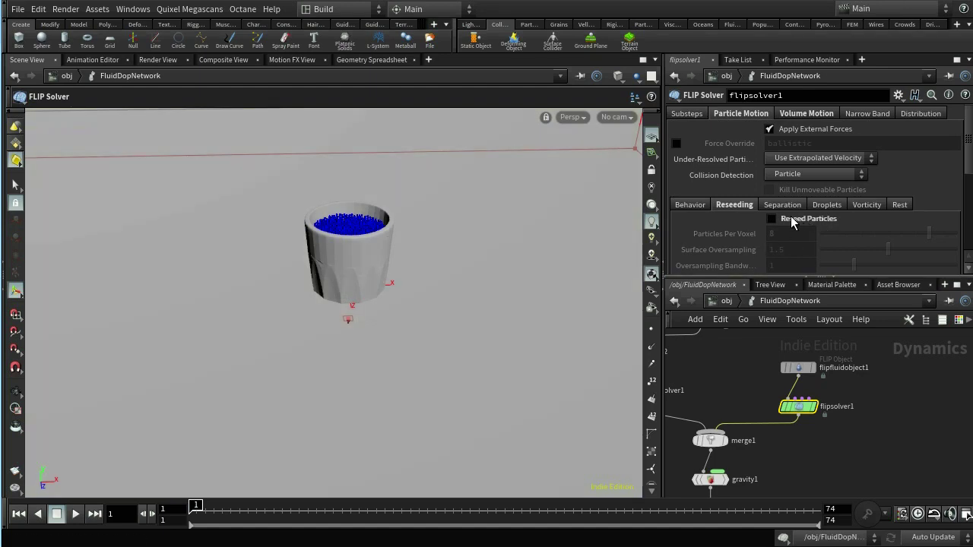
- Check the particle separation option of flipsolver1 and enable Detect Droplets
left_click(783, 204)
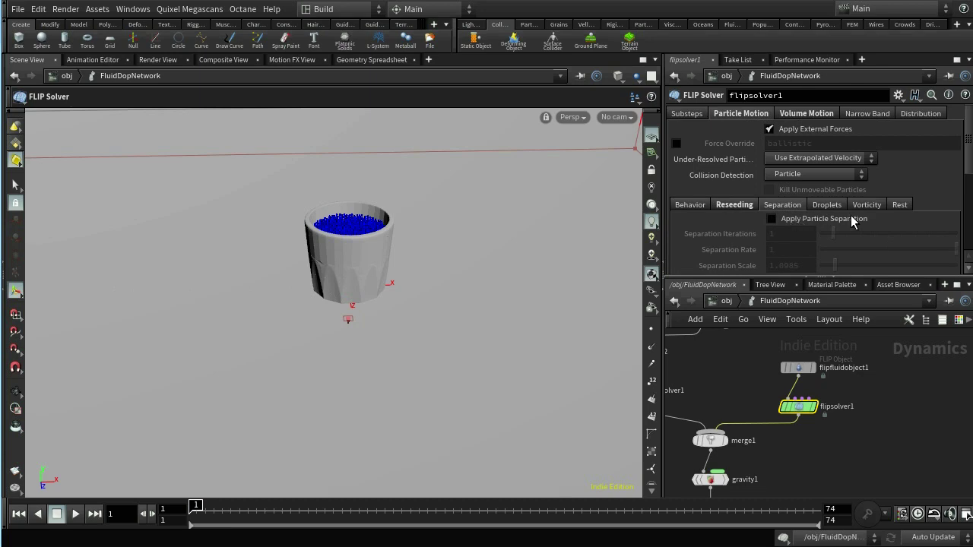
mouse_move(849, 222)
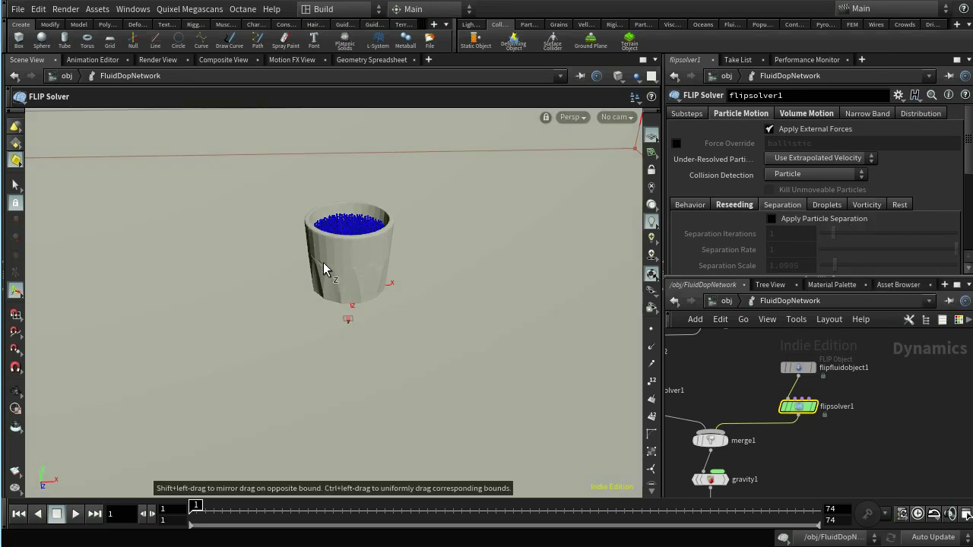
left_click(818, 207)
scroll(839, 243, "down", 4)
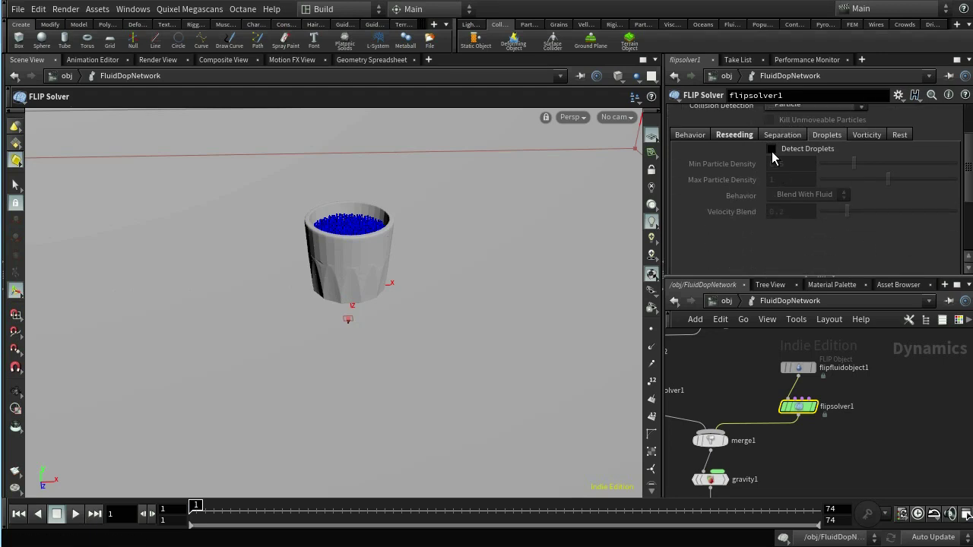
left_click(772, 149)
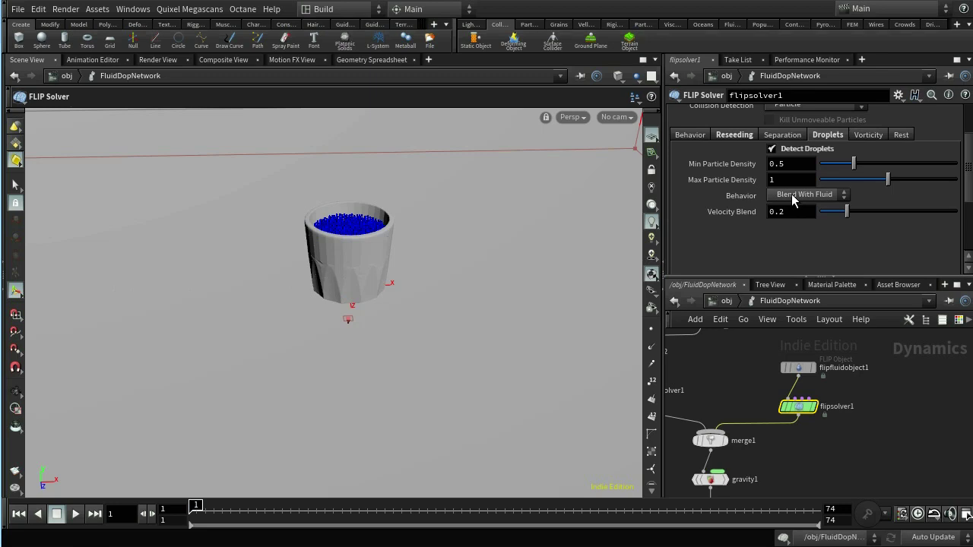
mouse_move(791, 155)
- Leave FluidDopNetwork and open the waterstart_fluid geometry network
left_click(728, 301)
middle_click_drag(943, 467, 900, 507)
middle_click_drag(917, 402, 919, 523)
middle_click_drag(923, 448, 926, 523)
mouse_move(817, 434)
middle_mouse_down()
mouse_move(905, 369)
mouse_move(918, 374)
mouse_move(852, 413)
mouse_move(869, 452)
middle_mouse_up()
scroll(916, 375, "down", 3)
double_click(814, 411)
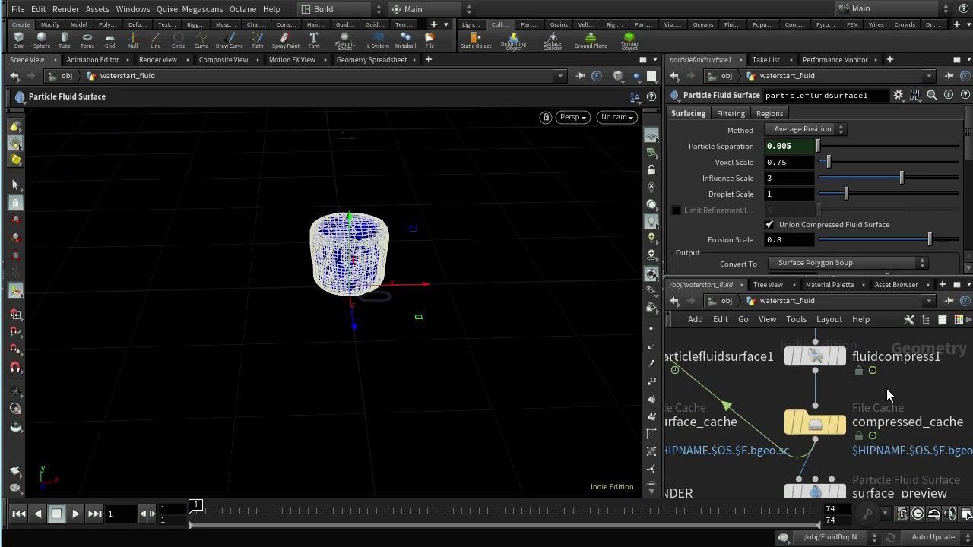
- Bypass the fluidcompress1 node between import_waterstart and compressed_cache
scroll(886, 388, "down", 3)
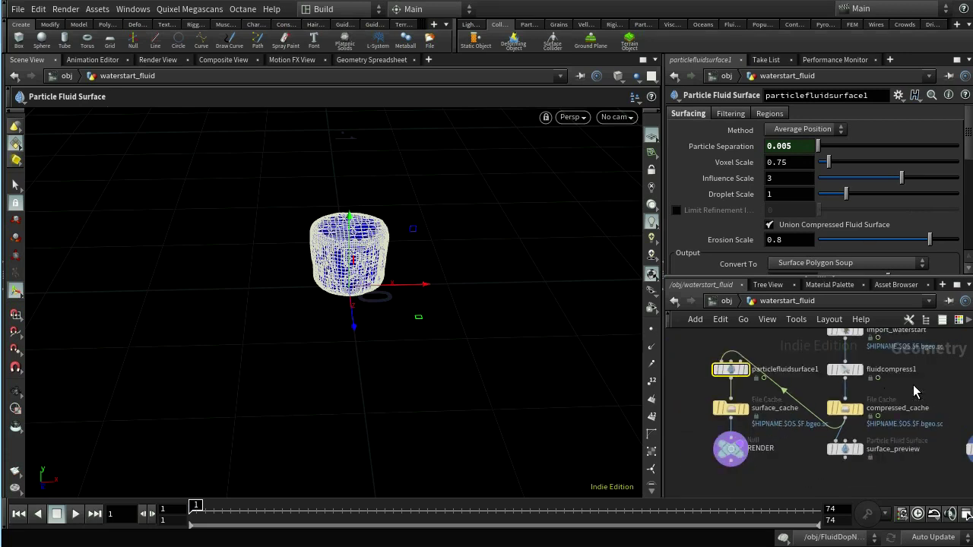
middle_click_drag(891, 389, 892, 415)
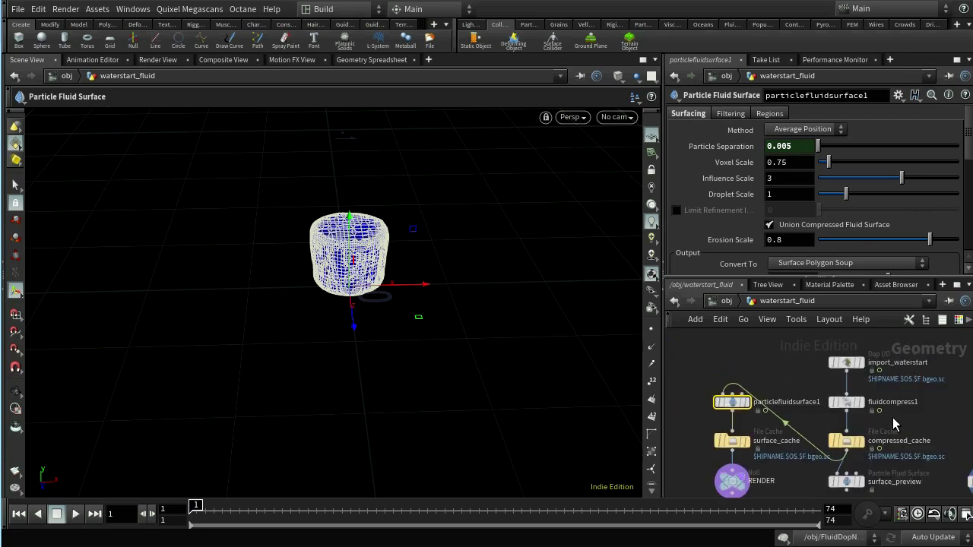
scroll(891, 417, "up", 5)
left_click(871, 395)
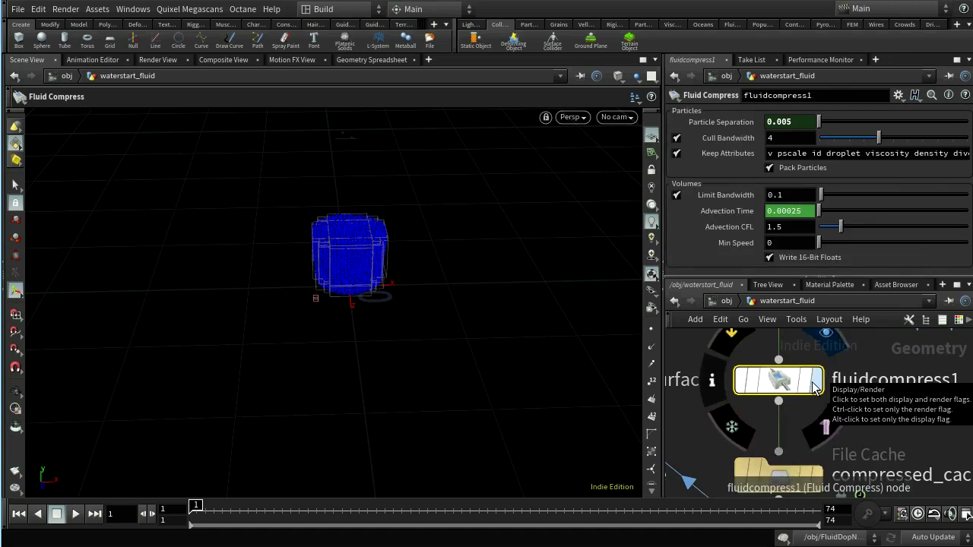
left_click(740, 384)
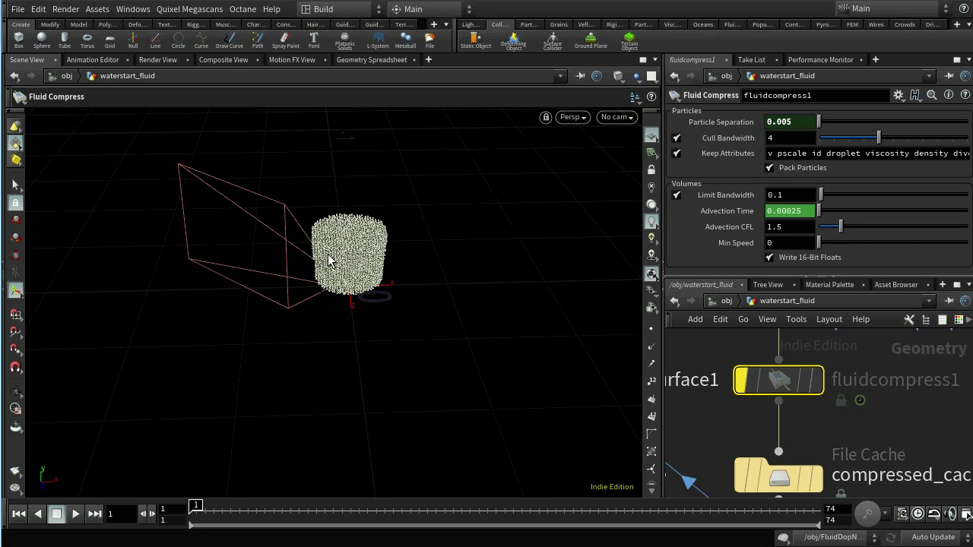
mouse_move(793, 386)
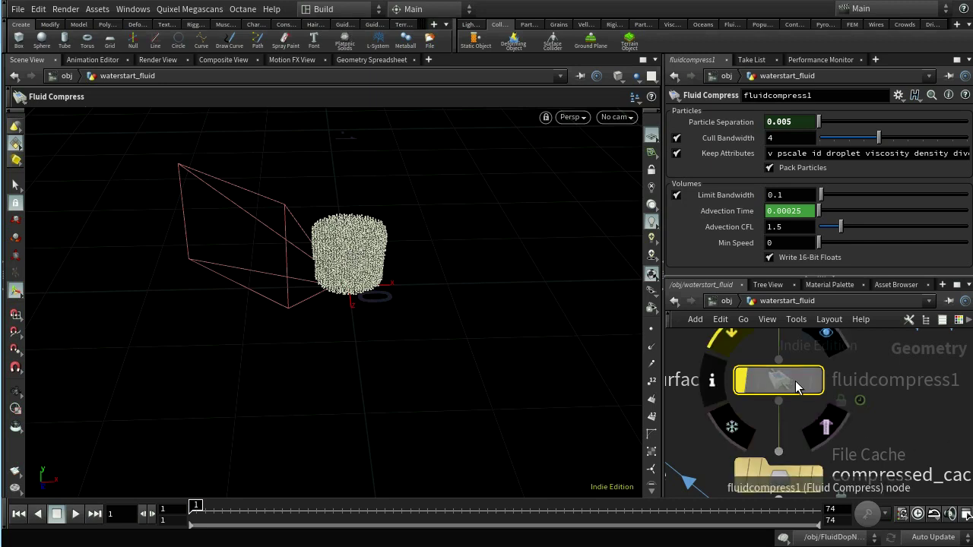
- Highlight the droplet attribute in the Keep Attributes list of fluidcompress1
middle_click_drag(929, 420, 929, 401)
scroll(929, 403, "down", 1)
mouse_move(817, 377)
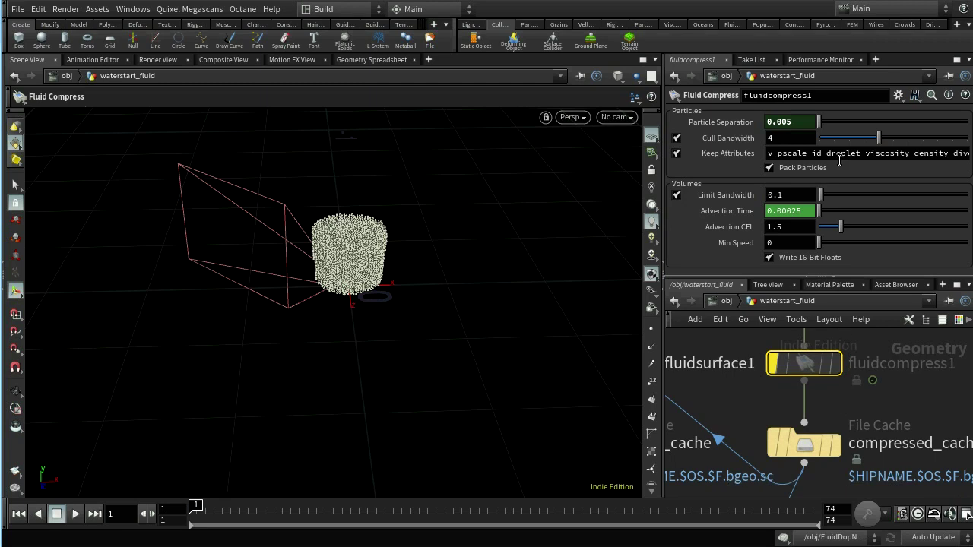
left_click_drag(864, 154, 824, 152)
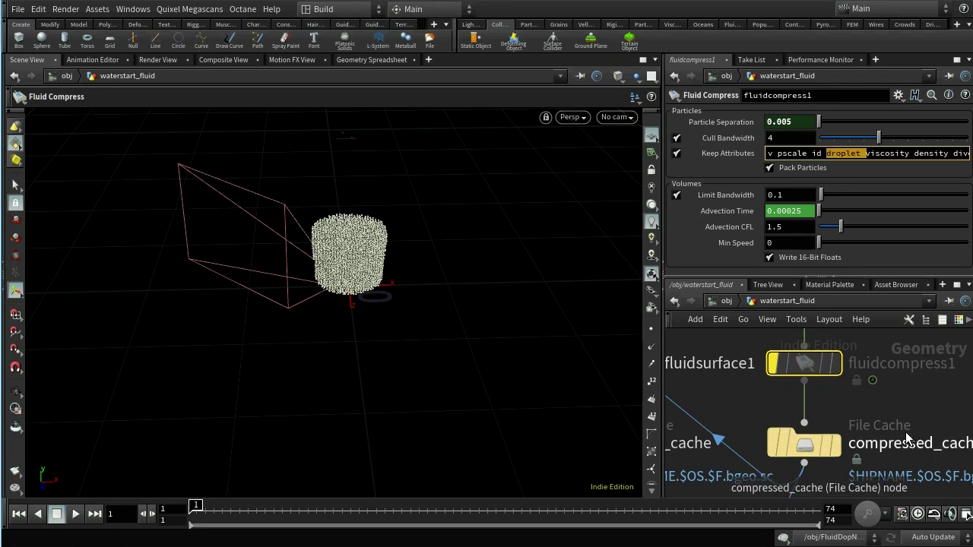
- Move the compressed_cache, surface_preview, particlefluidsurface1, surface_cache and RENDER nodes down to make room beneath fluidcompress1
middle_click_drag(907, 442, 868, 386)
scroll(882, 413, "down", 5)
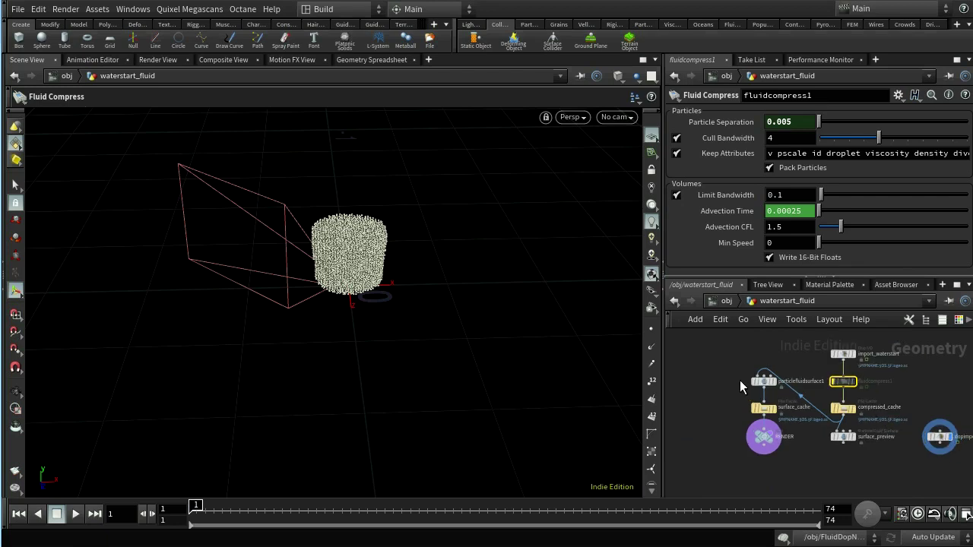
left_click_drag(740, 386, 869, 417)
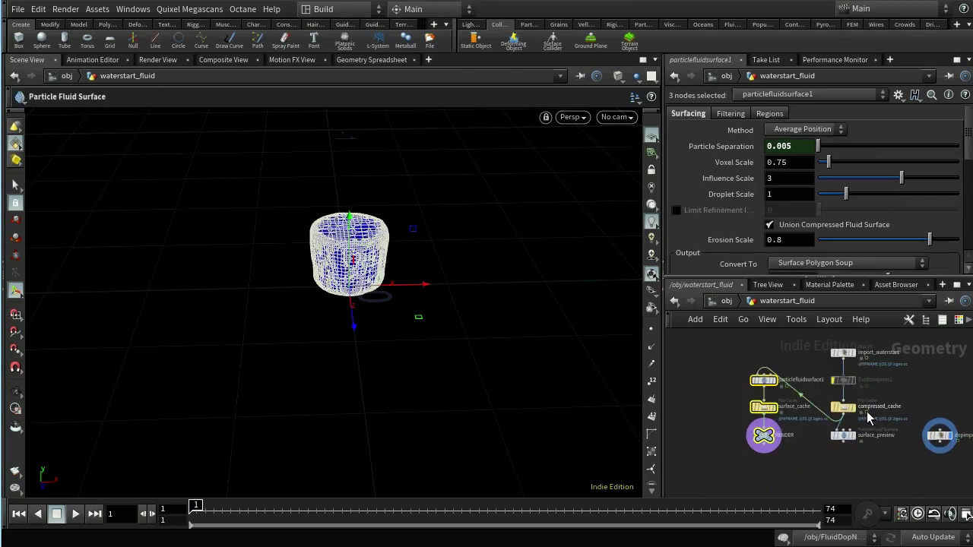
left_click_drag(825, 394, 859, 446)
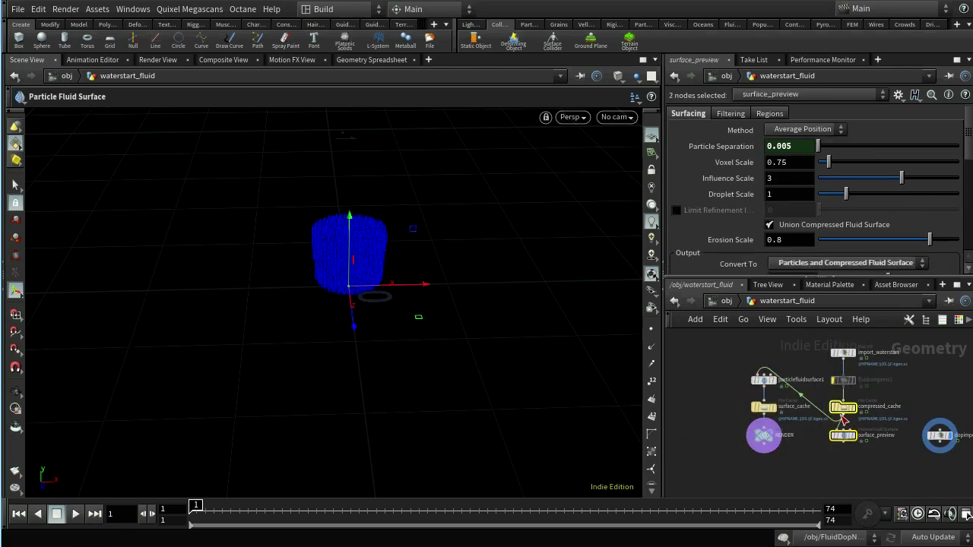
left_click_drag(846, 410, 812, 446)
left_click_drag(729, 363, 747, 483)
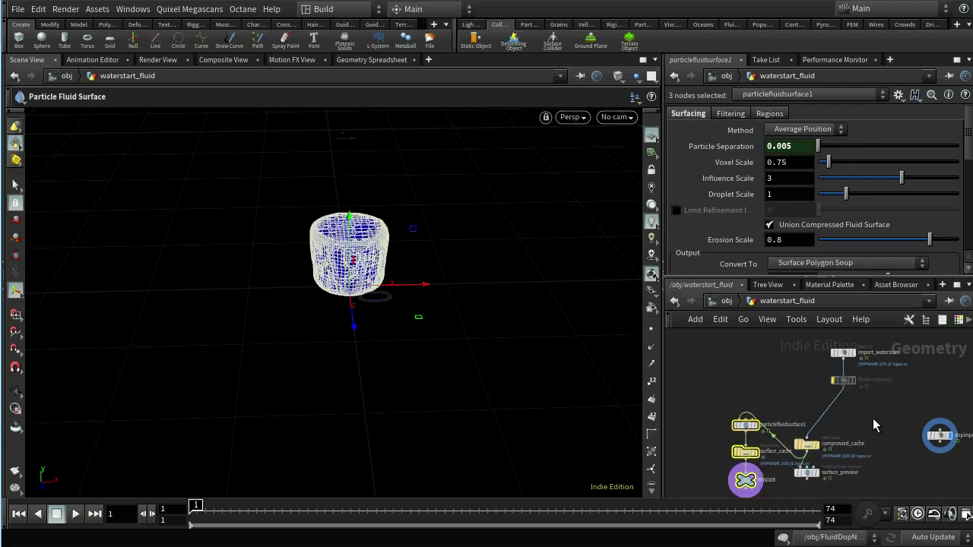
- Insert a Split node on the connection between fluidcompress1 and compressed_cache
left_click(873, 418)
scroll(867, 416, "up", 4)
key("Tab")
type("s")
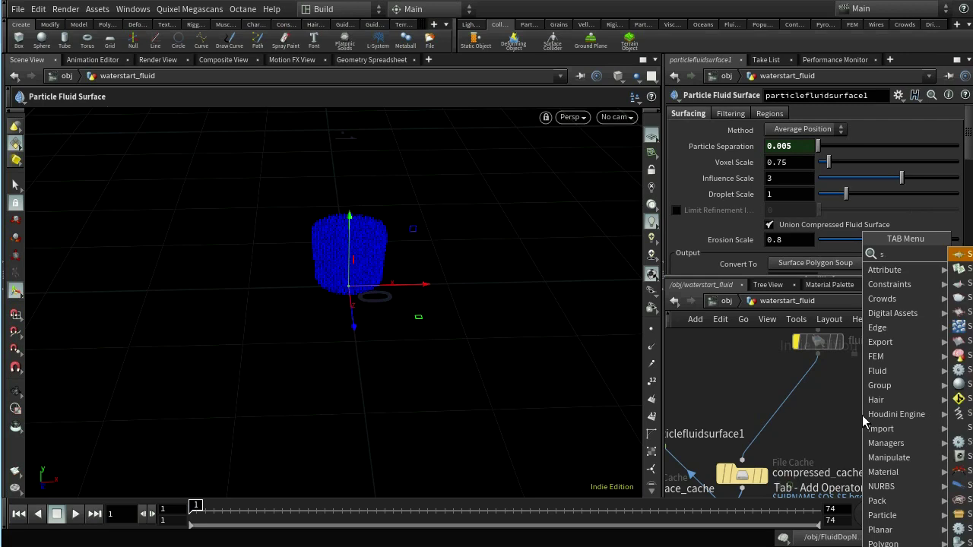
type("pl")
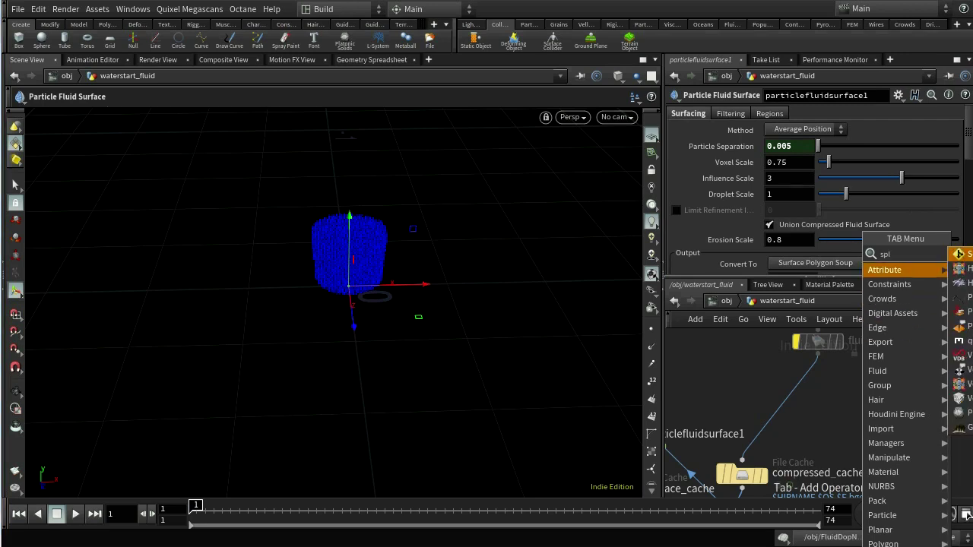
key("Return")
left_click(812, 391)
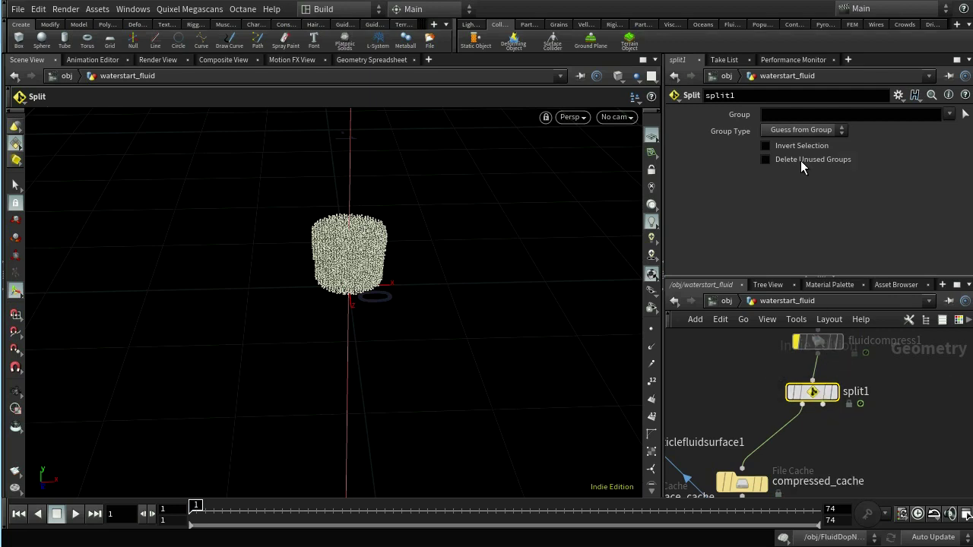
left_click(815, 118)
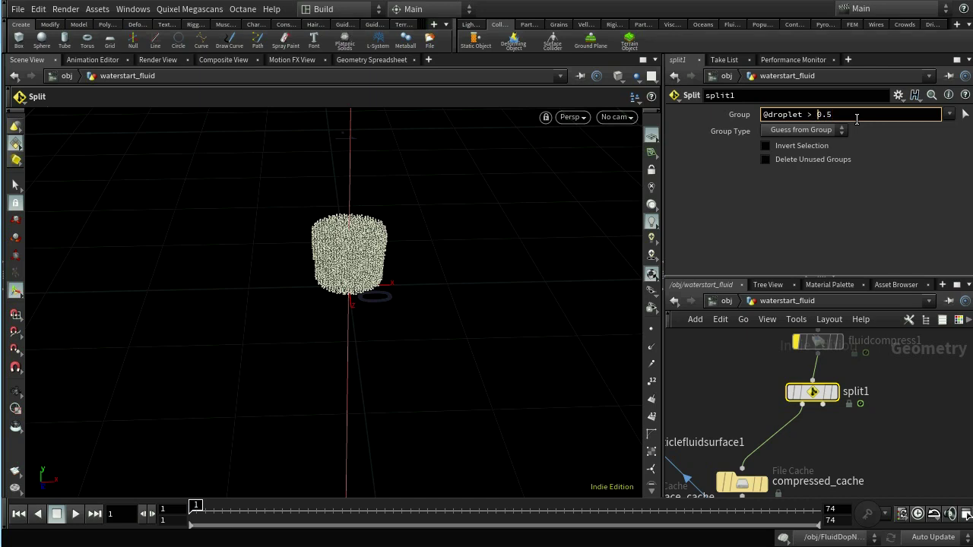
key("BackSpace")
key("Left")
key("BackSpace")
key("Return")
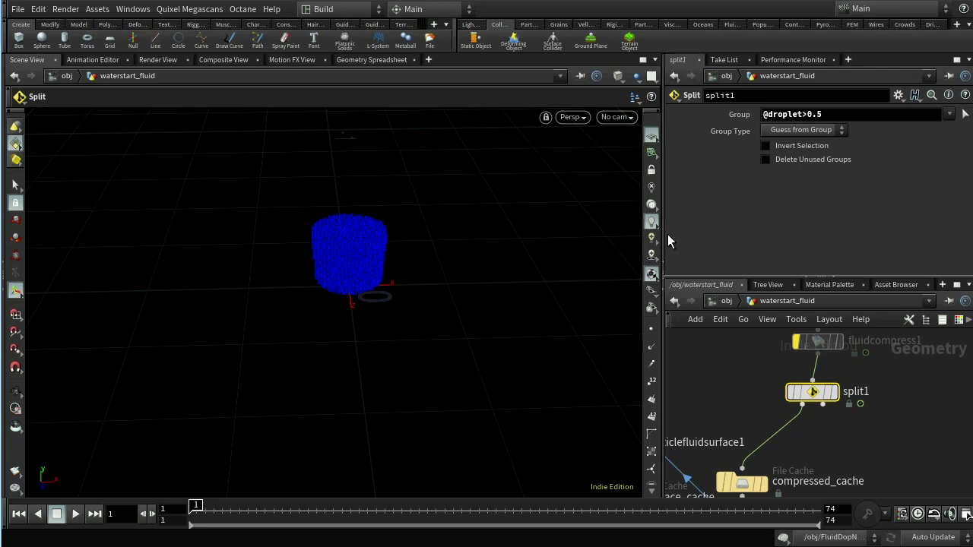
middle_click_drag(843, 451, 858, 393)
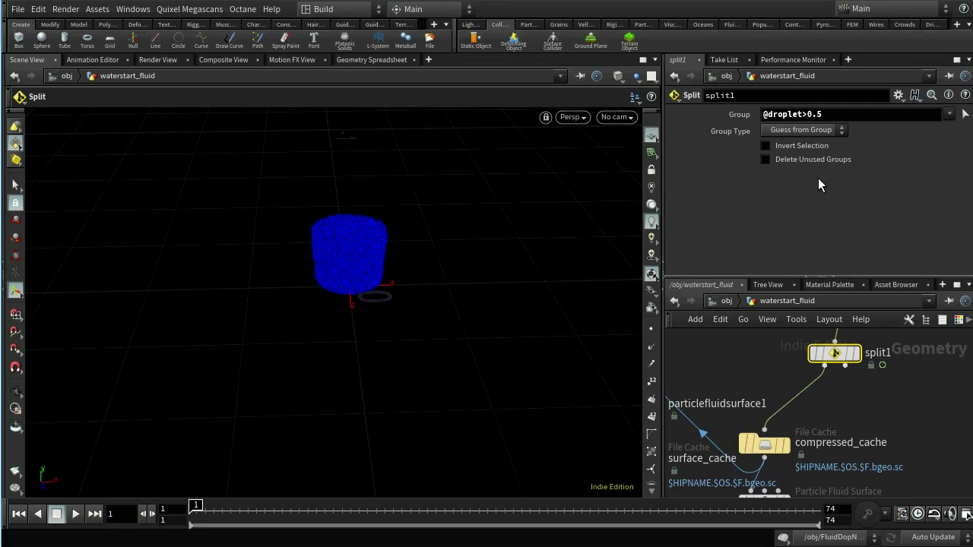
left_click(765, 146)
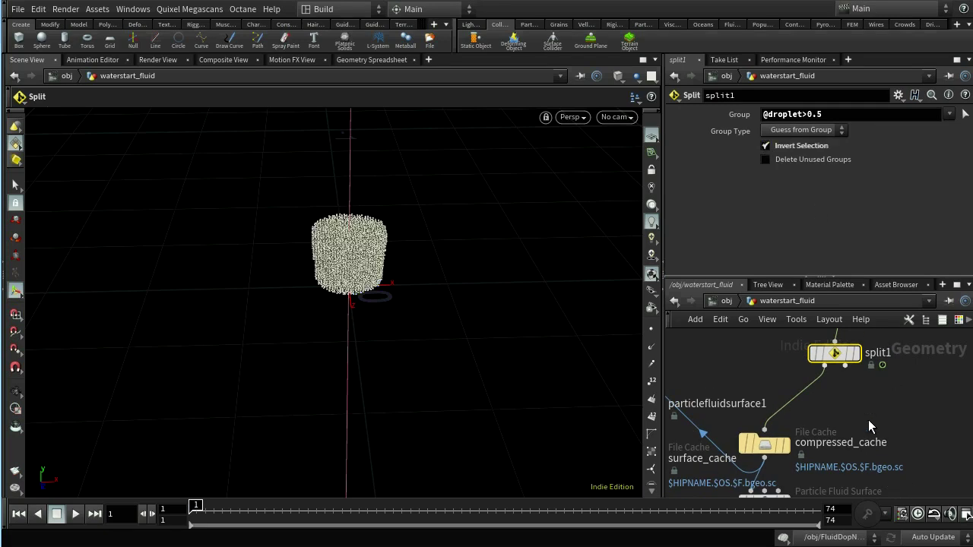
- Add a Null node beneath split1, wire it to the split's second output and display it
key("Tab")
type("nul")
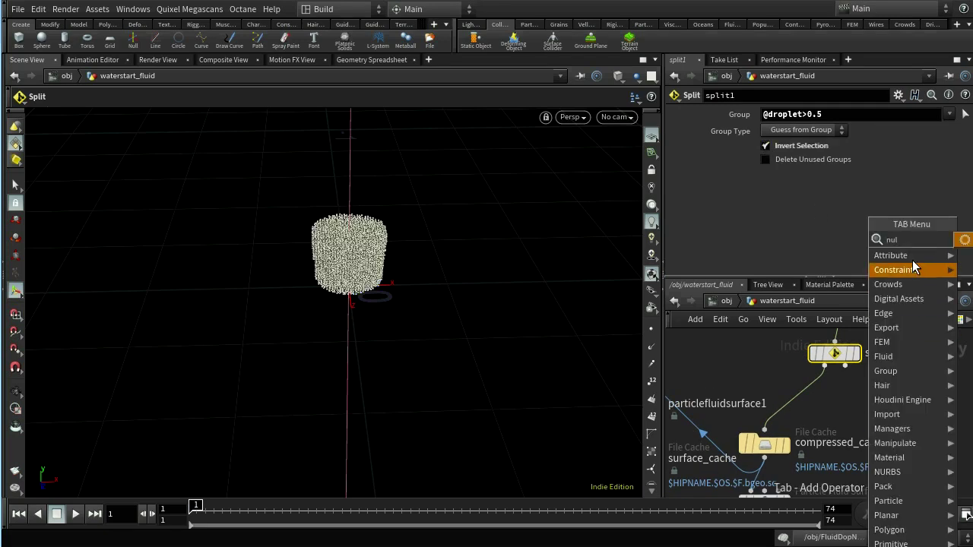
key("Return")
left_click(857, 411)
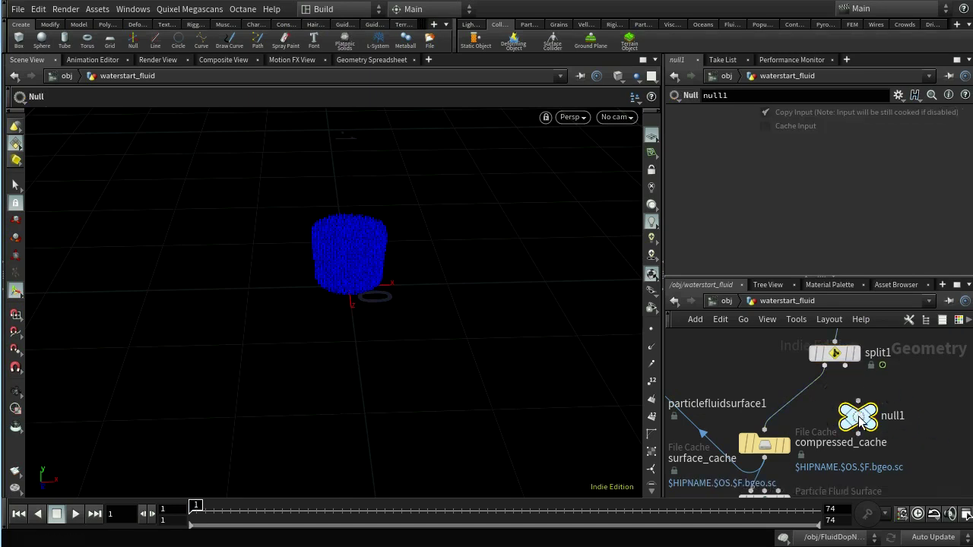
left_click(844, 365)
left_click(857, 402)
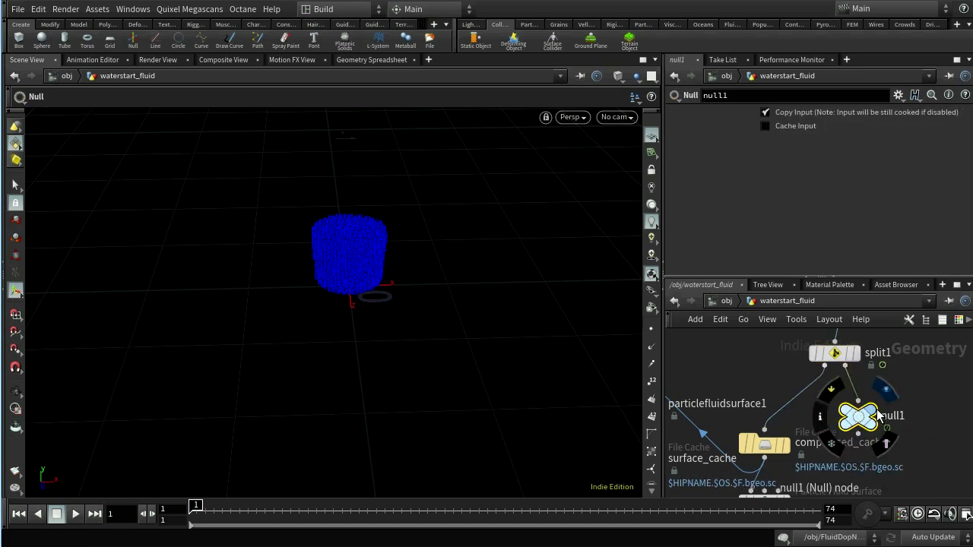
middle_click(865, 423)
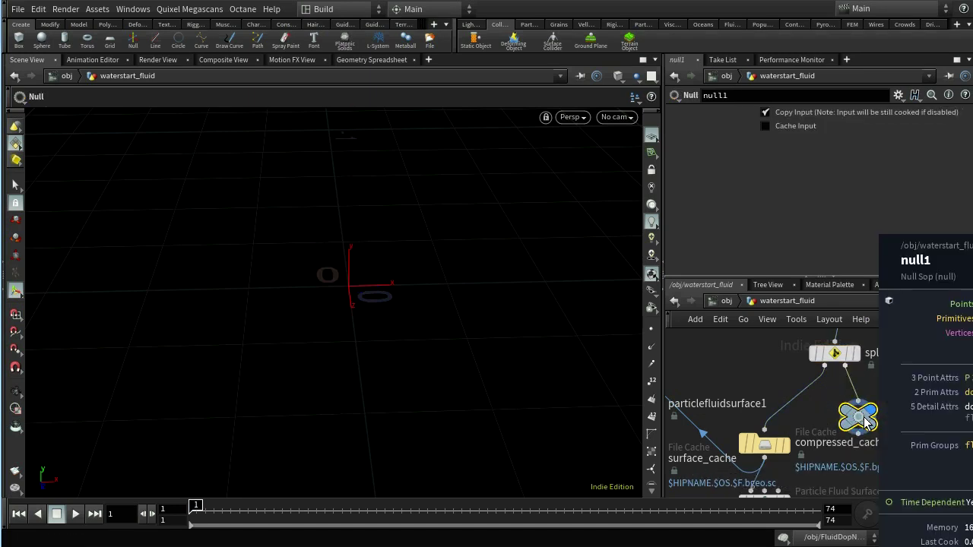
mouse_move(847, 369)
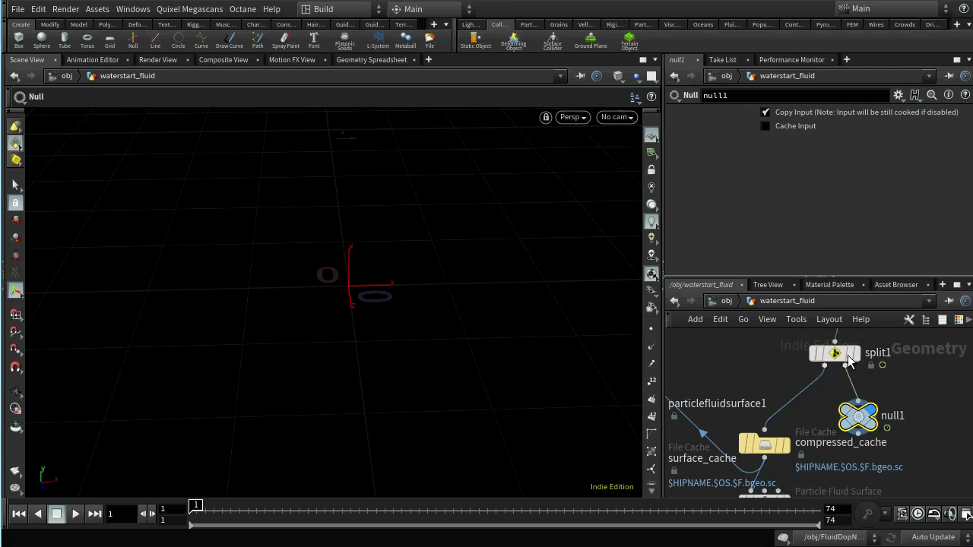
left_click(850, 360)
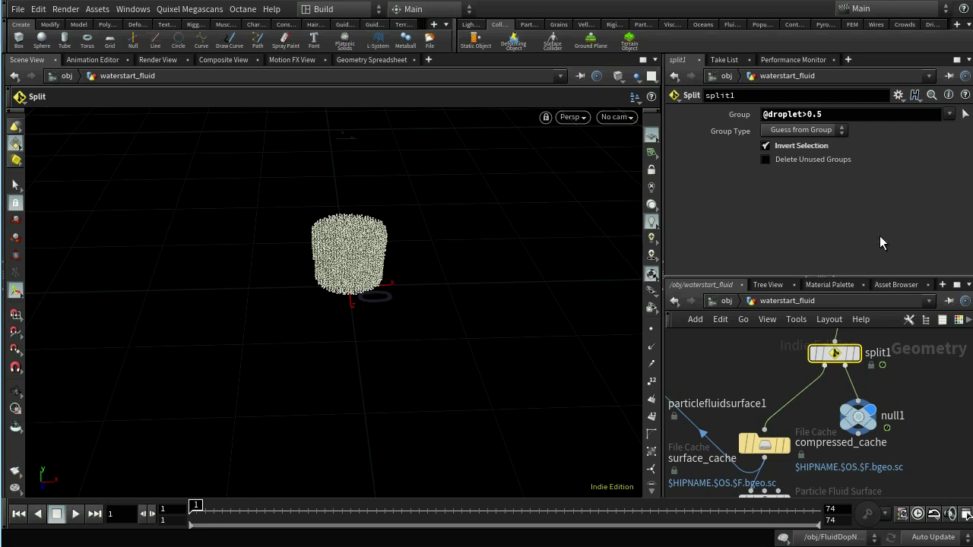
- Rename the new Null node as DROPLETS
left_click(866, 418)
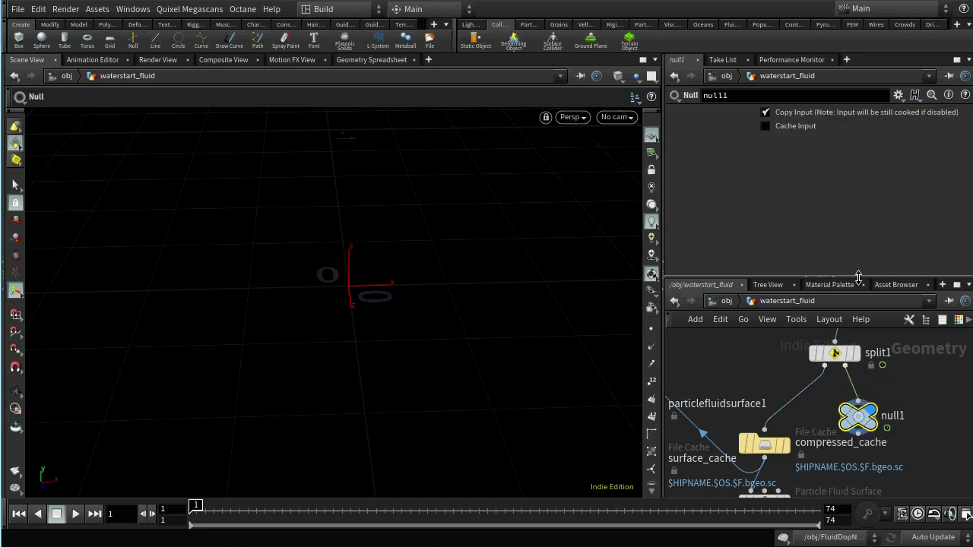
double_click(802, 91)
type("D")
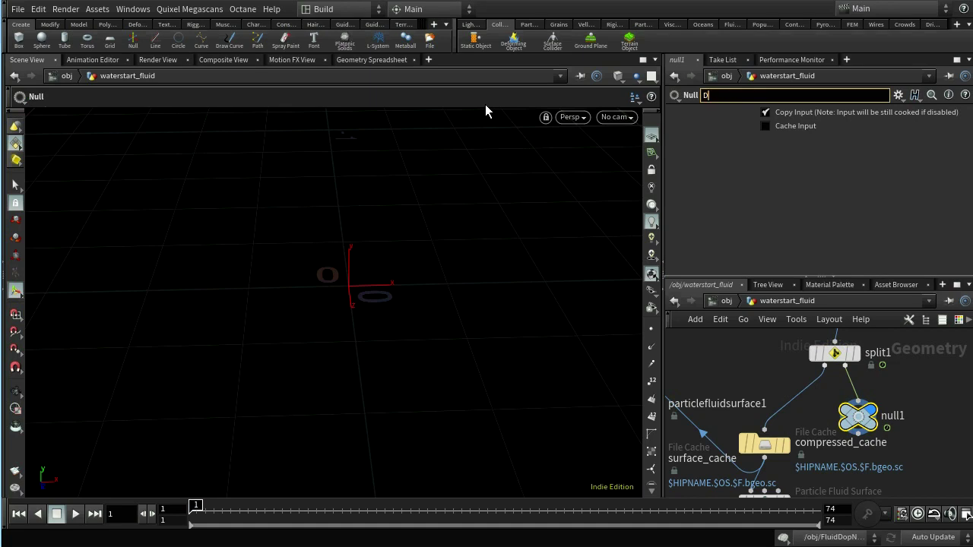
type("ROPLETS")
key("Return")
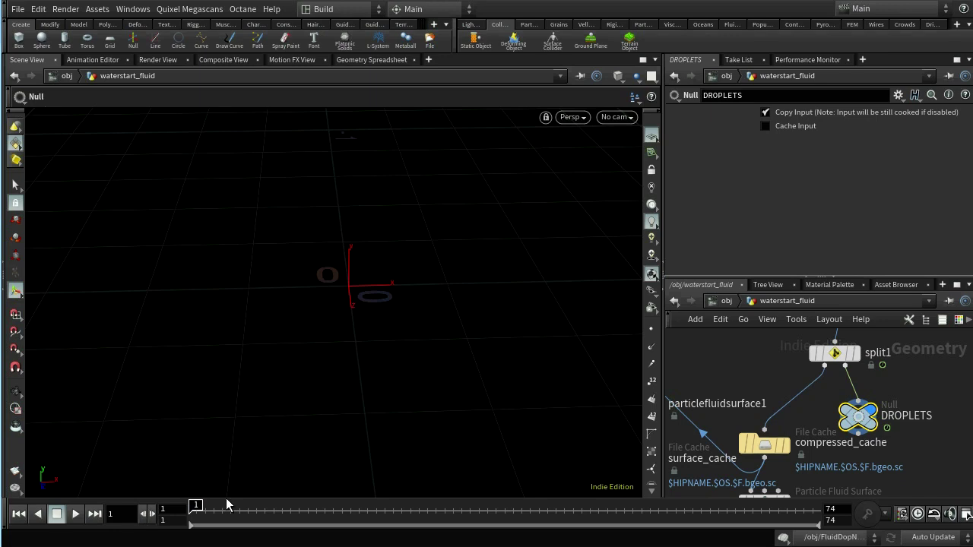
- Display the split1 node and play the simulation to review its particles
left_click(854, 353)
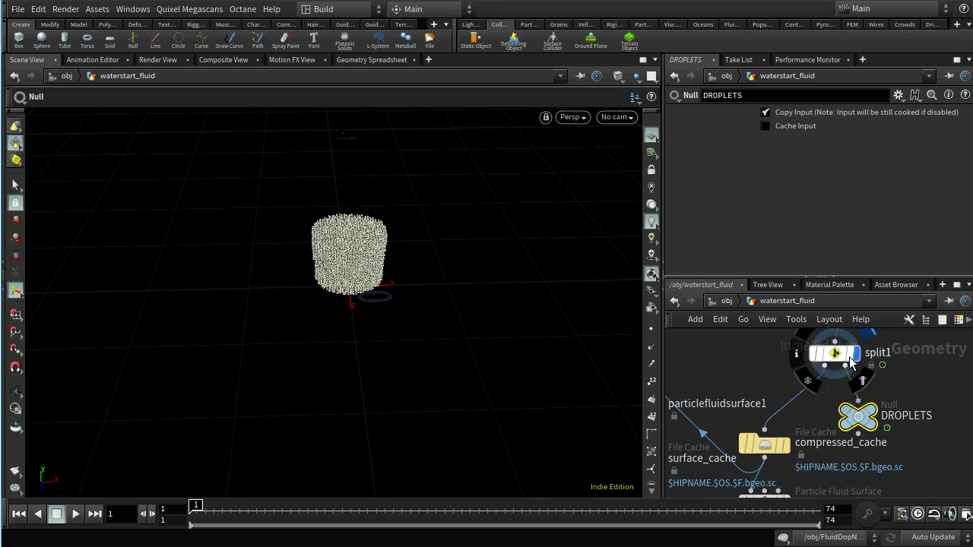
left_click(835, 353)
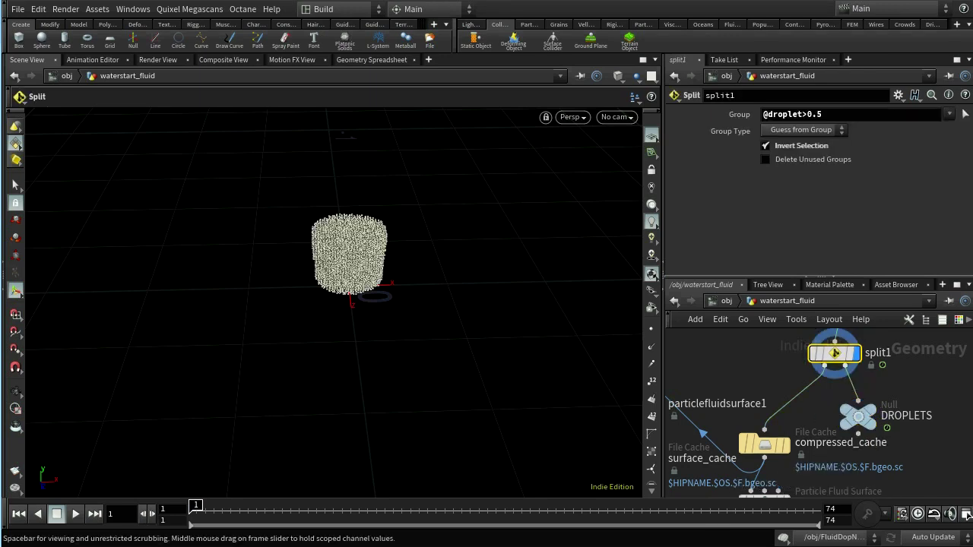
left_click(75, 514)
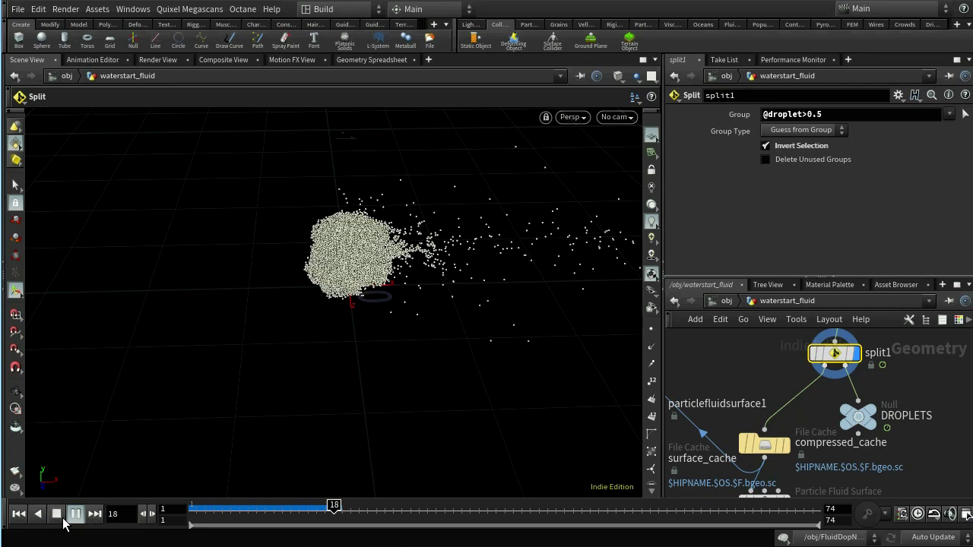
left_click(58, 516)
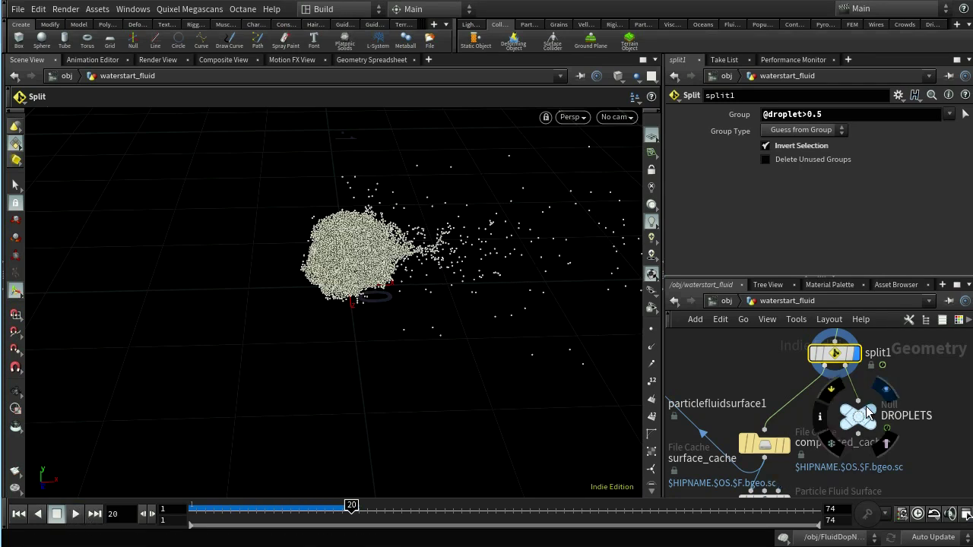
- Display DROPLETS and compare the point attributes of split1 and DROPLETS in the Geometry Spreadsheet
middle_click(857, 423)
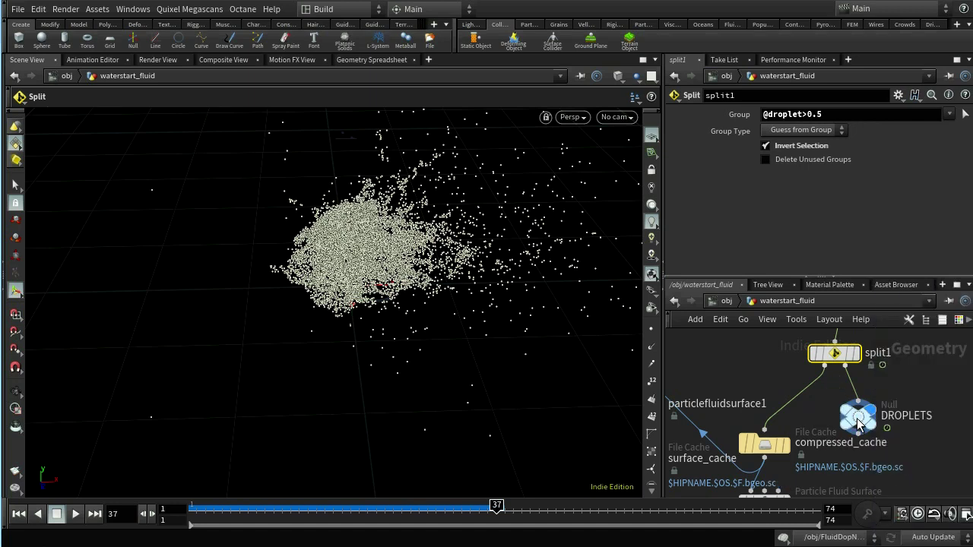
mouse_move(862, 360)
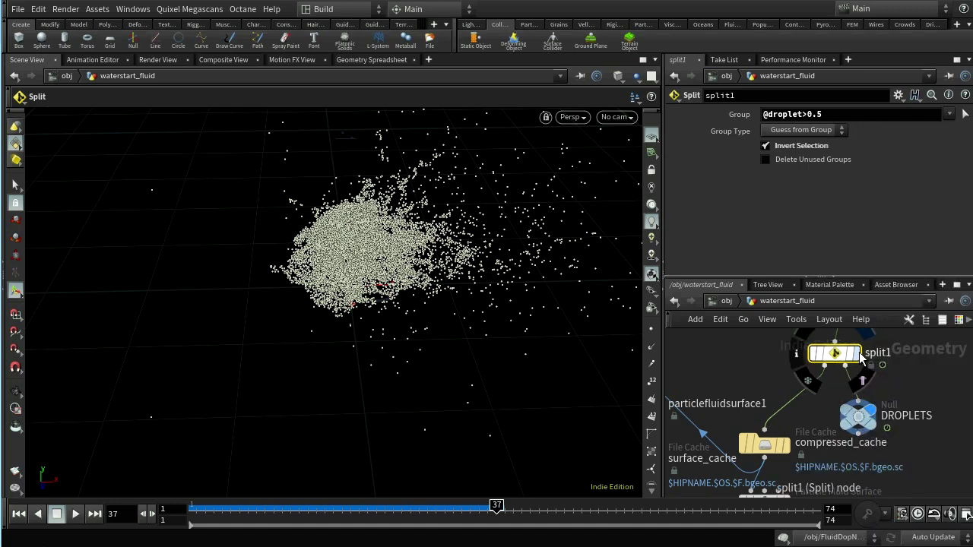
left_click(374, 60)
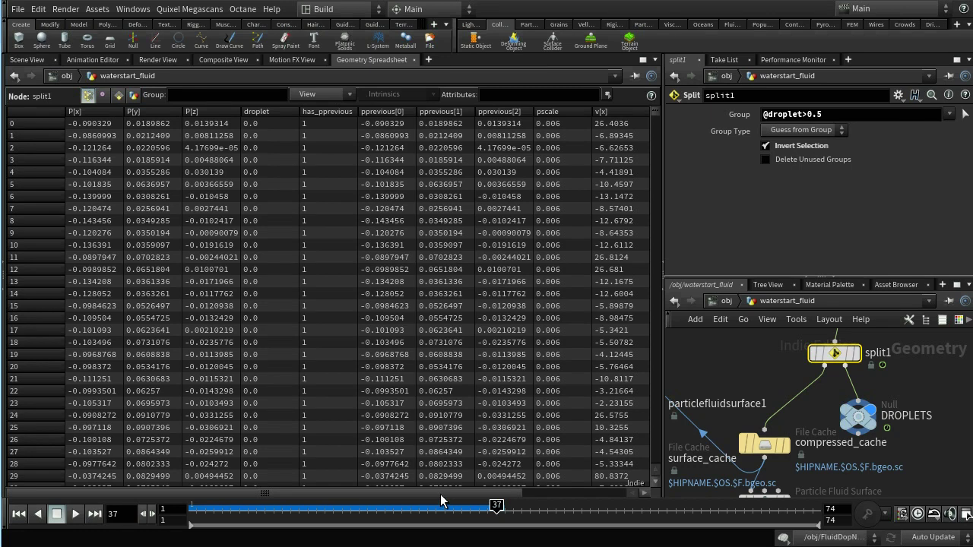
left_click_drag(440, 494, 423, 492)
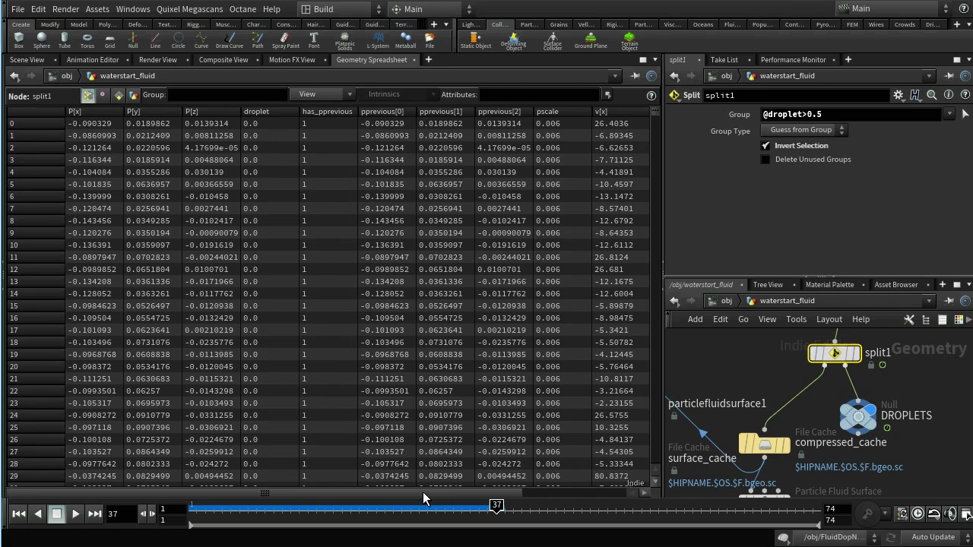
left_click(100, 96)
left_click(86, 96)
left_click_drag(658, 114, 655, 53)
mouse_move(863, 422)
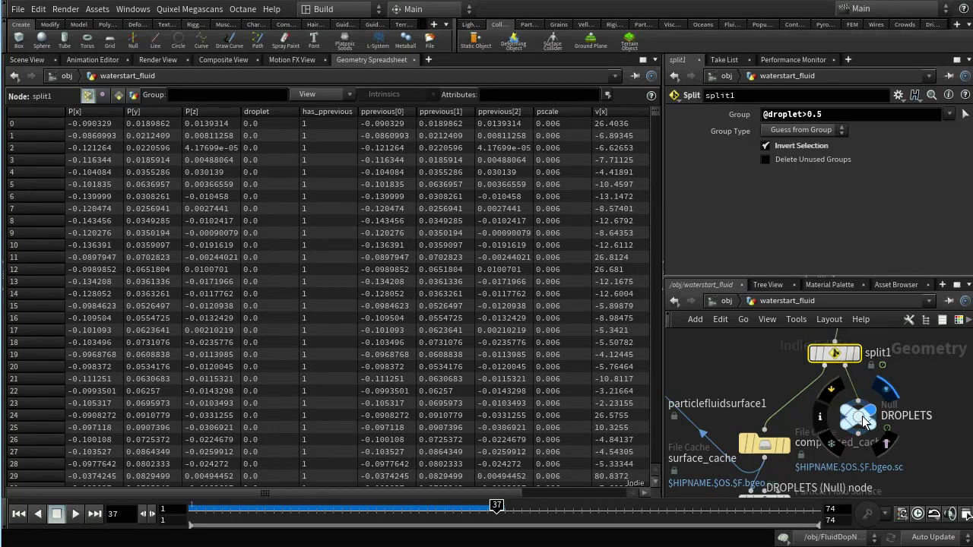
left_click(863, 422)
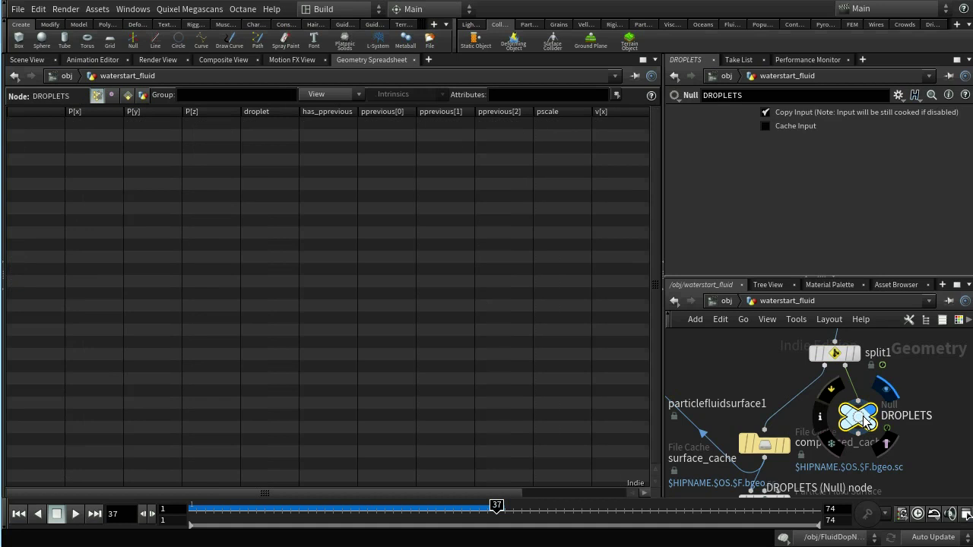
- Set split1's Group Type to Points and check the droplet values of the DROPLETS node
left_click(835, 353)
left_click(781, 135)
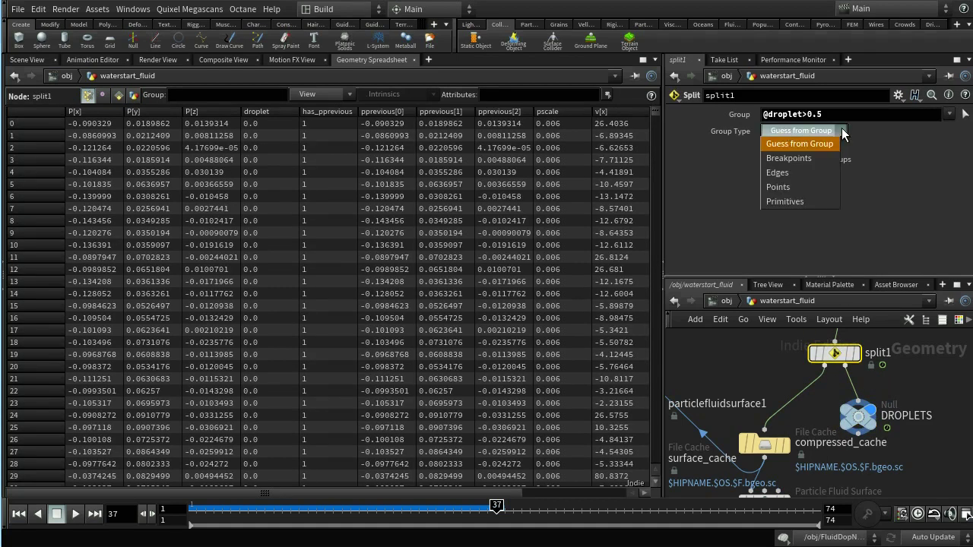
left_click(794, 183)
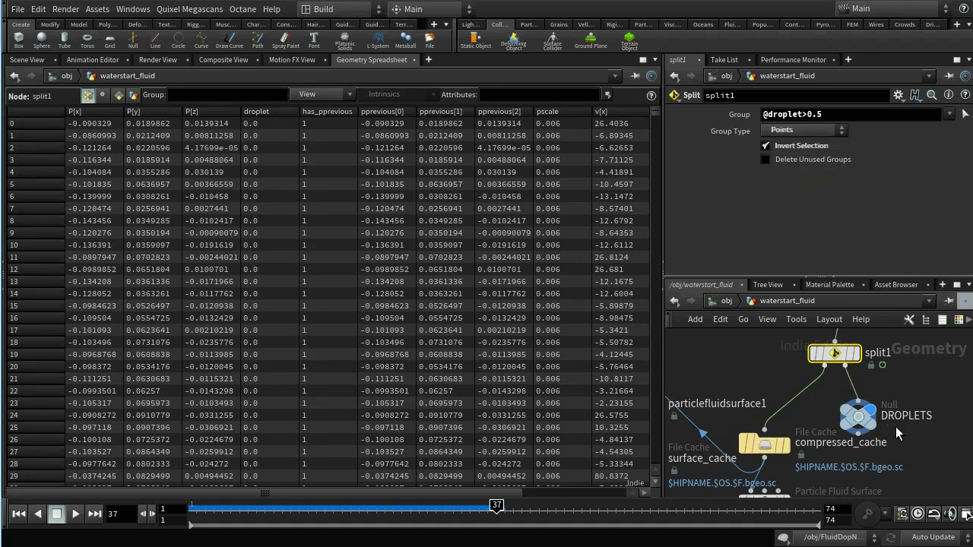
middle_click(863, 420)
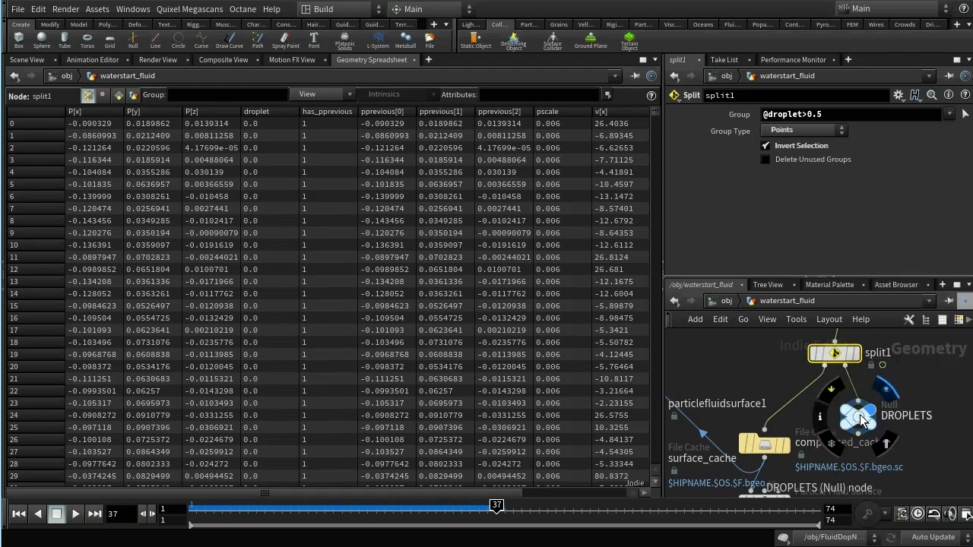
left_click(860, 416)
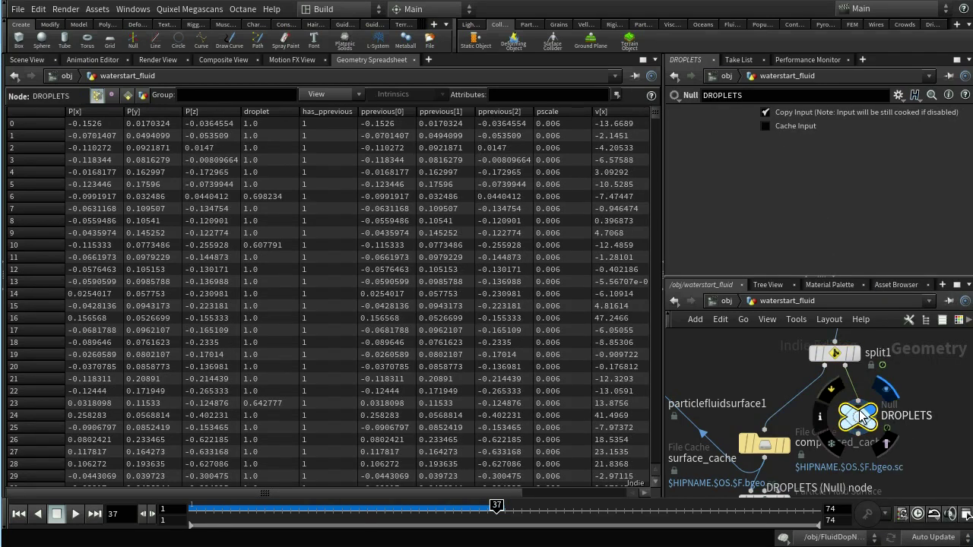
- Move the DROPLETS node away from compressed_cache and view its particles in the scene view
left_click_drag(859, 417, 891, 422)
left_click(765, 442)
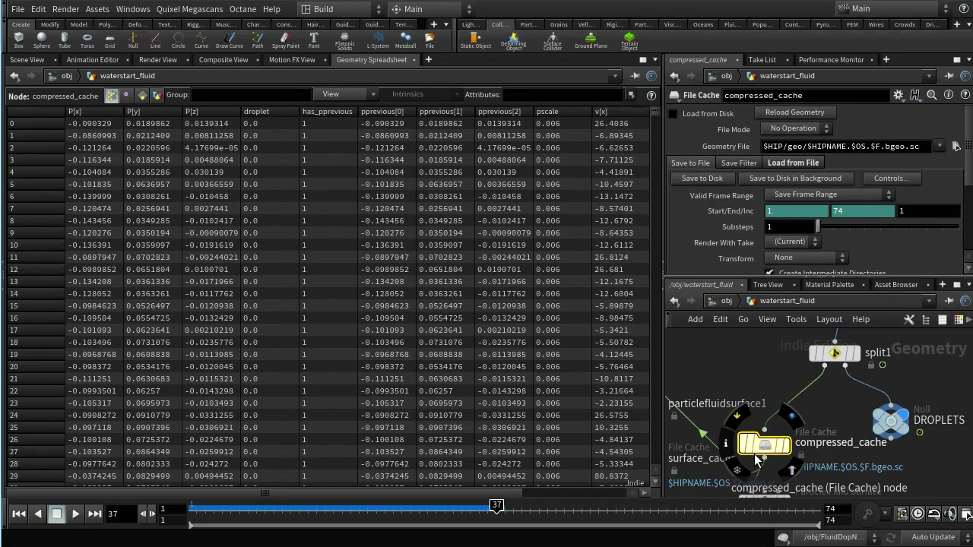
middle_click_drag(764, 376, 860, 393)
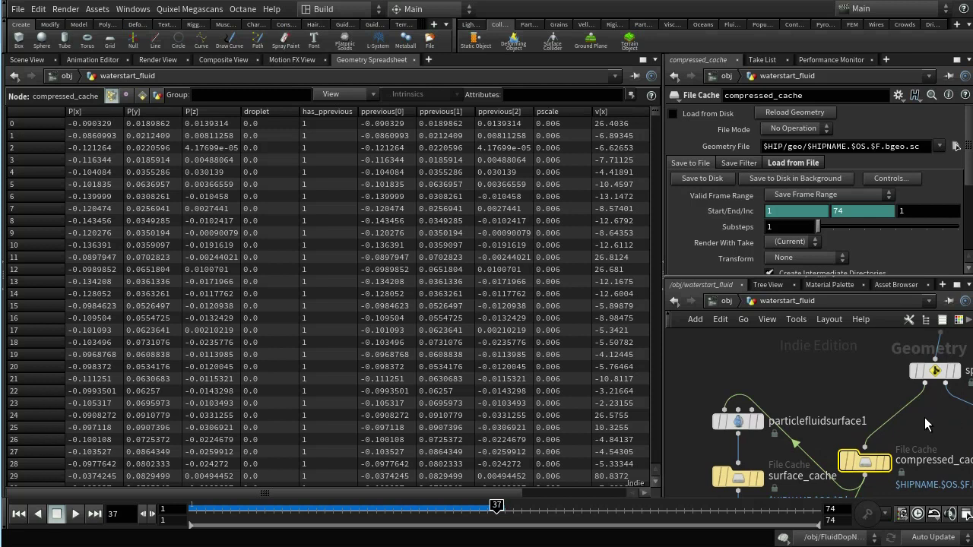
middle_click_drag(917, 415, 796, 397)
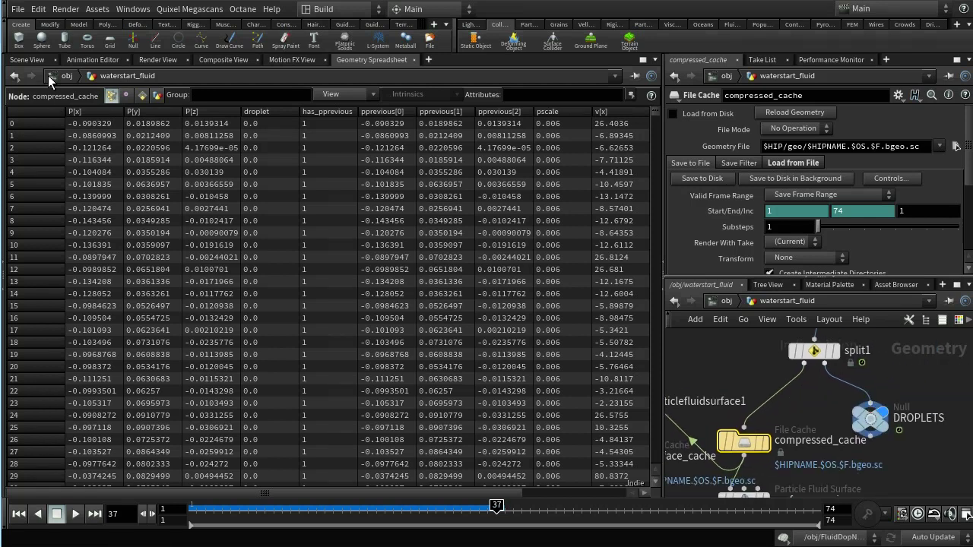
left_click(32, 59)
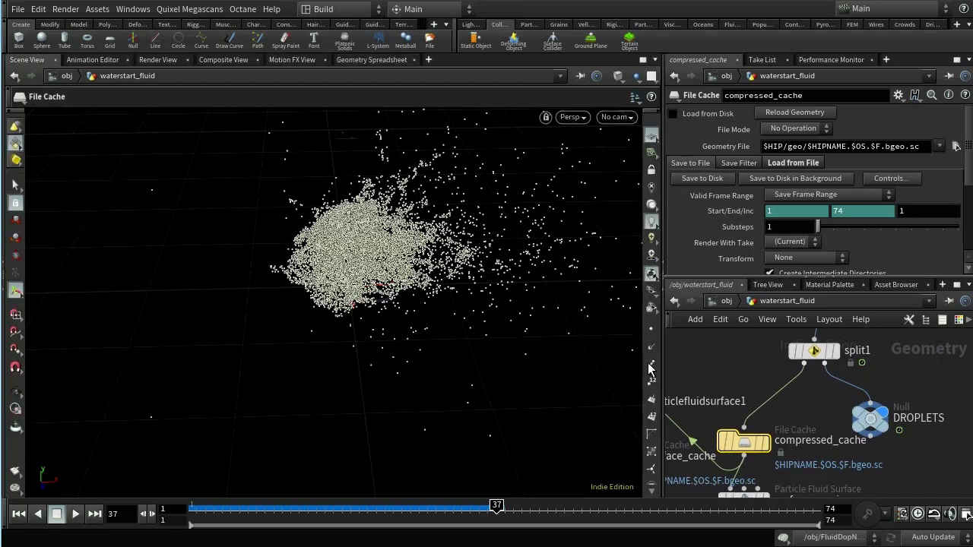
left_click(870, 429)
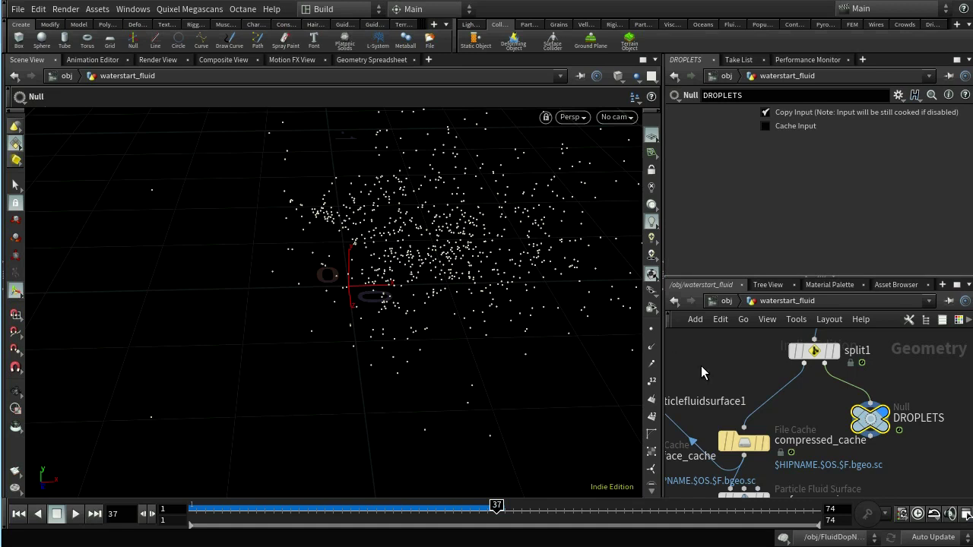
- Select the surface_cache node and scrub the timeline back to frame 1 to examine the cached surface
middle_click_drag(701, 372, 821, 421)
left_click(709, 456)
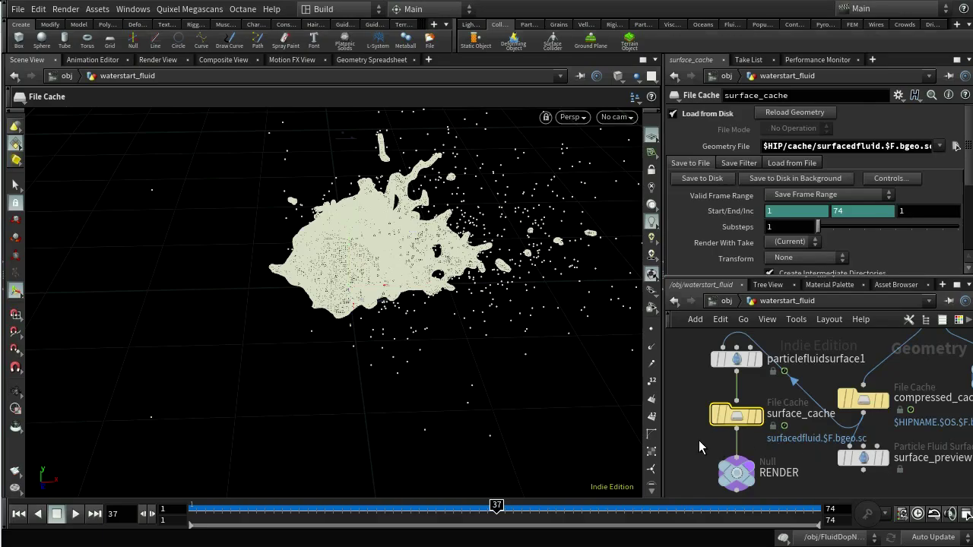
middle_click_drag(699, 441, 739, 439)
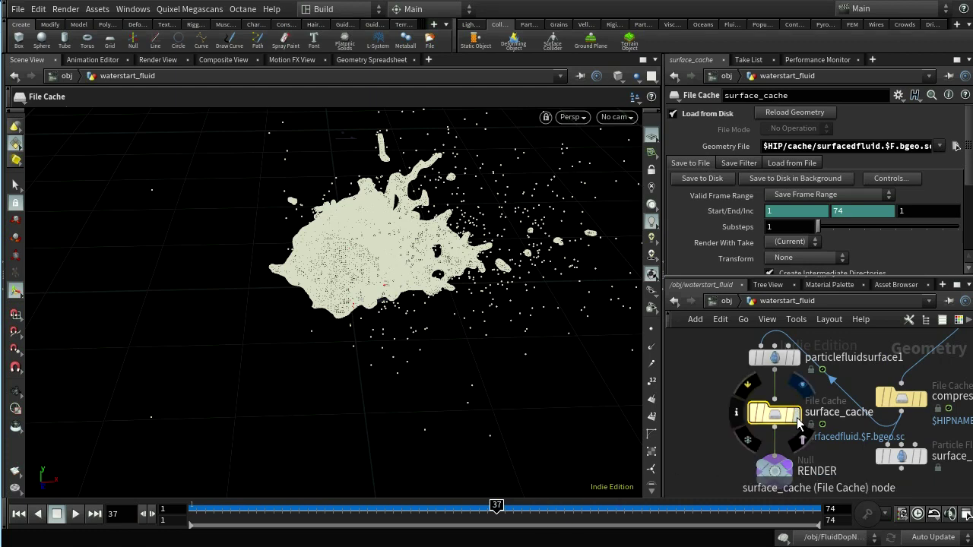
left_click_drag(499, 507, 191, 515)
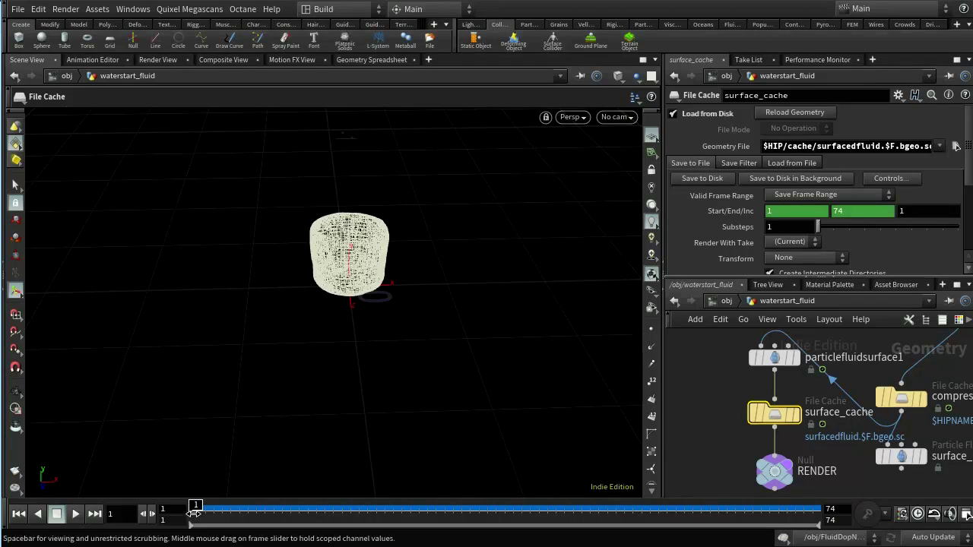
- Add a new Geometry object beside waterstart_fluid at the object level and name it droplets
left_click(727, 301)
middle_click_drag(763, 448, 829, 445)
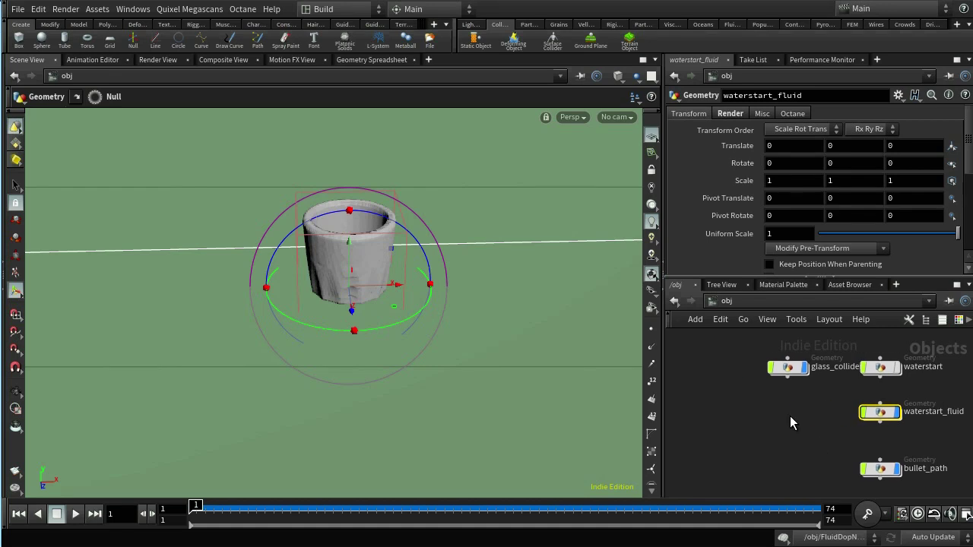
key("Tab")
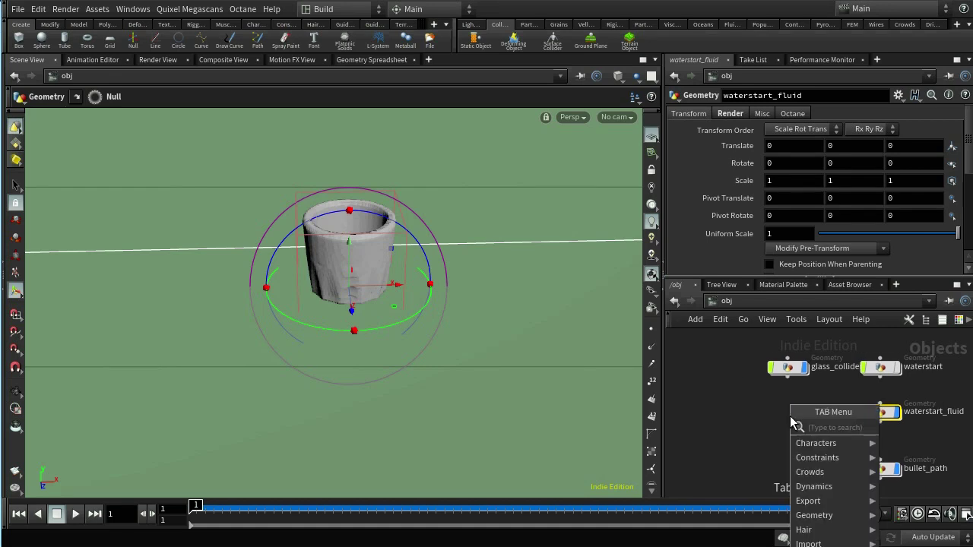
type("ge")
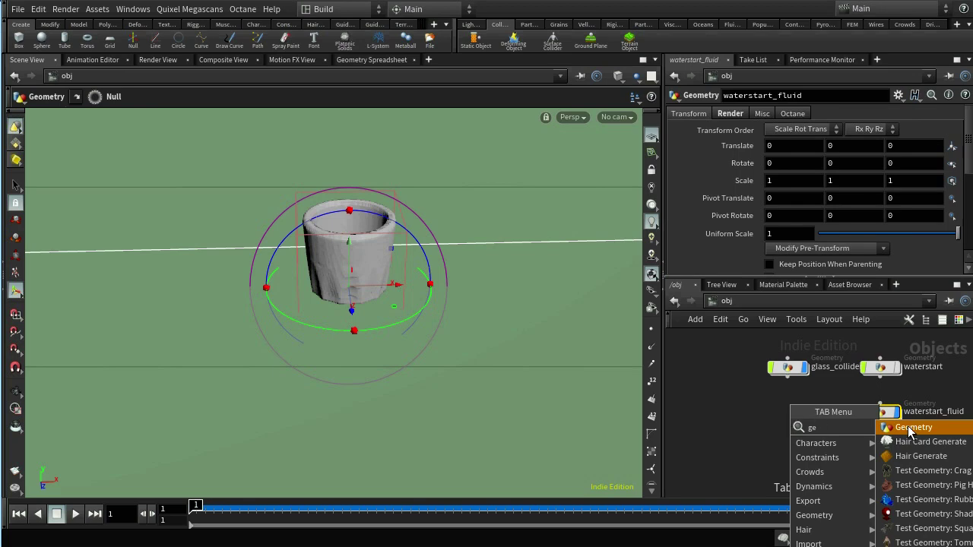
key("Return")
left_click(786, 415)
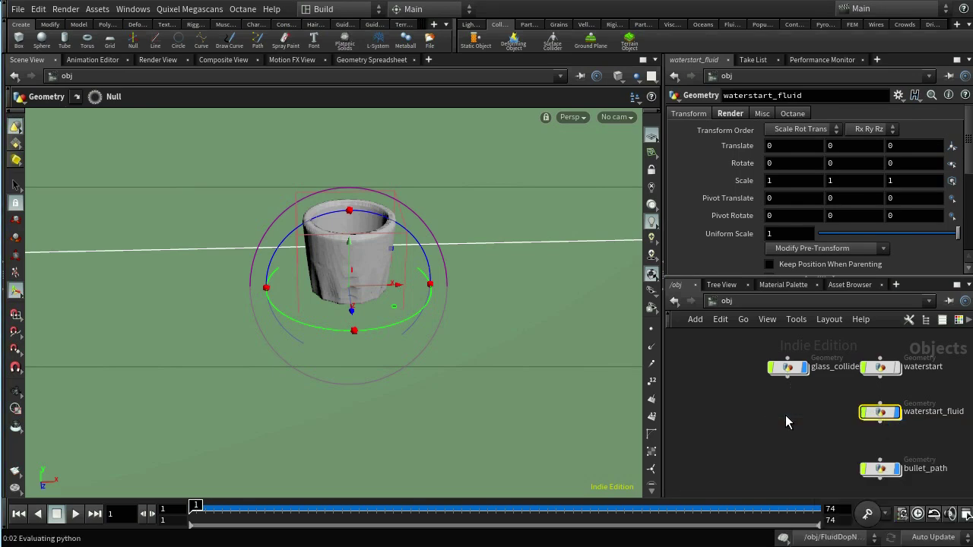
left_click(776, 94)
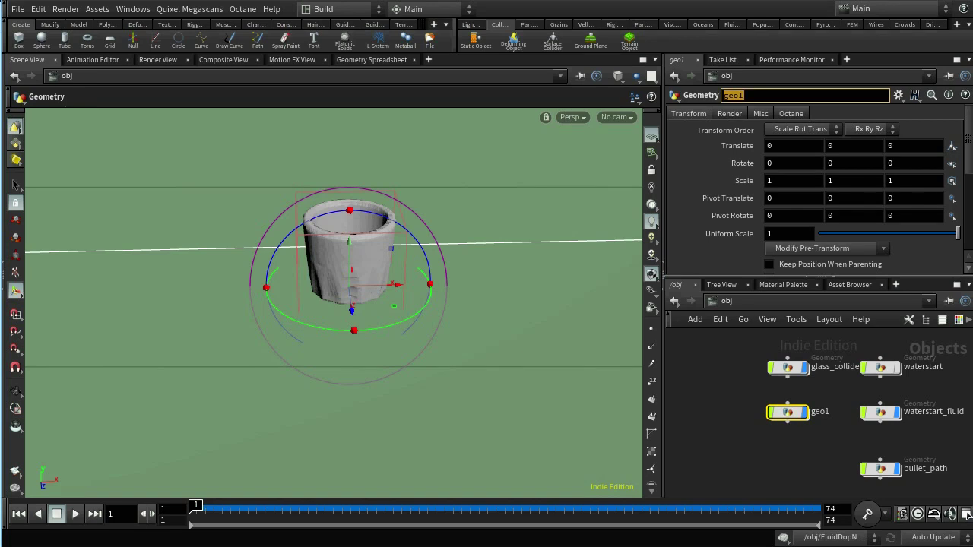
type("droplets")
key("Return")
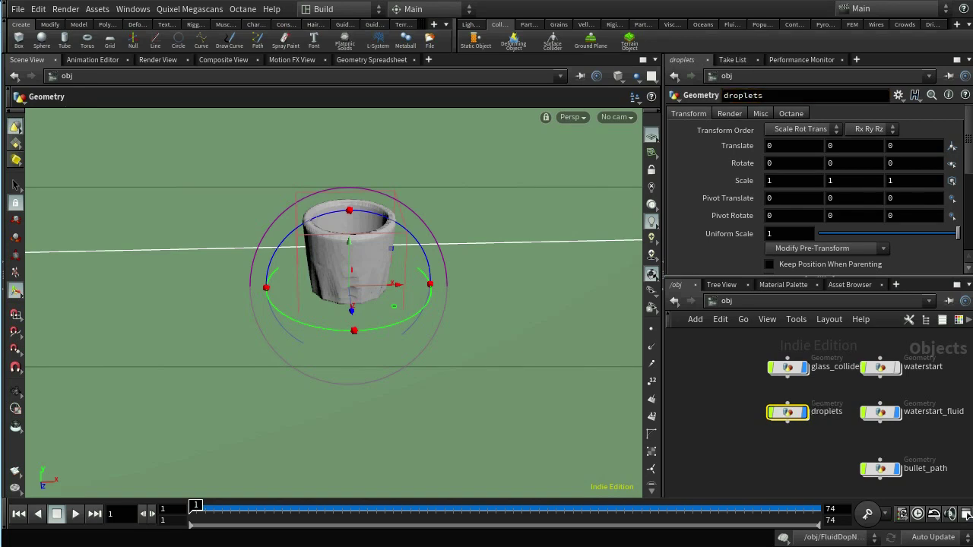
- Go inside the droplets object and place an Object Merge node
double_click(803, 408)
key("Tab")
type("obj")
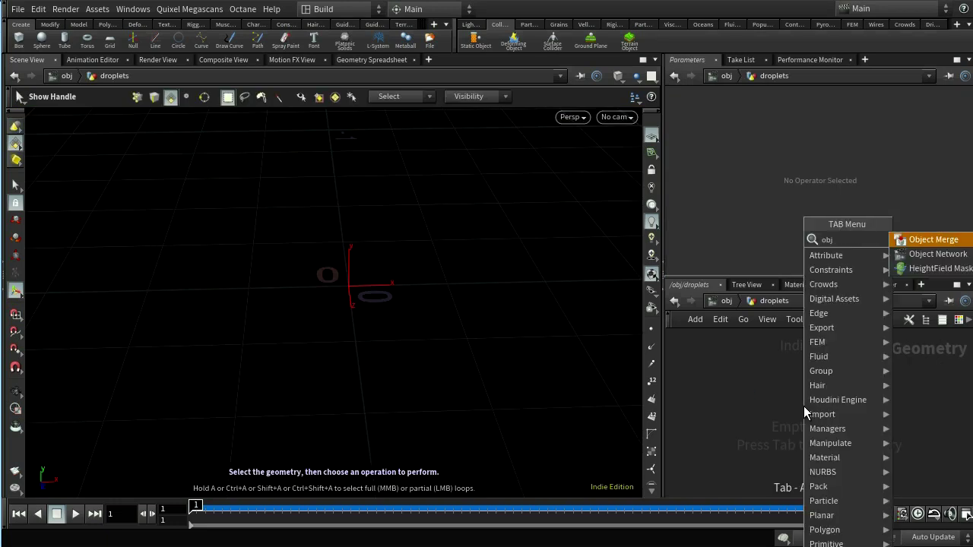
left_click(943, 241)
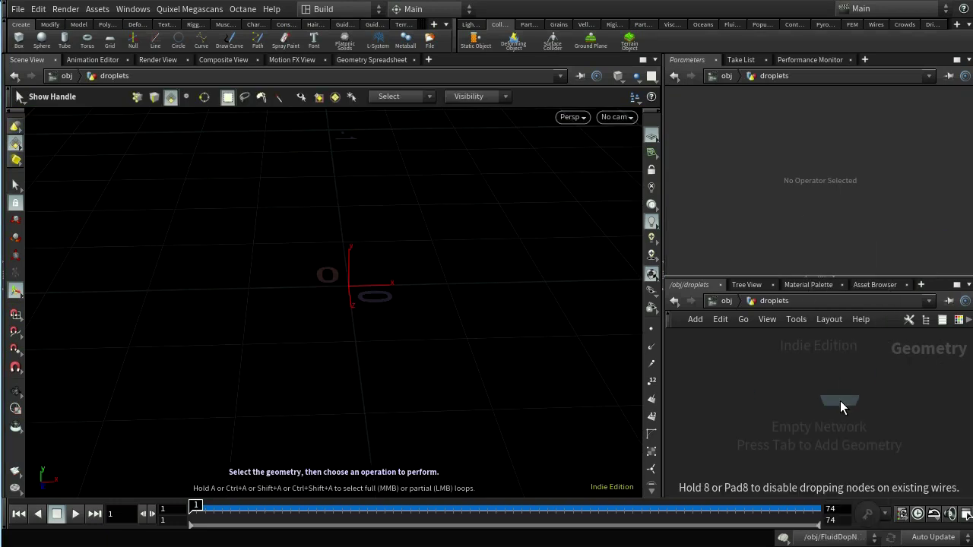
left_click(840, 403)
- Set Object 1 of the Object Merge to the DROPLETS null inside waterstart_fluid
left_click(954, 146)
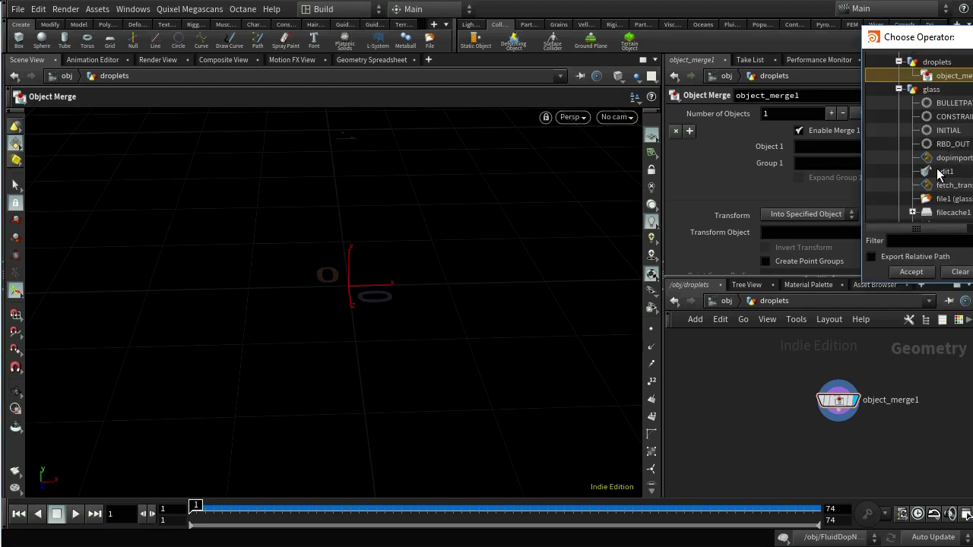
left_click(899, 88)
left_click(898, 60)
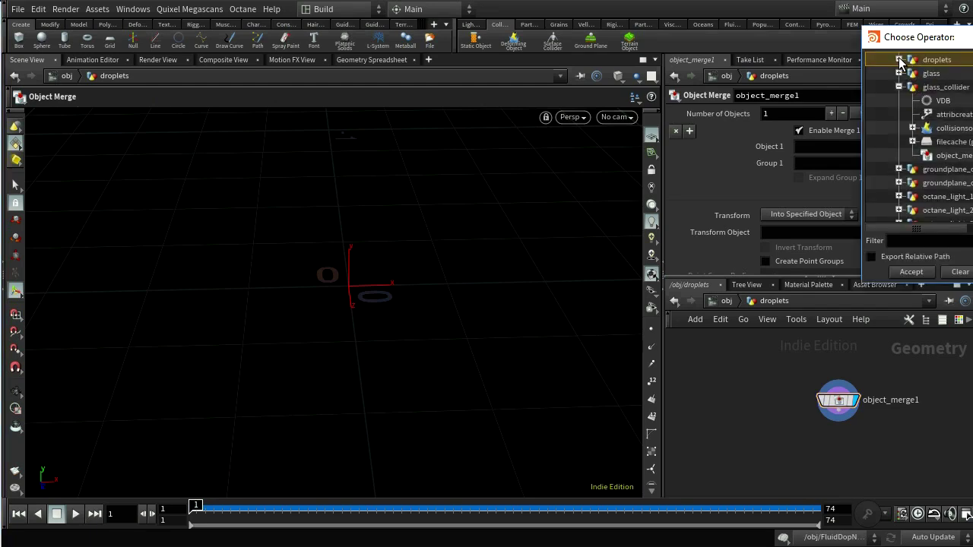
left_click(899, 87)
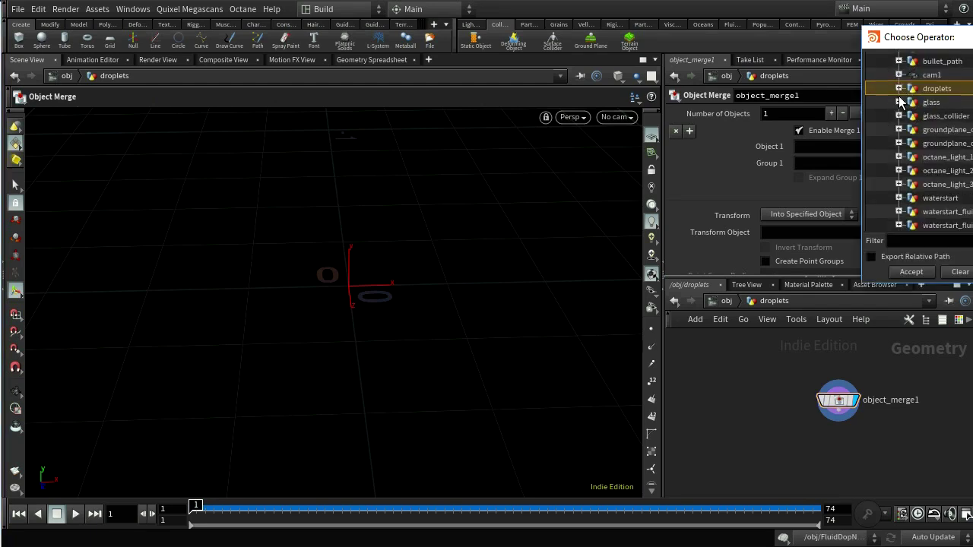
left_click(899, 212)
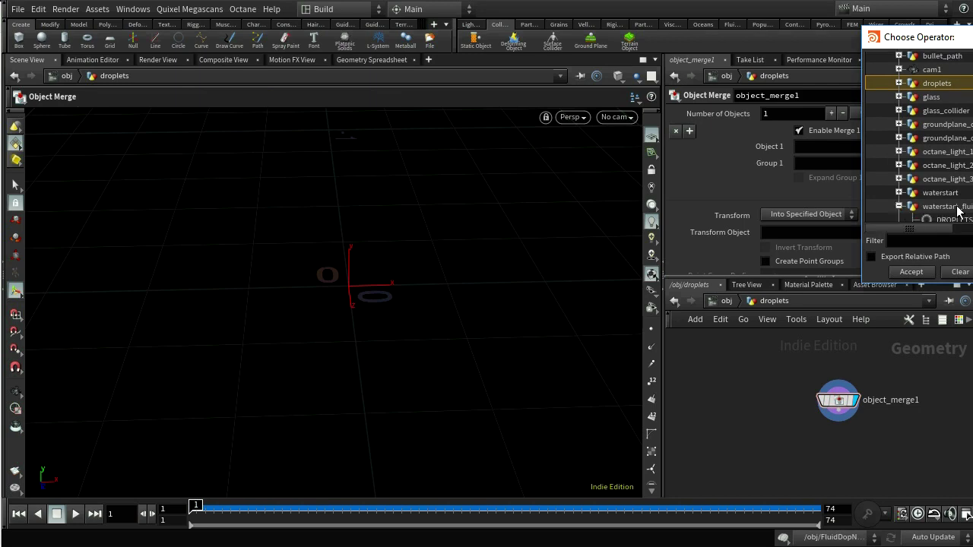
left_click(959, 219)
left_click(911, 272)
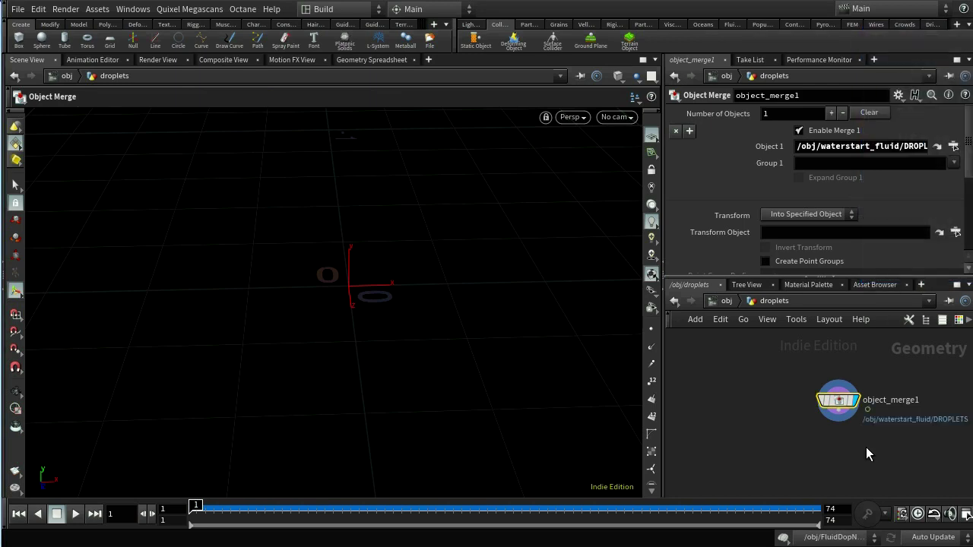
- Leave the droplets object and review the backdrop, glass, water and bullet Octane materials in the shop network
key("u")
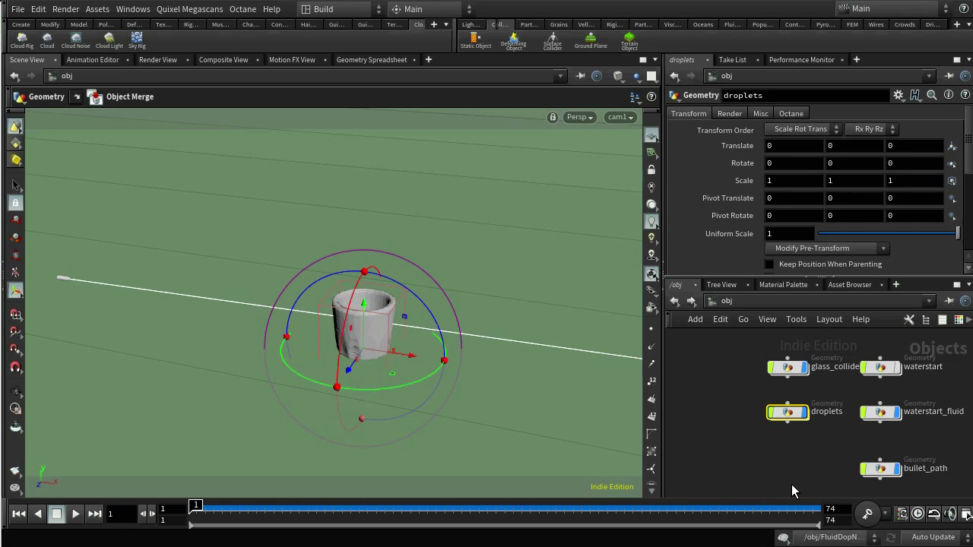
left_click(732, 302)
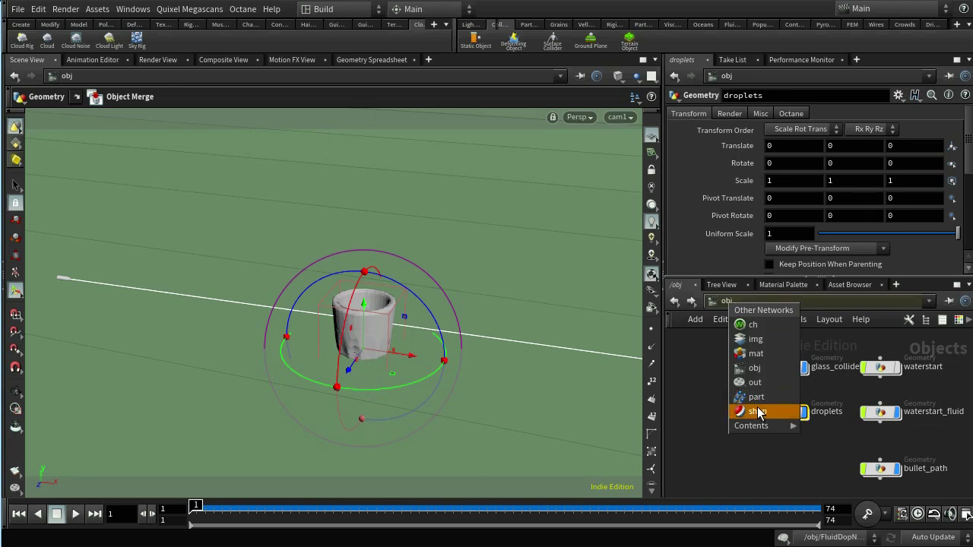
left_click(757, 408)
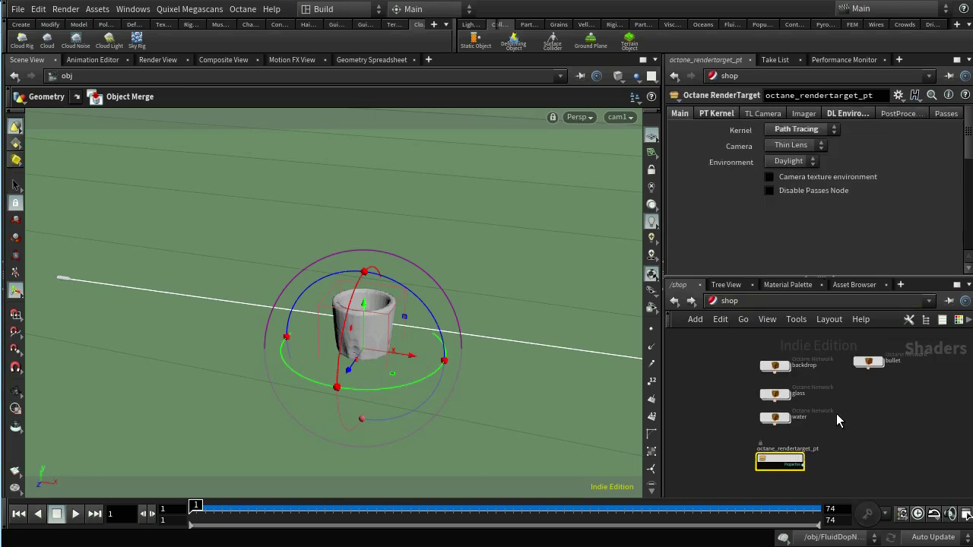
left_click_drag(721, 341, 807, 431)
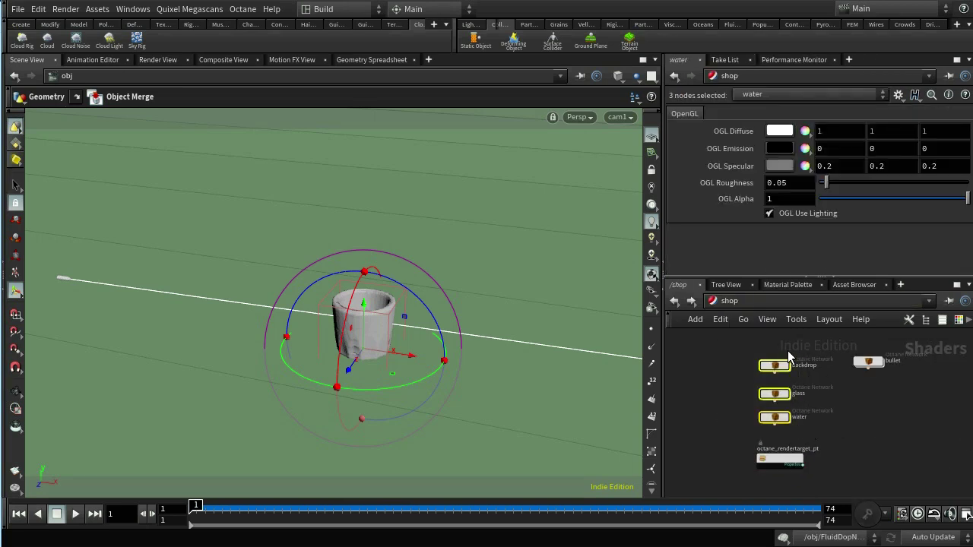
left_click(775, 366)
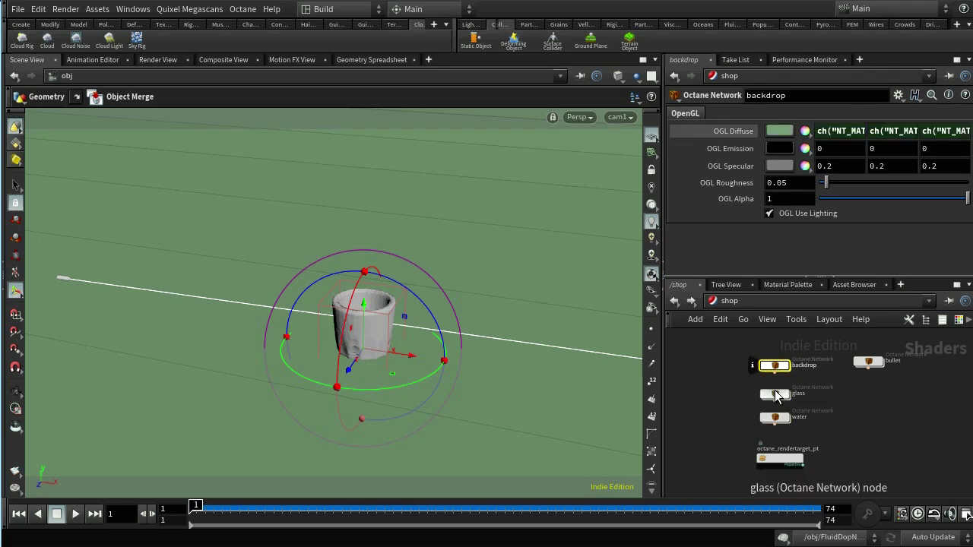
left_click(775, 394)
left_click(775, 418)
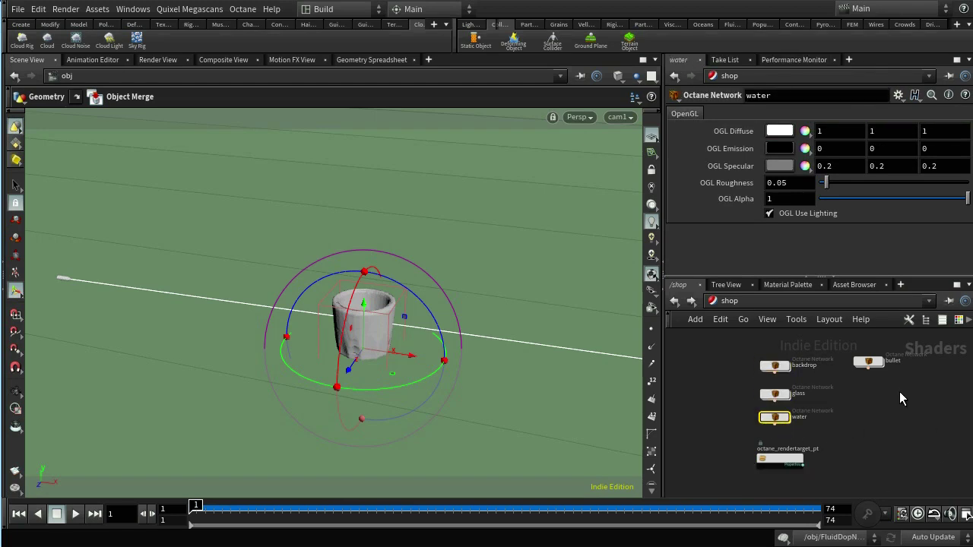
left_click(868, 362)
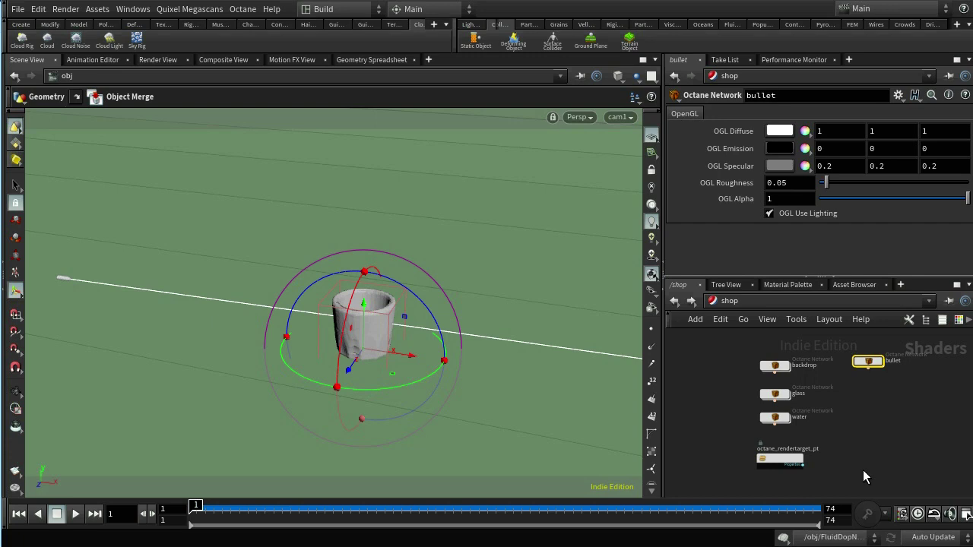
- Examine the kernel and daylight environment settings of octane_rendertarget_pt
left_click(778, 459)
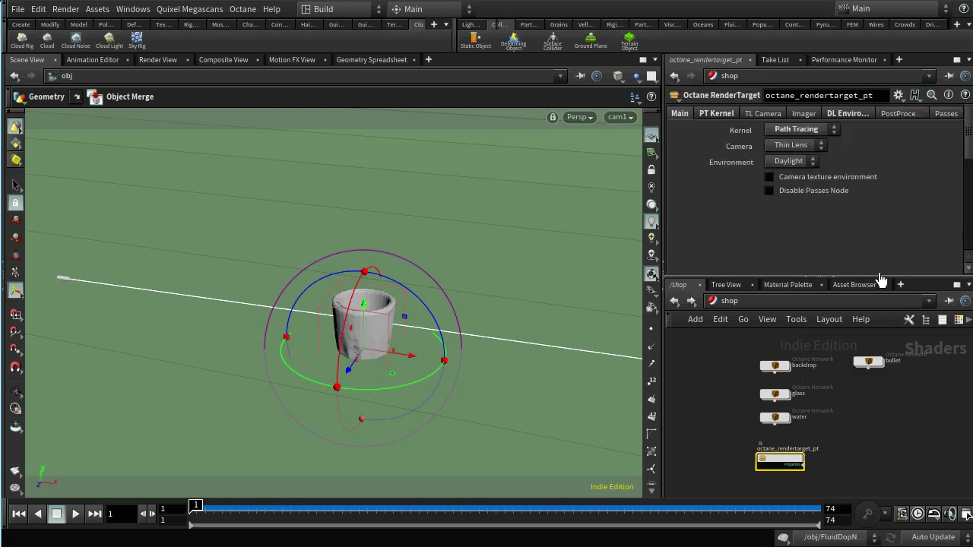
left_click(713, 112)
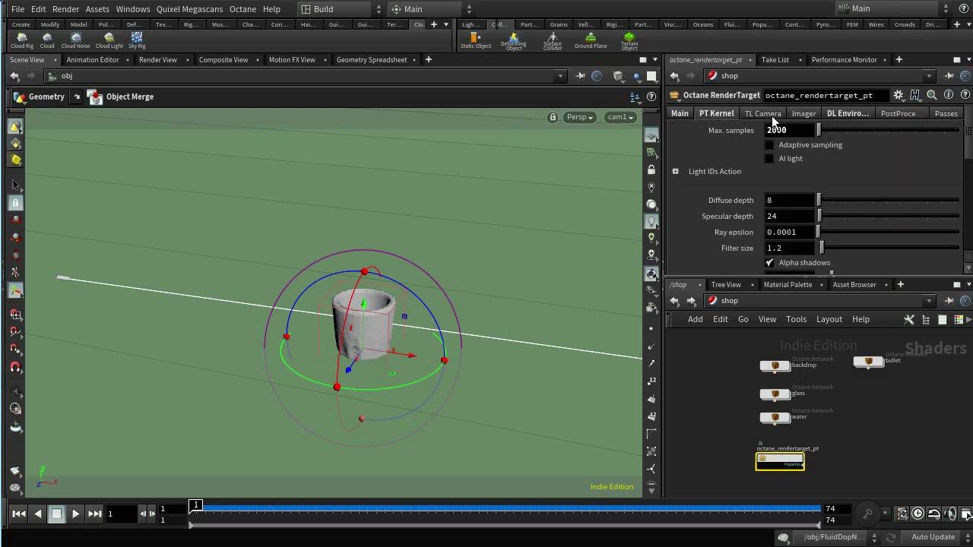
left_click(680, 113)
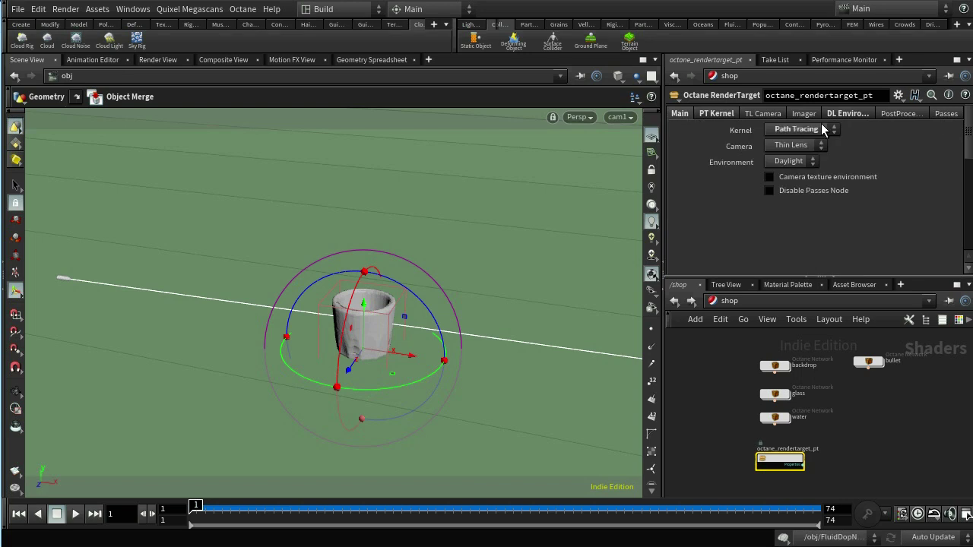
left_click(847, 113)
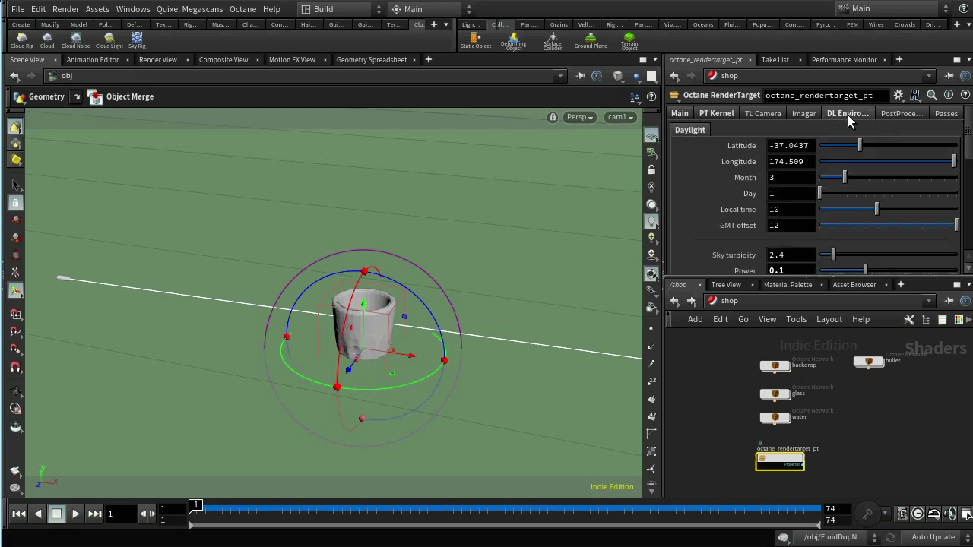
scroll(761, 245, "down", 2)
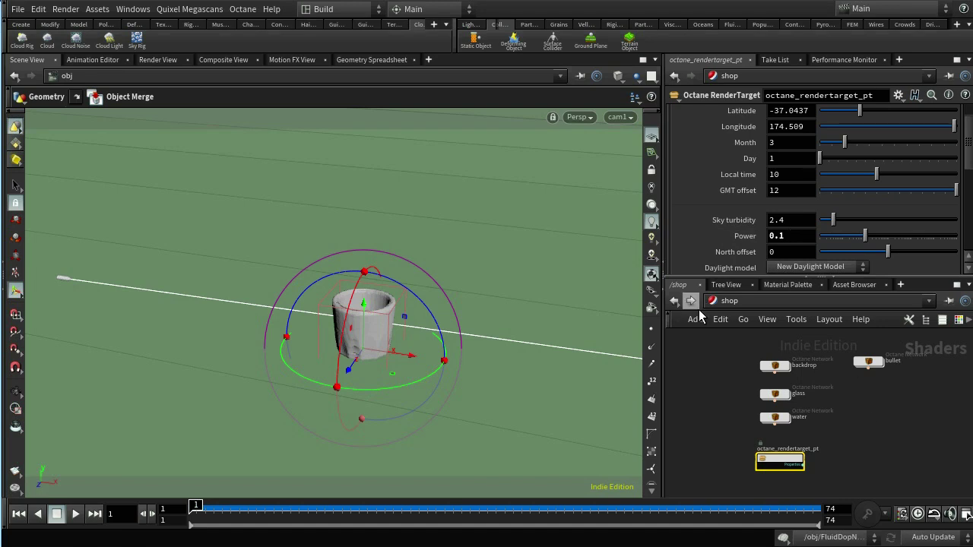
- Return to the object network and inspect the placement and light emission settings of the Octane lights around the glass
left_click(728, 300)
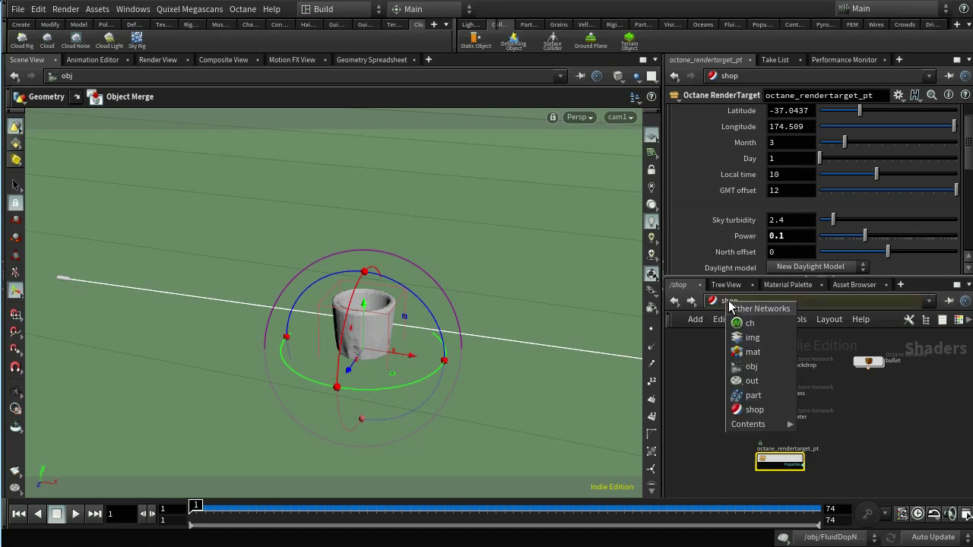
left_click(759, 363)
middle_click_drag(809, 428, 643, 428)
middle_click_drag(773, 419, 607, 397)
scroll(882, 413, "up", 1)
middle_click_drag(882, 412, 873, 430)
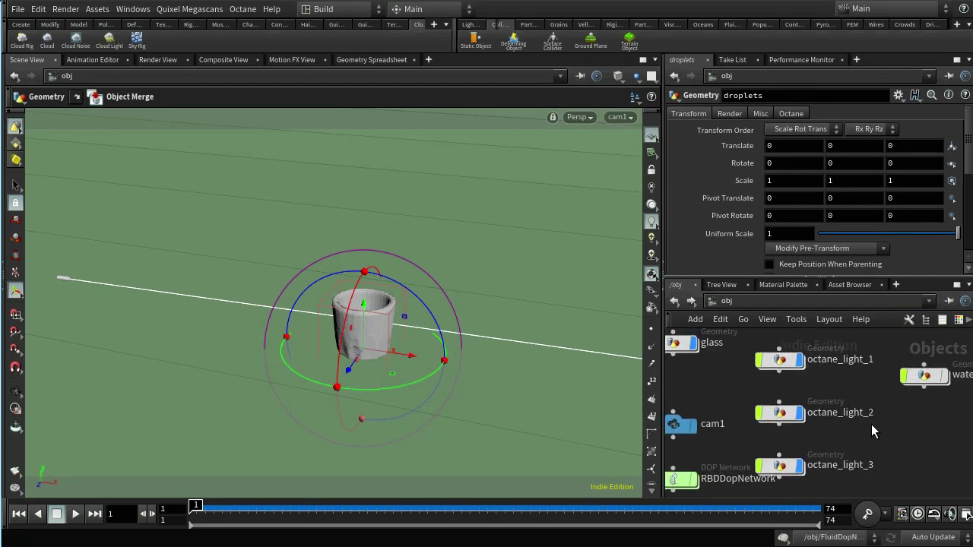
scroll(525, 262, "down", 12)
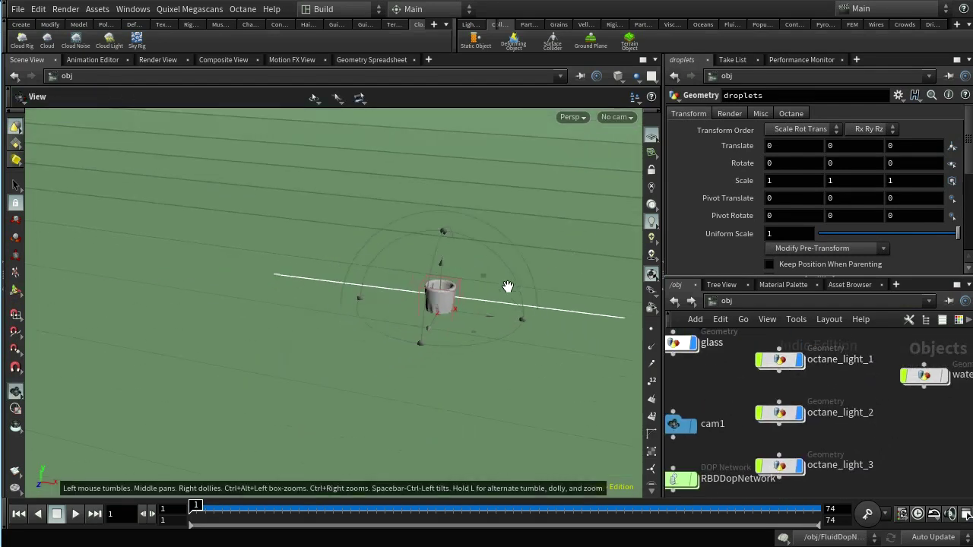
left_click_drag(533, 319, 472, 395)
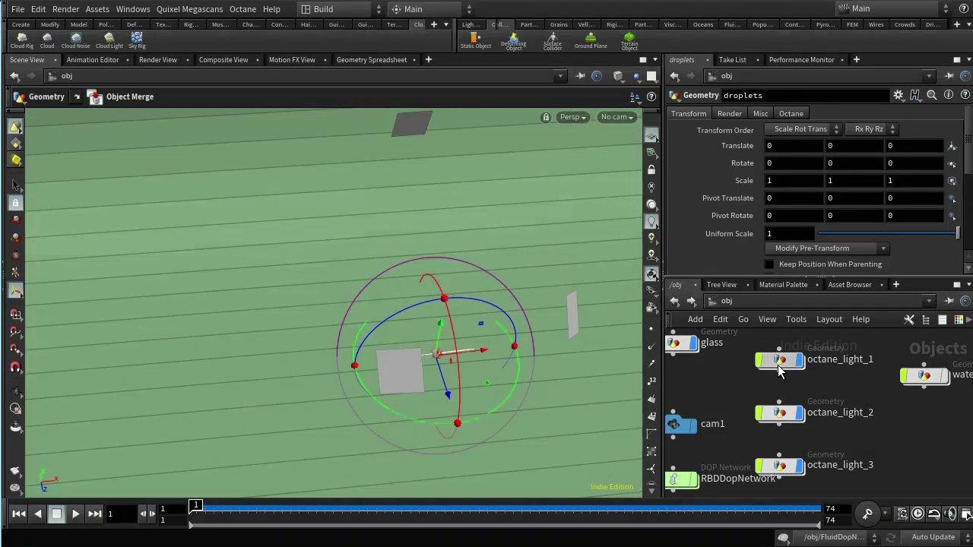
left_click(781, 413)
left_click(781, 464)
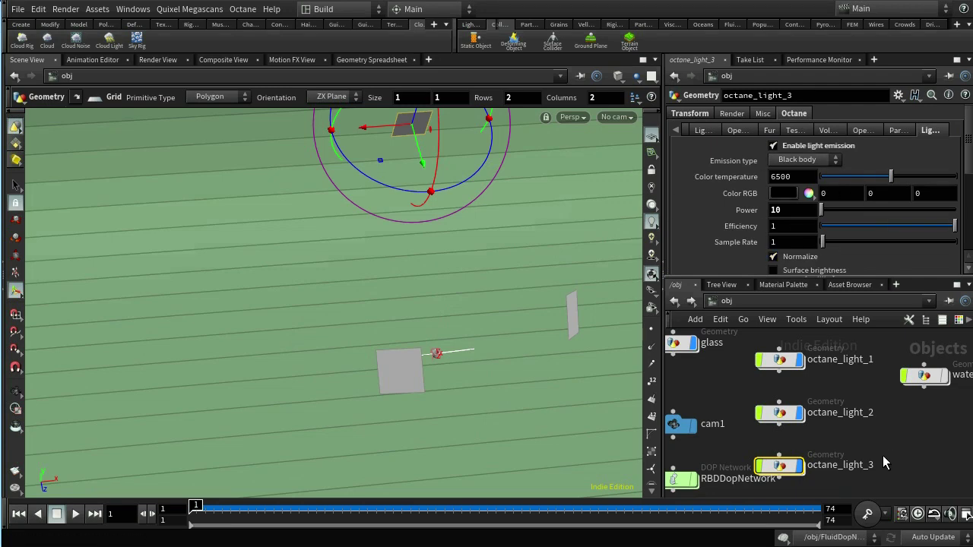
- Revisit the shader network, check the glass object's assigned material, and follow its link to the shop network
left_click(676, 301)
scroll(826, 414, "up", 5)
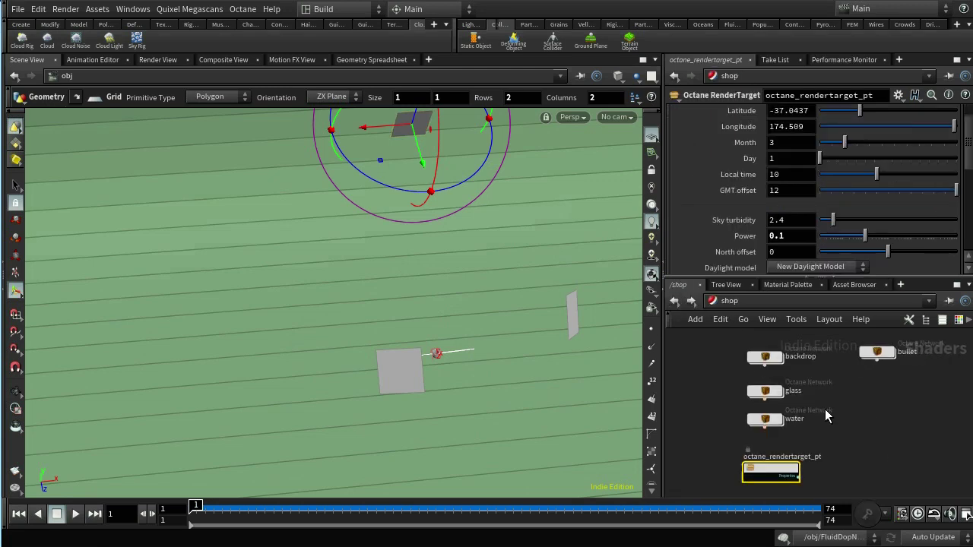
scroll(821, 413, "down", 4)
left_click(712, 301)
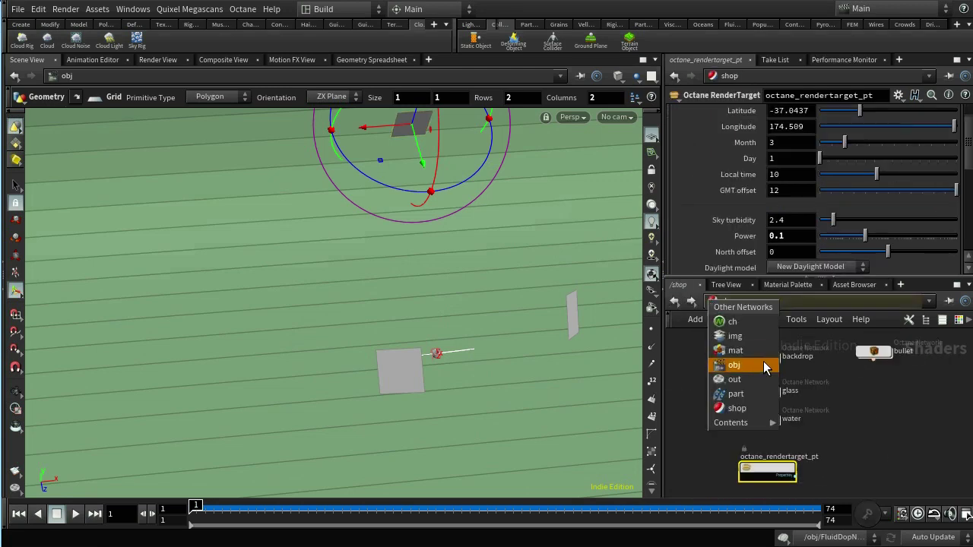
left_click(752, 366)
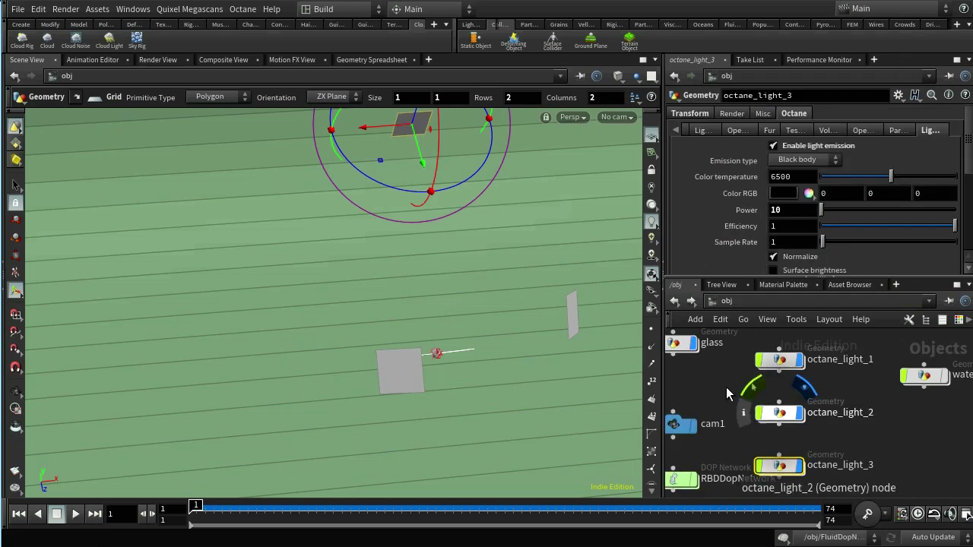
middle_click_drag(726, 387, 865, 451)
left_click(828, 406)
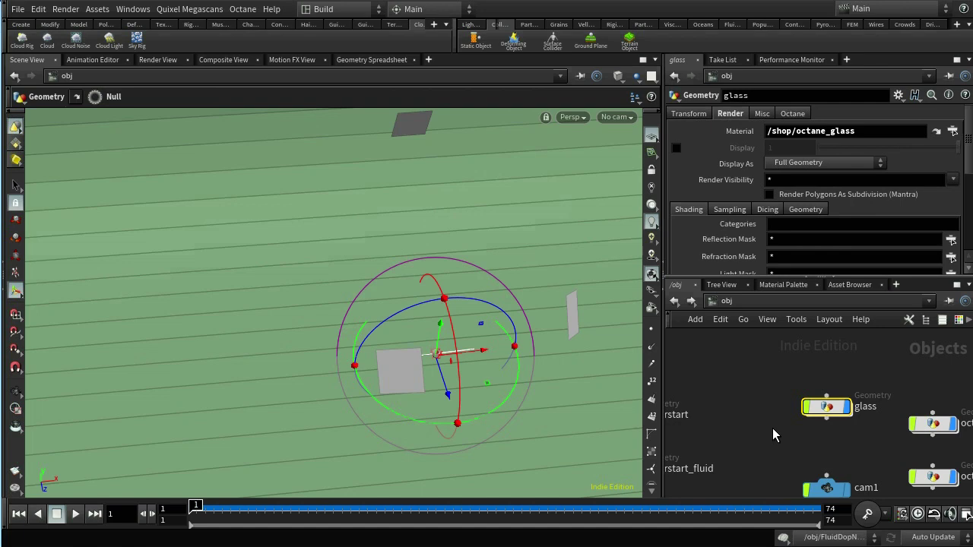
left_click(936, 130)
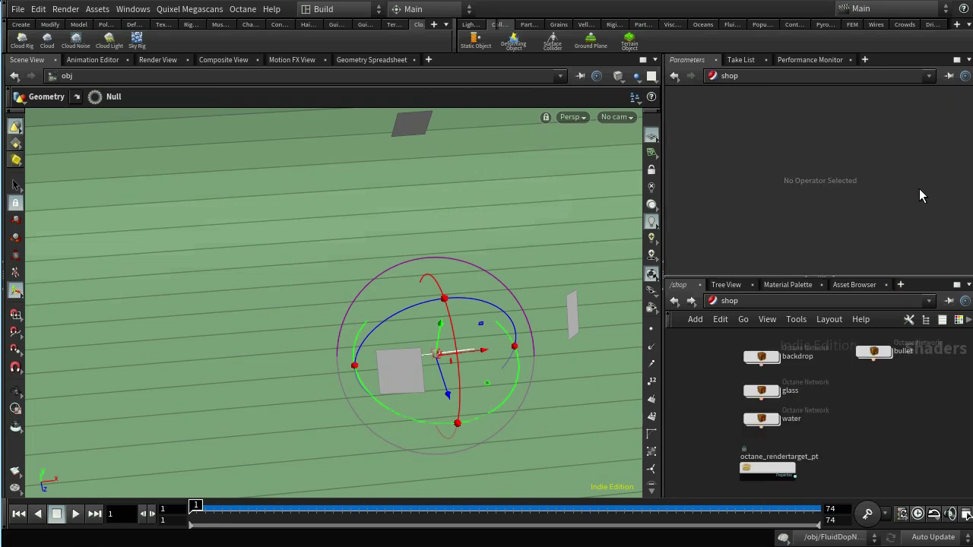
- Return to the object network and assign the /shop/glass material to the glass object
left_click(673, 76)
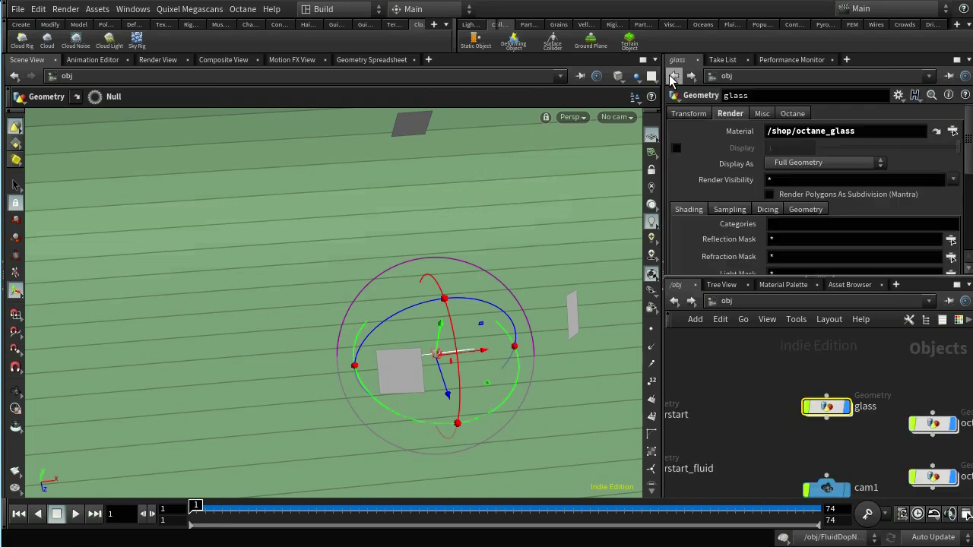
left_click(922, 132)
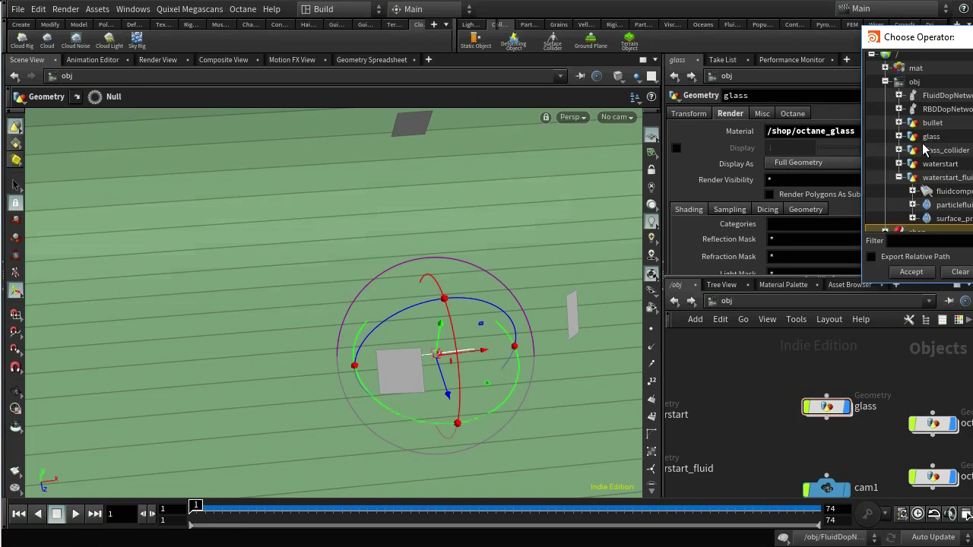
scroll(939, 186, "down", 1)
left_click(887, 223)
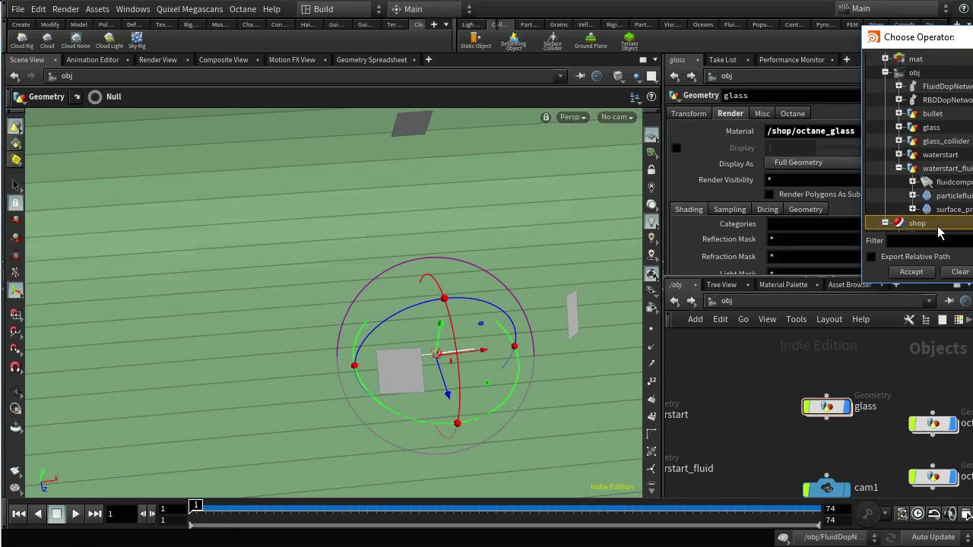
scroll(940, 230, "down", 2)
left_click(939, 201)
left_click(901, 272)
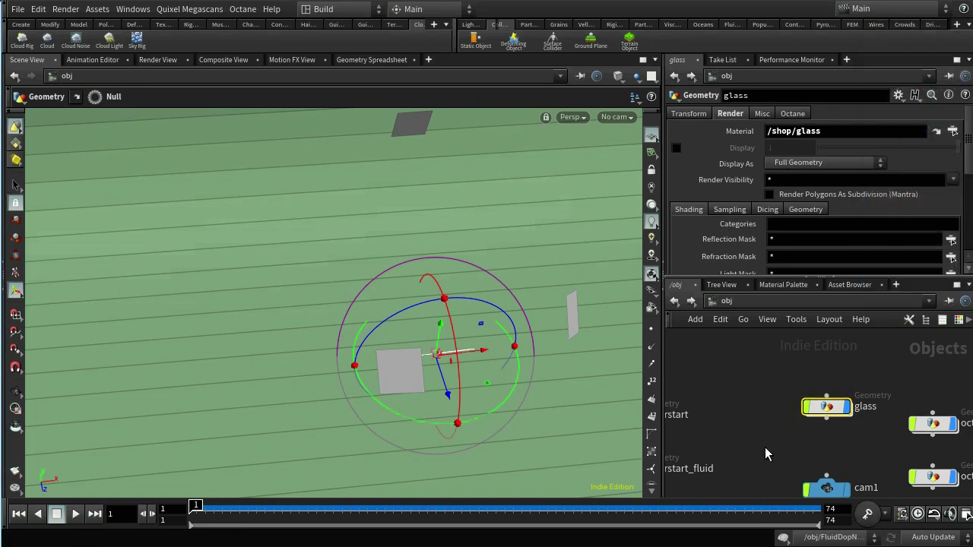
- Assign the /shop/water material to the waterstart_fluid object
middle_click_drag(766, 455, 927, 409)
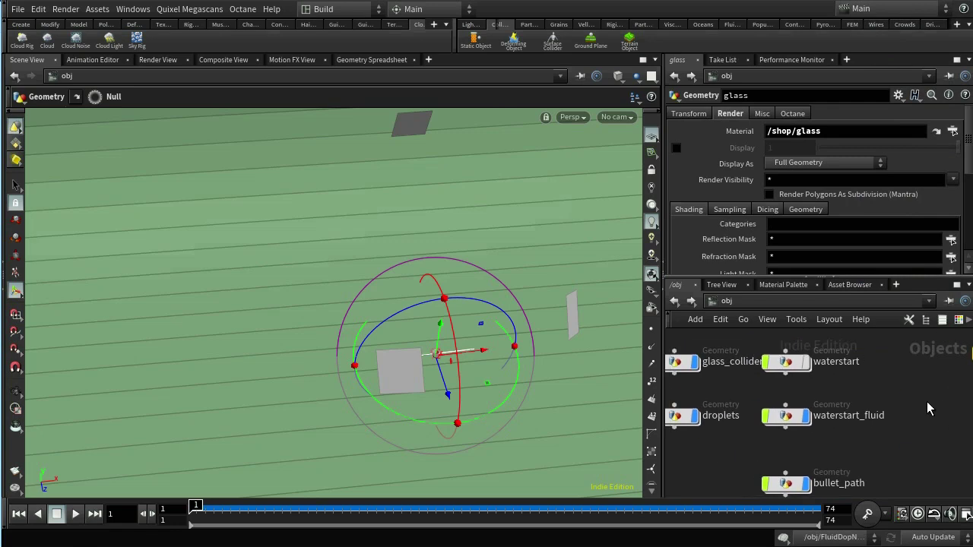
left_click(791, 416)
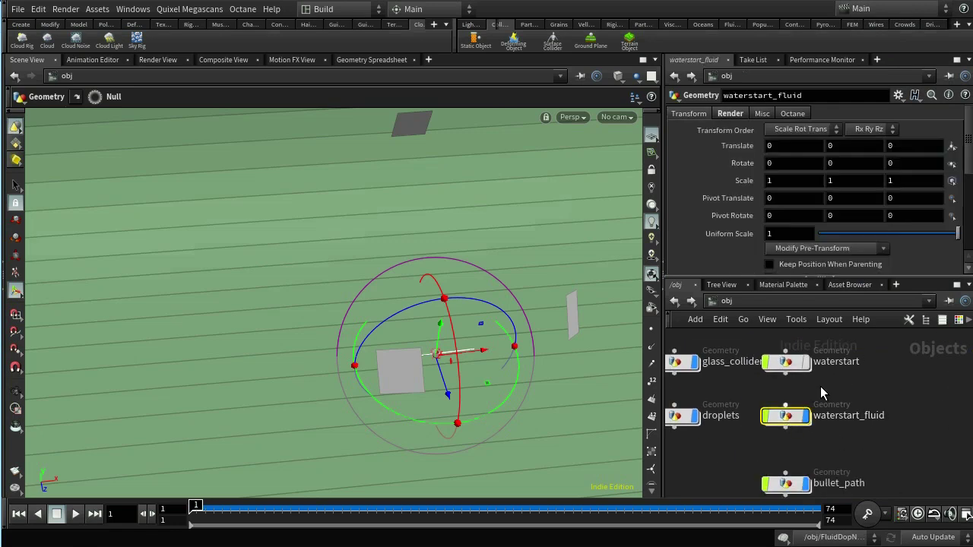
left_click(724, 113)
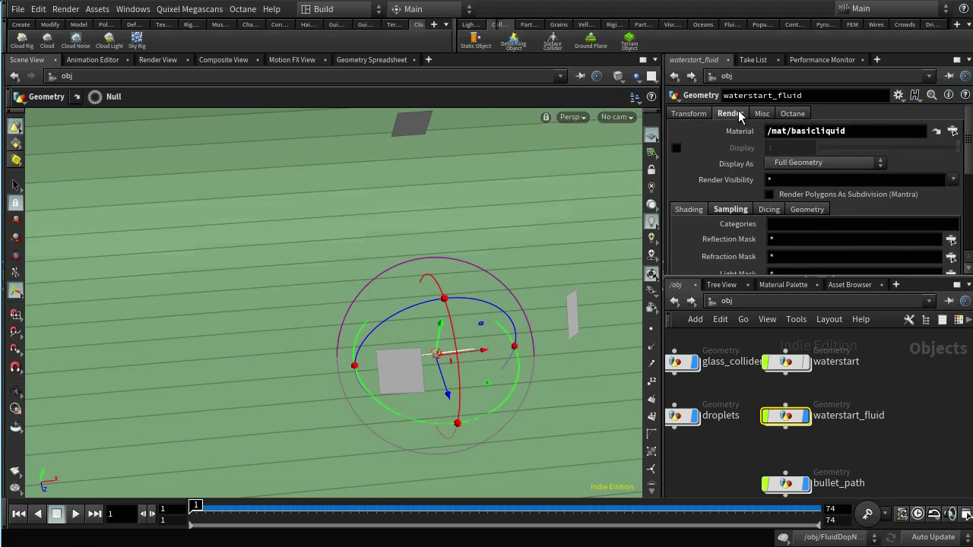
left_click(935, 132)
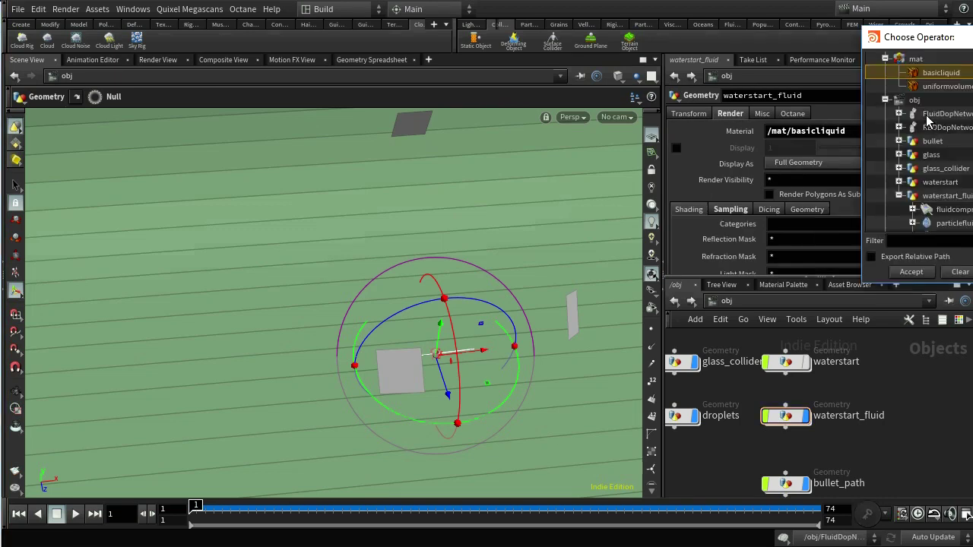
scroll(929, 129, "down", 4)
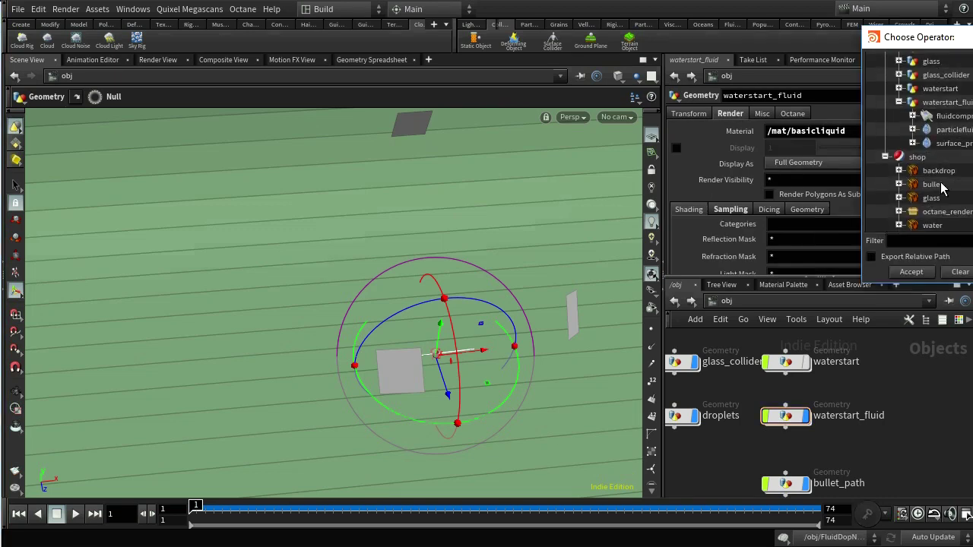
double_click(948, 227)
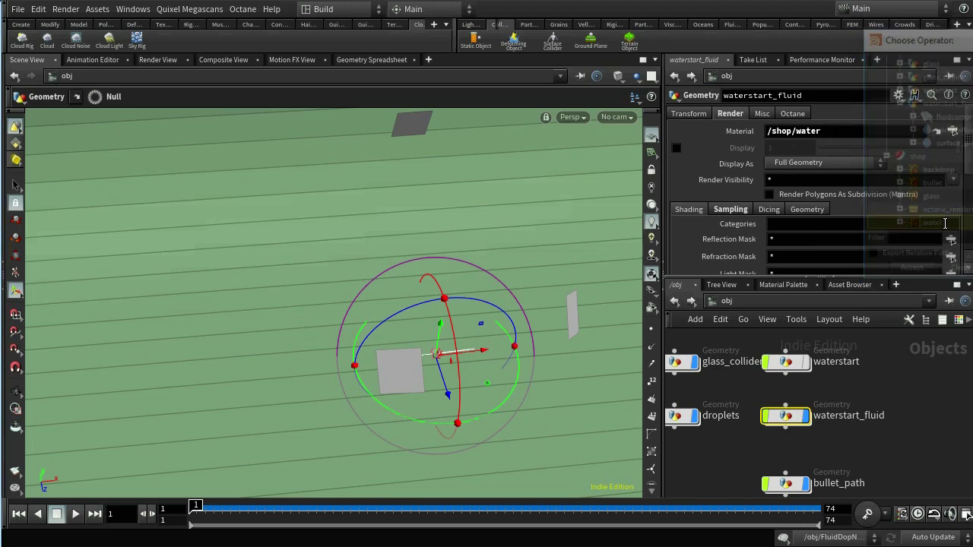
- Assign the /shop/water material to the droplets object
middle_click_drag(774, 451, 903, 446)
left_click(812, 412)
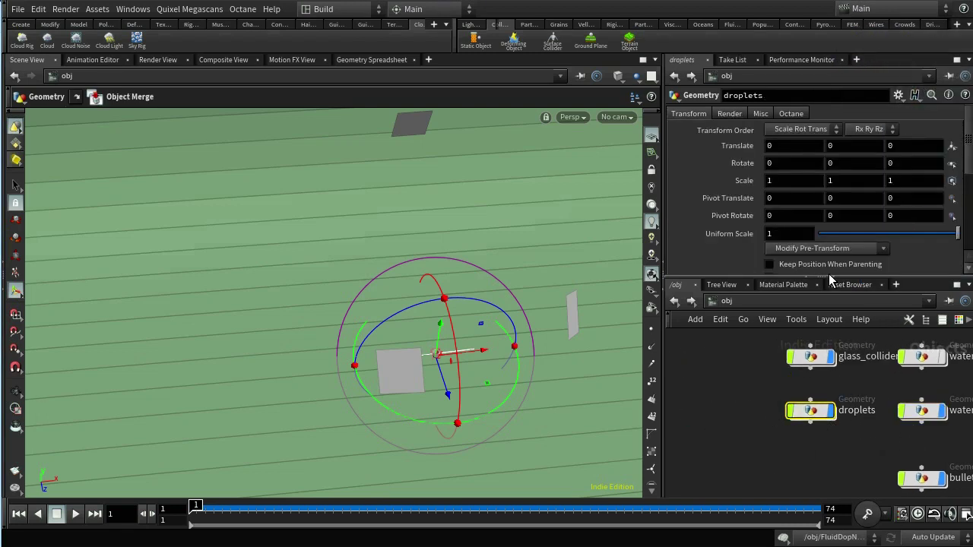
left_click(734, 114)
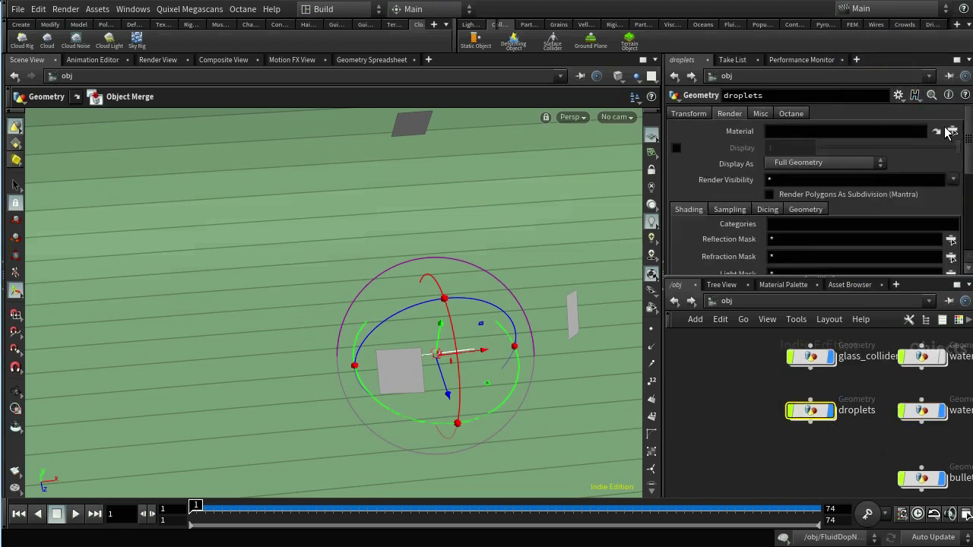
left_click(952, 131)
scroll(948, 217, "down", 3)
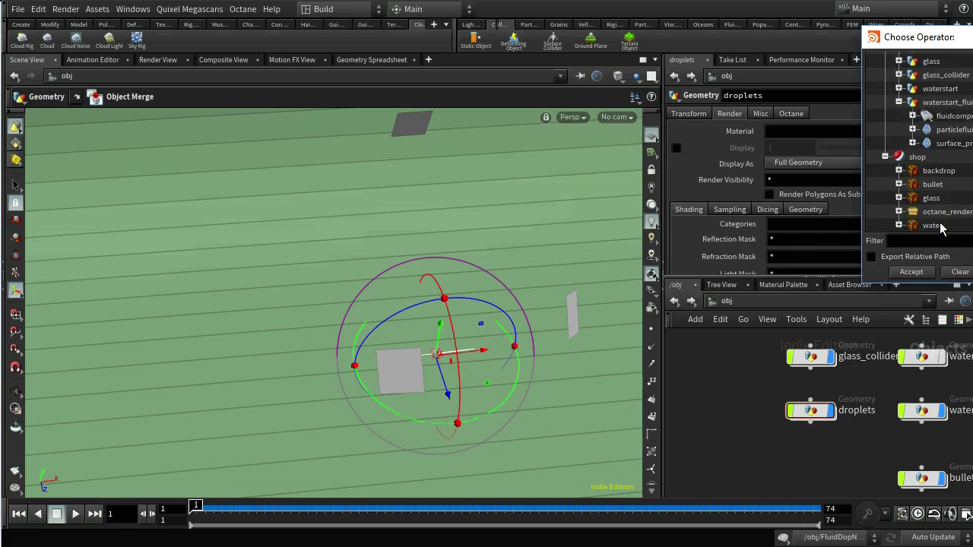
double_click(941, 227)
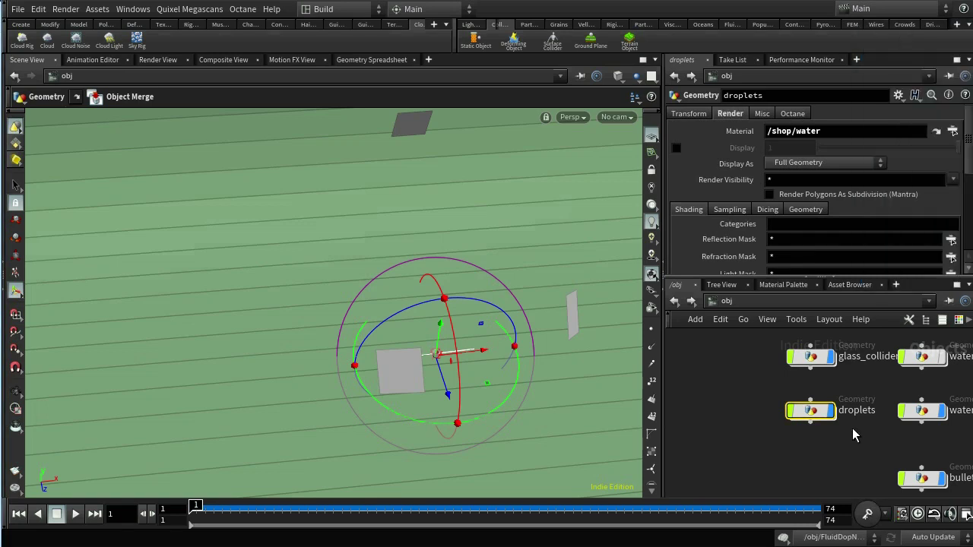
- Enable rendering as sphere particles in the Octane particle settings of the droplets object
left_click(792, 114)
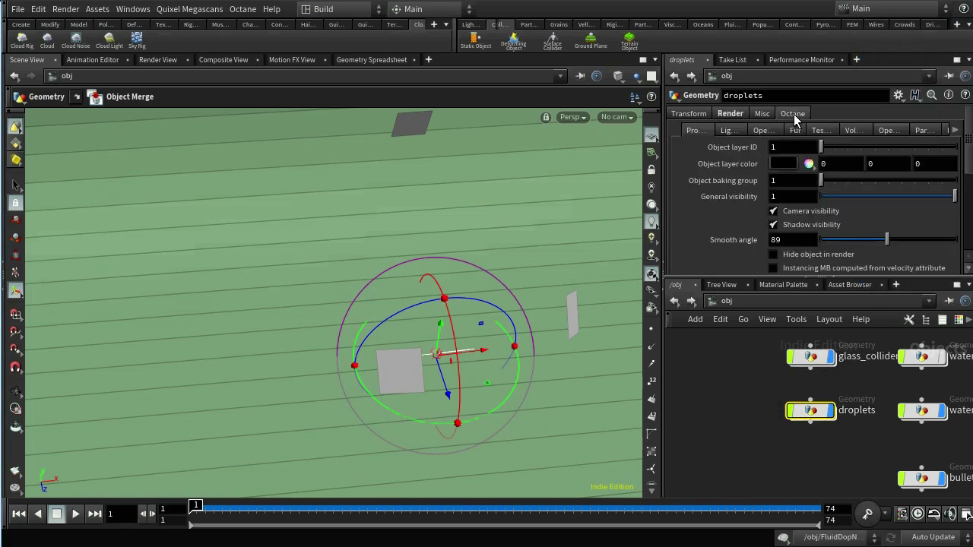
left_click(923, 132)
left_click(773, 147)
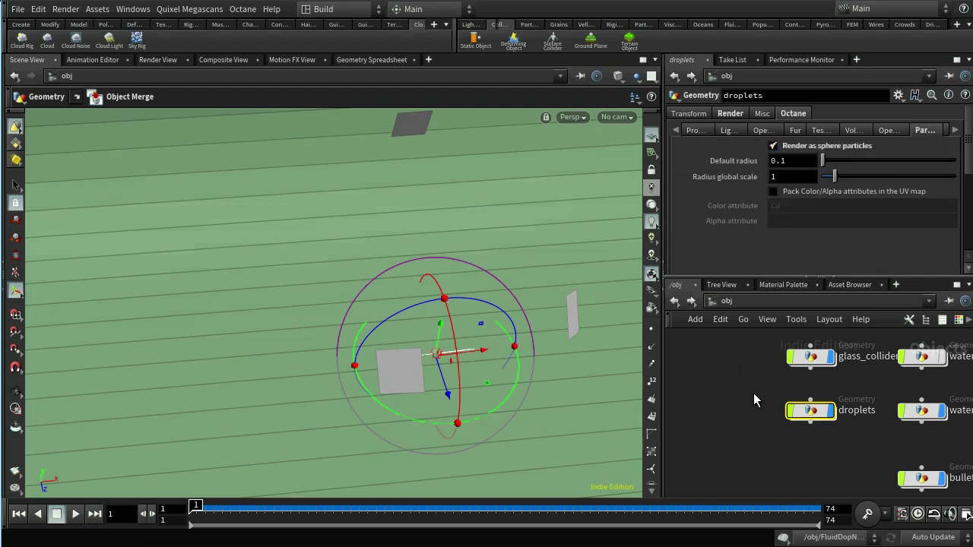
- Link the droplets' default particle radius to the Point Separation of pointsfromvolume1 inside waterstart by a channel reference
middle_click_drag(753, 393, 751, 447)
double_click(918, 409)
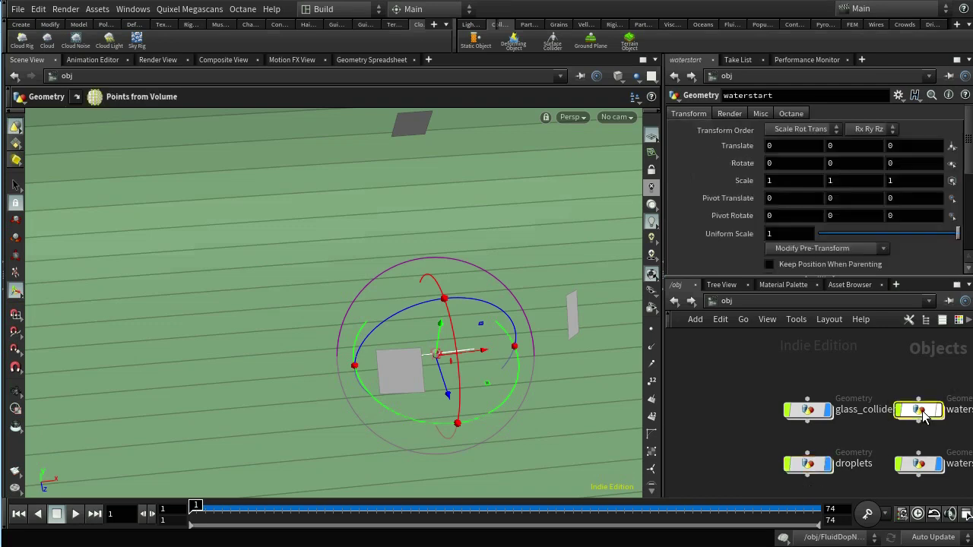
mouse_move(830, 409)
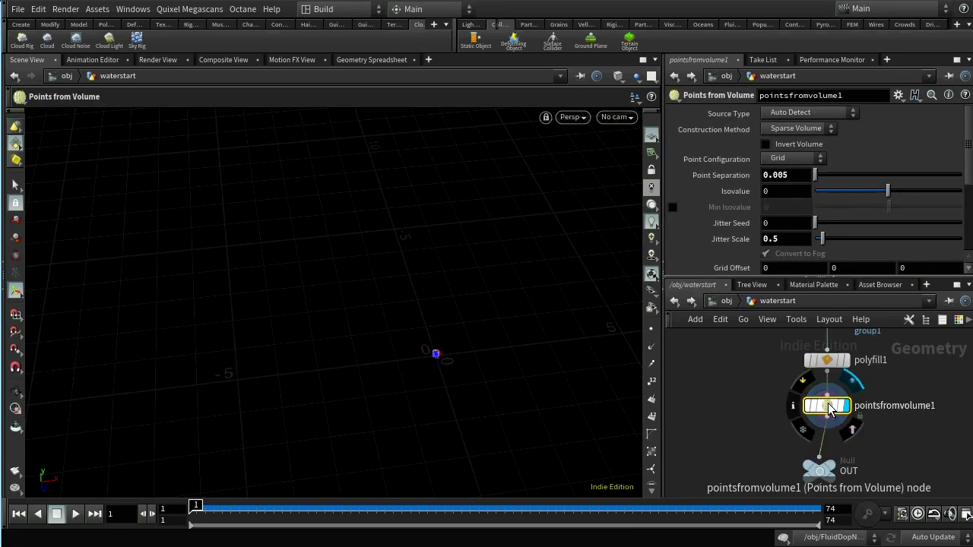
right_click(739, 176)
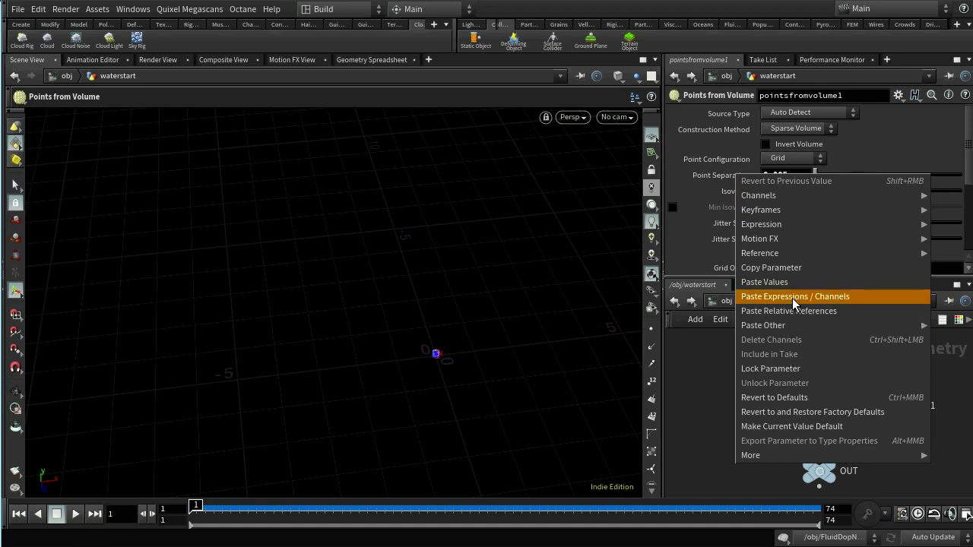
left_click(789, 270)
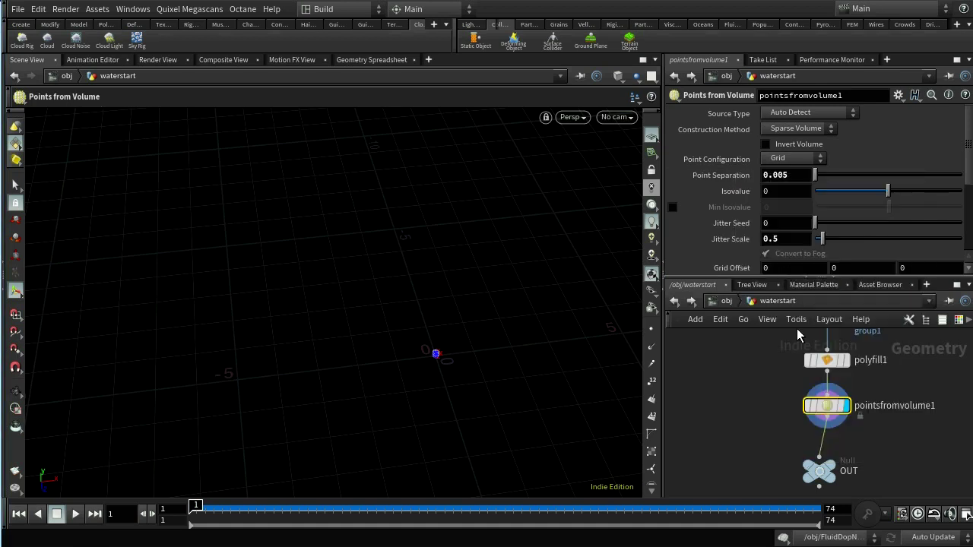
left_click(708, 301)
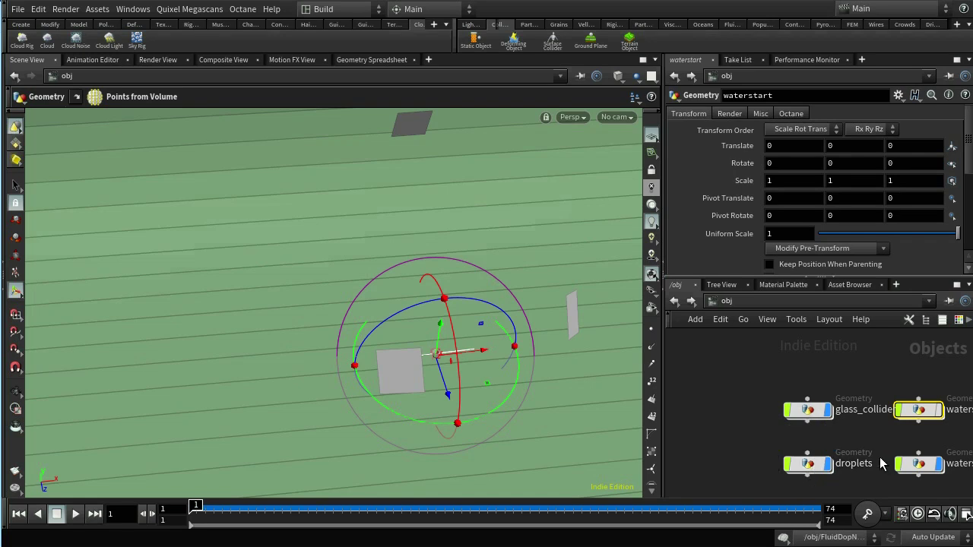
left_click(814, 465)
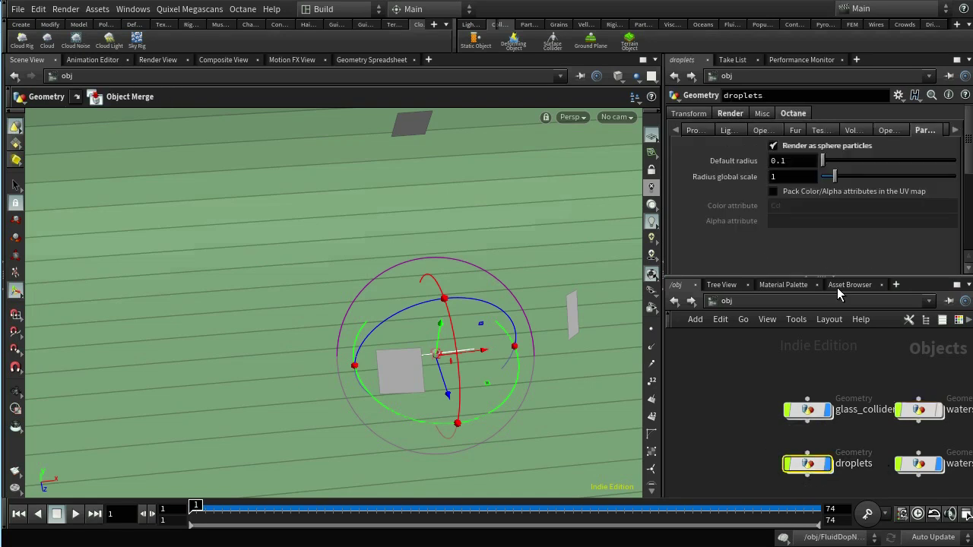
right_click(738, 160)
left_click(769, 298)
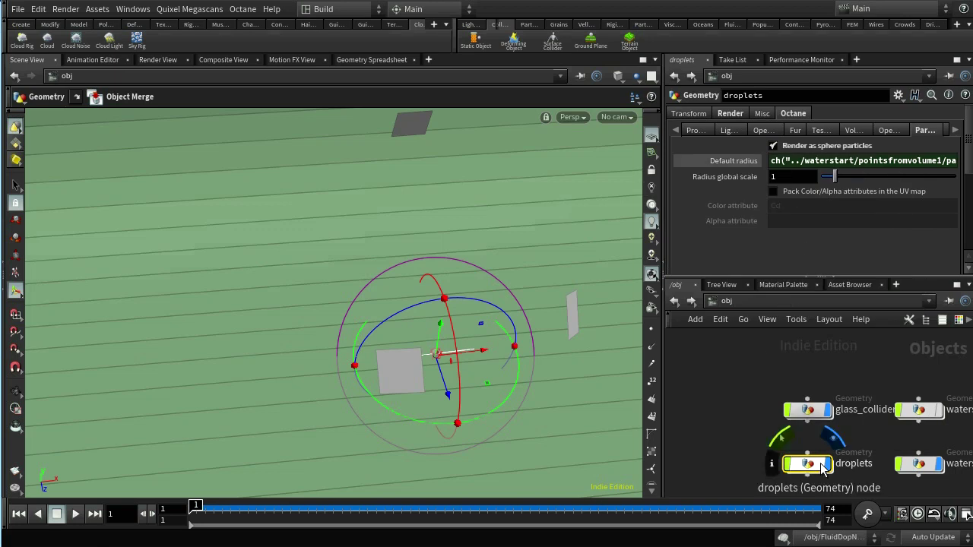
- Turn off the display of glass_collider and check the RBD_OUT output inside the glass object
left_click(817, 418)
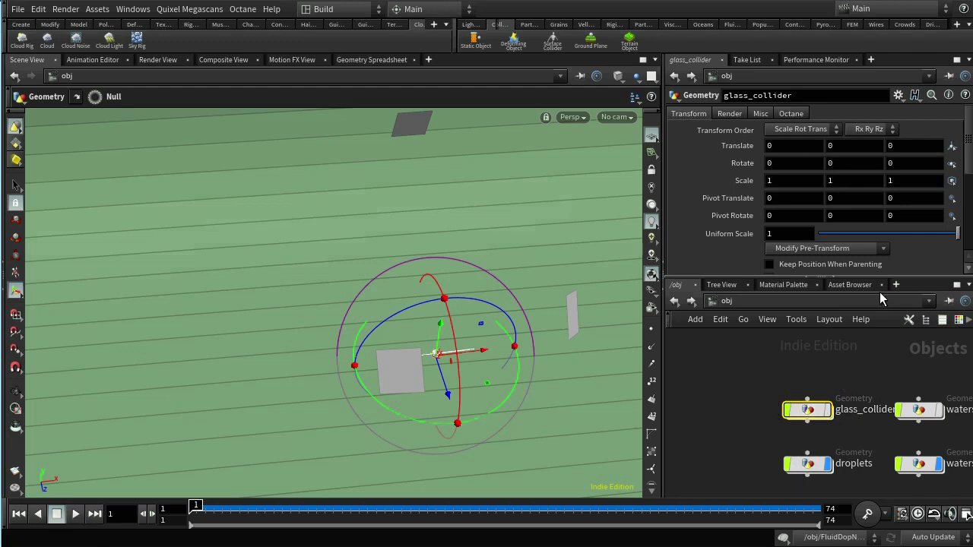
key("h")
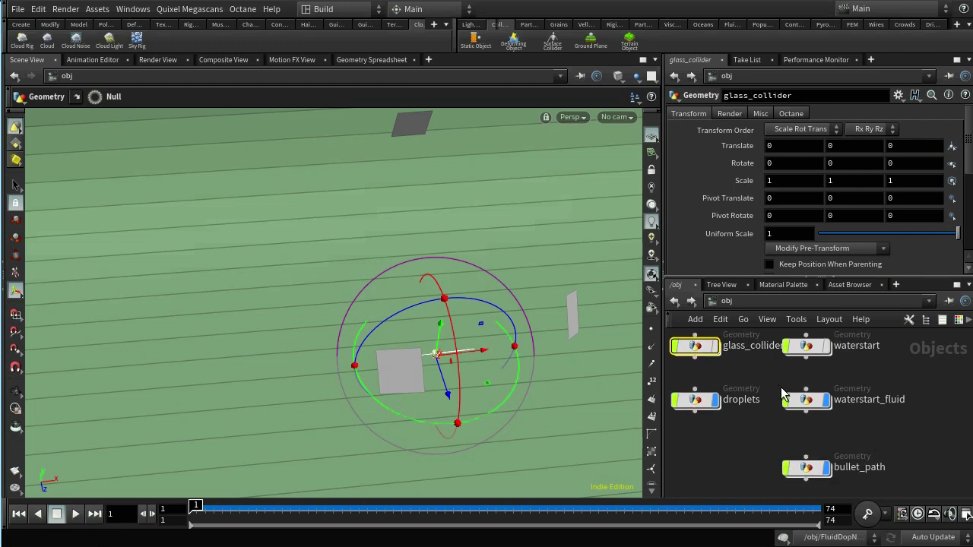
middle_click_drag(900, 435, 872, 341)
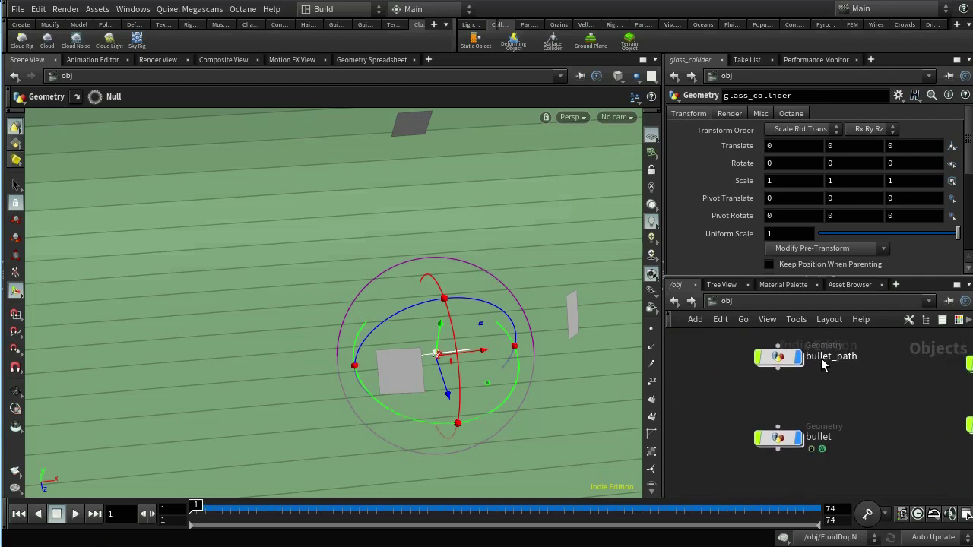
middle_click_drag(854, 428, 782, 477)
scroll(834, 389, "up", 1)
middle_click_drag(836, 388, 812, 398)
double_click(791, 383)
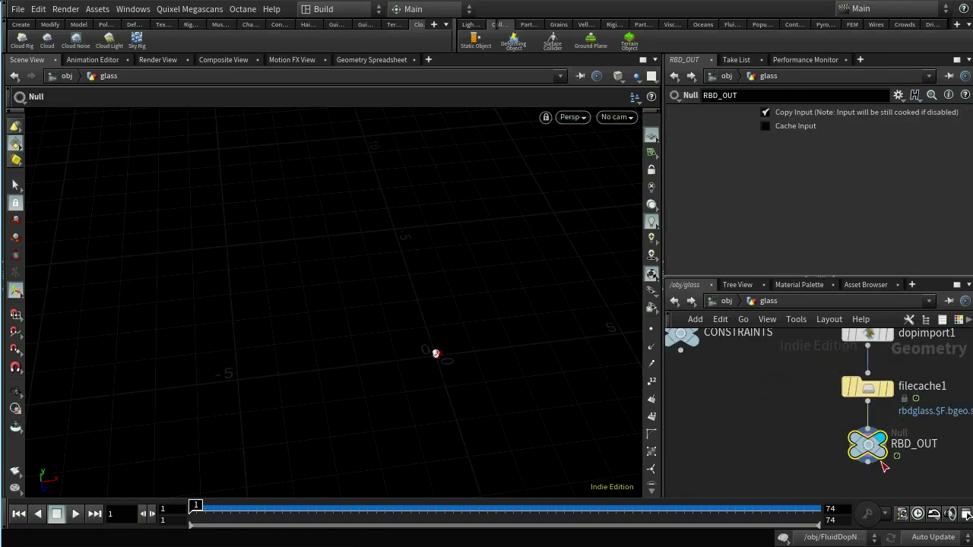
left_click(733, 301)
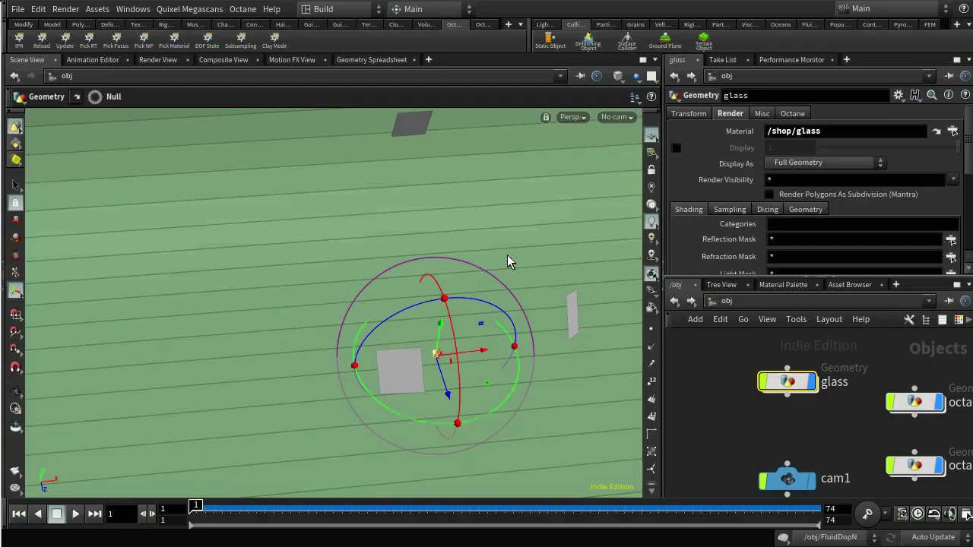
- Run an Octane IPR preview, examine the glass and water up close, and close the preview
left_click(19, 39)
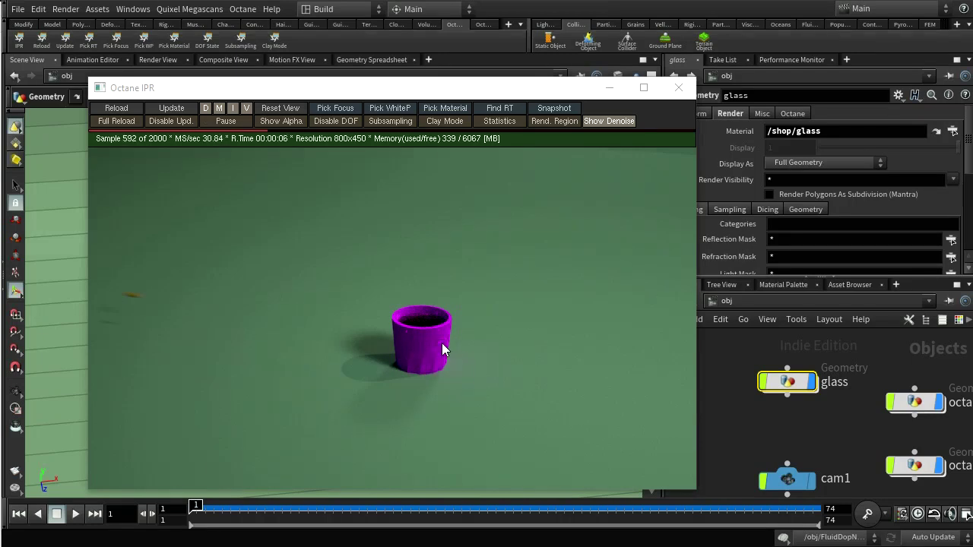
scroll(443, 344, "up", 5)
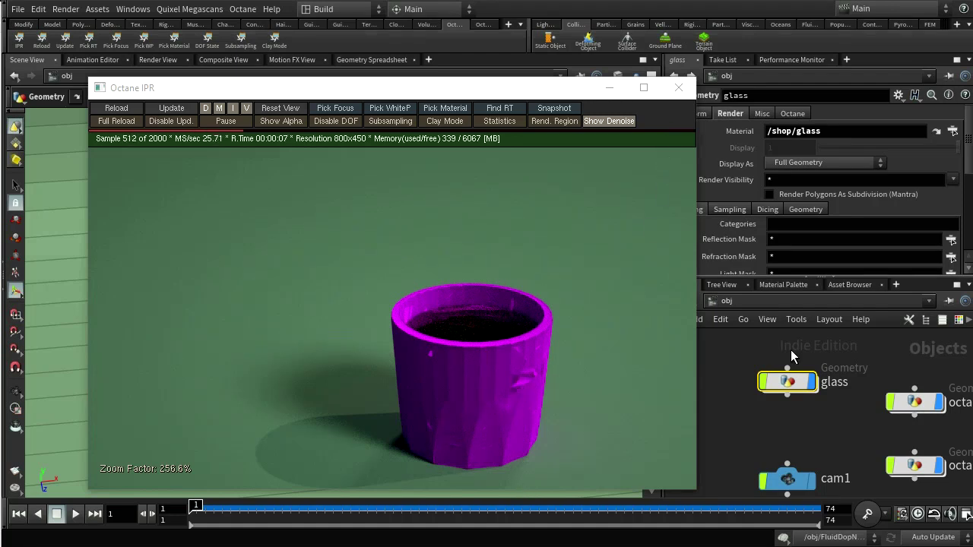
left_click(679, 88)
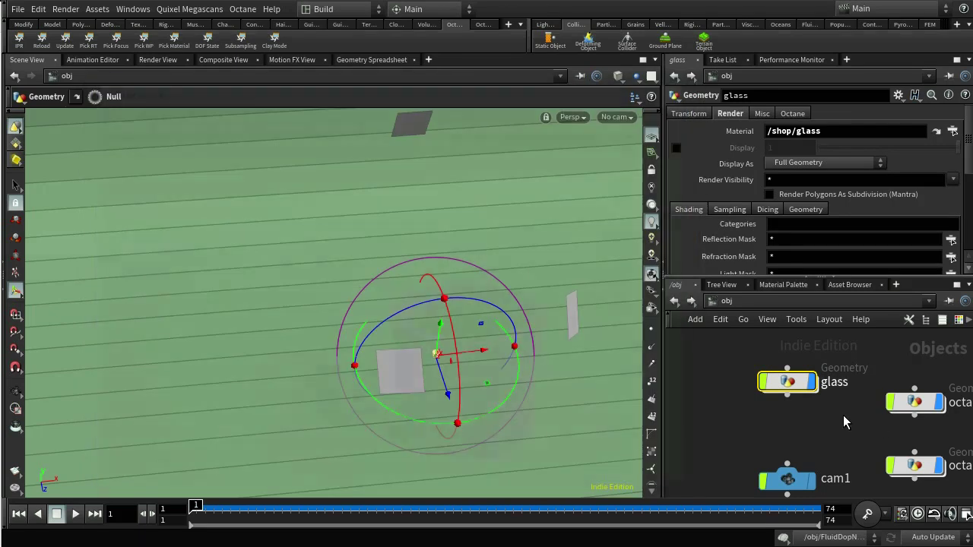
- Add a new Geometry object in the object network above waterstart
scroll(827, 429, "down", 2)
scroll(827, 428, "up", 1)
middle_click_drag(827, 429, 812, 444)
middle_click_drag(741, 447, 967, 459)
middle_click_drag(893, 401, 891, 450)
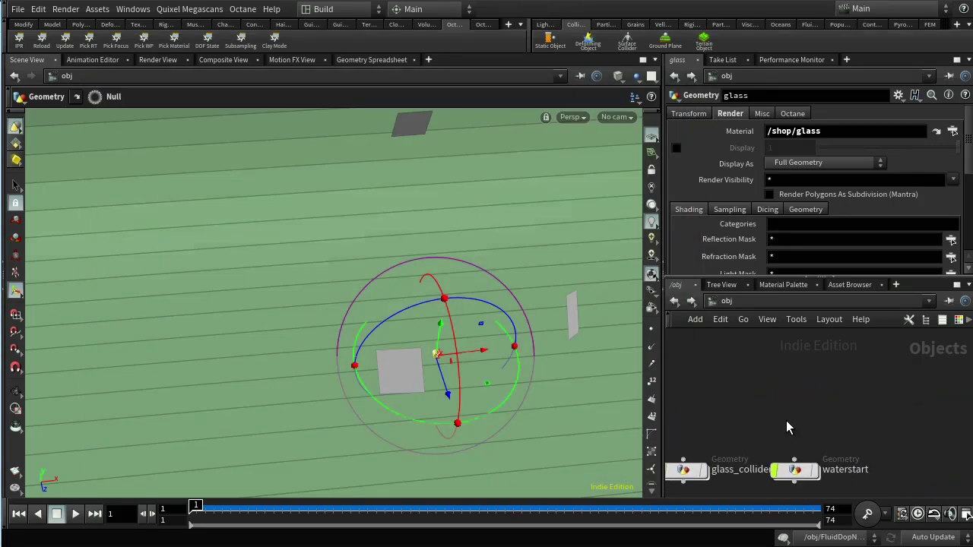
key("Tab")
type("ge")
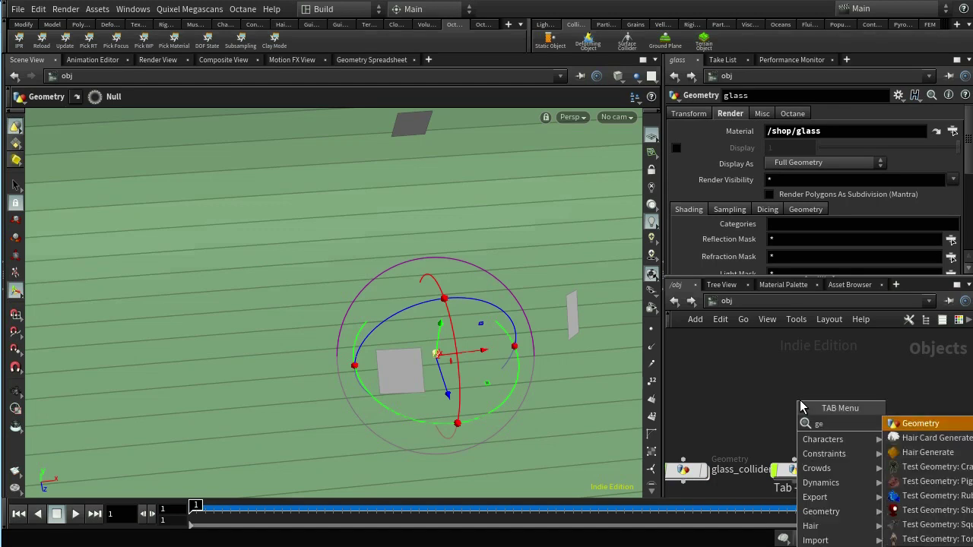
left_click(913, 428)
left_click(795, 400)
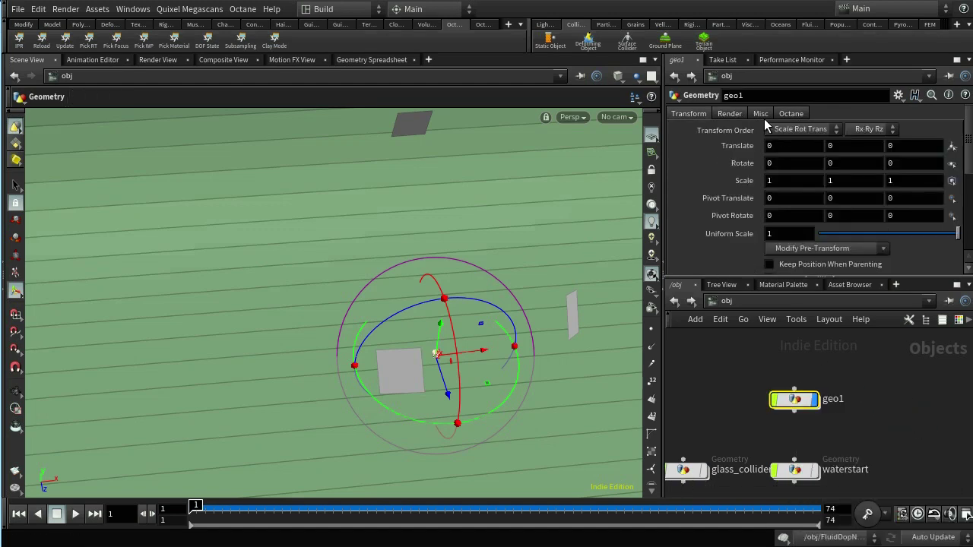
- Rename the new geometry object glass_for_render
double_click(761, 94)
type("glass_for_")
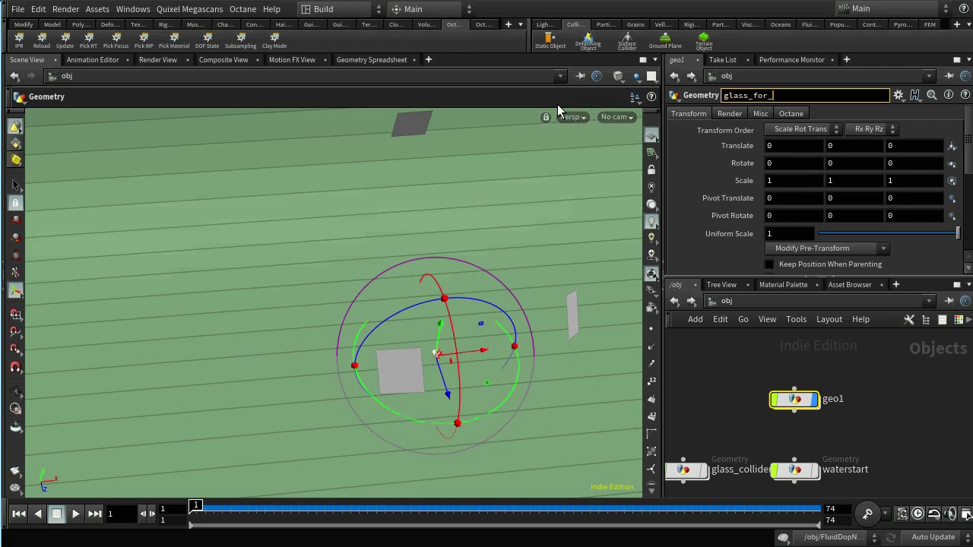
type("render")
key("Return")
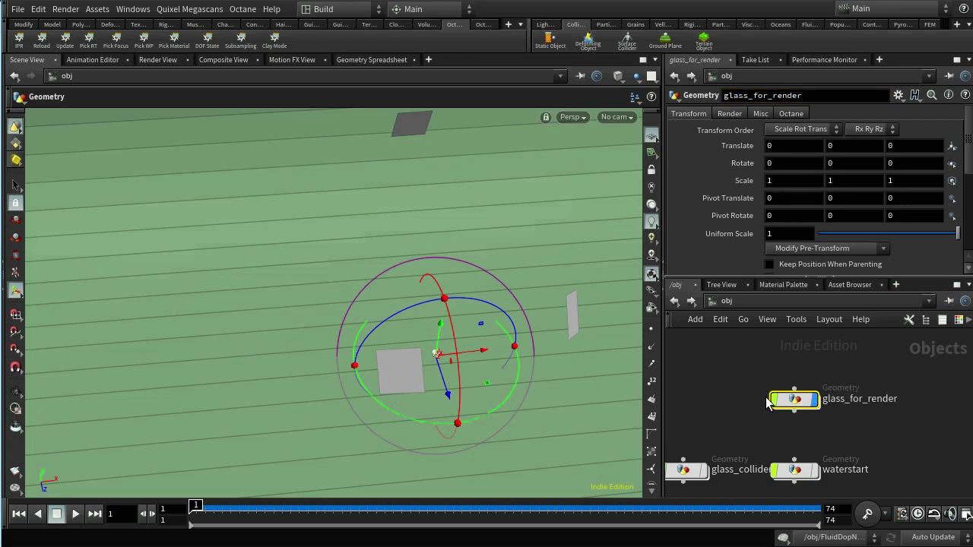
- Add an Object Merge node inside glass_for_render and set its Object 1 to /obj/glass/INITIAL
double_click(796, 399)
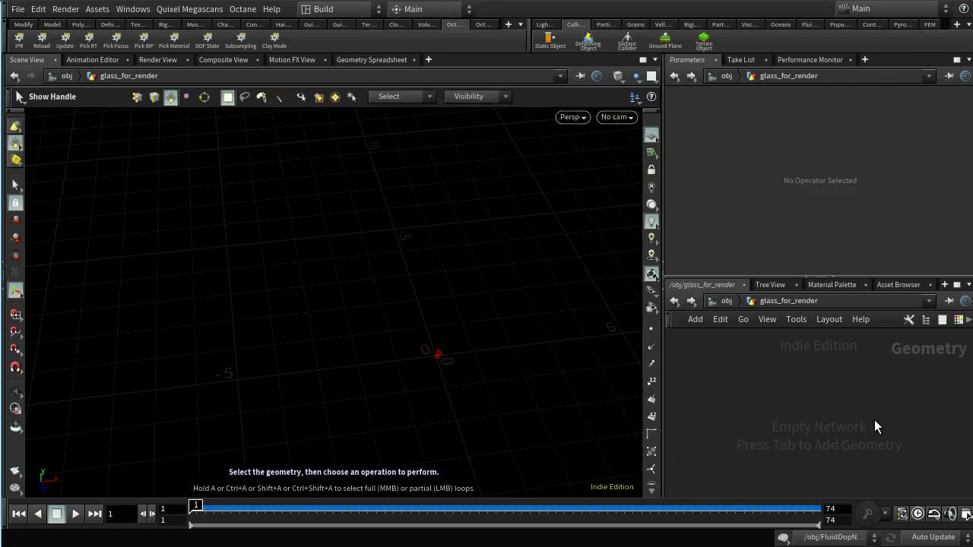
key("Tab")
type("obje")
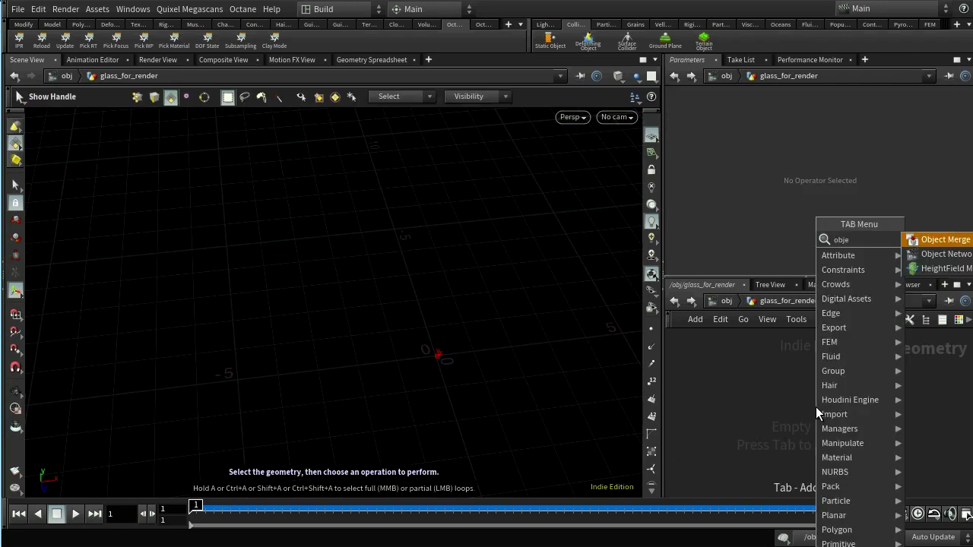
key("Return")
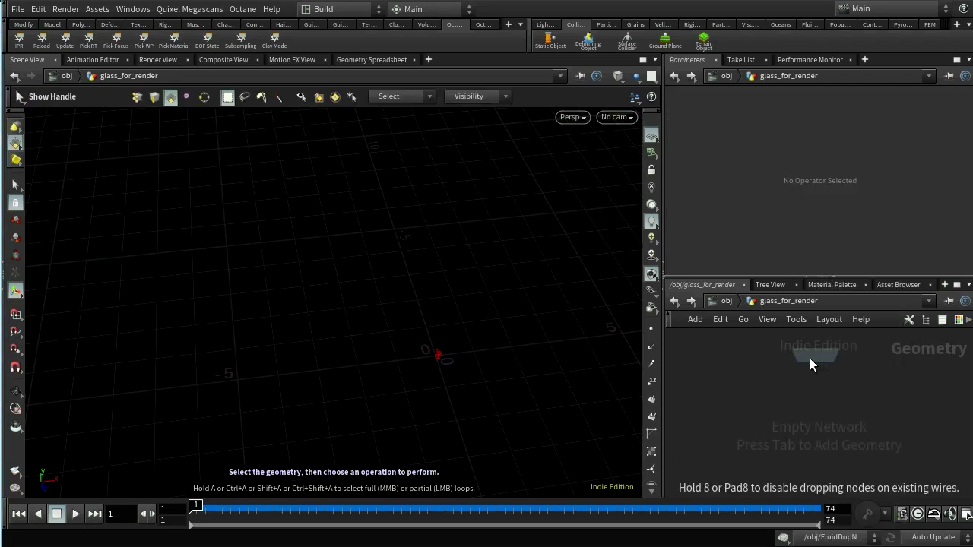
left_click(795, 374)
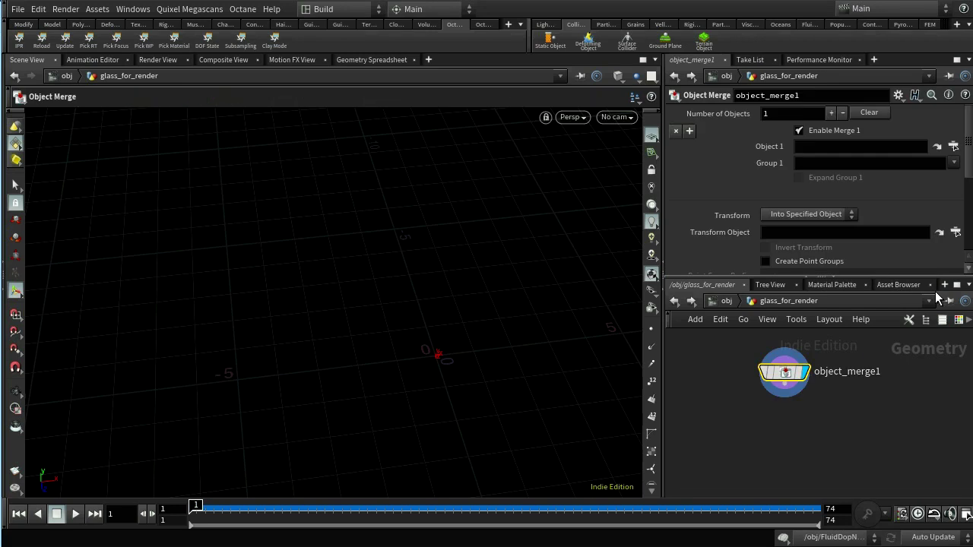
left_click(952, 148)
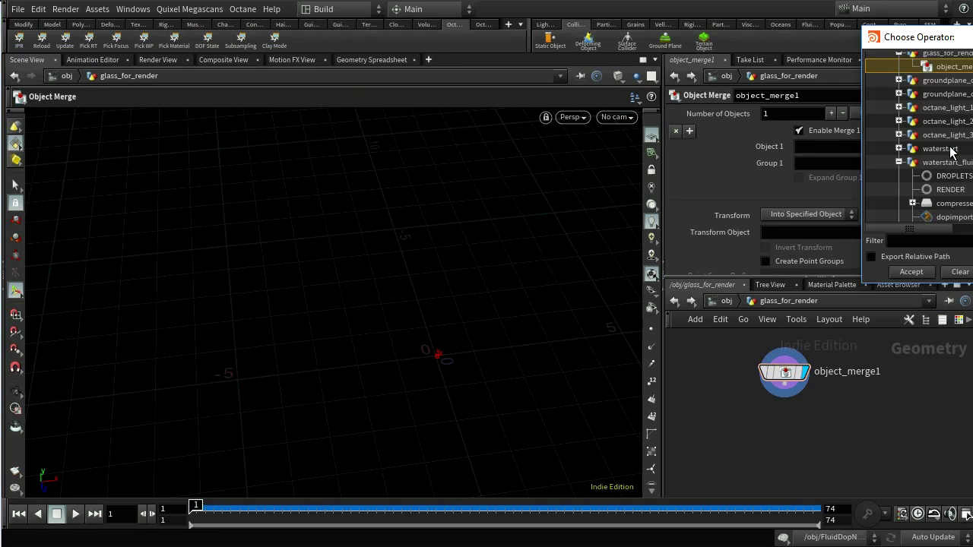
scroll(919, 137, "up", 3)
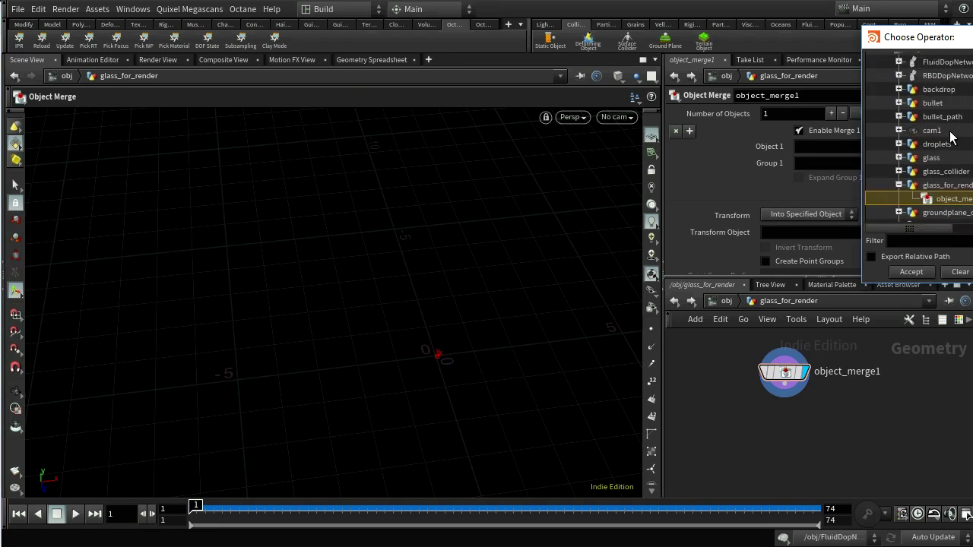
left_click(899, 158)
left_click(948, 200)
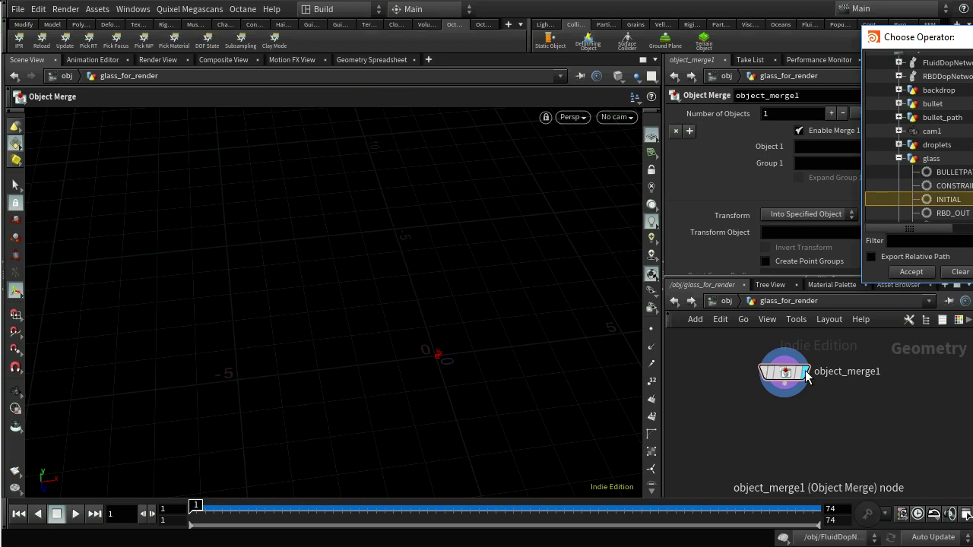
left_click(912, 272)
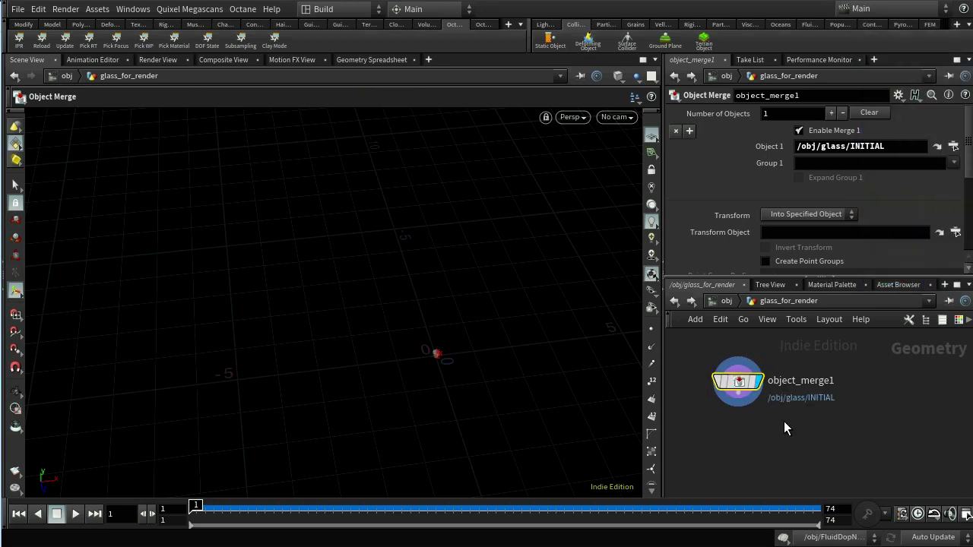
- Duplicate the Object Merge node beside the original and set the copy's Object 1 to /obj/glass/RBD_OUT
key("ctrl+c")
key("ctrl+v")
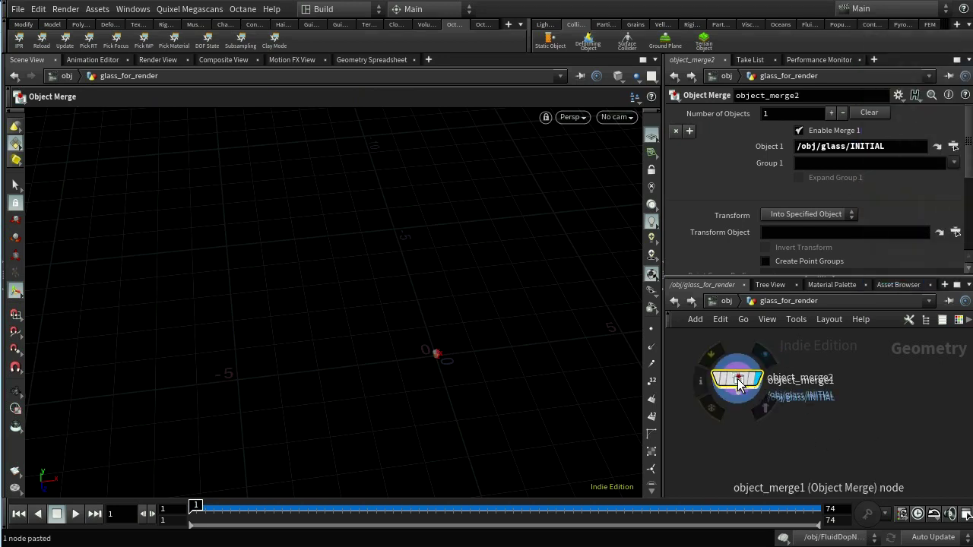
left_click_drag(738, 383, 897, 383)
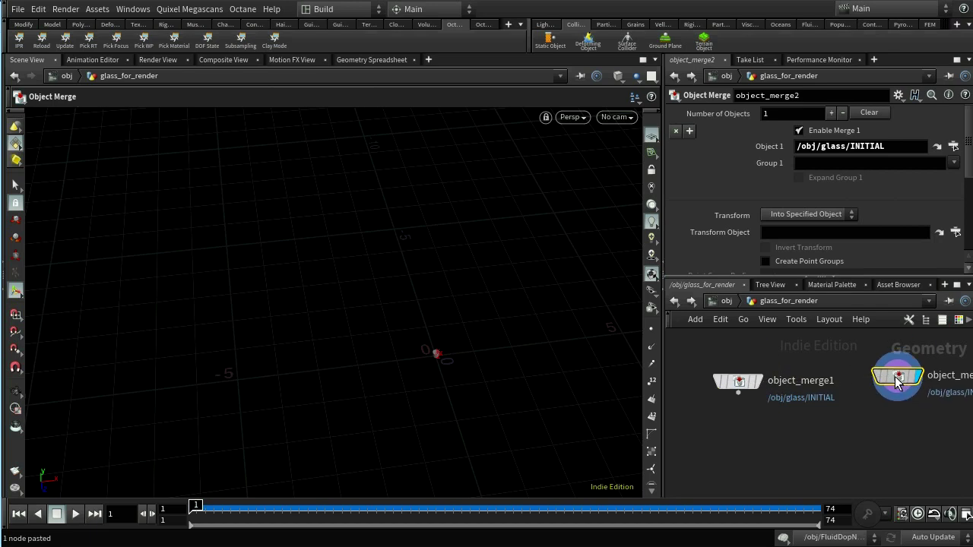
left_click(954, 146)
scroll(919, 137, "down", 1)
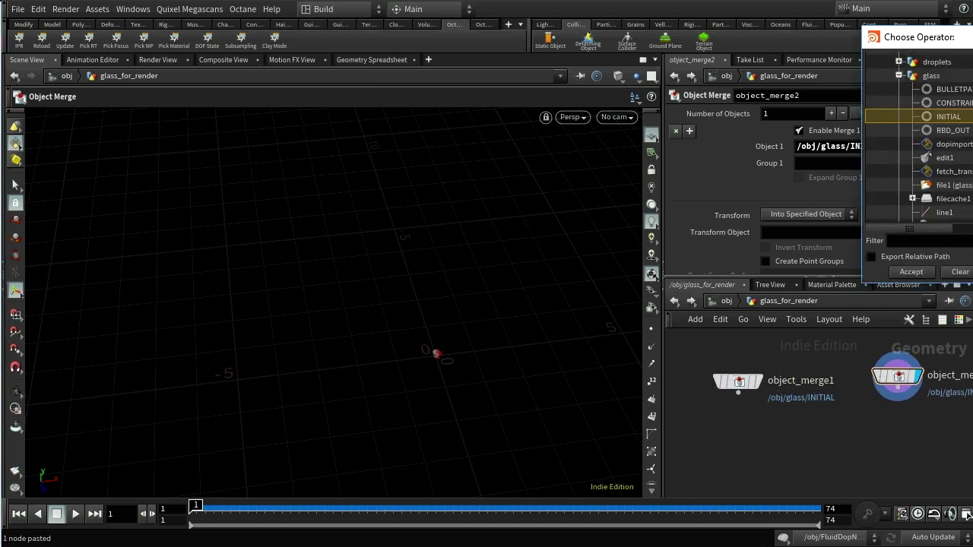
left_click(959, 130)
left_click(919, 274)
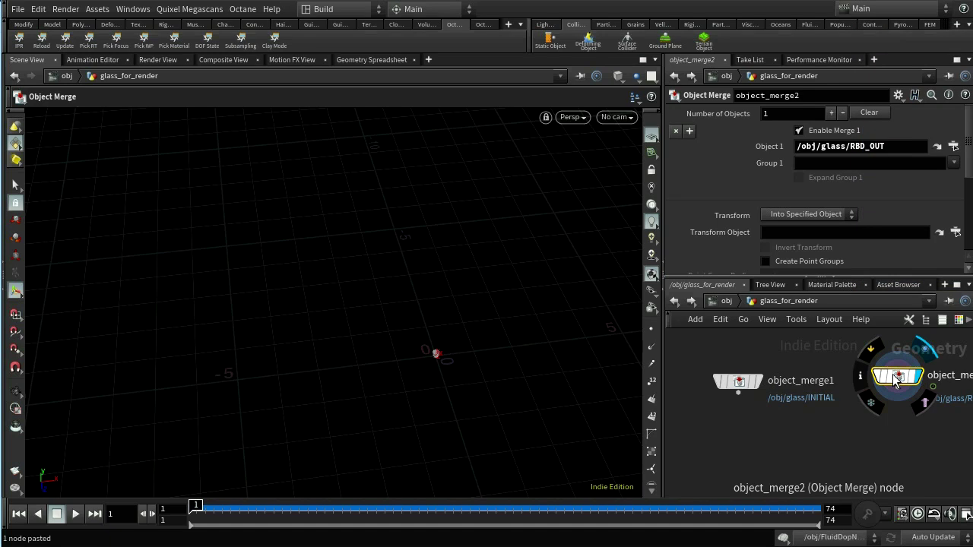
- Add a Switch node and connect the INITIAL merge as its first input and the RBD_OUT merge as its second
middle_click_drag(821, 486, 810, 457)
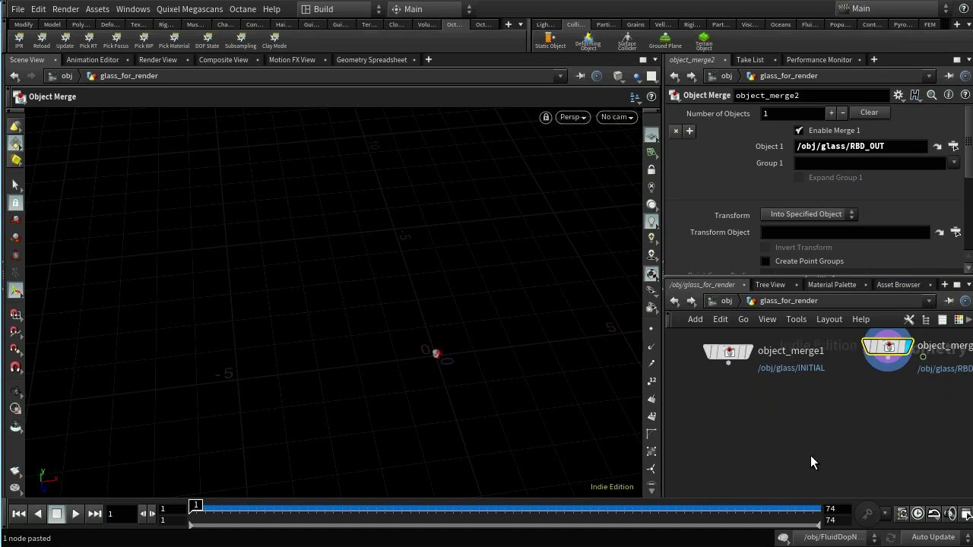
key("Tab")
type("sw")
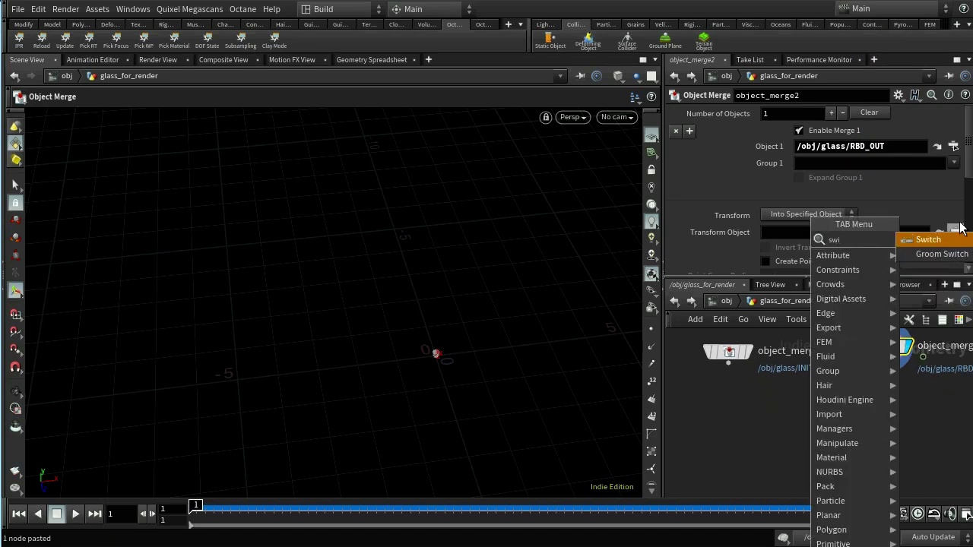
key("Return")
left_click(793, 449)
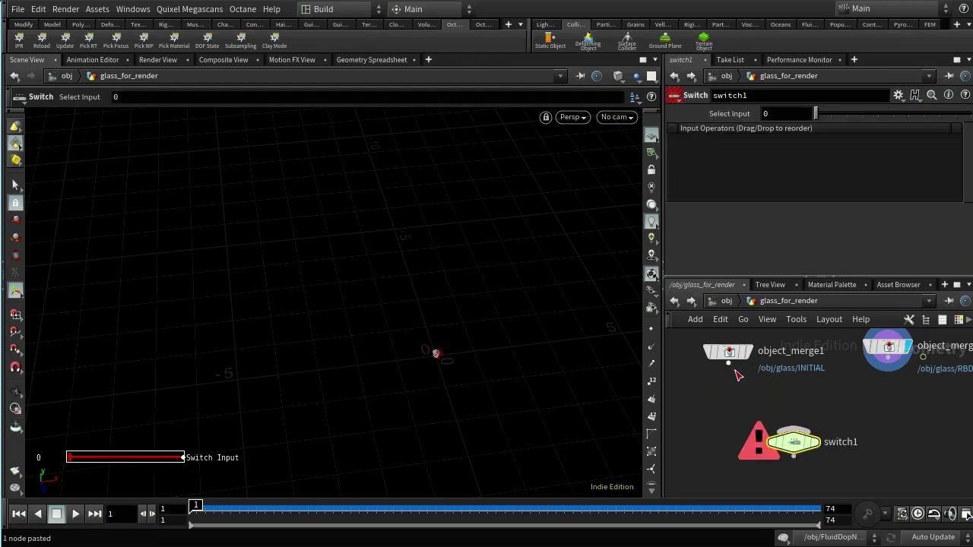
left_click_drag(728, 363, 888, 358)
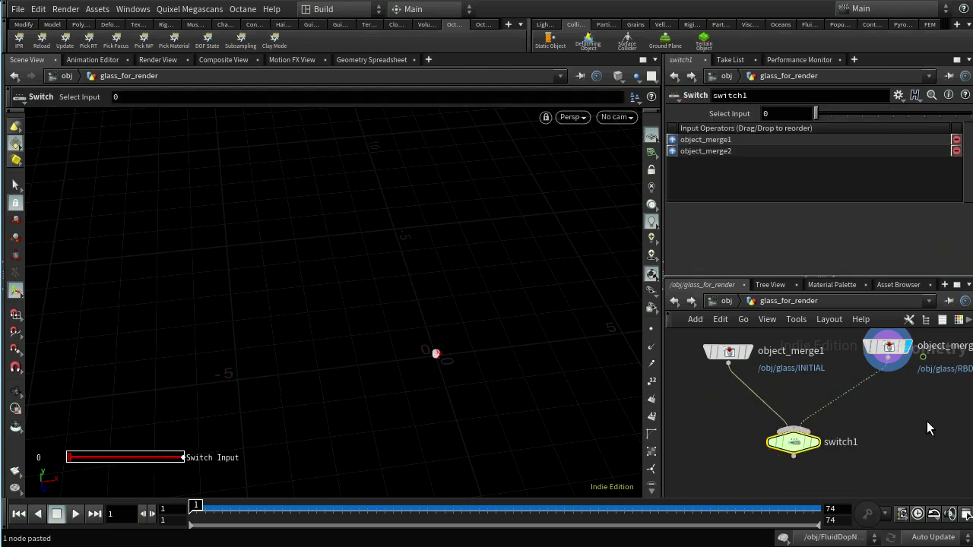
- Return to the object level and advance the timeline frame by frame to frame 10, checking when the bullet reaches the glass
left_click(726, 303)
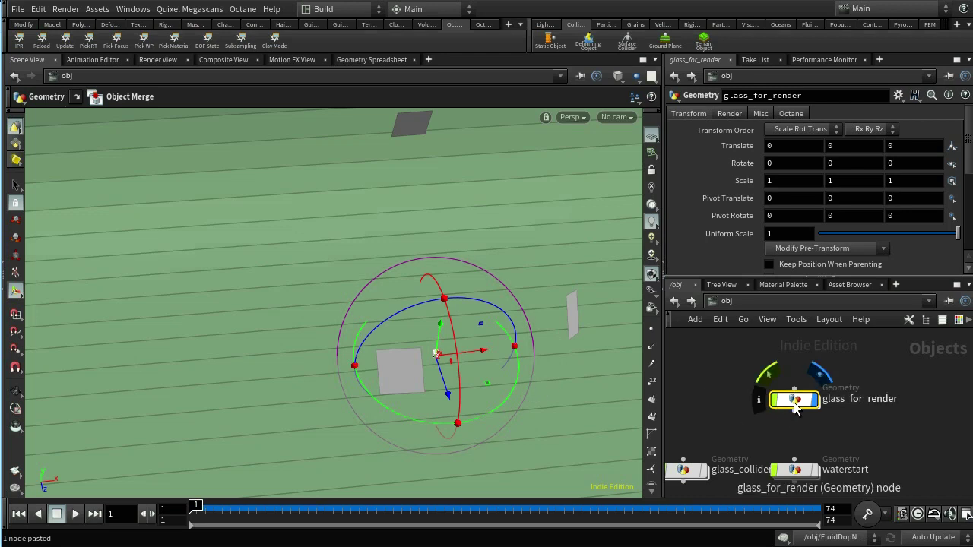
key("space+g")
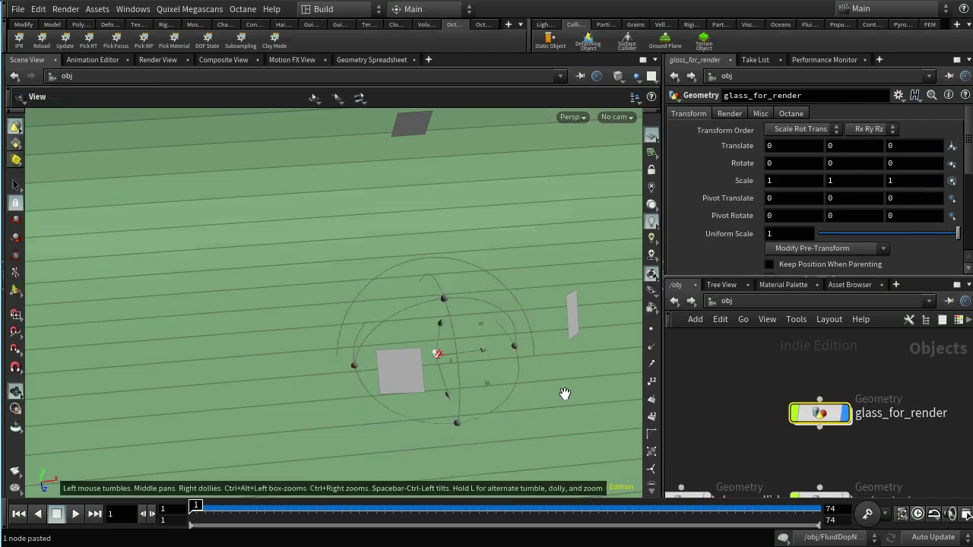
key("space+g")
scroll(502, 380, "down", 8)
left_click_drag(501, 380, 395, 334)
key("Return")
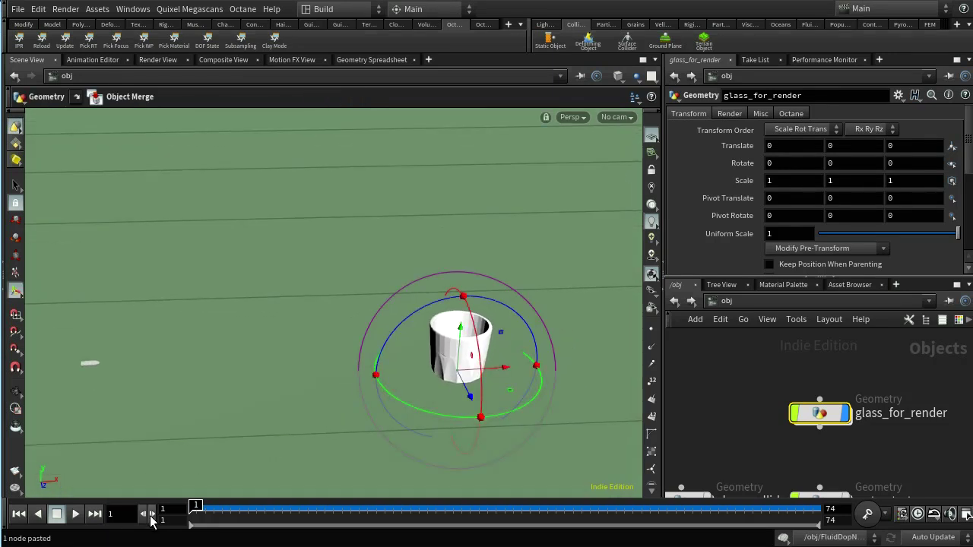
left_click(151, 517)
left_click(151, 516)
left_click(151, 517)
left_click(150, 516)
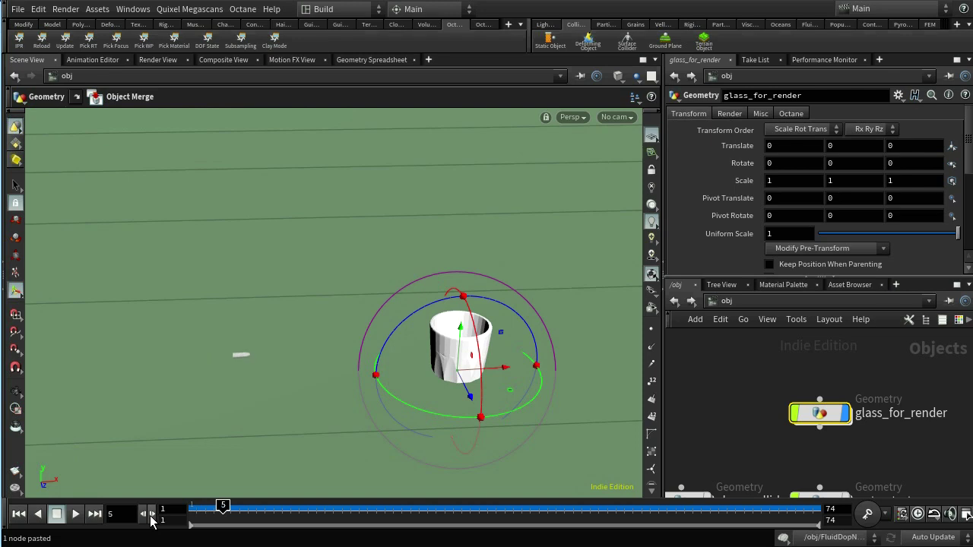
left_click(151, 517)
left_click(151, 516)
left_click(151, 516)
left_click(151, 516)
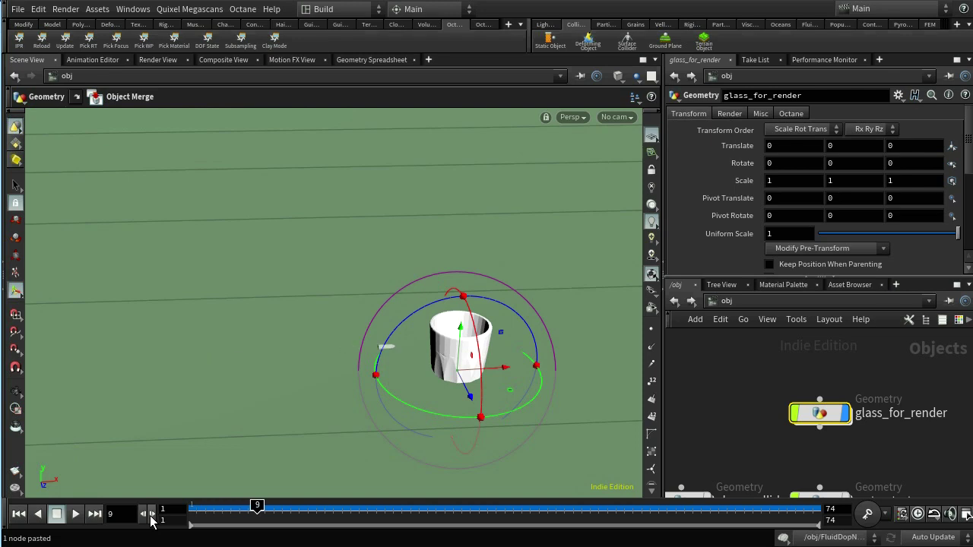
left_click(151, 516)
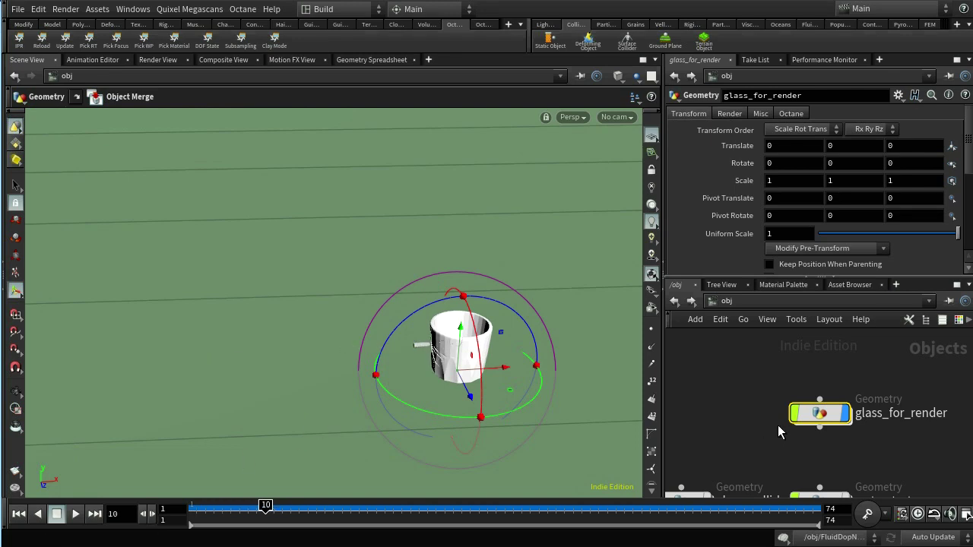
- Set the Select Input of switch1 inside glass_for_render to the expression $FF >= 10
double_click(819, 418)
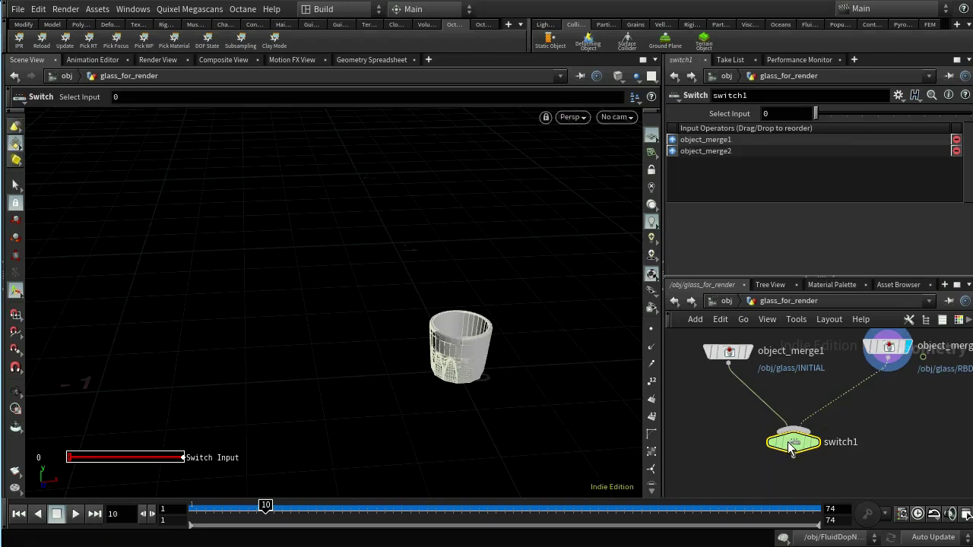
left_click(786, 113)
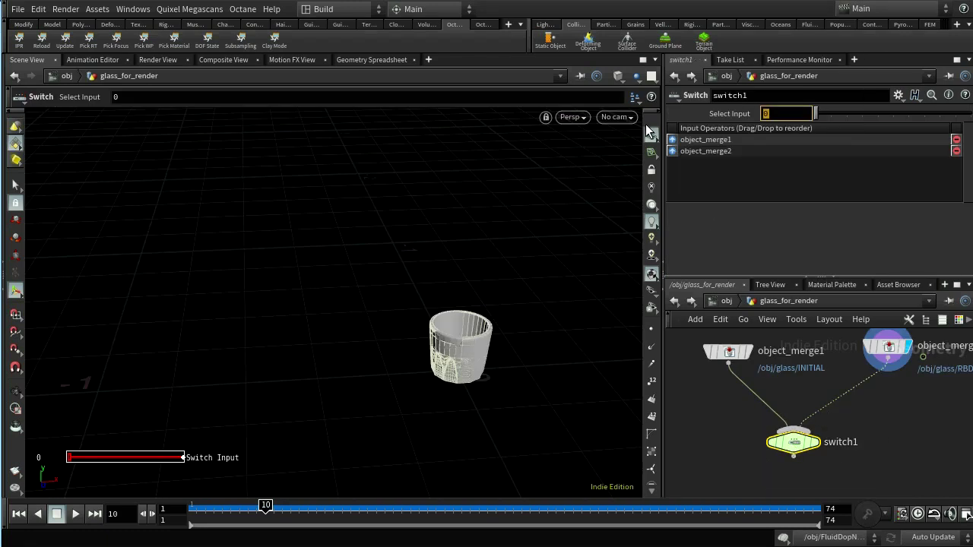
type("$FF >= ")
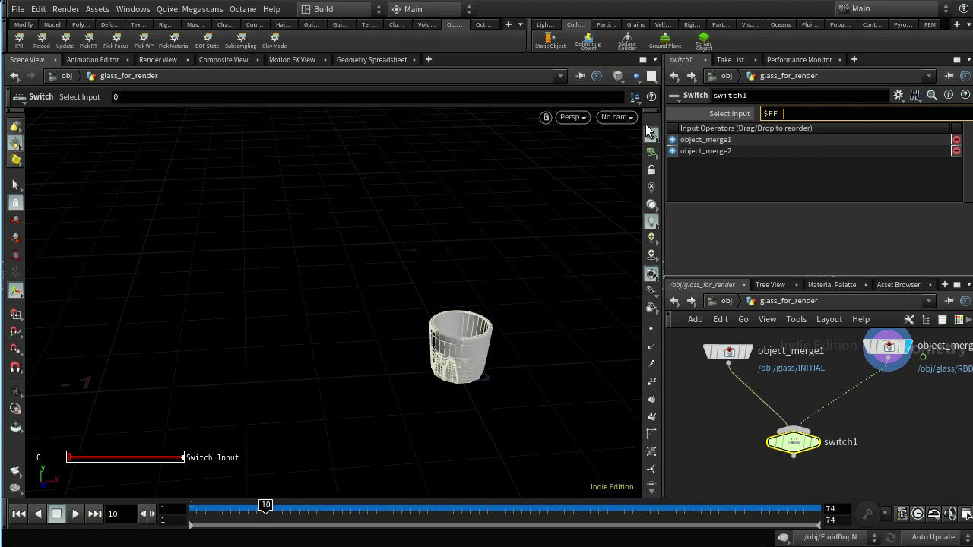
type("10")
key("Return")
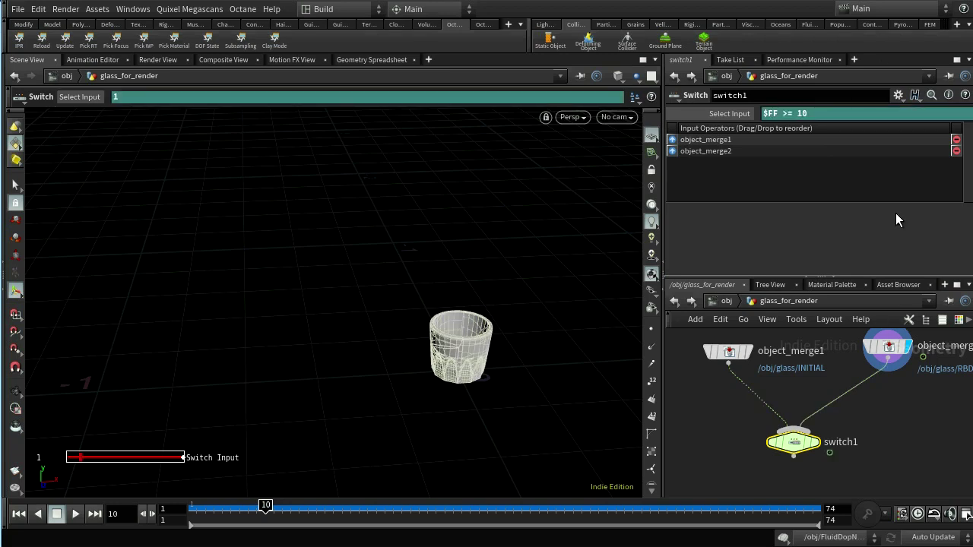
- Display the INITIAL merge and compare its glass geometry with the RBD_OUT merge at frame 10
left_click(888, 348)
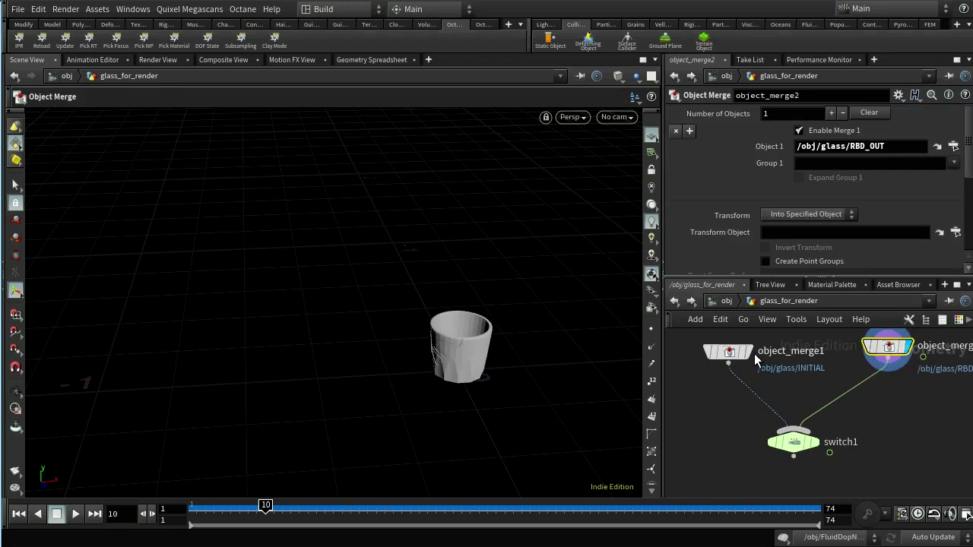
left_click(728, 354)
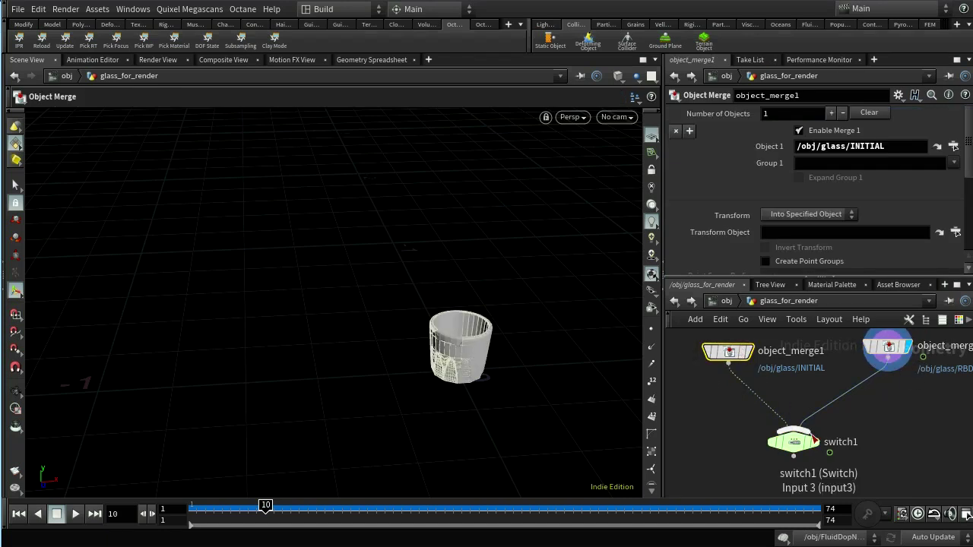
left_click(750, 354)
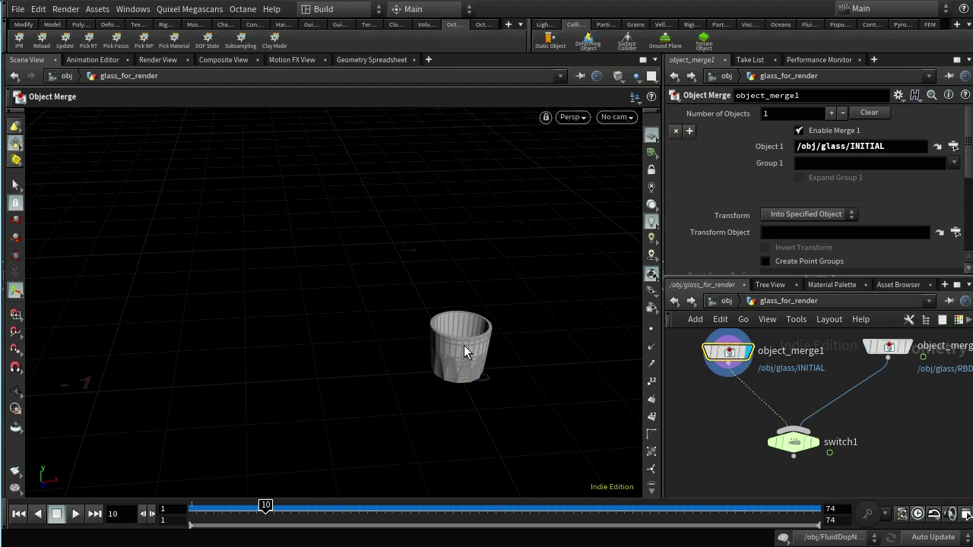
left_click(888, 347)
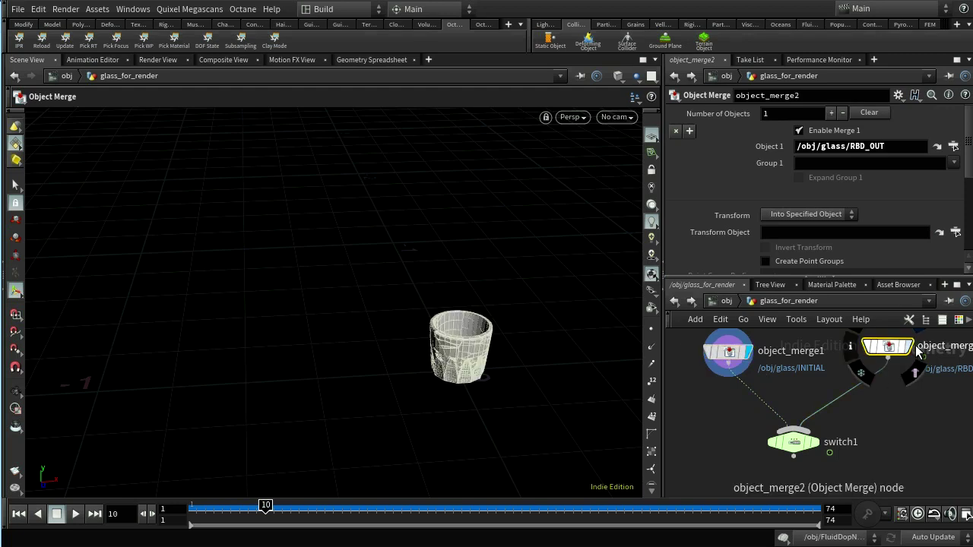
- Display switch1 in glass_for_render, return to the object level and set the timeline to frame 1
left_click(794, 441)
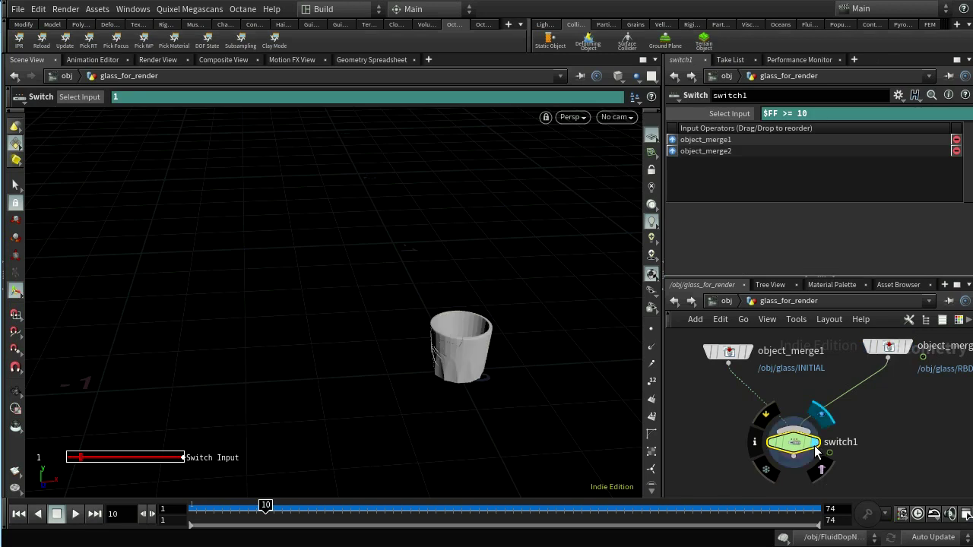
left_click(726, 301)
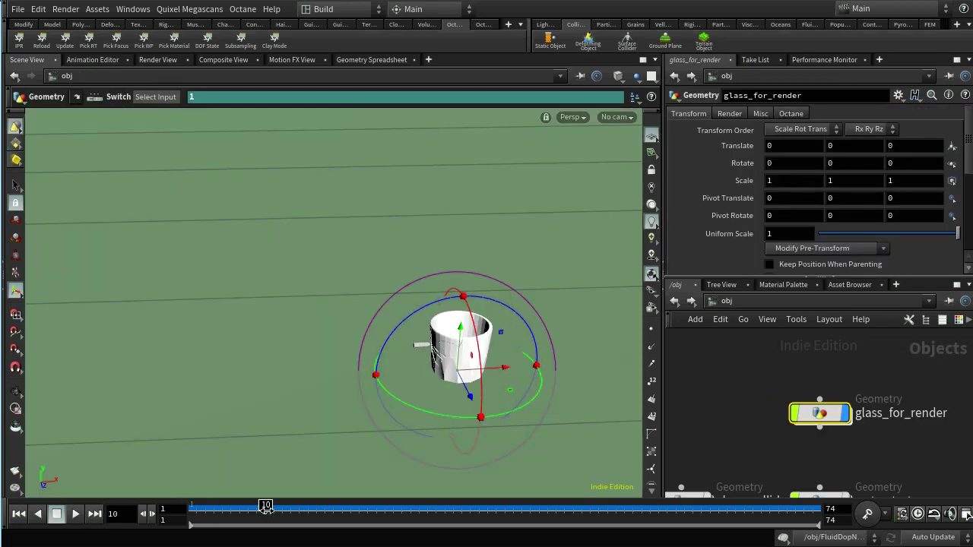
left_click_drag(265, 506, 196, 506)
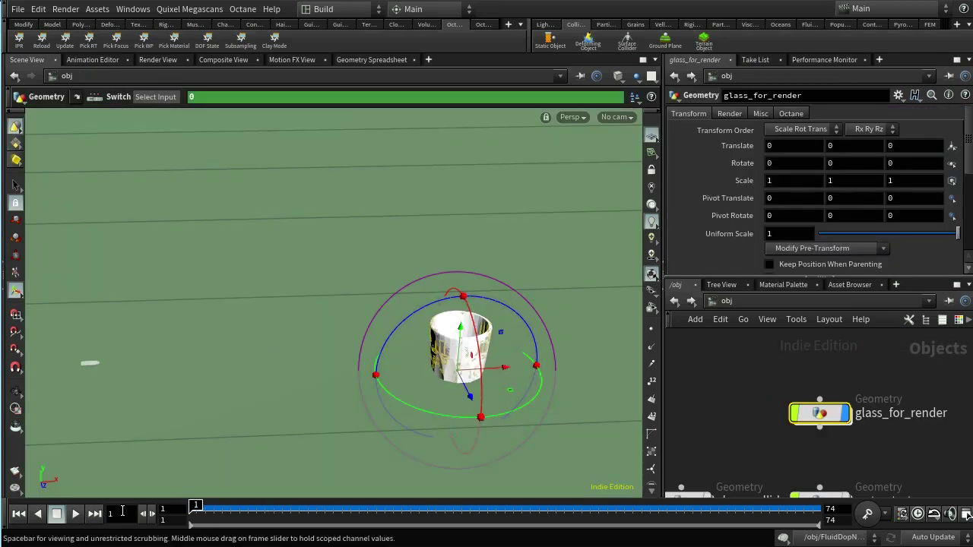
- Check the glass at frame 1 with an enlarged Octane IPR preview, close it and save the scene
left_click(19, 39)
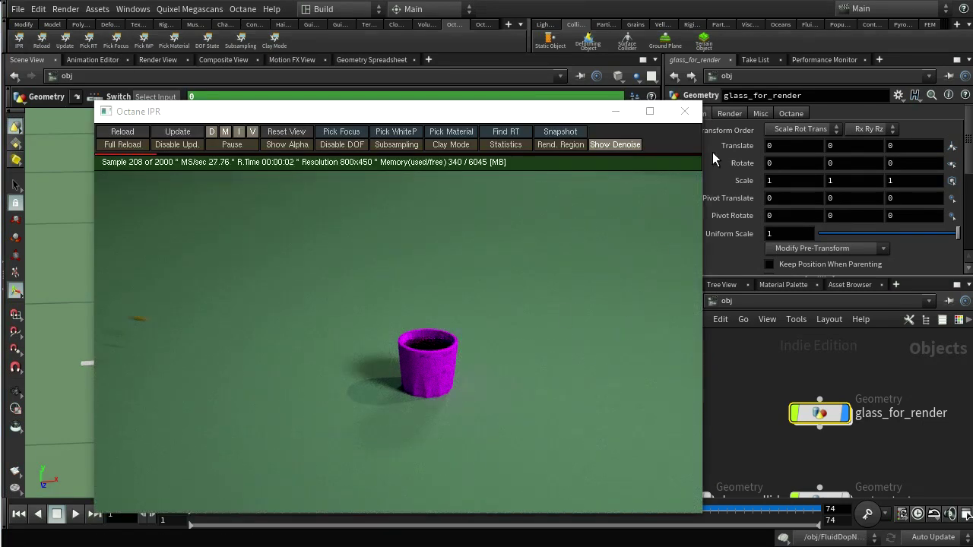
left_click(685, 111)
middle_click_drag(882, 430, 717, 369)
left_click_drag(887, 430, 876, 402)
middle_click_drag(760, 424, 972, 431)
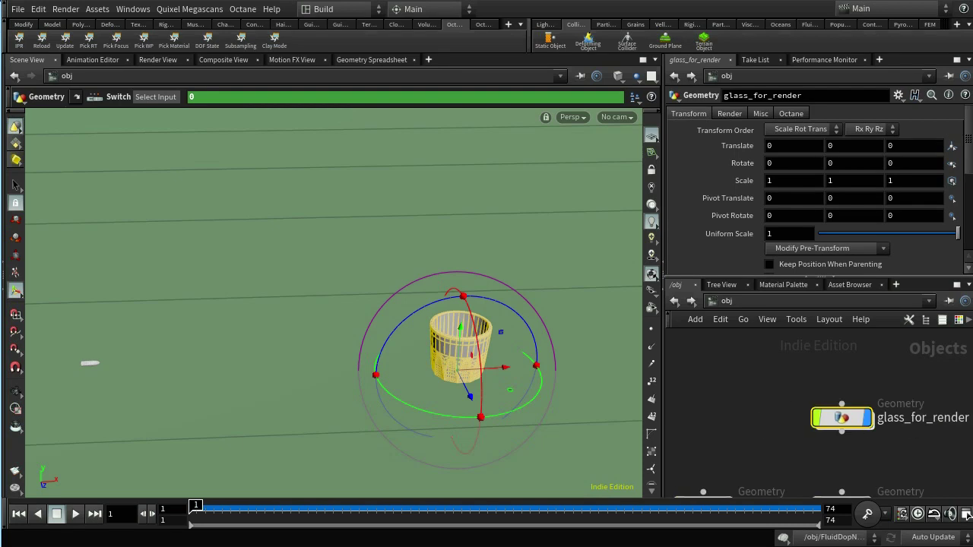
middle_click_drag(845, 417, 834, 380)
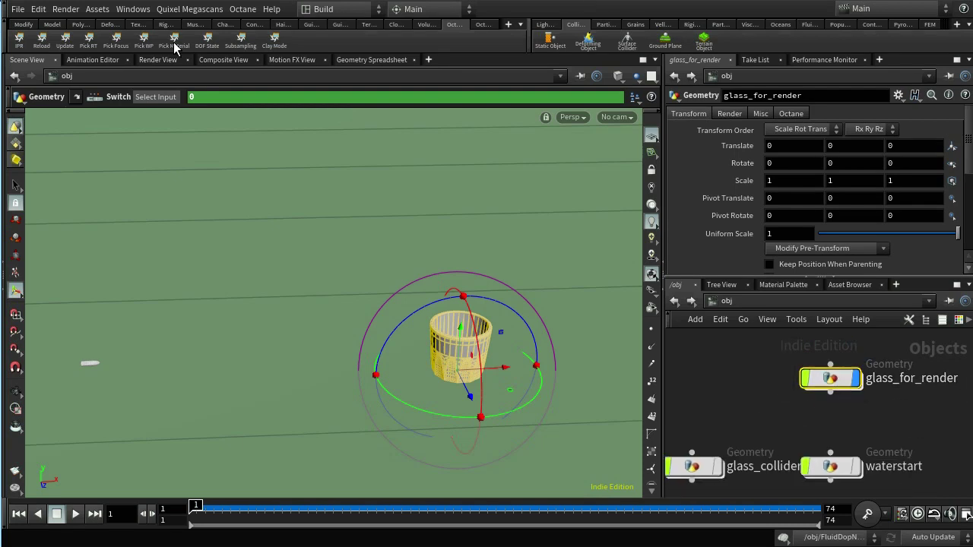
left_click(19, 39)
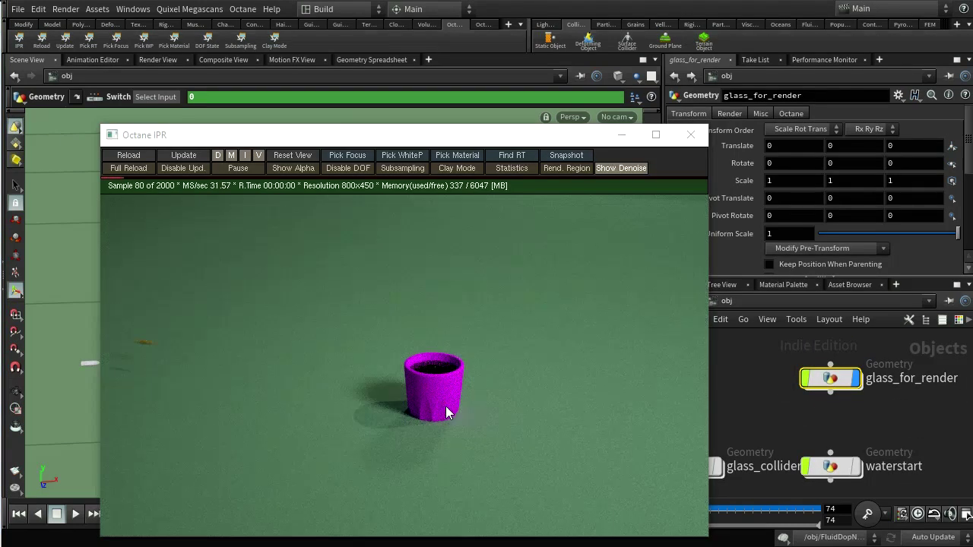
scroll(457, 385, "up", 5)
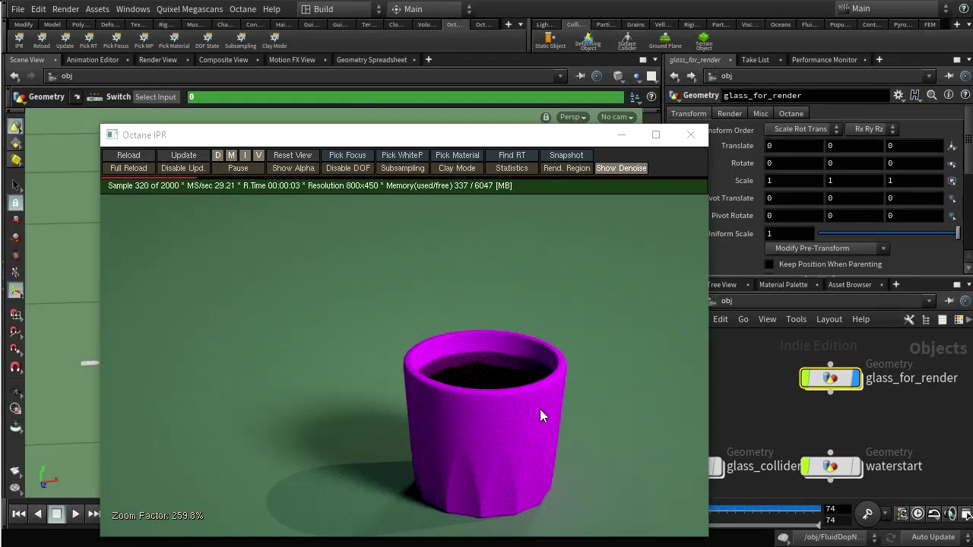
left_click(689, 137)
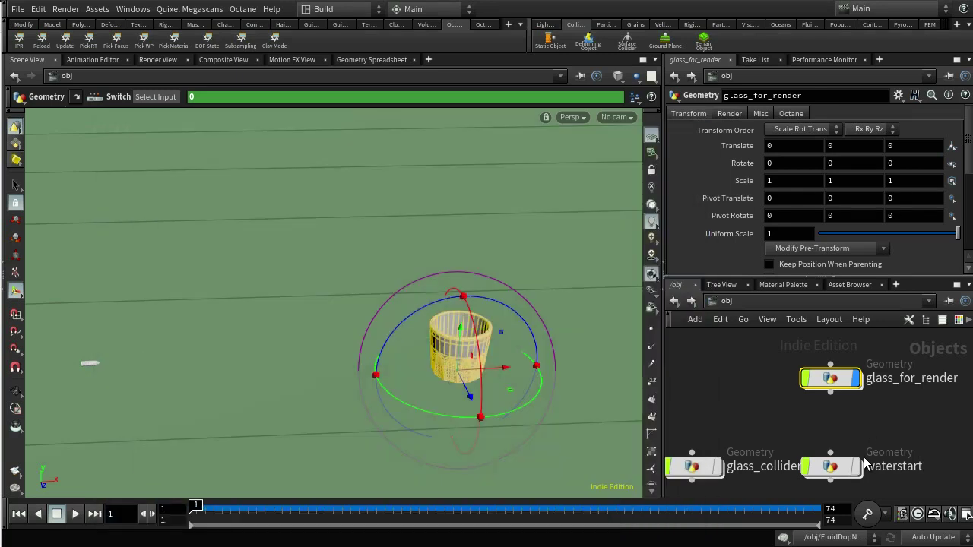
key("ctrl+s")
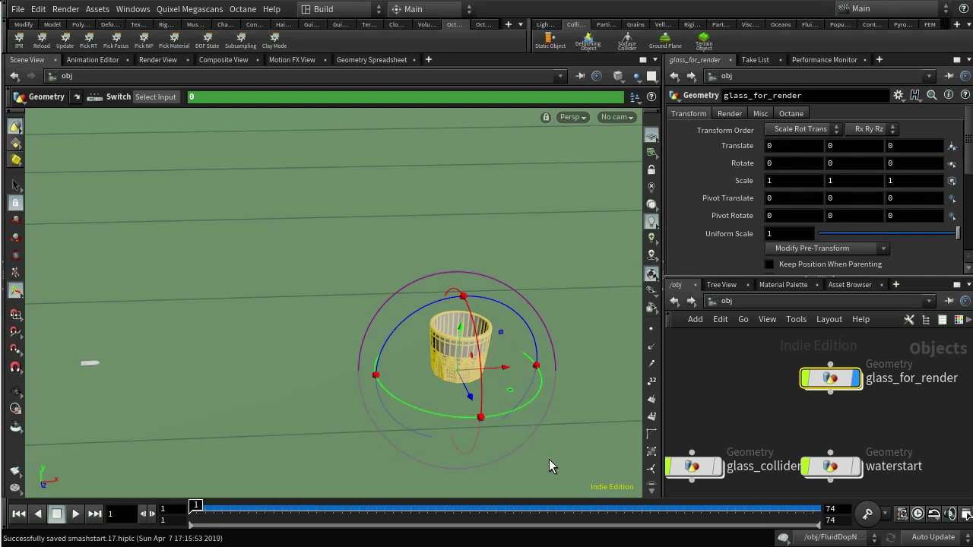
- Assign the /shop/glass material to the glass_for_render object and check it in the Octane IPR preview
middle_click_drag(882, 432, 842, 471)
scroll(692, 464, "down", 2)
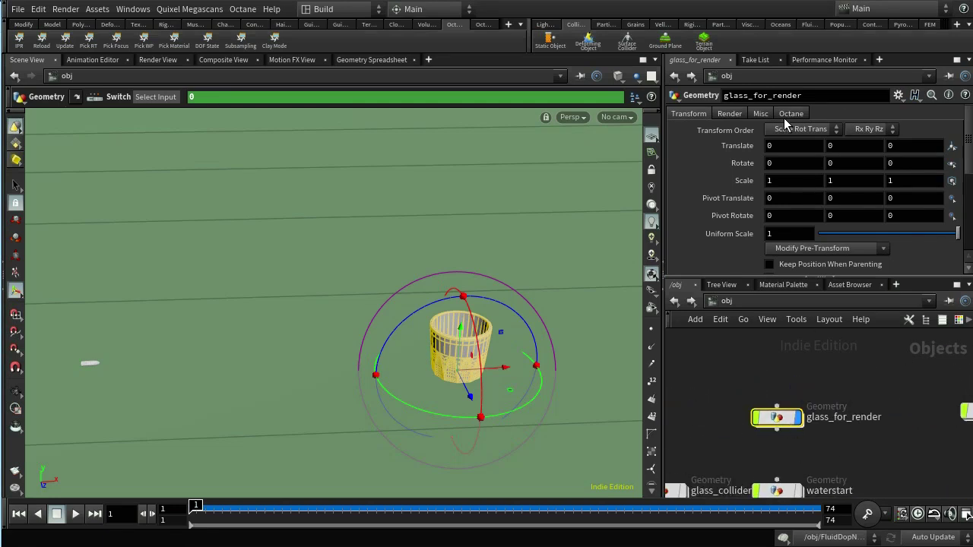
left_click(732, 114)
left_click(943, 131)
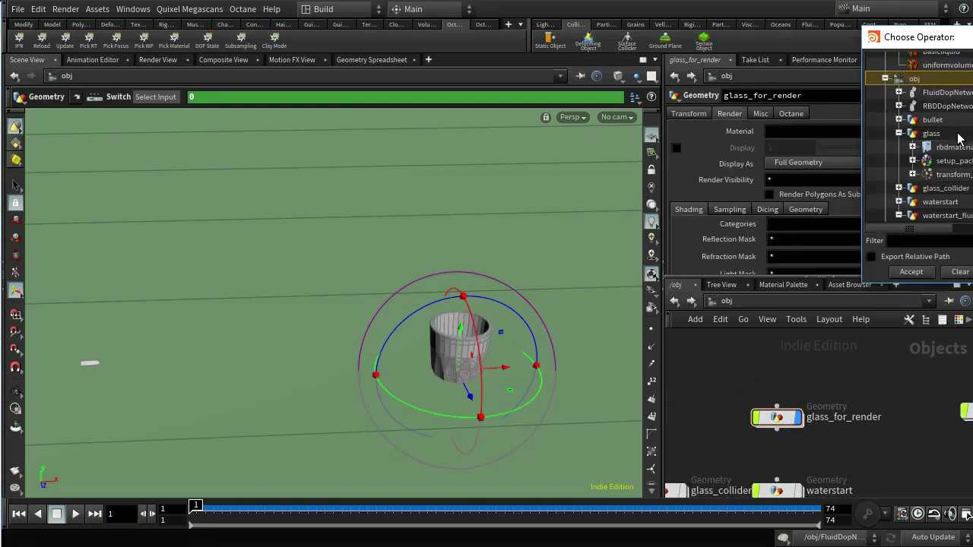
scroll(961, 209, "down", 3)
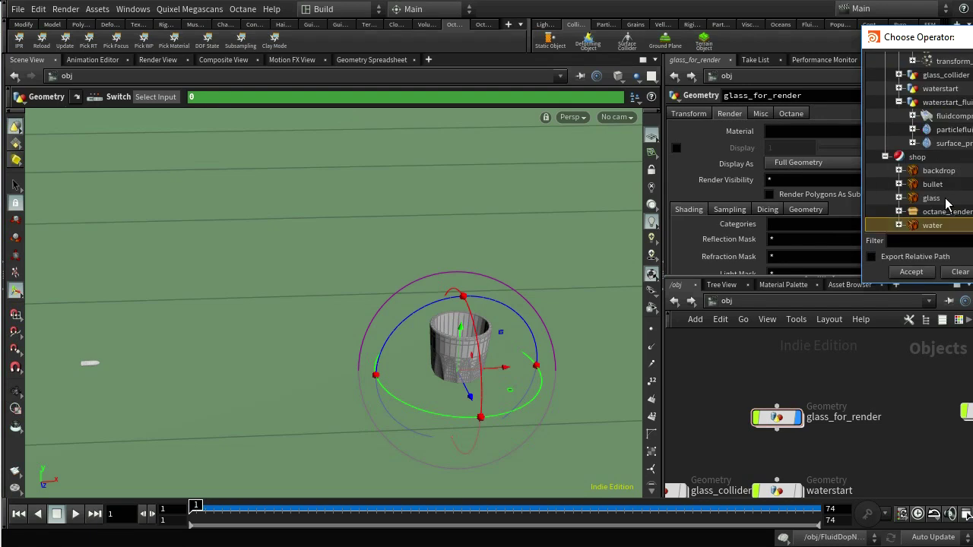
scroll(947, 207, "up", 1)
scroll(942, 206, "down", 3)
double_click(948, 200)
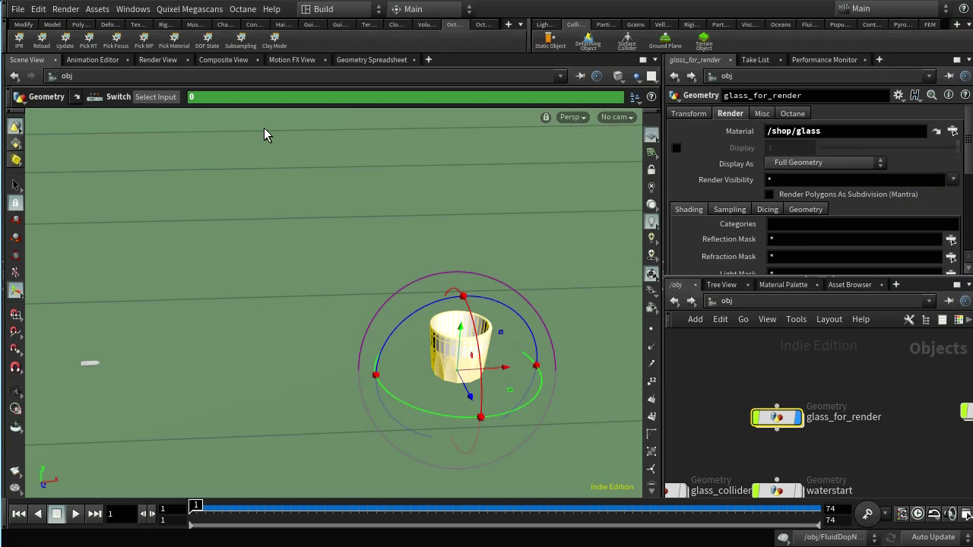
left_click(13, 40)
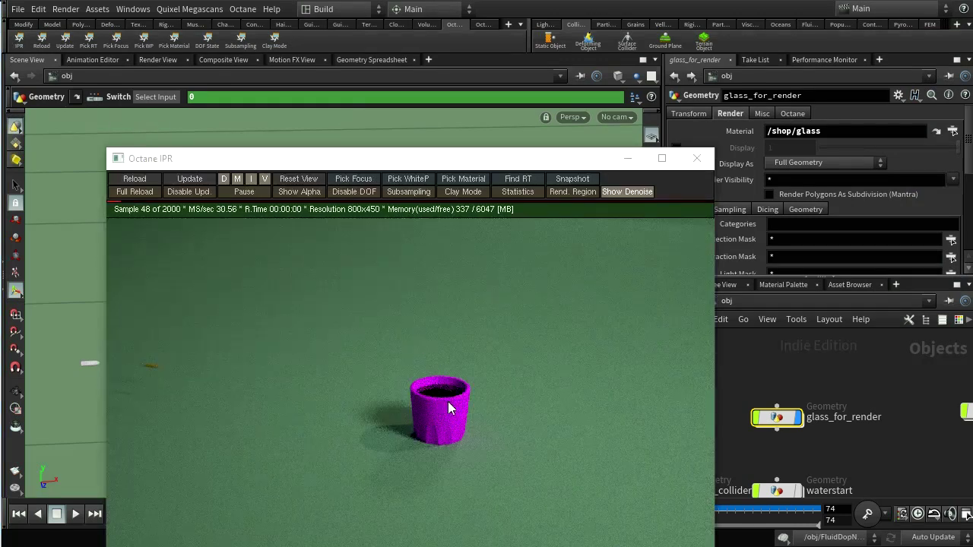
left_click(698, 159)
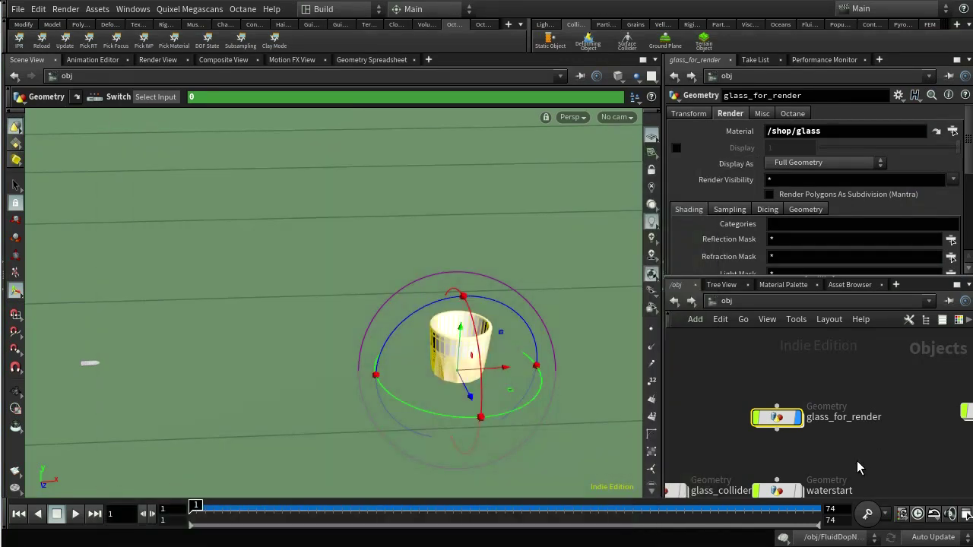
- Inspect the node information of the RBD_OUT merge inside glass_for_render, examining its packed fragments and attributes
double_click(776, 420)
middle_click_drag(824, 405, 674, 430)
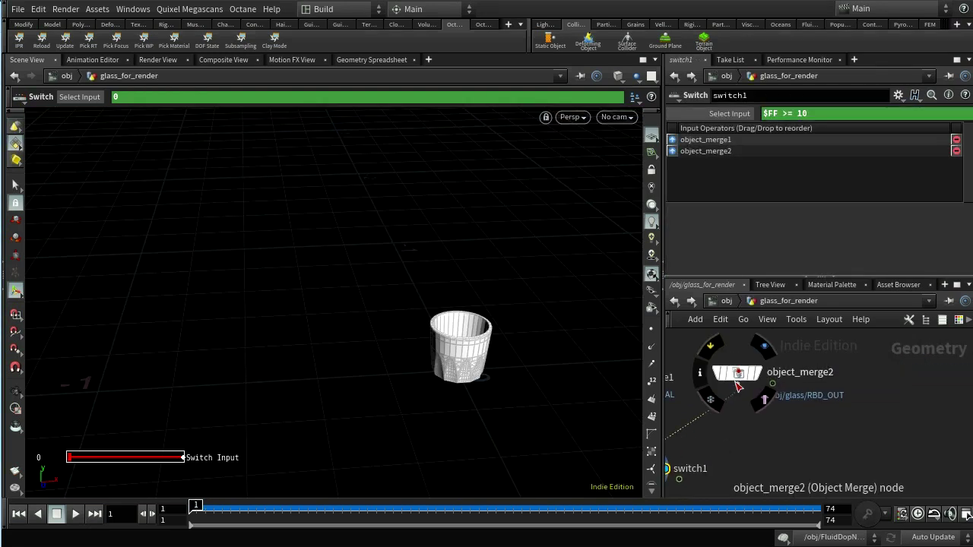
left_click_drag(740, 371, 823, 356)
middle_click_drag(831, 406, 825, 470)
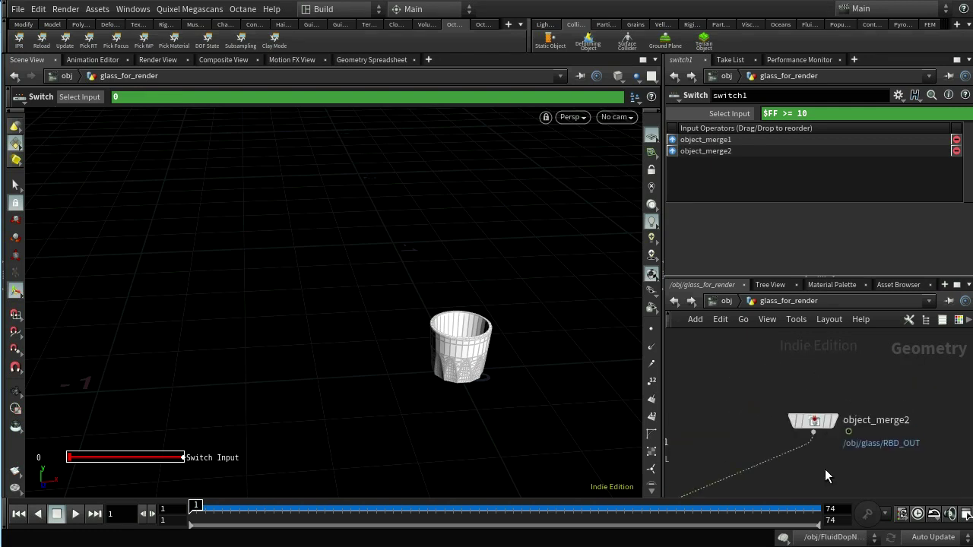
left_click_drag(819, 426, 816, 379)
scroll(818, 436, "up", 2)
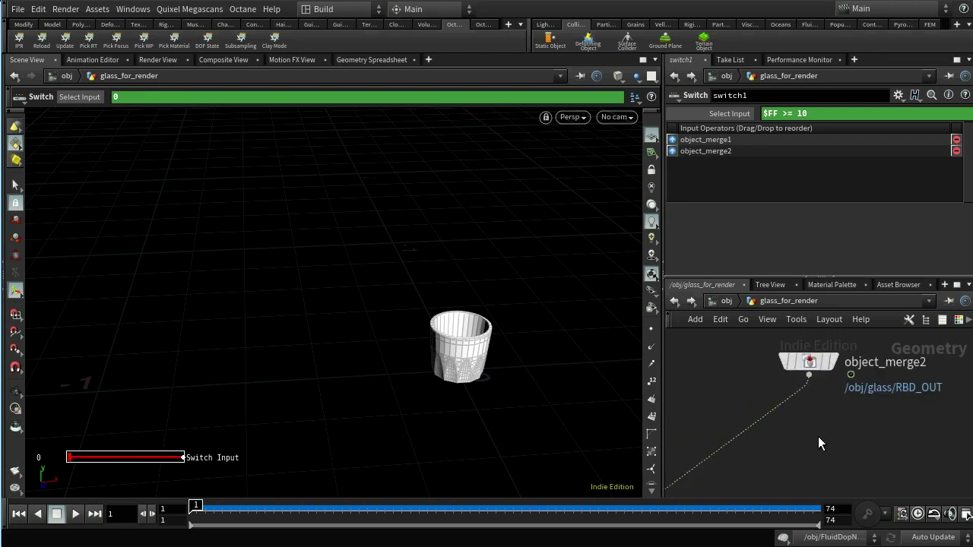
middle_click_drag(821, 436, 848, 490)
middle_click(837, 415)
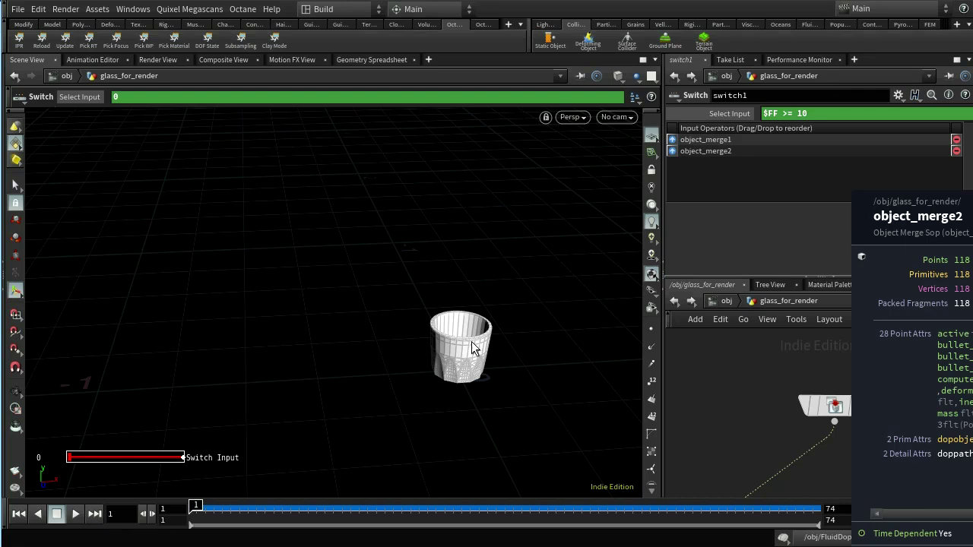
key("u")
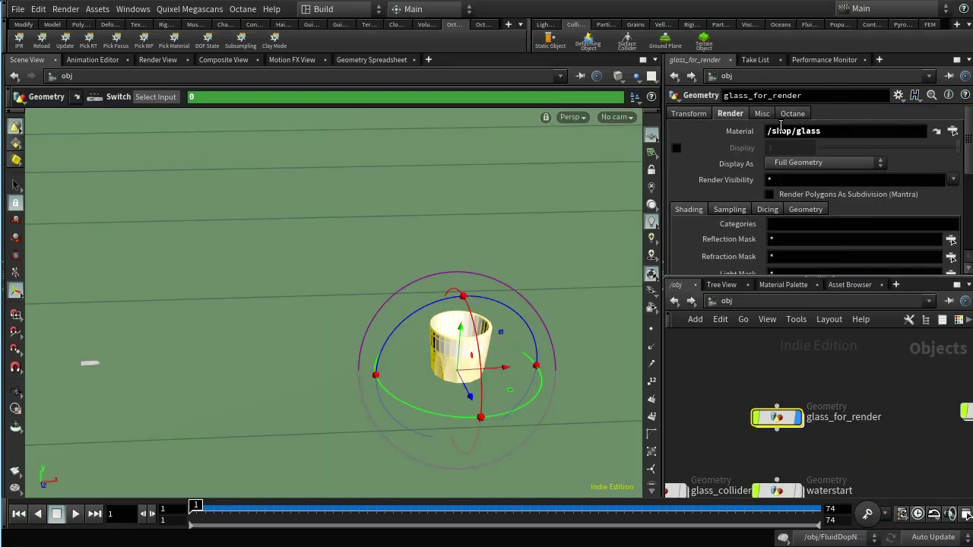
double_click(775, 416)
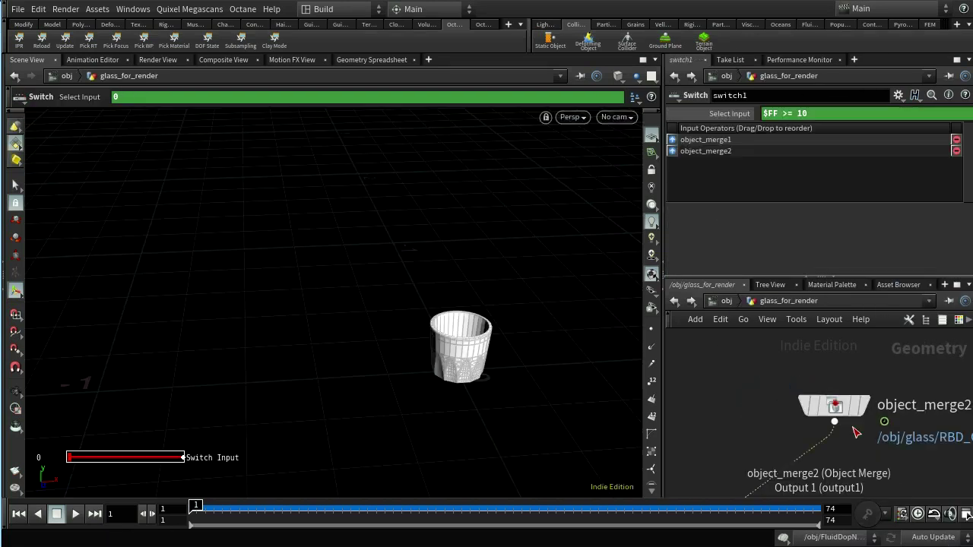
mouse_move(858, 411)
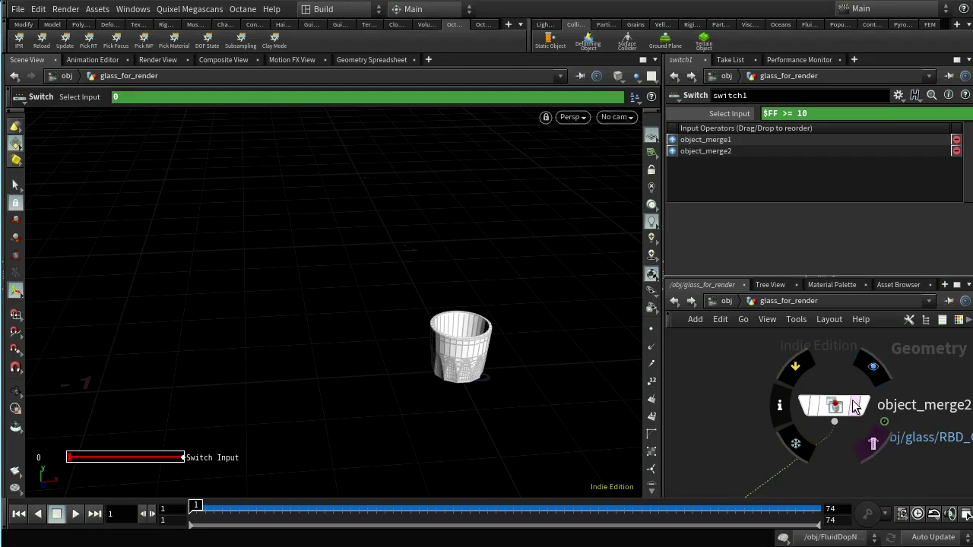
left_click_drag(832, 413, 757, 403)
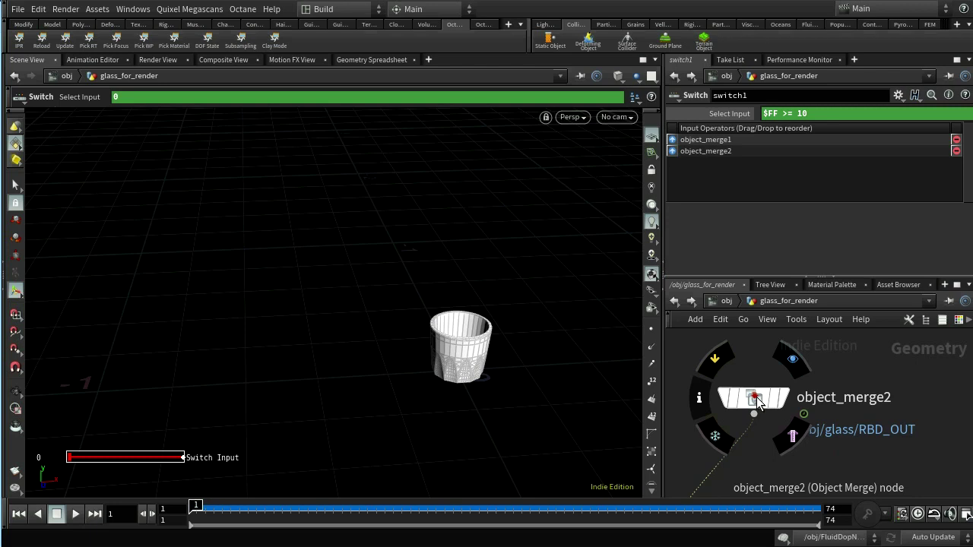
middle_click(756, 401)
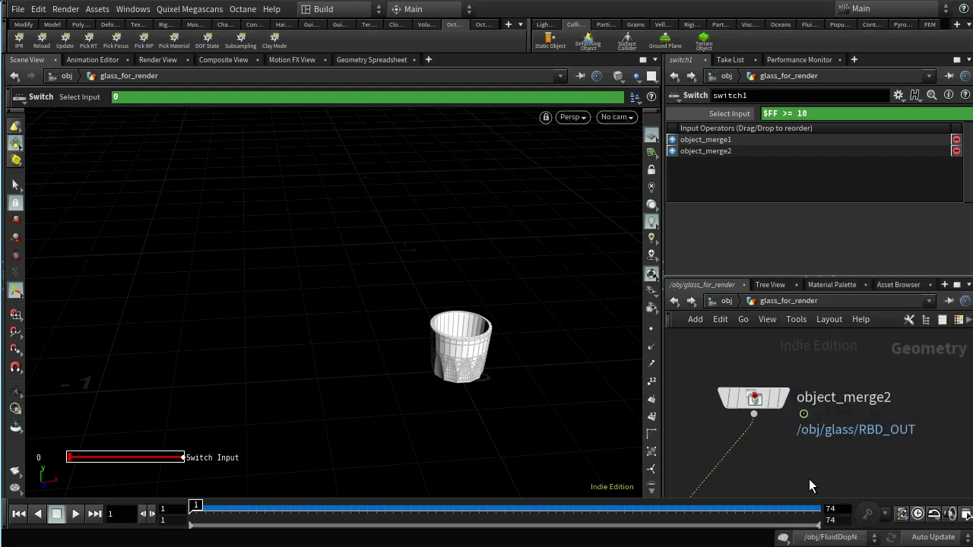
- Insert an Unpack node between the RBD_OUT merge and switch1
middle_click_drag(809, 479, 873, 391)
key("Tab")
type("un")
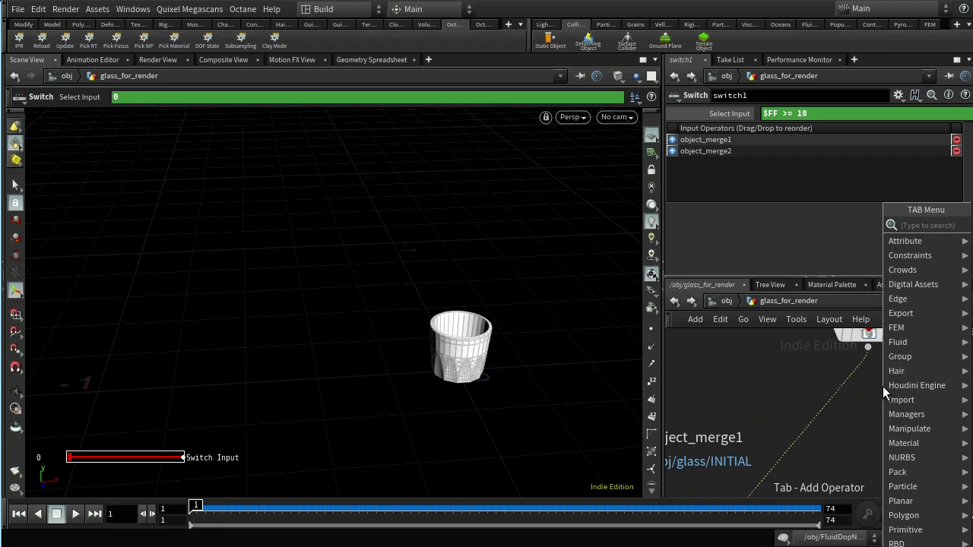
type("pack")
key("Return")
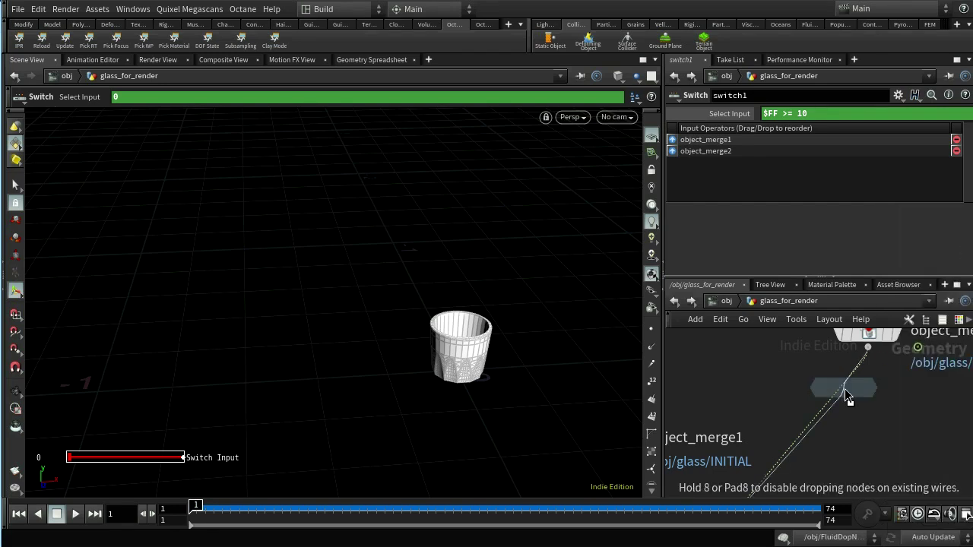
left_click(846, 390)
left_click_drag(849, 400, 881, 400)
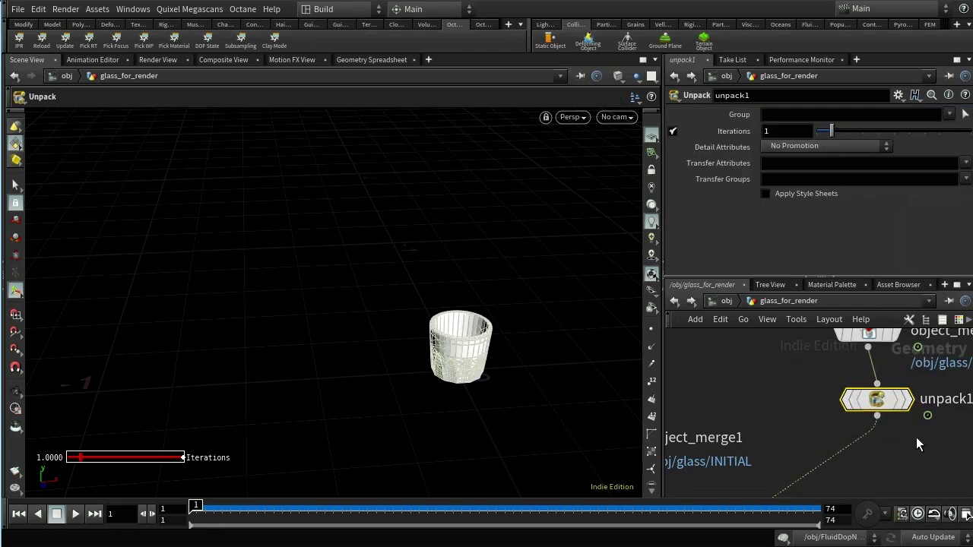
- Display the Unpack node and inspect the attributes and primitive groups of its unpacked geometry
middle_click_drag(895, 438, 865, 383)
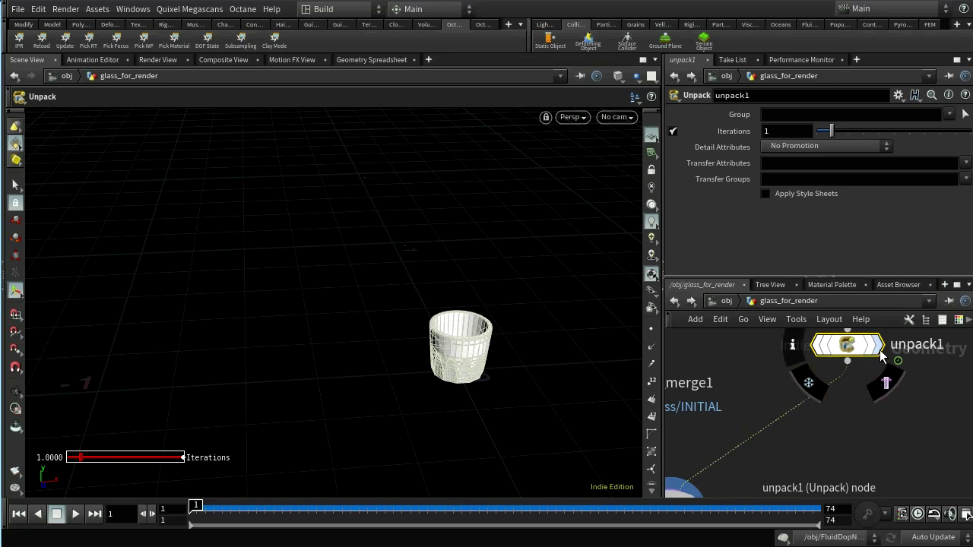
middle_click(857, 353)
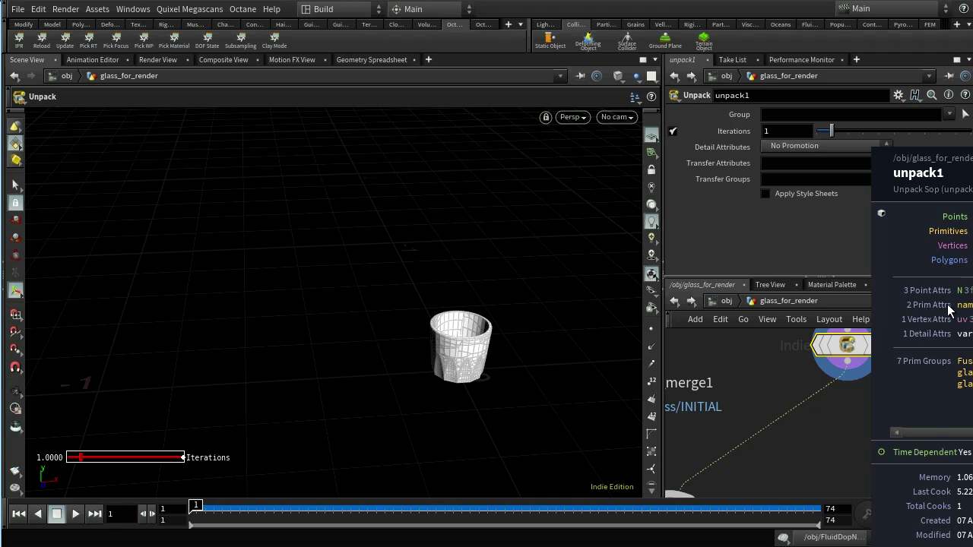
middle_click(849, 350)
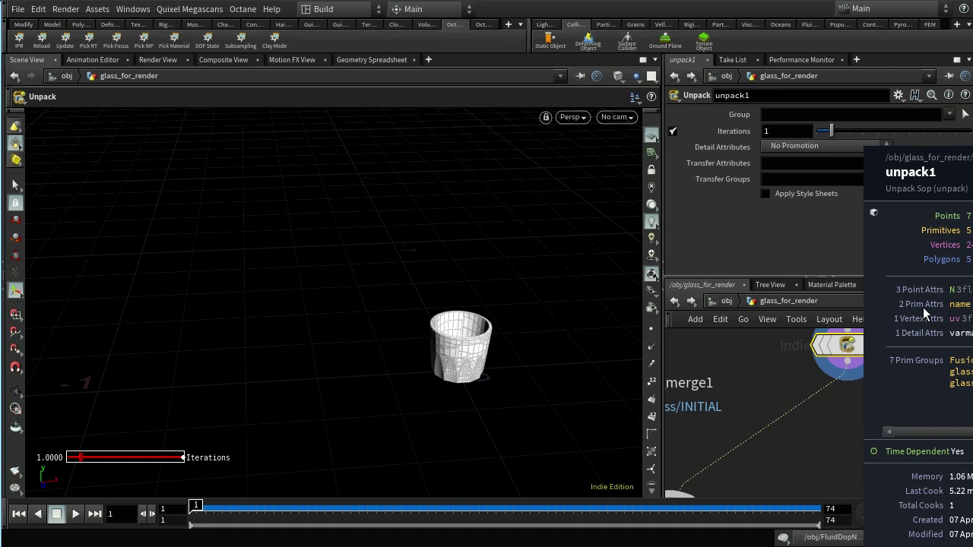
- Insert an Attribute Delete node between the Unpack node and switch1, and display it
key("Tab")
type("a")
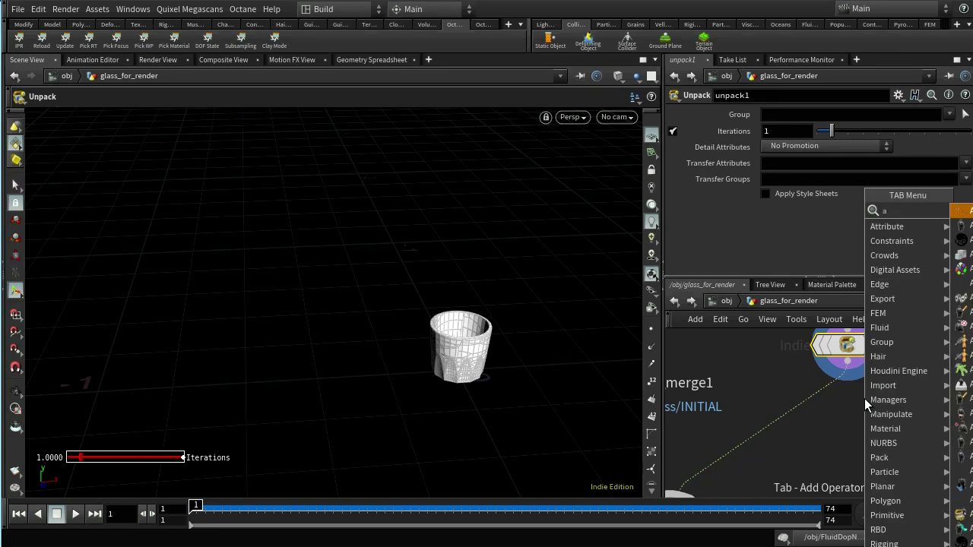
type("ttr")
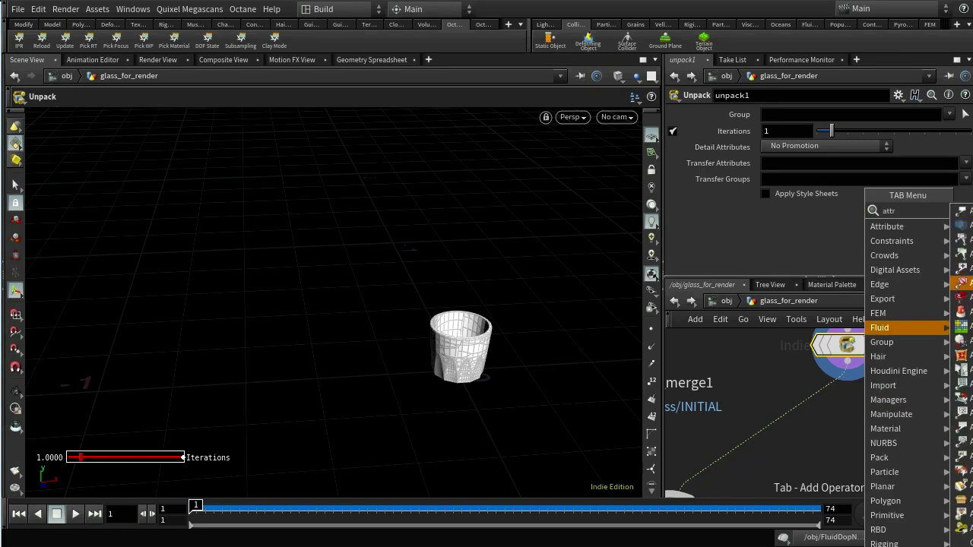
left_click(967, 283)
left_click(819, 394)
left_click_drag(823, 414, 872, 413)
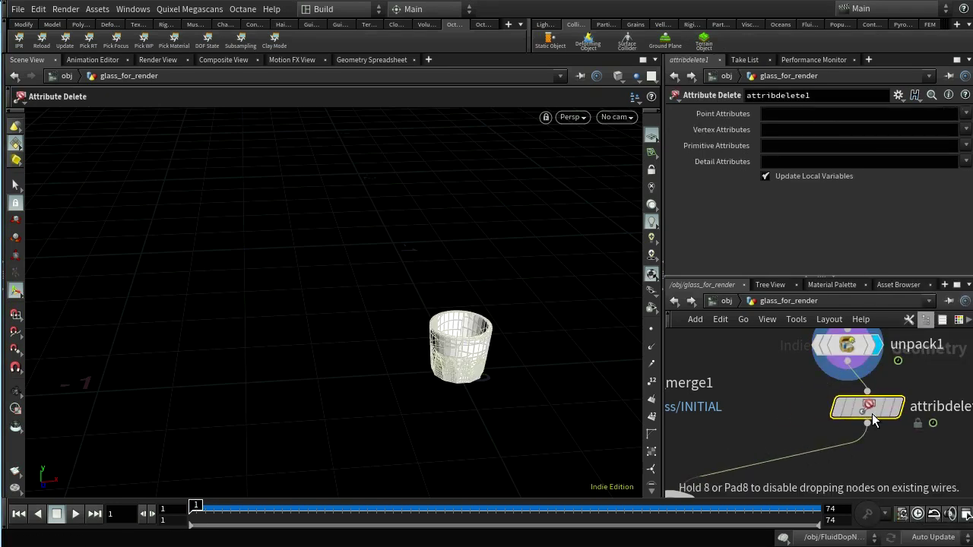
left_click(846, 412)
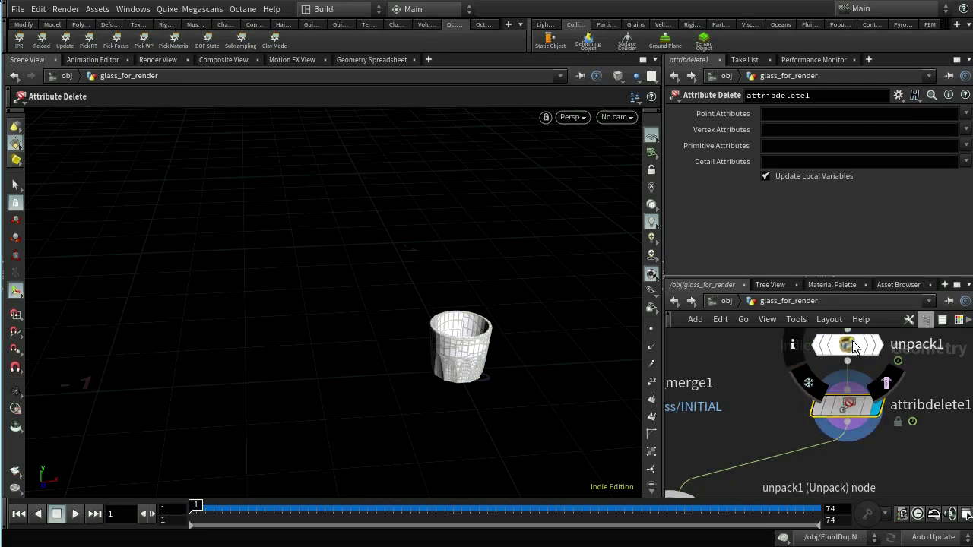
- Set the Attribute Delete node to remove the shop_materialpath primitive attribute from the unpacked glass
middle_click(849, 409)
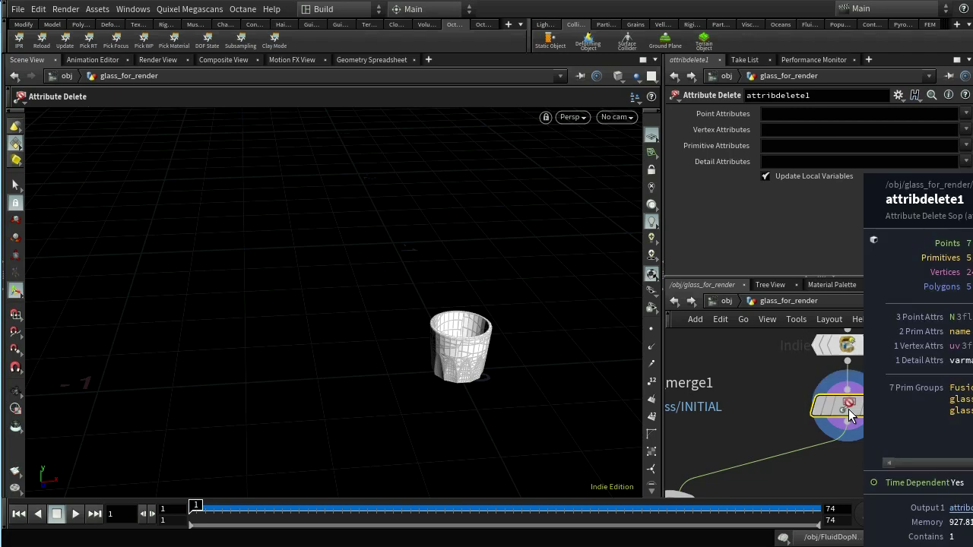
left_click(967, 146)
left_click(968, 165)
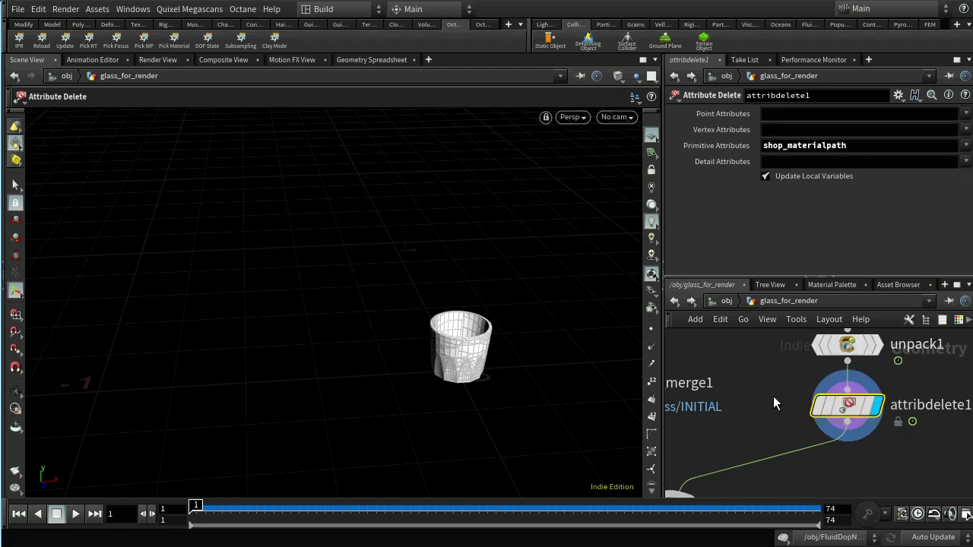
- Inspect the node information of the /obj/glass/INITIAL merge feeding switch1, examining its primitive attributes
middle_click_drag(790, 414, 882, 361)
scroll(872, 371, "down", 1)
scroll(871, 371, "up", 1)
scroll(871, 371, "down", 1)
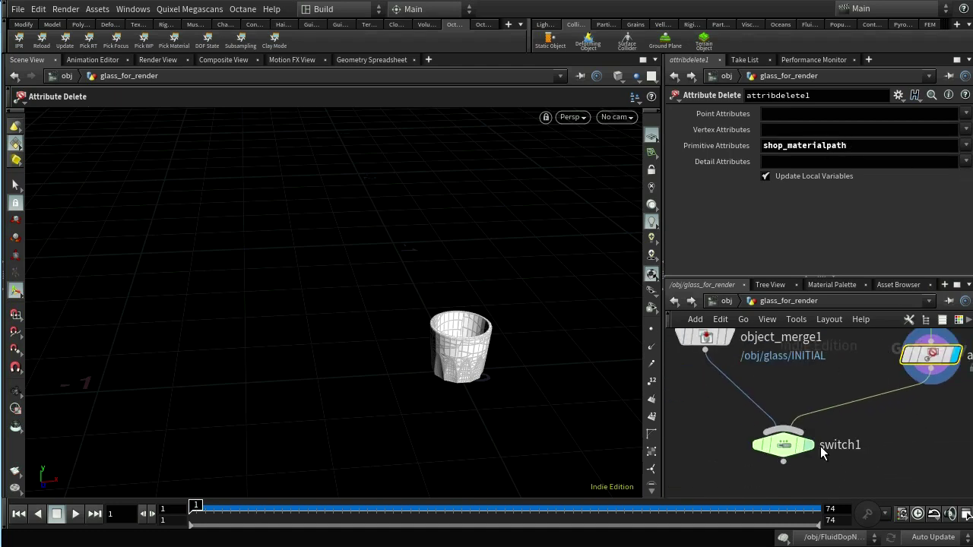
middle_click_drag(789, 388, 842, 423)
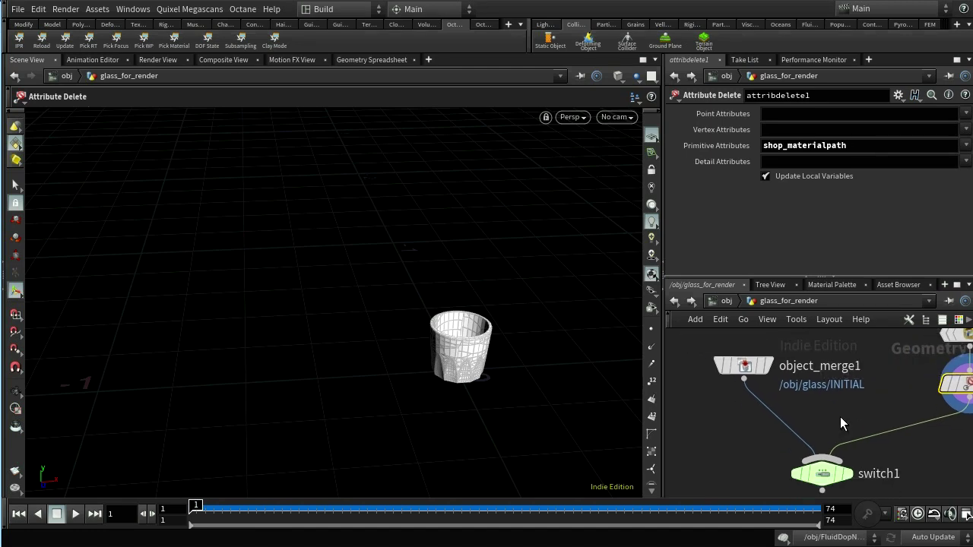
left_click(762, 370)
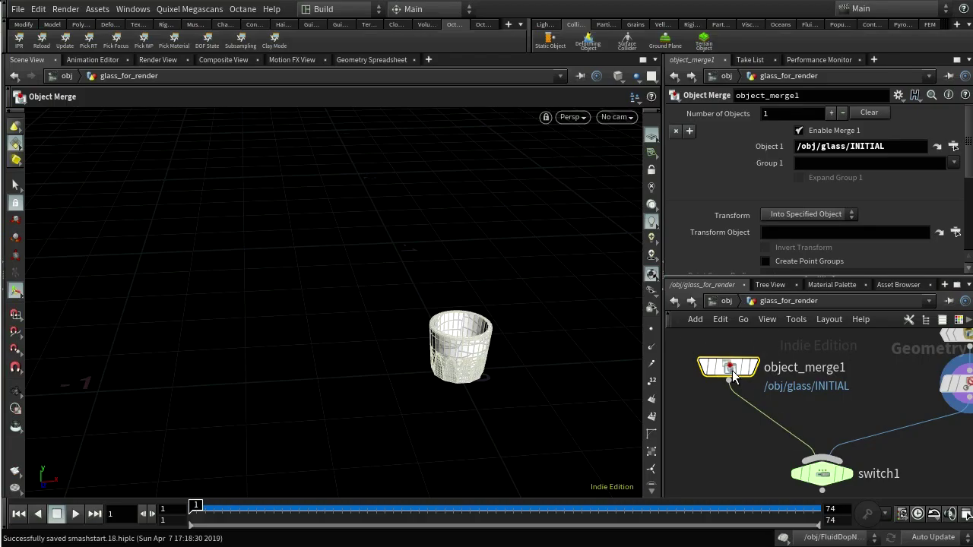
middle_click(732, 370)
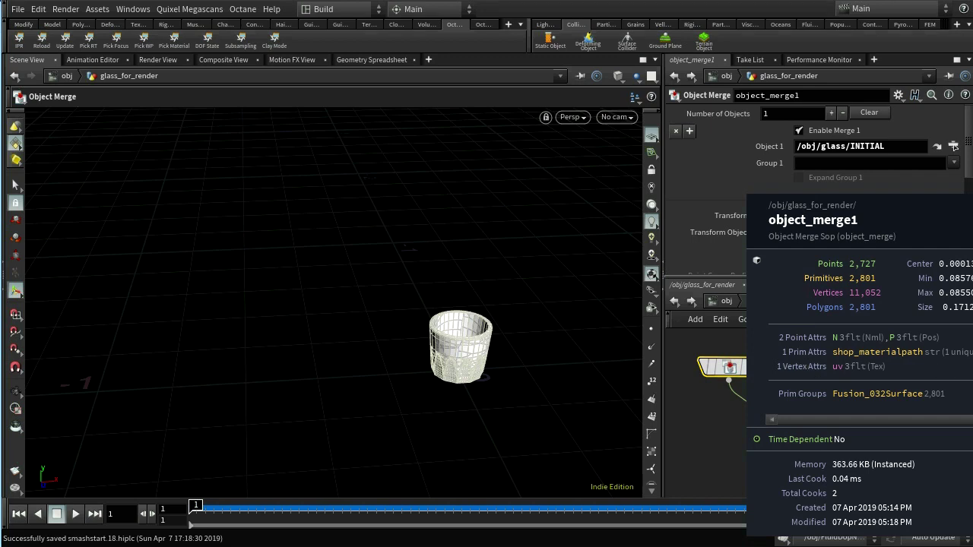
middle_click(738, 369)
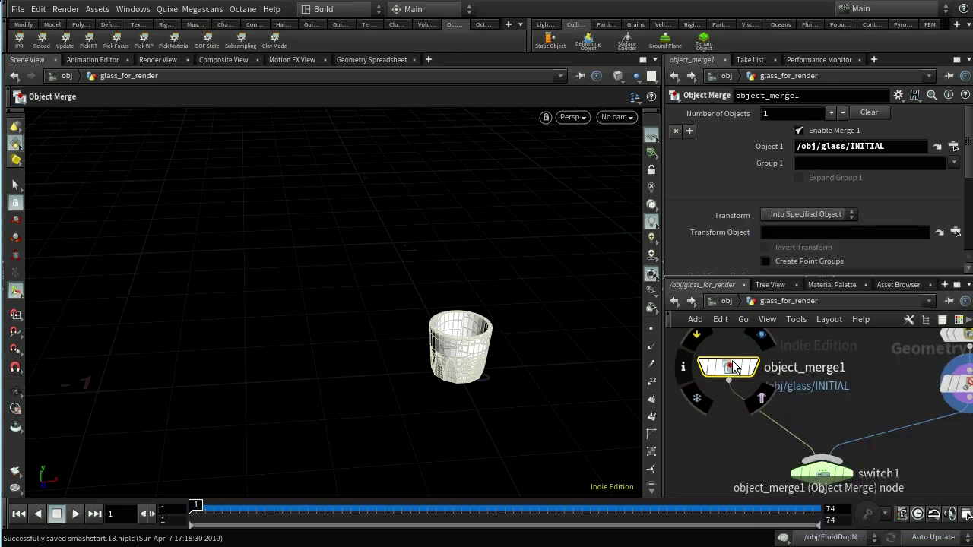
left_click_drag(721, 363, 709, 356)
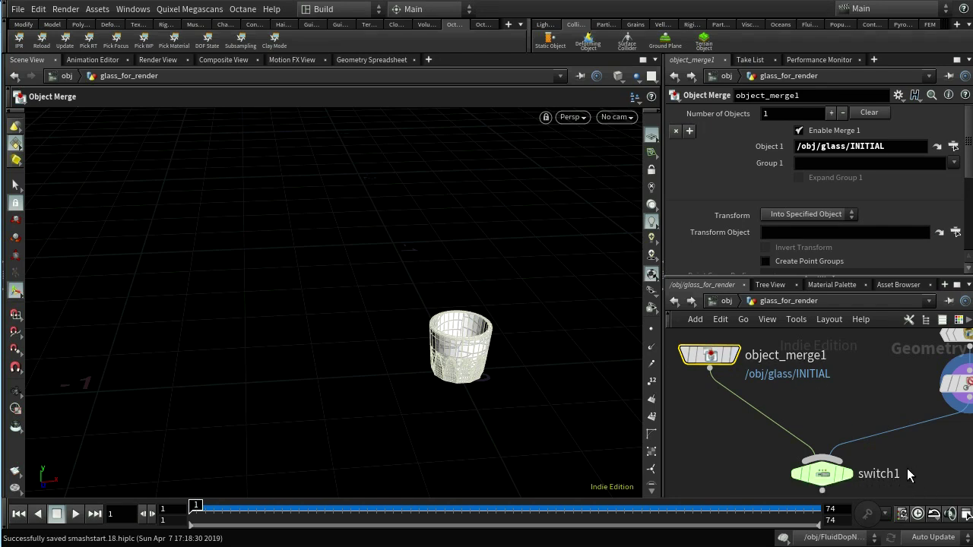
- Move the Attribute Delete node out of the unpack branch to below switch1 and wire switch1's output into it
scroll(906, 468, "down", 1)
middle_click_drag(907, 468, 850, 430)
left_click_drag(901, 359, 786, 487)
left_click(789, 469)
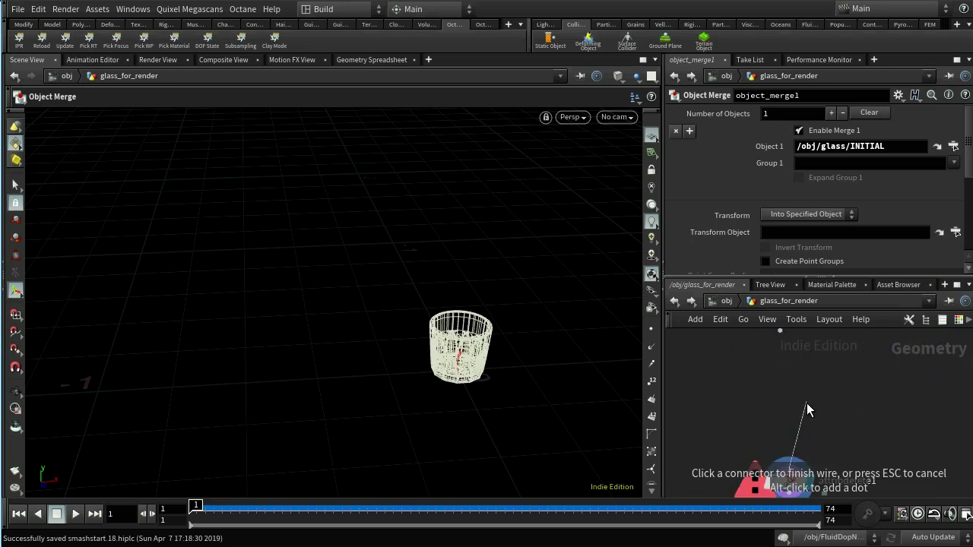
mouse_move(810, 374)
middle_mouse_down()
mouse_move(808, 421)
mouse_move(857, 392)
middle_mouse_up()
left_click(789, 390)
scroll(827, 433, "up", 1)
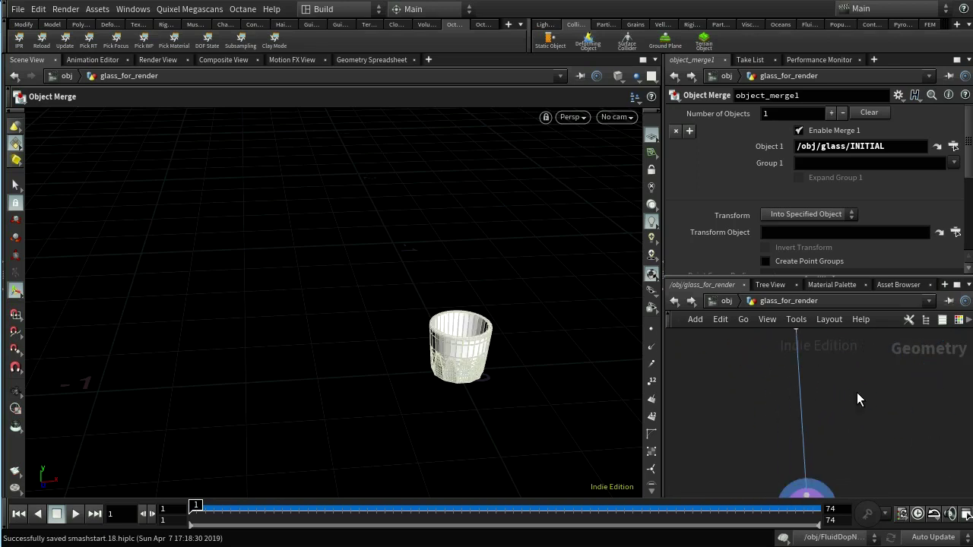
middle_click_drag(829, 441, 839, 375)
left_click_drag(807, 458, 785, 358)
middle_click_drag(802, 393, 802, 487)
left_click_drag(783, 448, 790, 382)
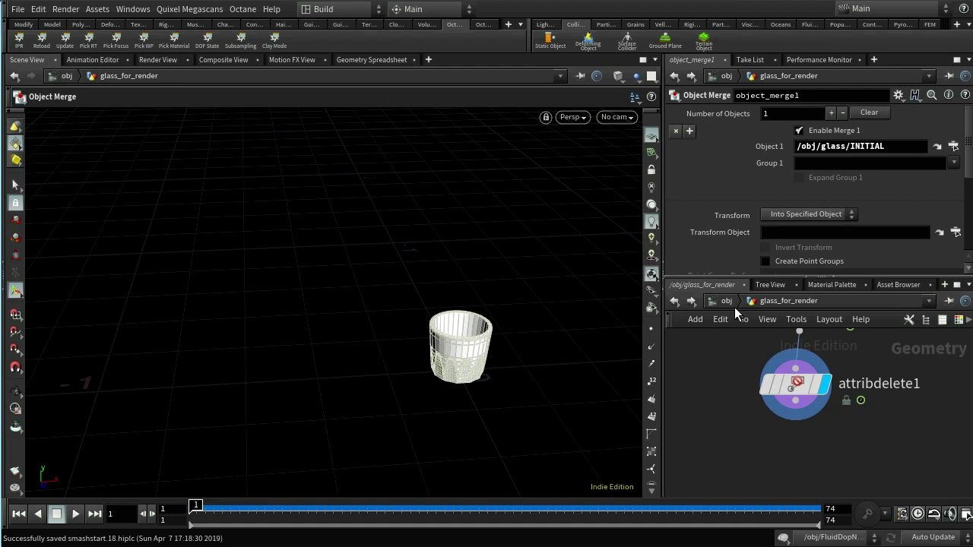
- Return to the object level, preview frame 1 in the Octane IPR and pause the render
key("u")
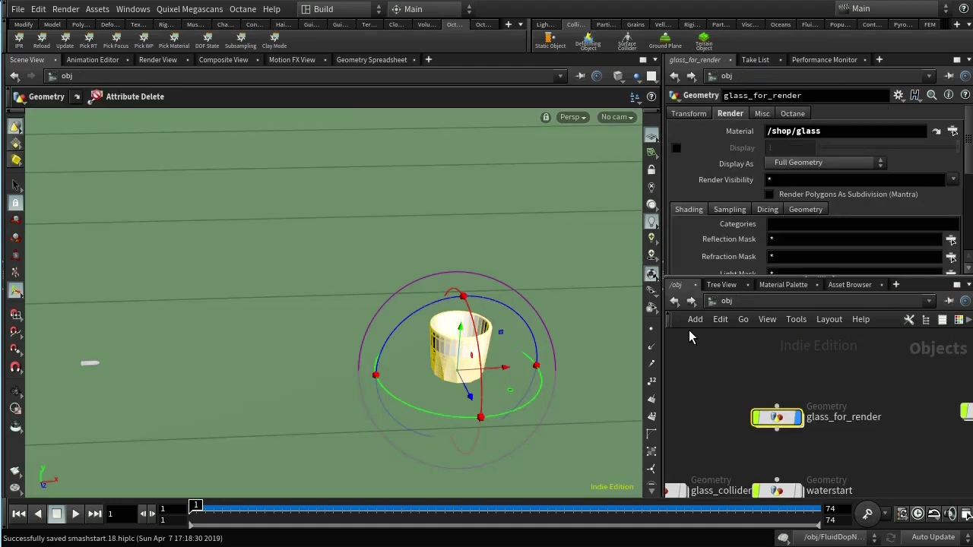
left_click(29, 42)
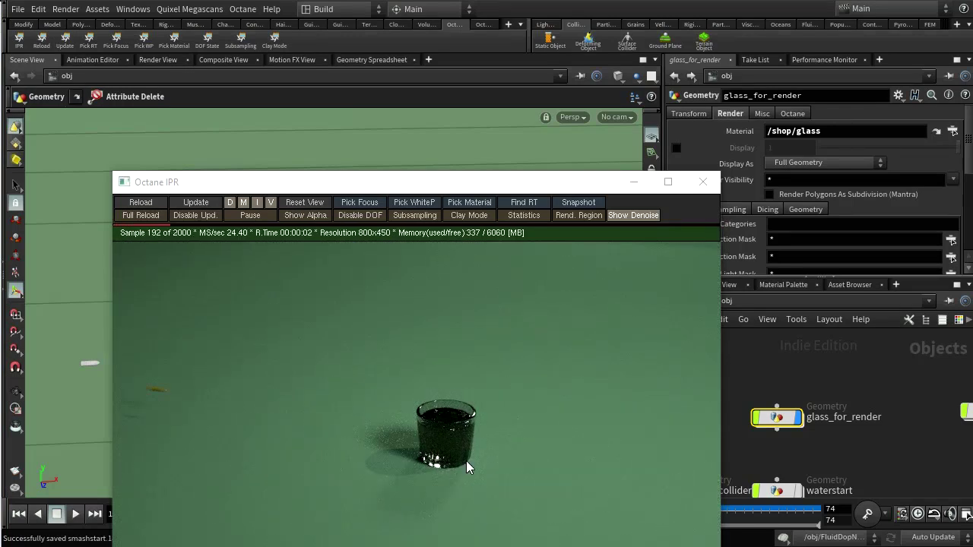
left_click_drag(448, 182, 506, 59)
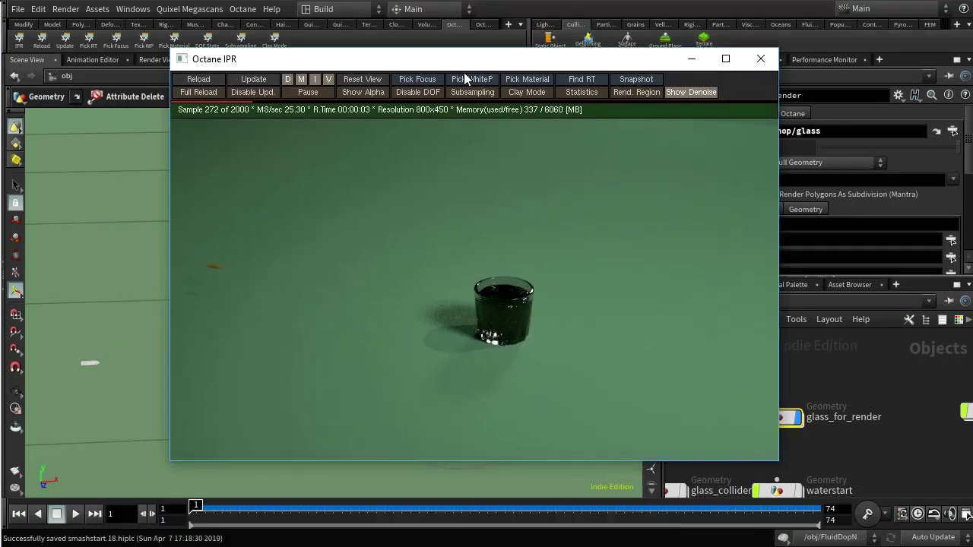
left_click(304, 94)
- Go to frame 20 and reload the paused Octane IPR to check the glass material on the shattered pieces
left_click(437, 508)
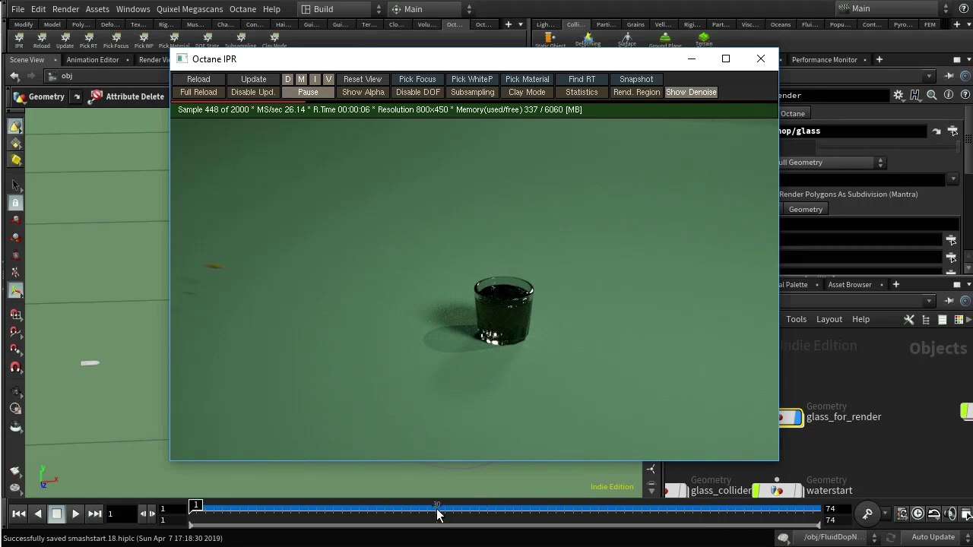
mouse_move(454, 70)
left_mouse_down()
mouse_move(833, 72)
mouse_move(951, 99)
mouse_move(972, 72)
mouse_move(452, 55)
left_mouse_up()
left_click(351, 508)
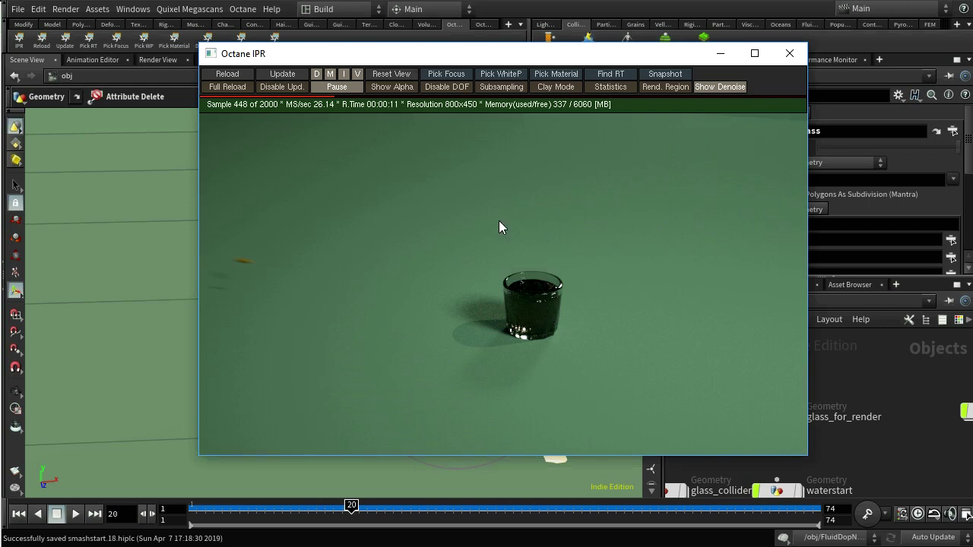
left_click(235, 77)
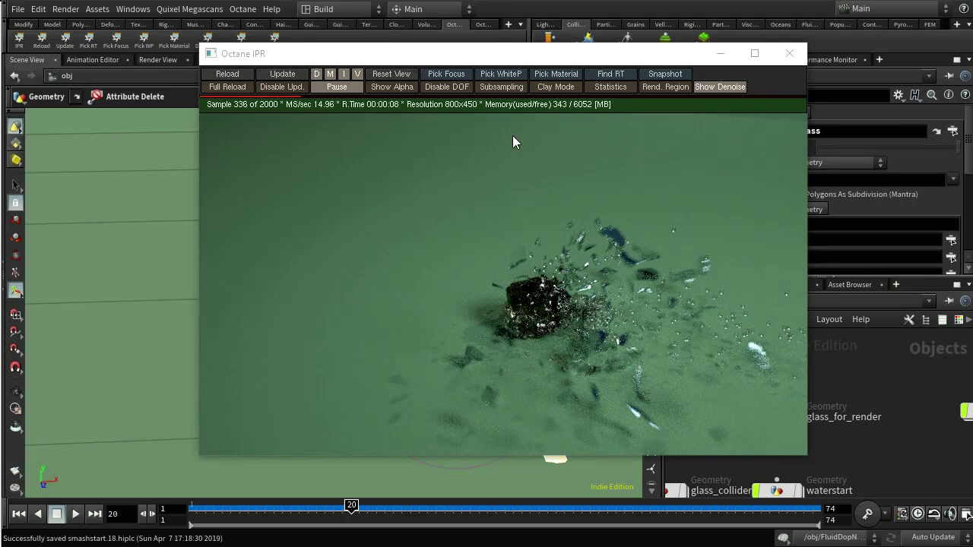
left_click(335, 90)
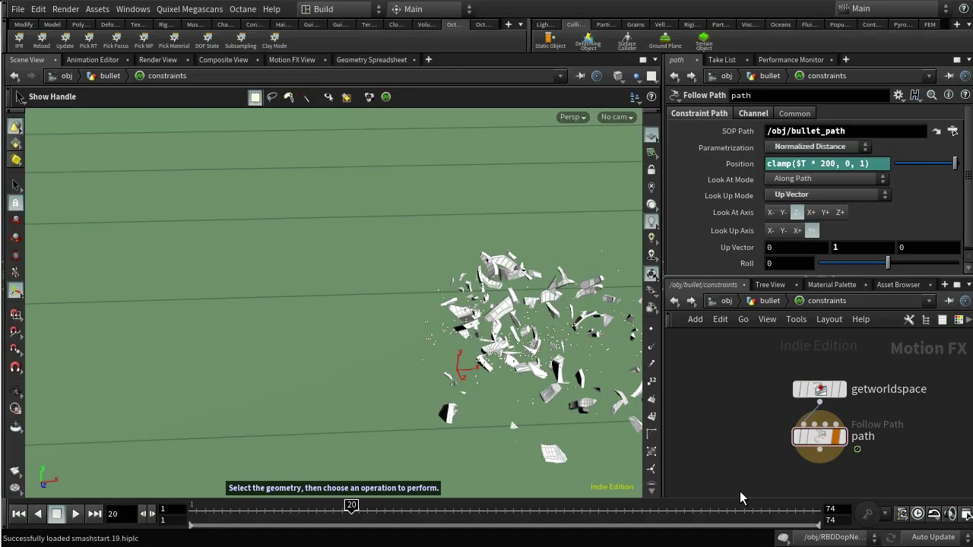
- Go inside the droplets object and append a File Cache node to its object merge
key("u")
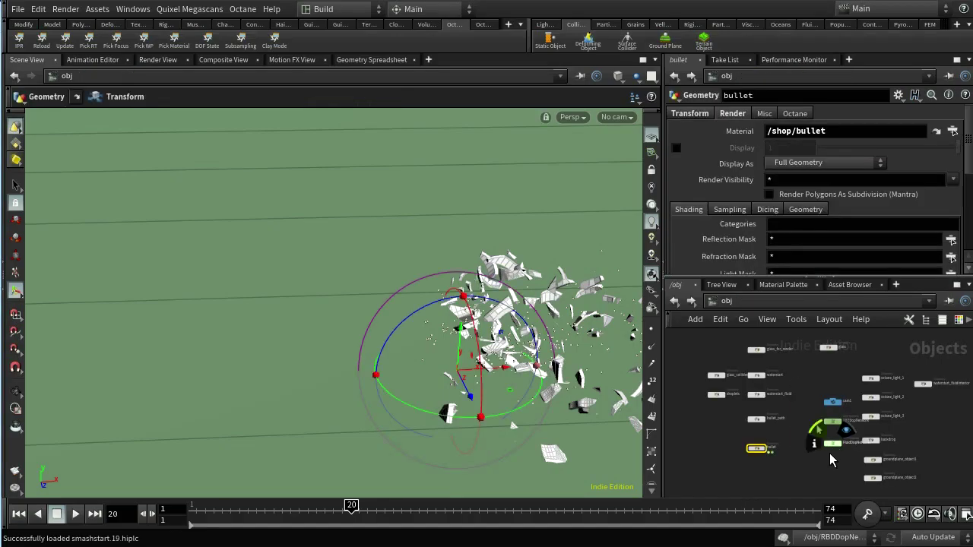
scroll(815, 427, "up", 3)
middle_click_drag(815, 426, 869, 494)
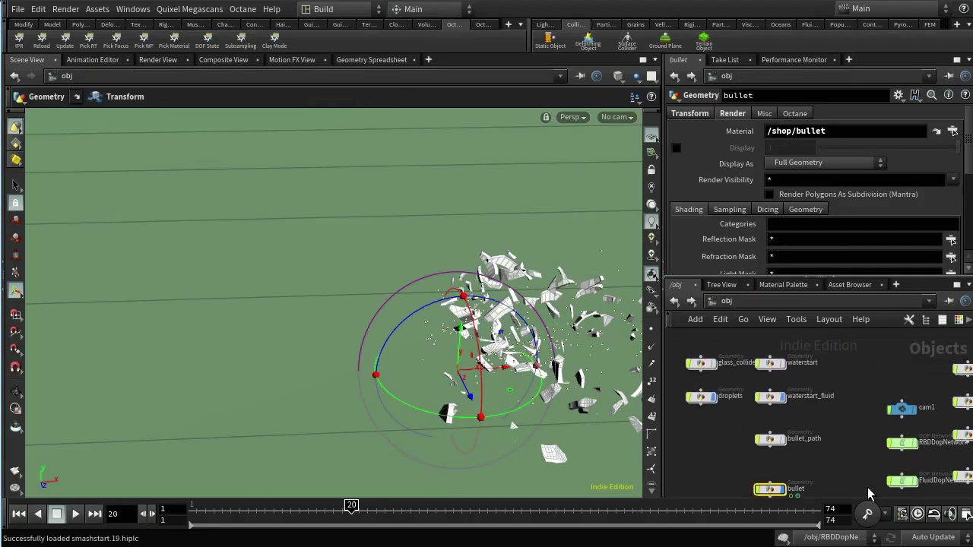
double_click(705, 396)
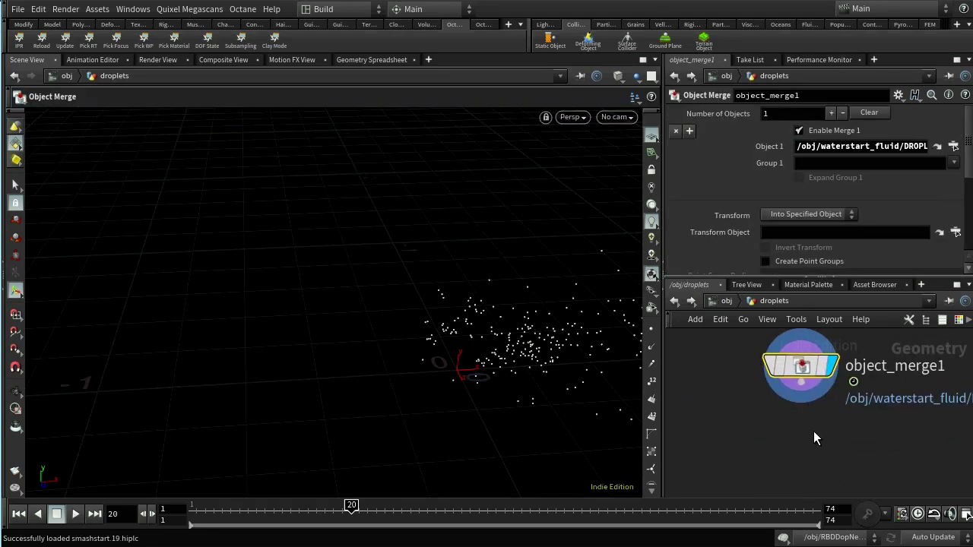
key("Tab")
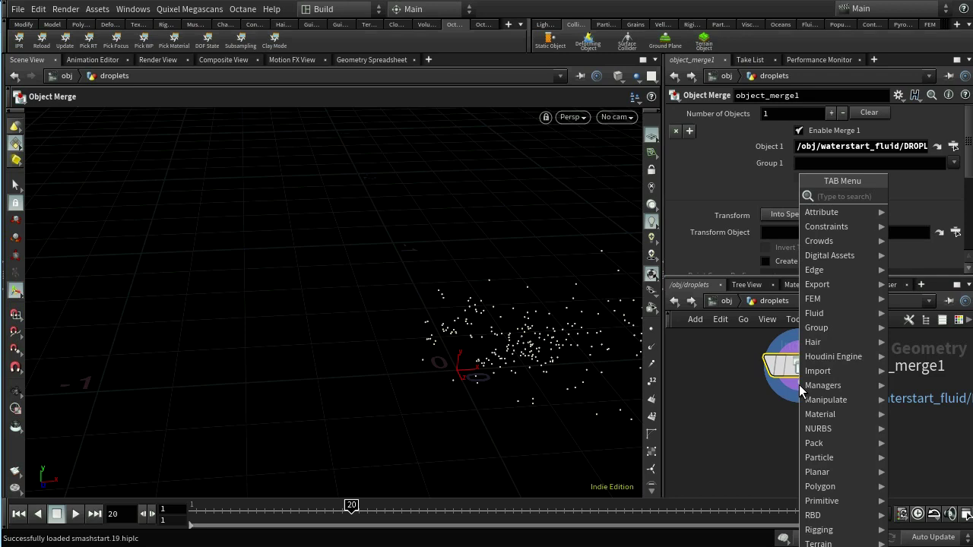
type("fil")
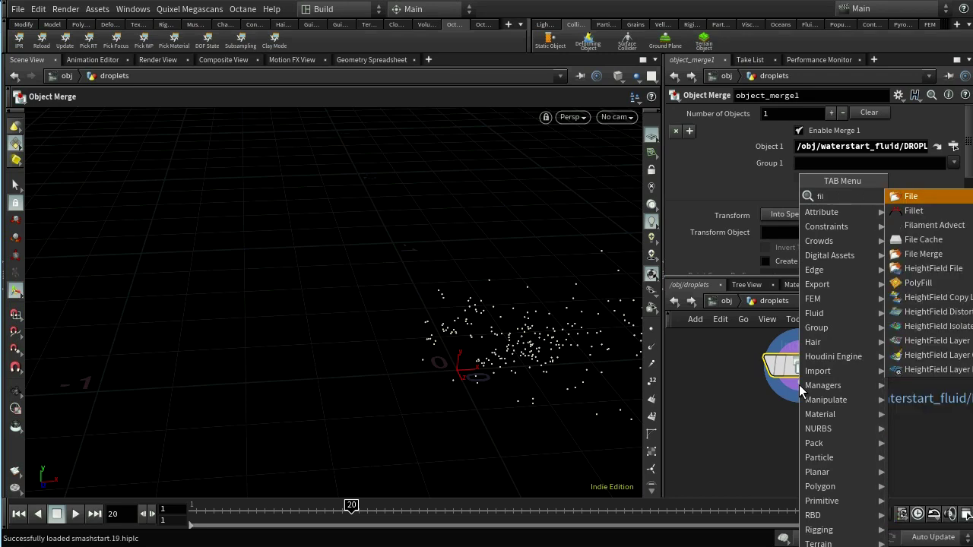
left_click(922, 239)
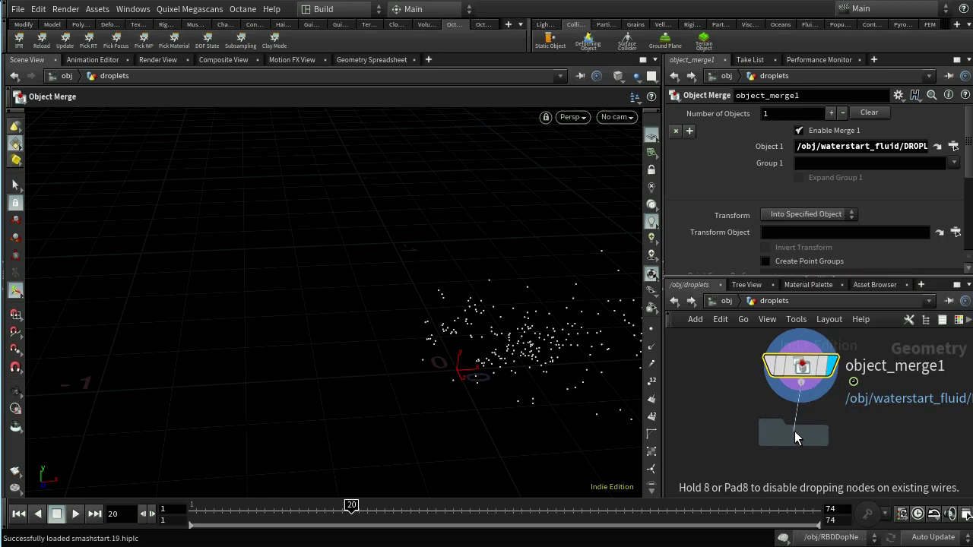
left_click(794, 431)
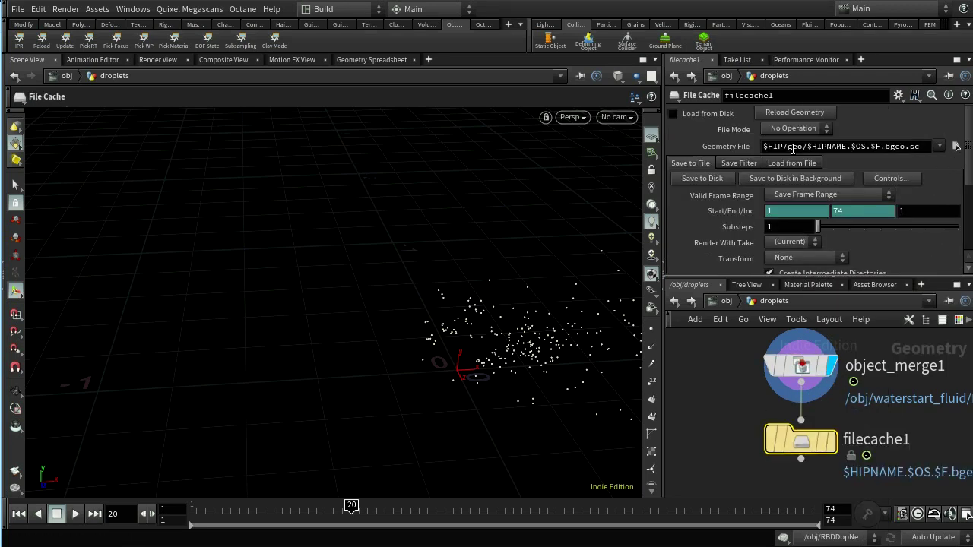
- Set the File Cache geometry file to $HIP/cache/droplets.$F.bgeo.sc
left_click_drag(792, 148, 922, 147)
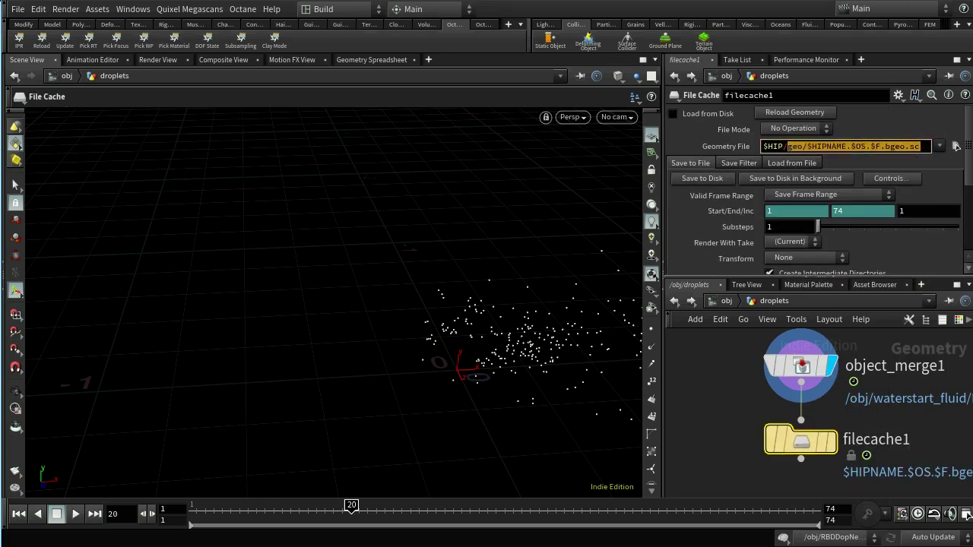
type("cache/droplets")
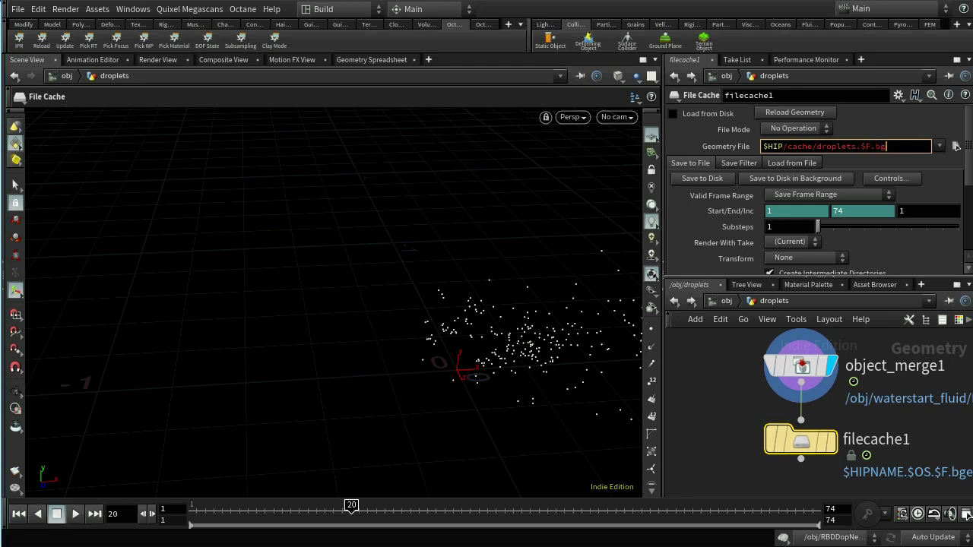
key("Return")
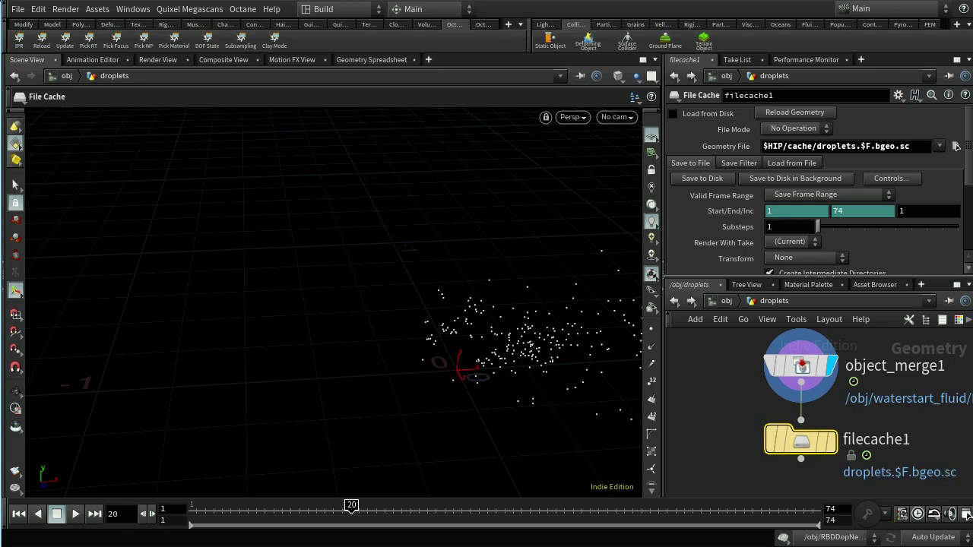
- Start saving the droplets cache to disk for frames 1 to 74 and turn on Load from Disk
left_click(692, 181)
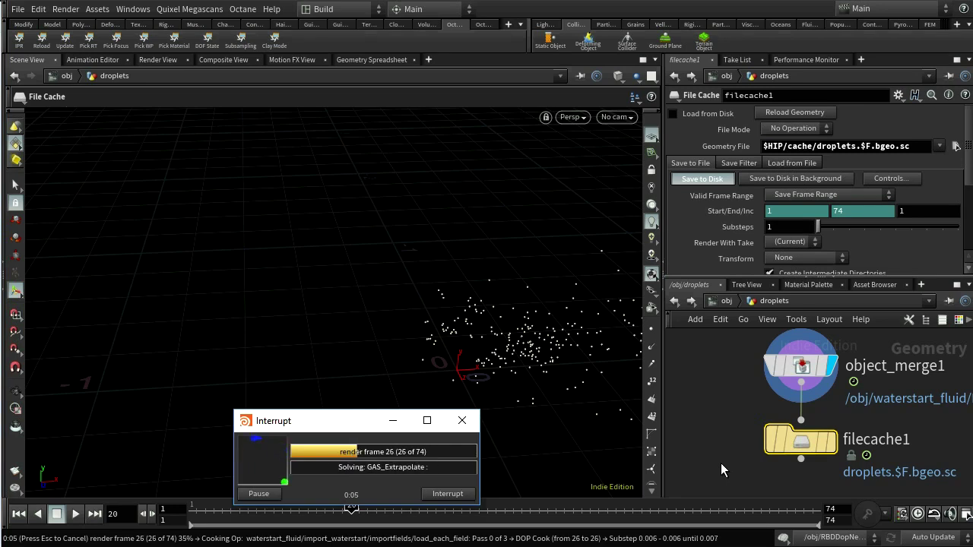
key("Escape")
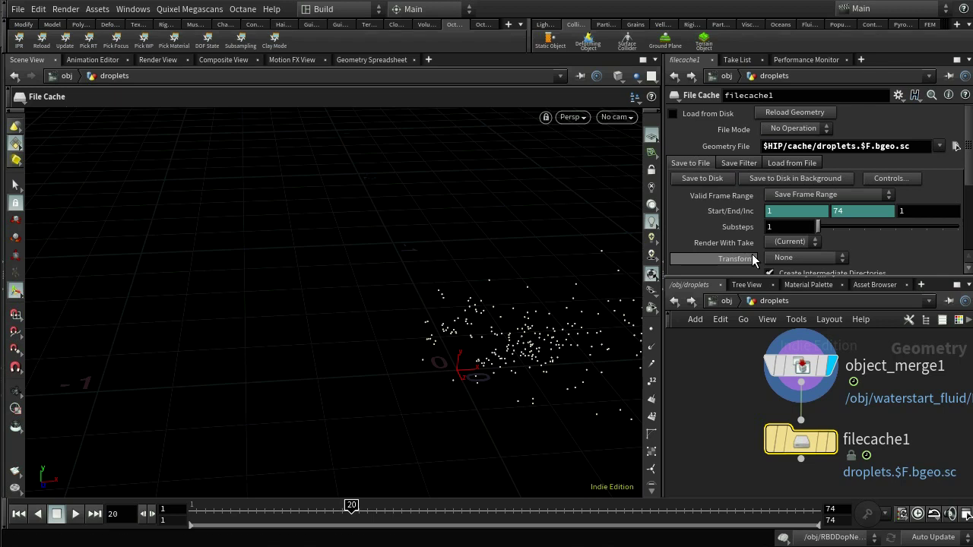
left_click(674, 114)
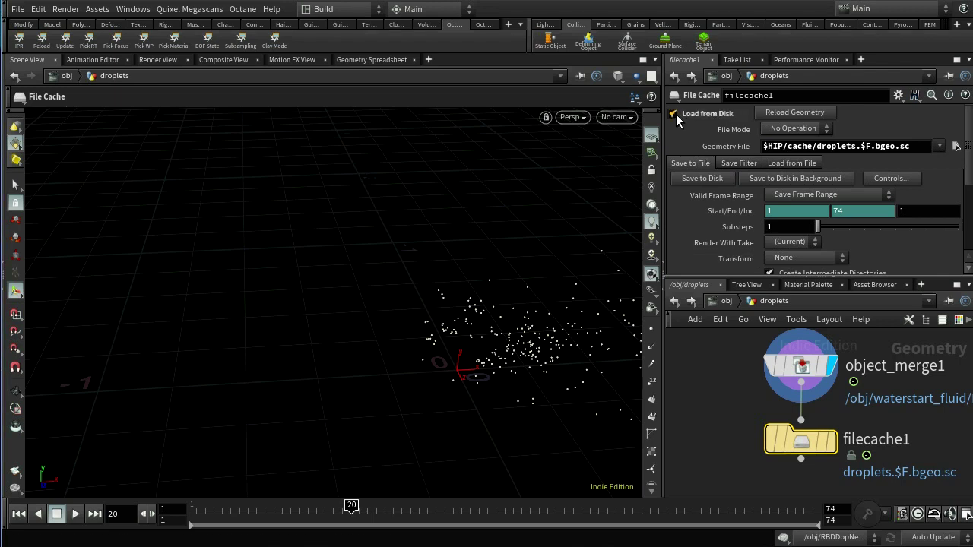
- Scrub the timeline back to frame 1 and return to the object-level network
left_click(233, 506)
left_click_drag(237, 507, 95, 523)
left_click(735, 304)
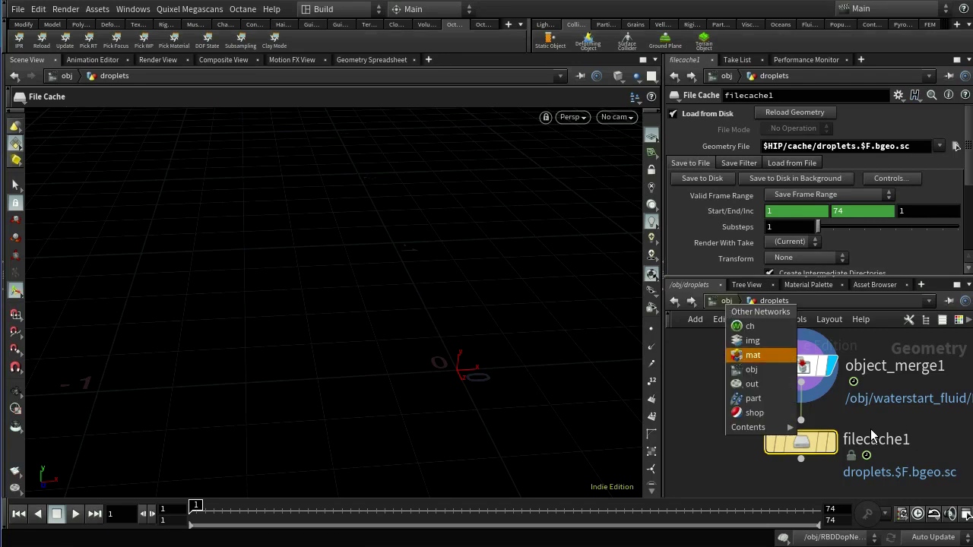
left_click(717, 303)
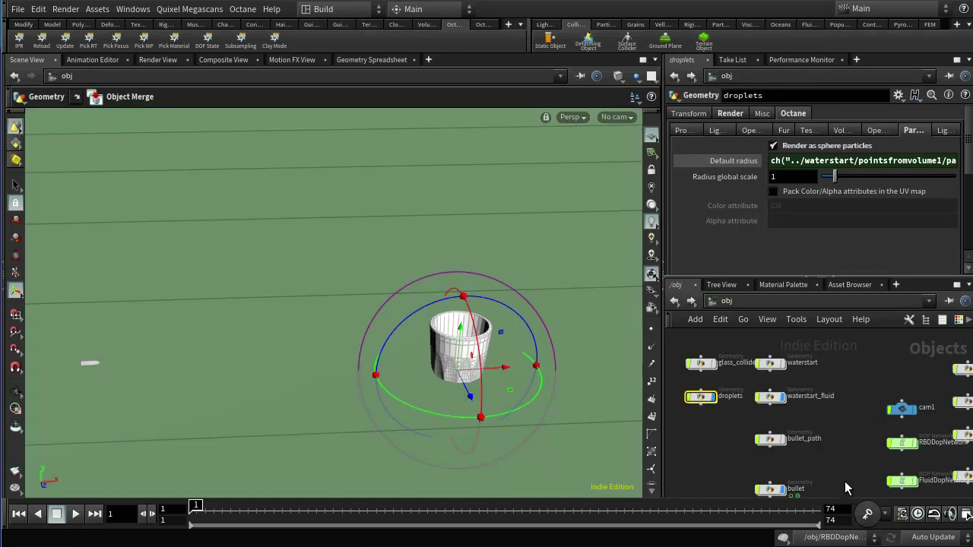
mouse_move(200, 504)
left_mouse_down()
mouse_move(521, 505)
mouse_move(195, 505)
left_mouse_up()
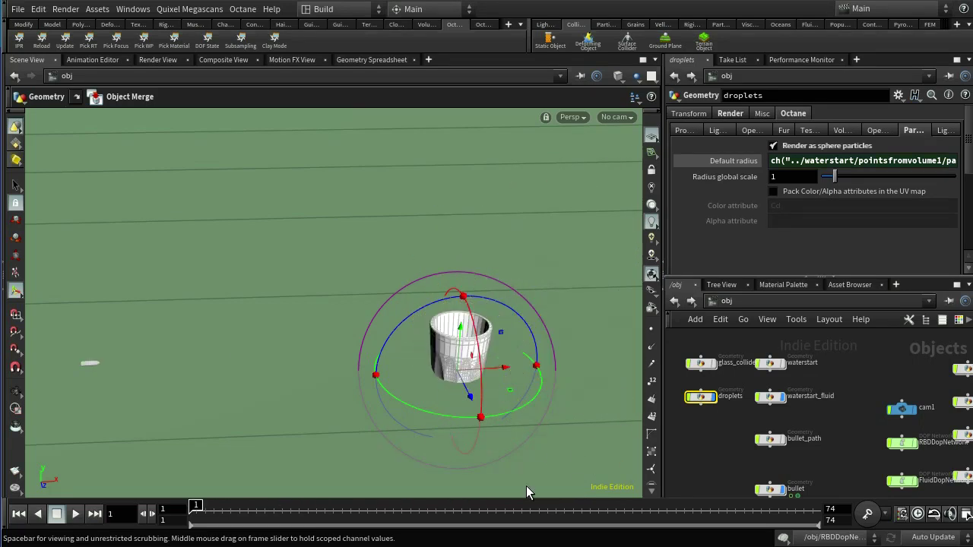
middle_click_drag(809, 469, 869, 496)
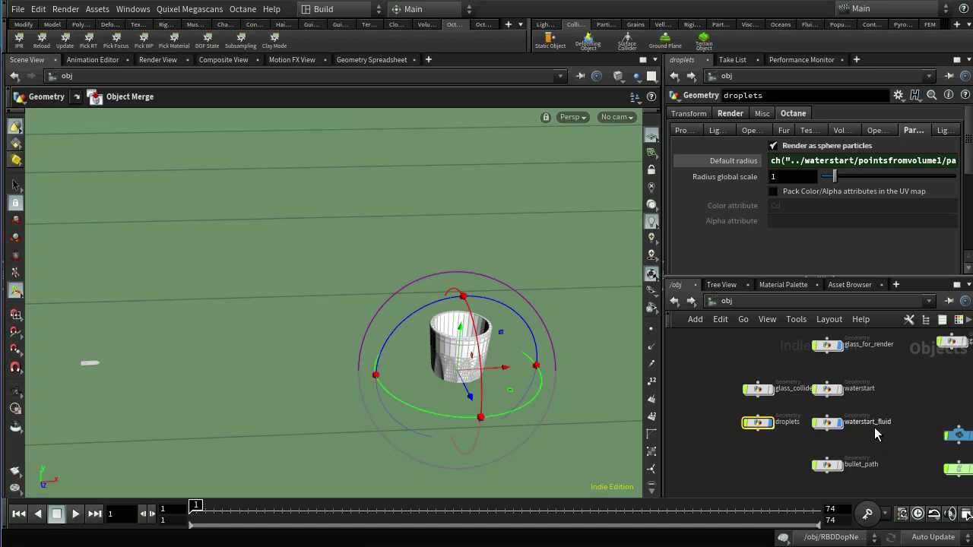
- Go inside the waterstart_fluid object and turn on the display flag of its RENDER null
double_click(829, 427)
middle_click_drag(826, 468, 920, 425)
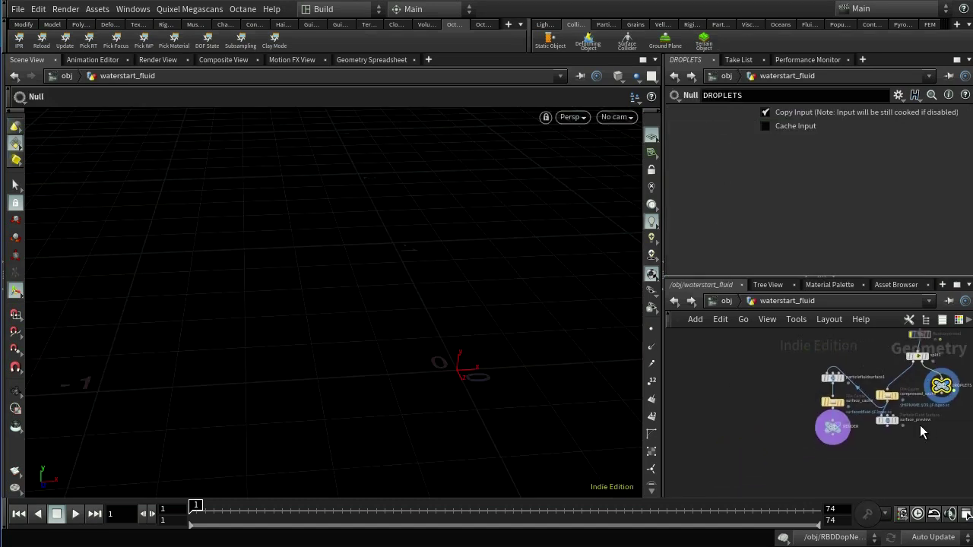
scroll(868, 435, "up", 4)
middle_click_drag(856, 434, 649, 435)
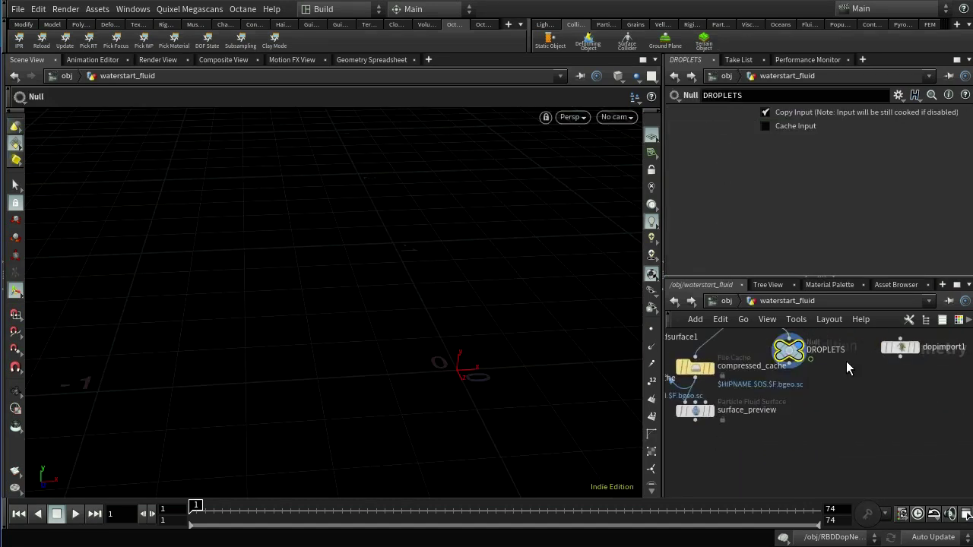
middle_click_drag(846, 361, 865, 373)
middle_click_drag(778, 461, 956, 445)
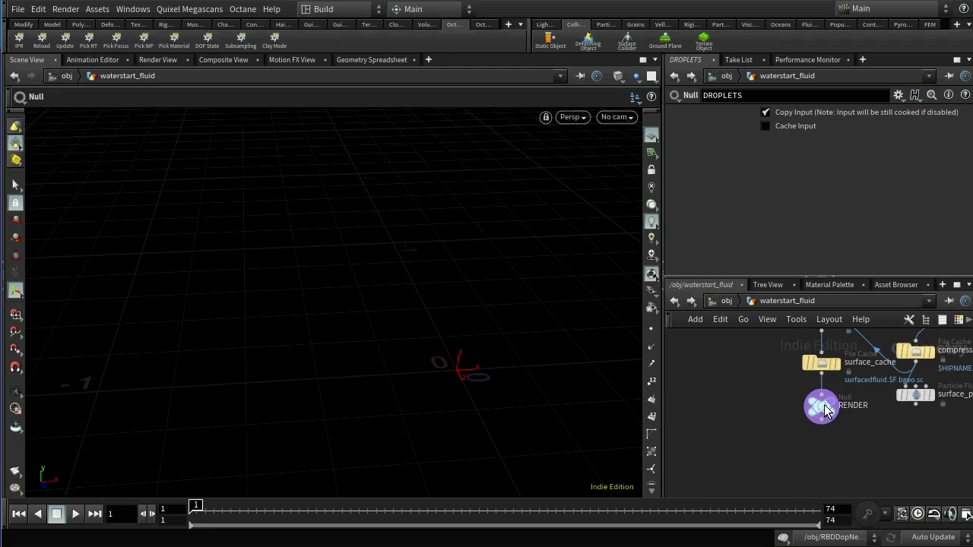
right_click(825, 407)
mouse_move(843, 412)
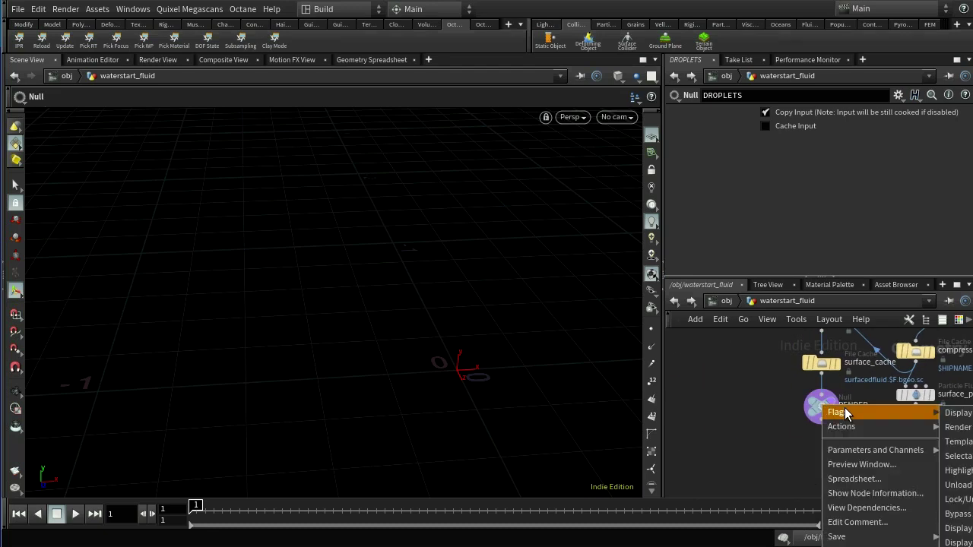
left_click(956, 414)
- Return to the object-level network and scrub the timeline to frame 4 to check the fluid surface in the glass
left_click(728, 302)
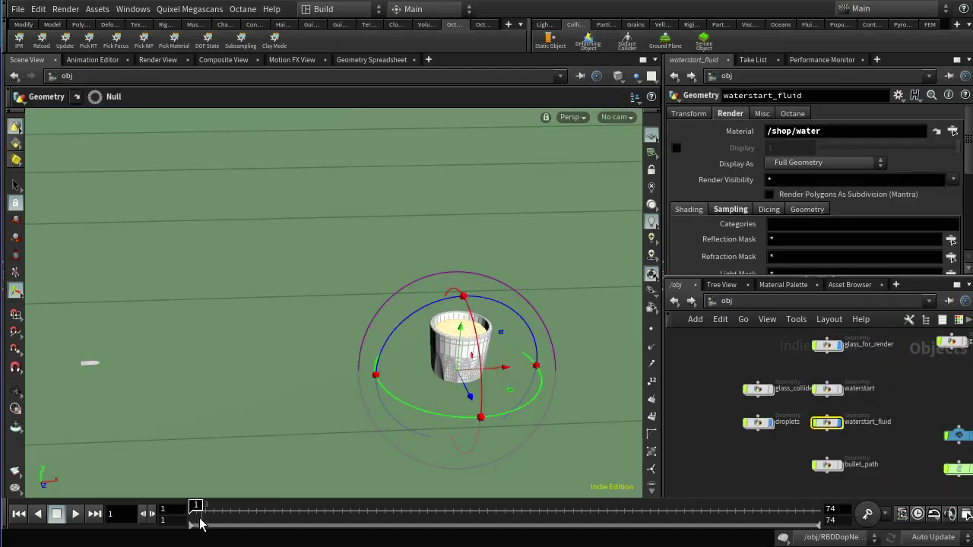
left_click_drag(196, 507, 221, 542)
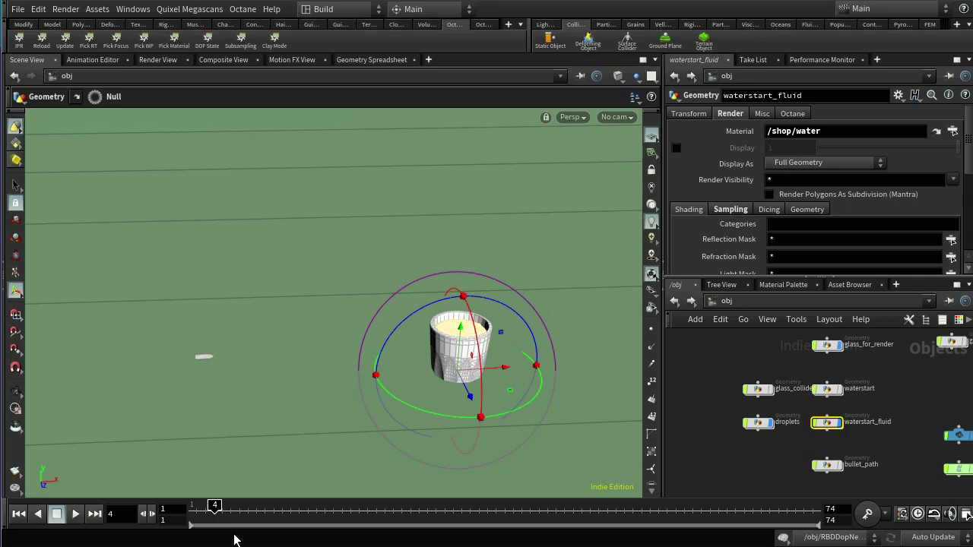